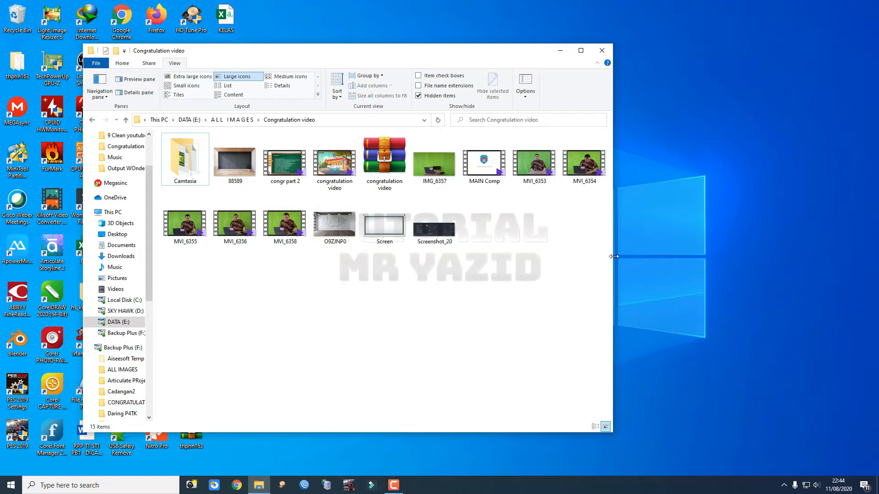
Widen the Congratulation video folder window and go through the green-screen clips from MVI_6353 to MVI_6358.
drag(614, 257, 722, 256)
click(540, 163)
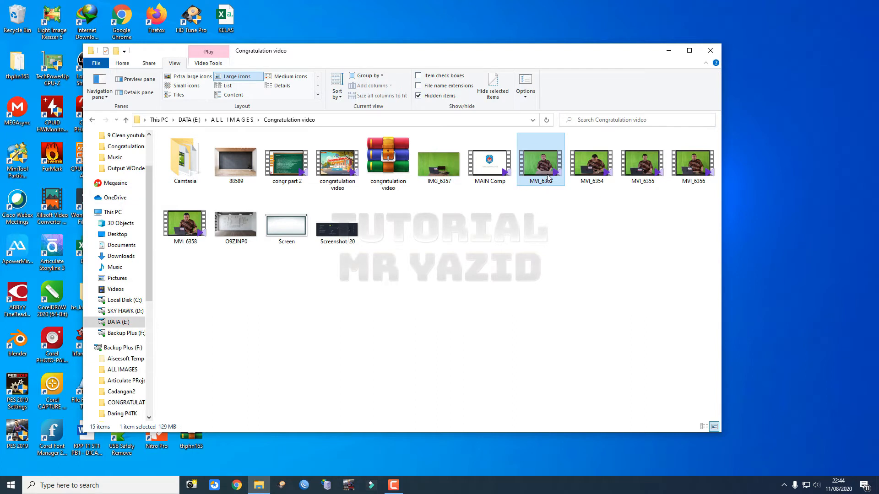
key(Right)
key(Right)
key(Right)
key(Right)
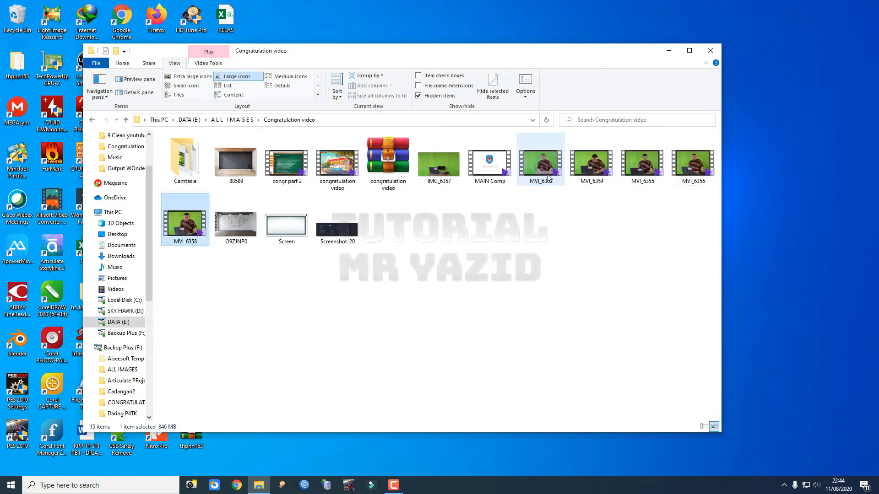
key(Left)
key(Left)
key(Left)
key(Left)
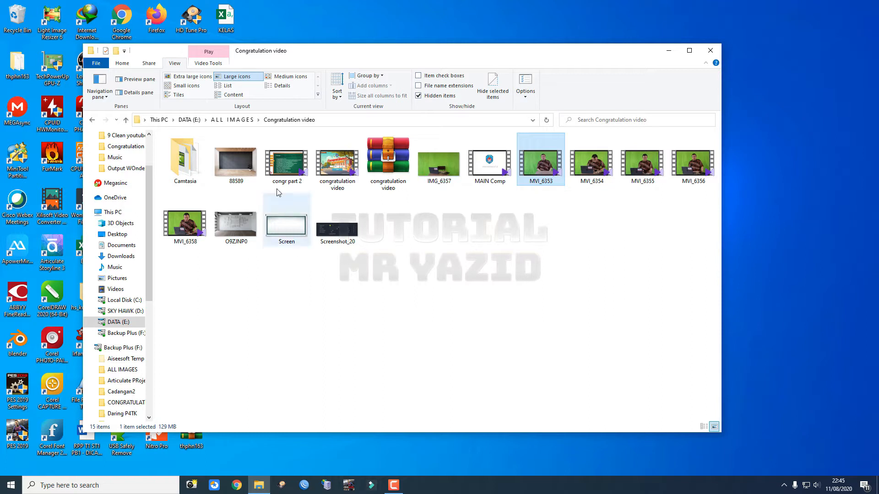
Examine the congratulation video and congr part 2 files and the background images O9ZJNP0 and Screen.
click(346, 172)
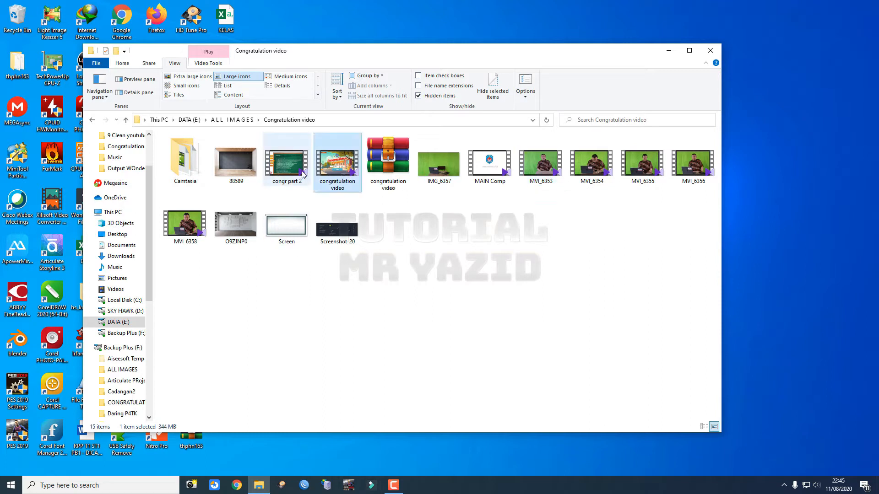
click(302, 174)
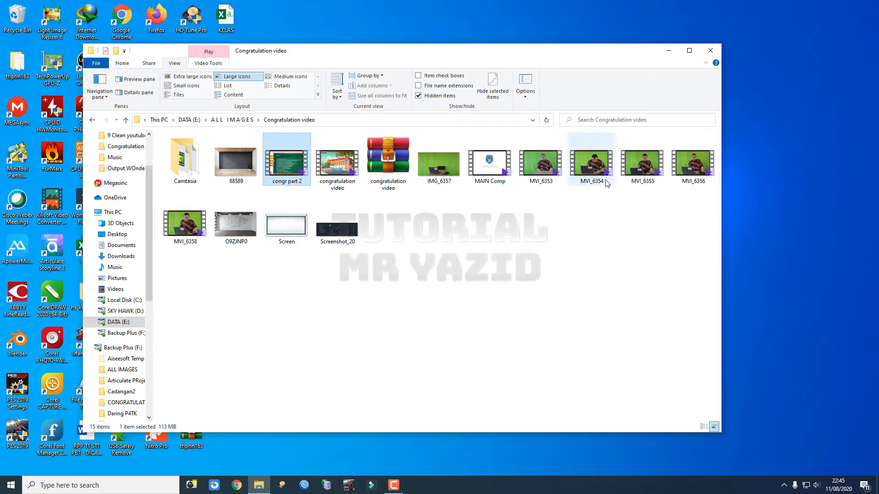
mouse_move(593, 173)
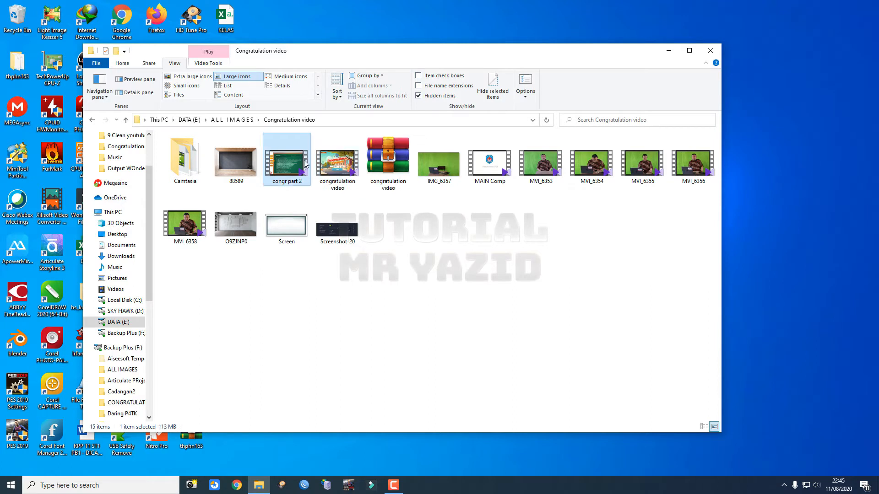
click(324, 163)
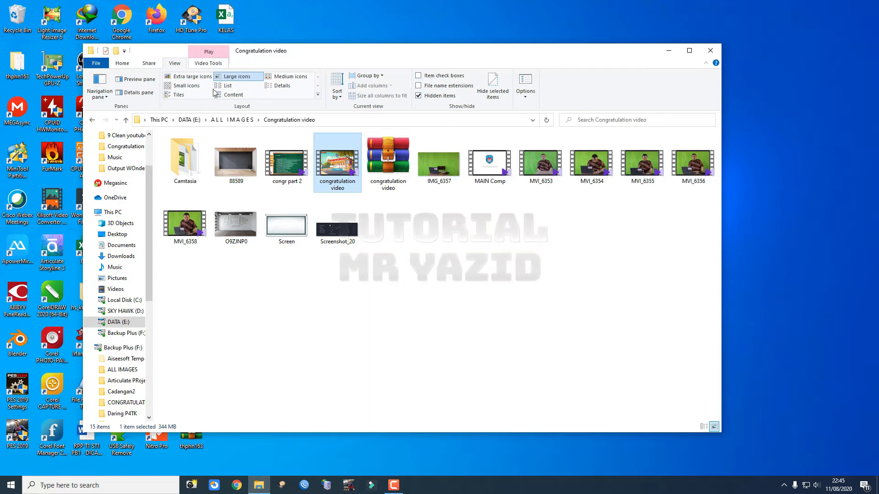
click(250, 206)
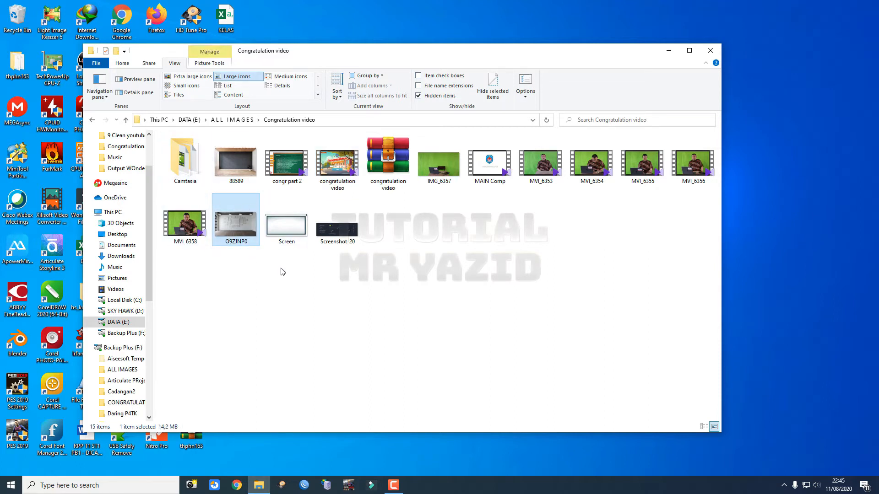
click(287, 229)
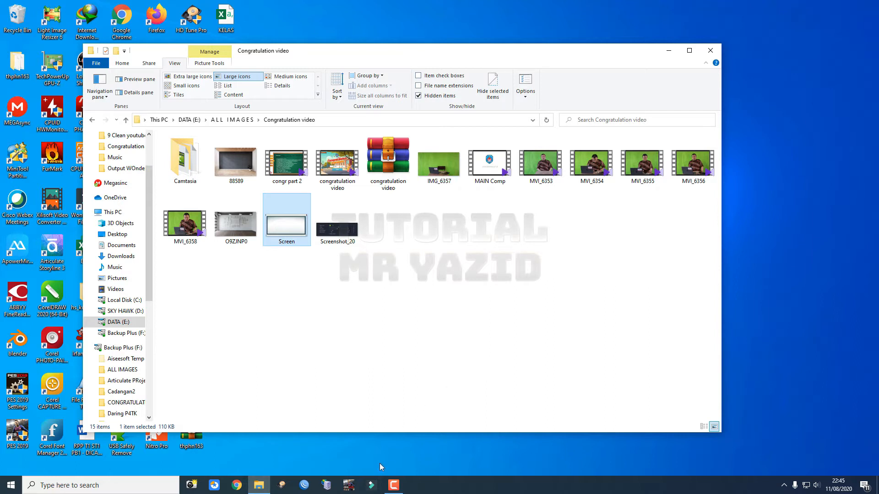
Launch Filmora9 and create a new project with the 16:9 (Widescreen) aspect ratio.
click(374, 484)
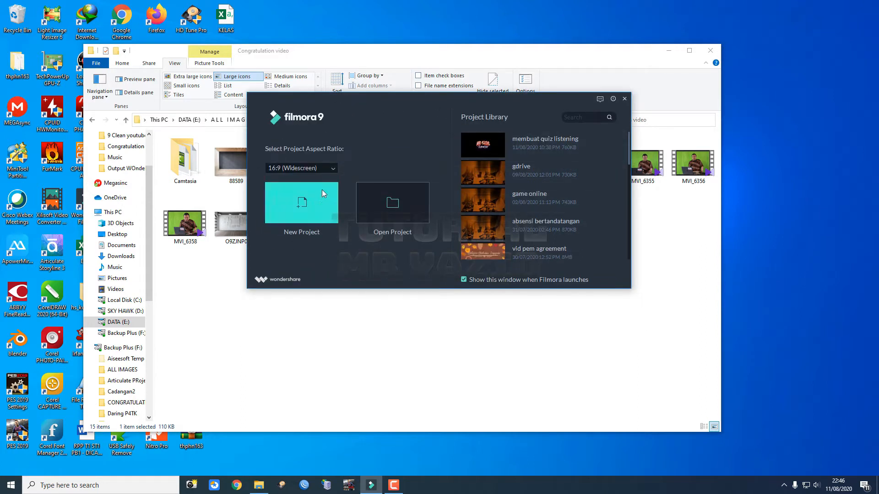
click(333, 169)
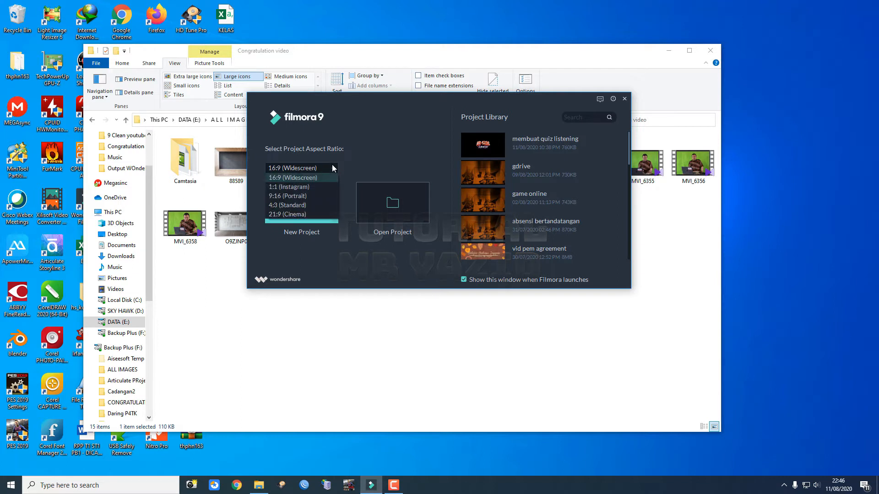
click(301, 177)
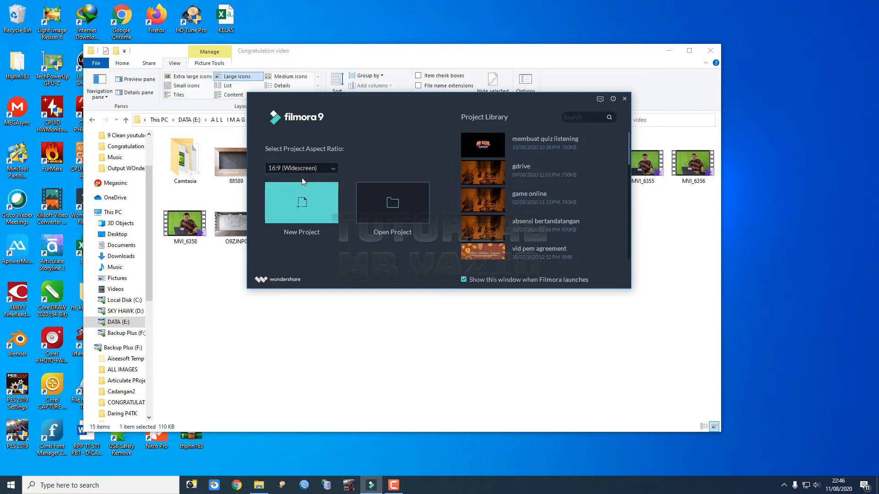
click(321, 213)
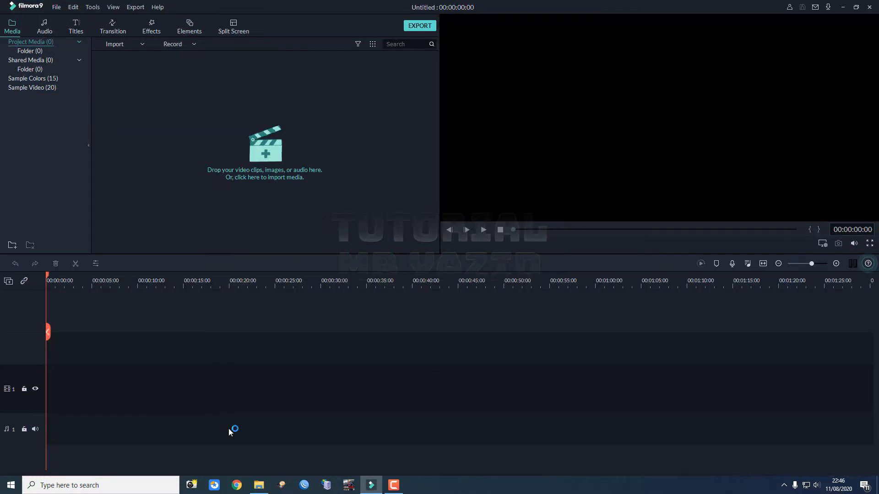
Start a media import and browse to the Congratulation video folder inside ALL IMAGES on DATA (E:).
mouse_move(264, 492)
click(279, 152)
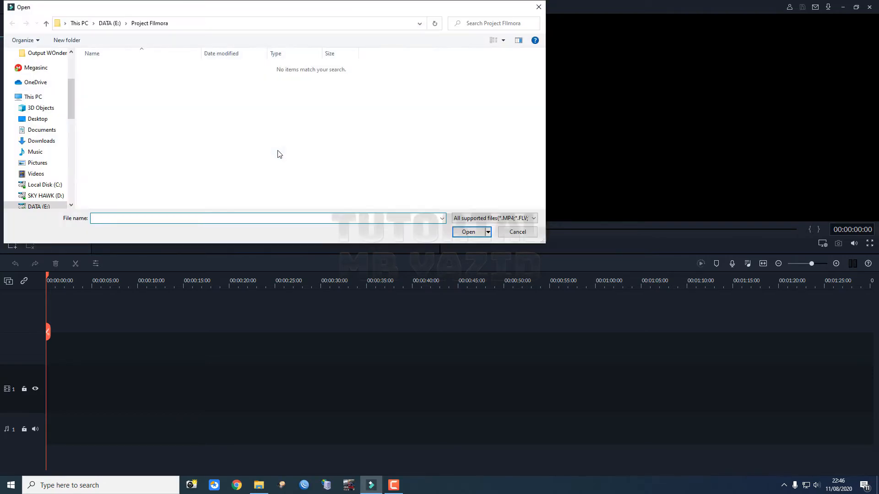
click(54, 196)
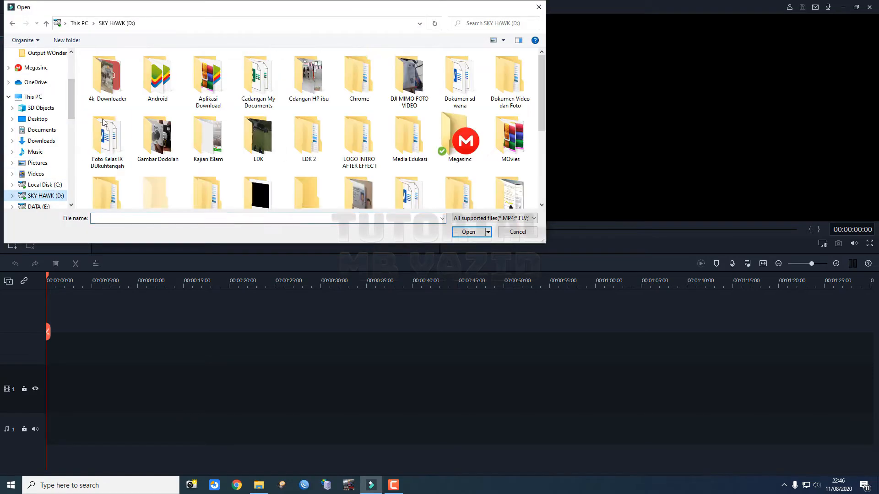
scroll(44, 183, down, 1)
click(45, 182)
scroll(248, 172, down, 5)
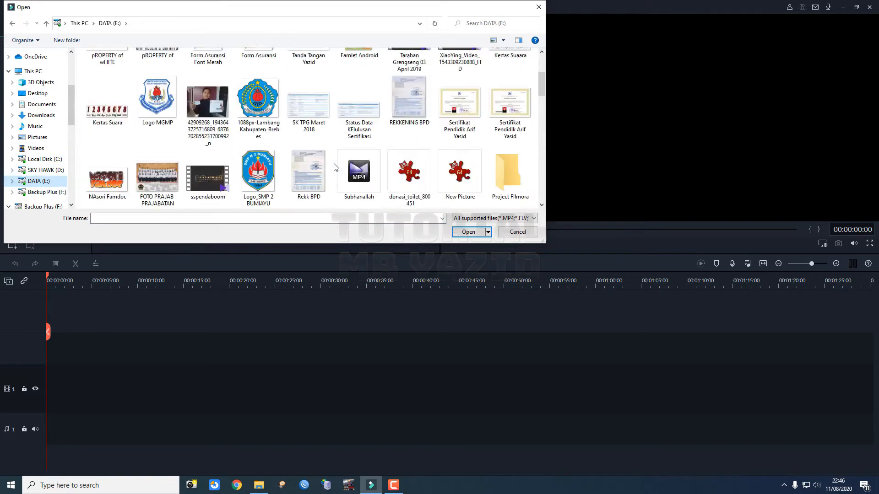
double_click(108, 177)
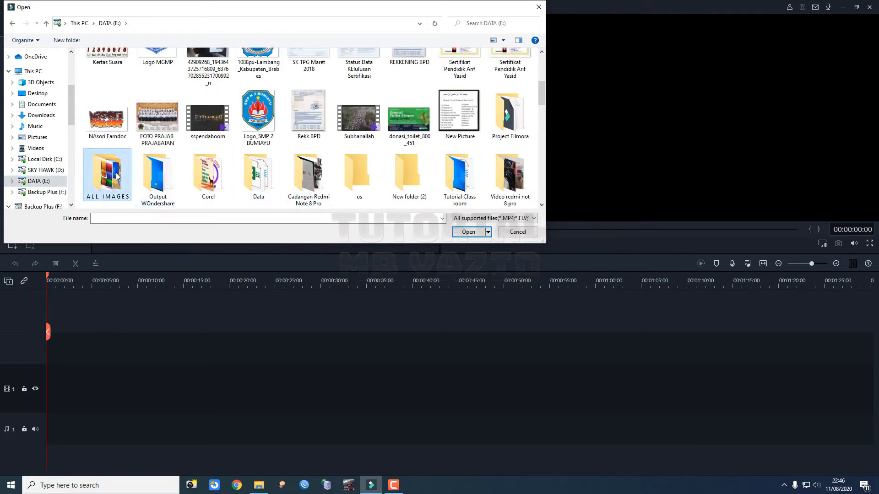
scroll(168, 128, down, 10)
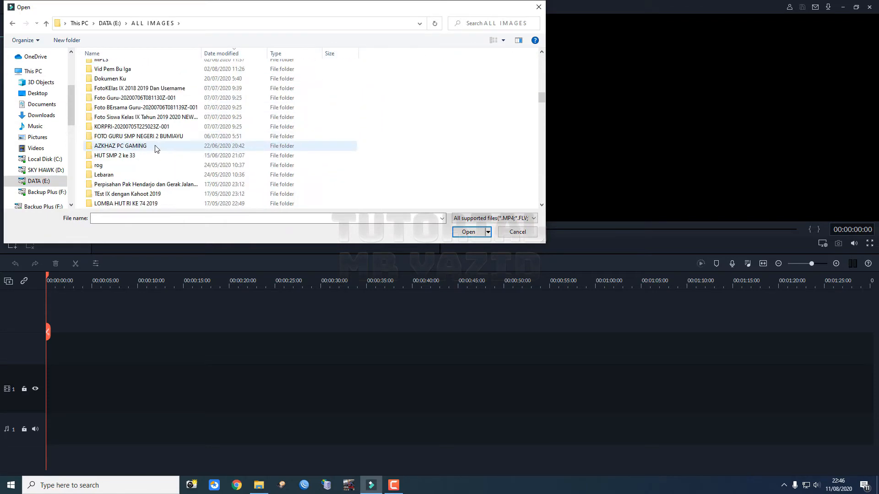
double_click(112, 112)
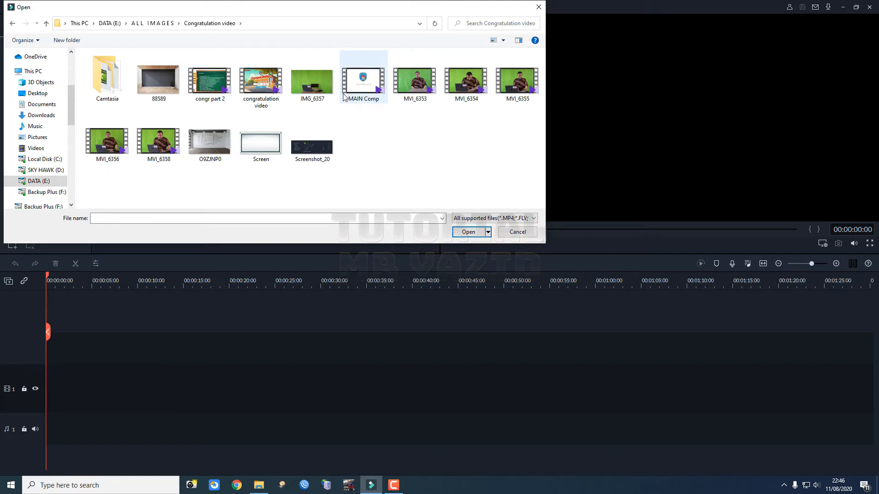
Import all the videos and images in the folder, from 88589 through Screenshot_20, leaving out the Camtasia subfolder.
click(158, 141)
shift+click(159, 84)
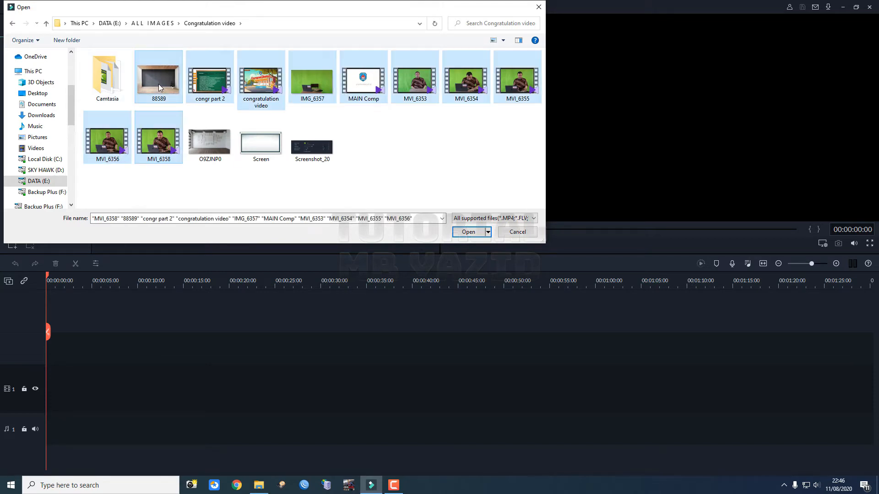
key(shift+Right)
key(shift+Right)
key(shift+Right)
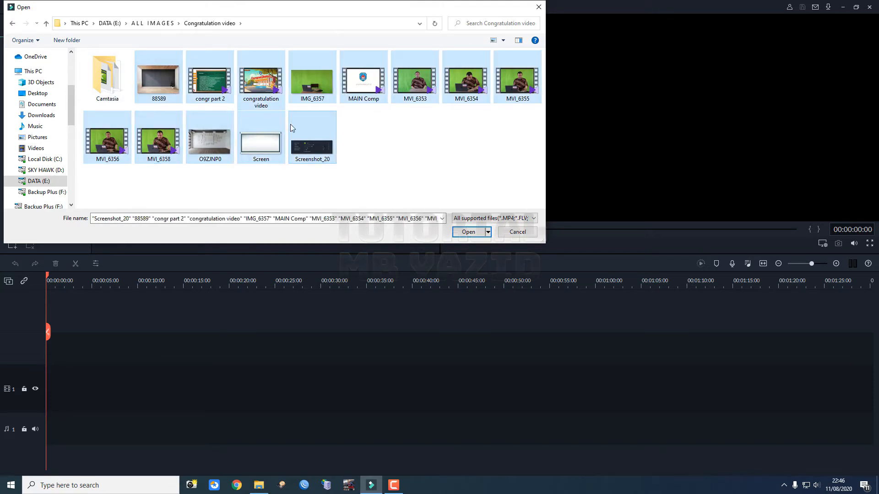
click(465, 231)
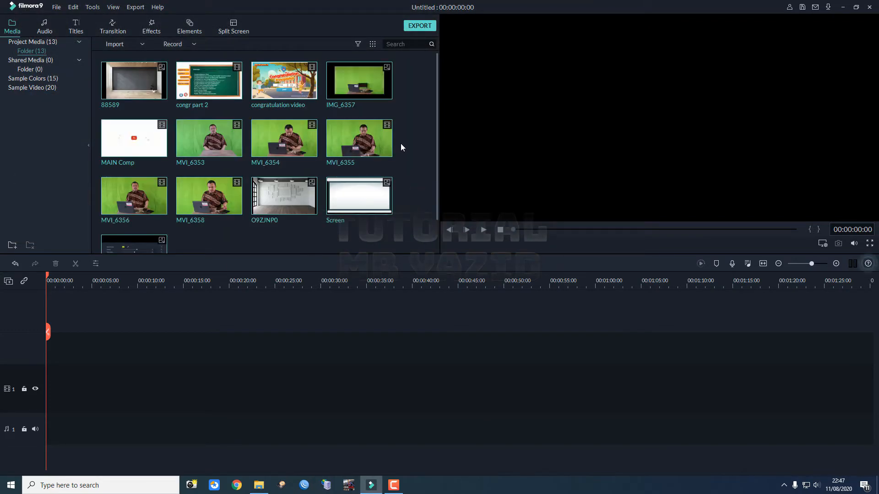
Look through the imported clips and images in the project media folder and clear their selection.
scroll(403, 133, down, 1)
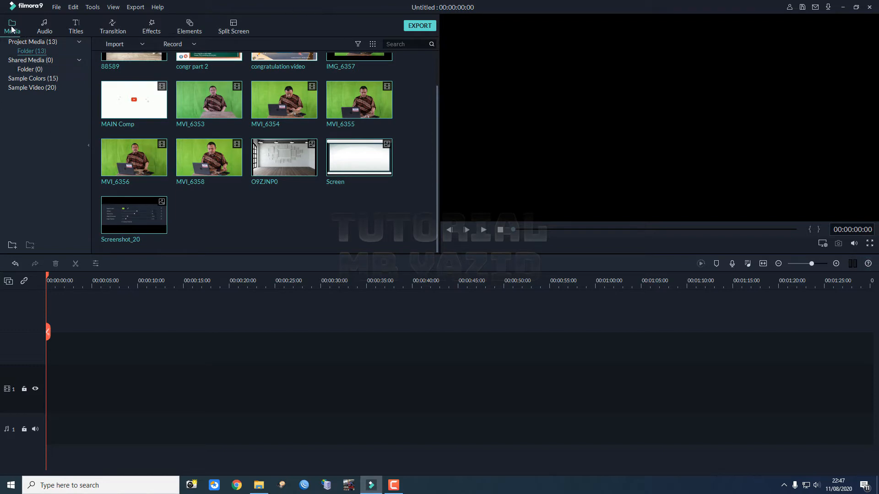
scroll(253, 166, up, 1)
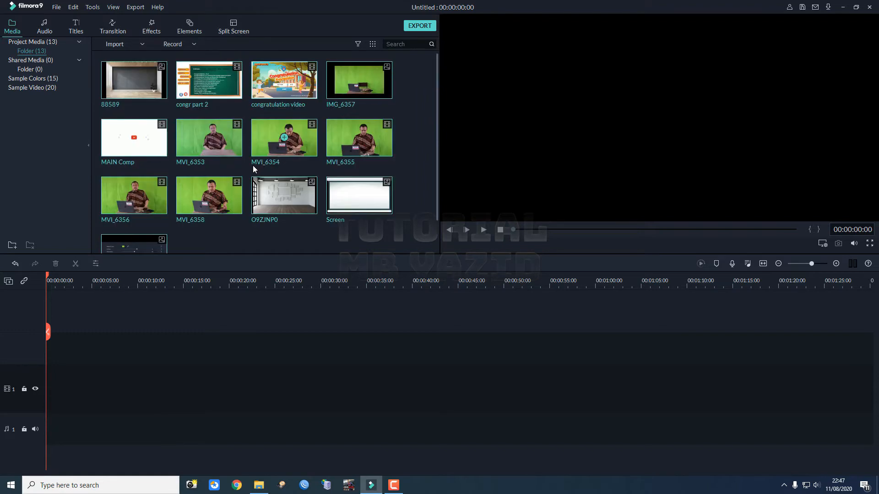
scroll(253, 166, down, 1)
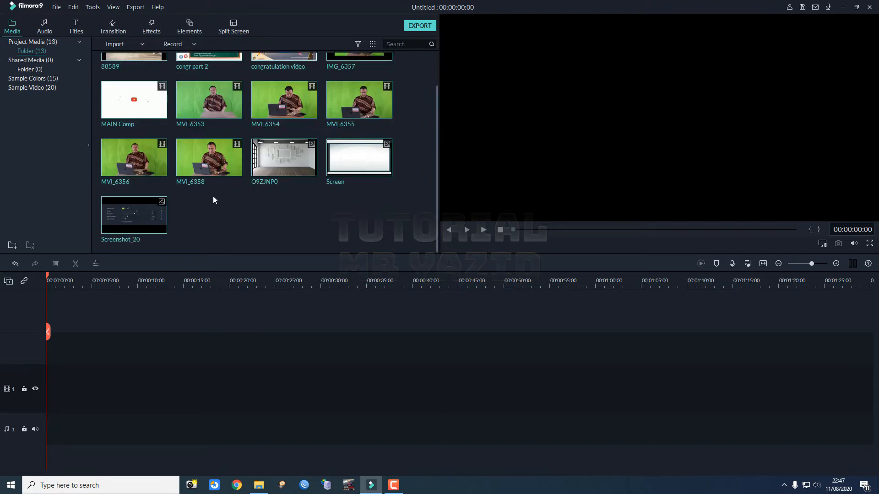
click(268, 218)
scroll(229, 116, up, 1)
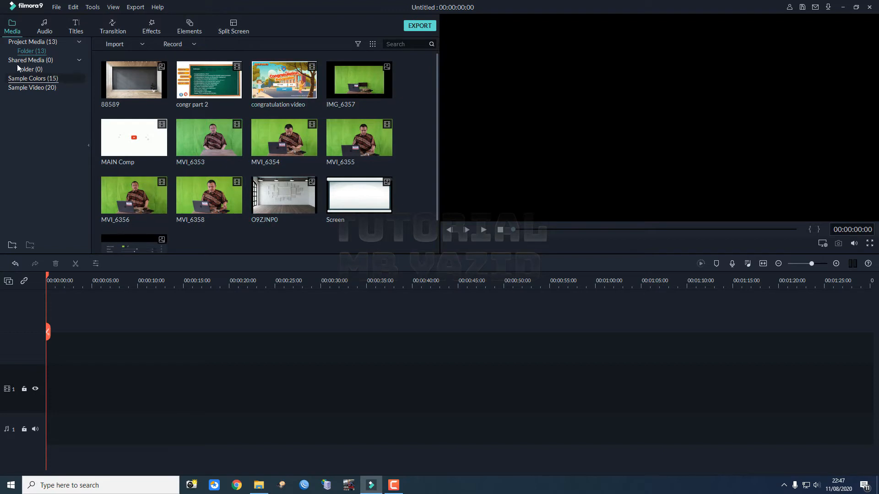
Browse the included audio library.
click(43, 27)
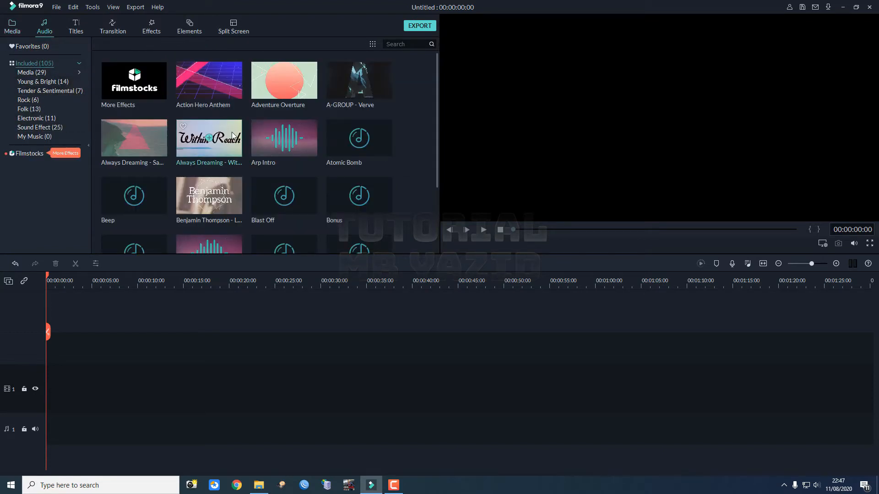
scroll(233, 139, down, 5)
scroll(234, 139, up, 5)
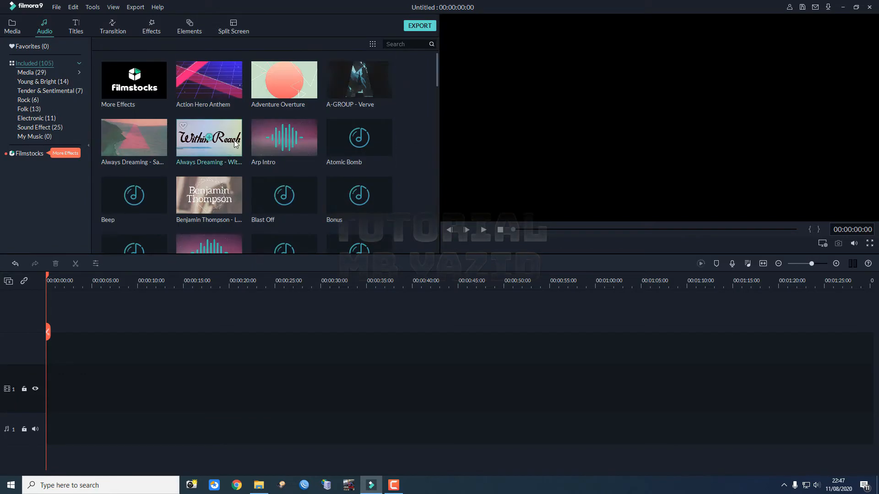
Browse the included title templates, going through categories such as Lower 3rds, Media, Seasonal and Lifestyle.
click(76, 28)
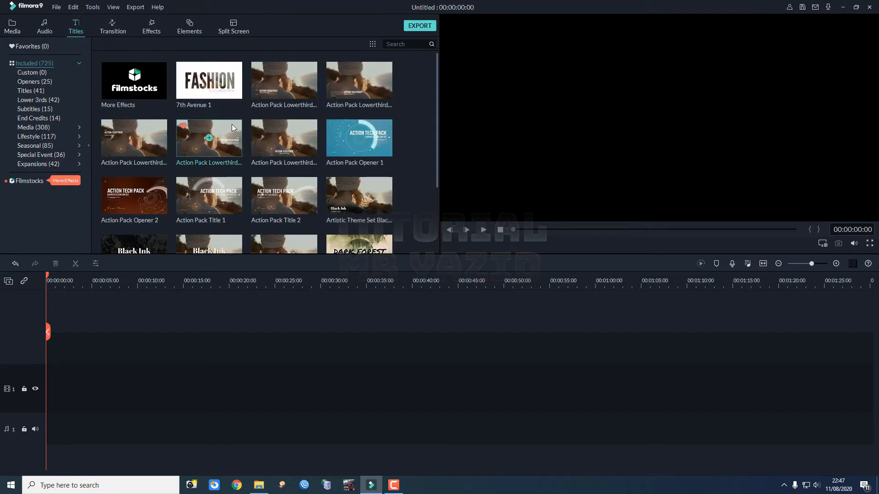
scroll(161, 109, down, 2)
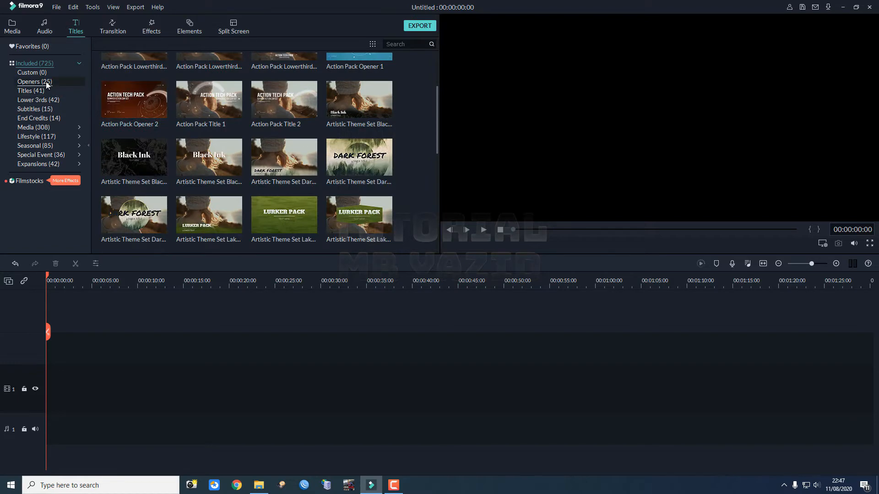
click(31, 91)
click(34, 100)
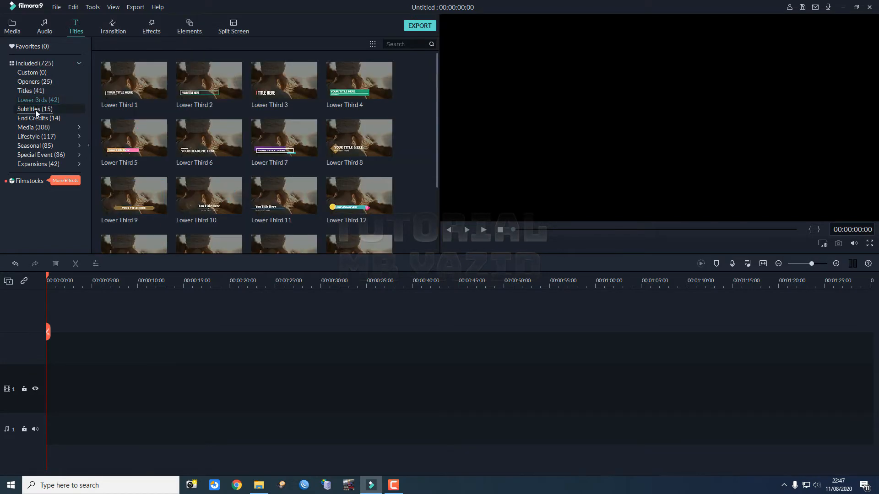
click(36, 110)
click(41, 119)
click(39, 136)
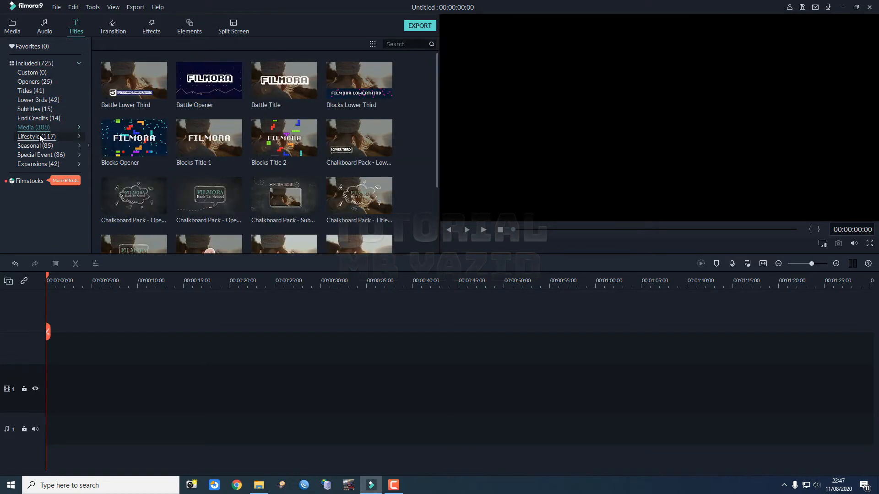
click(43, 143)
scroll(293, 165, down, 15)
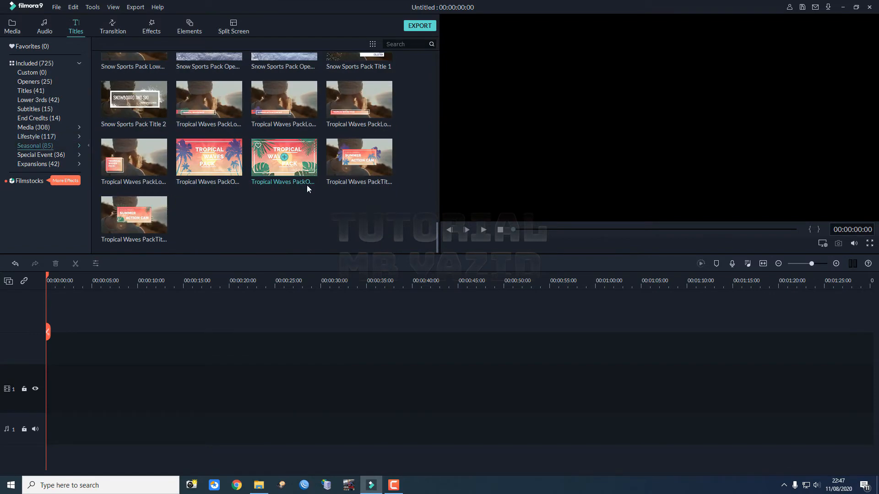
click(29, 136)
scroll(311, 157, down, 20)
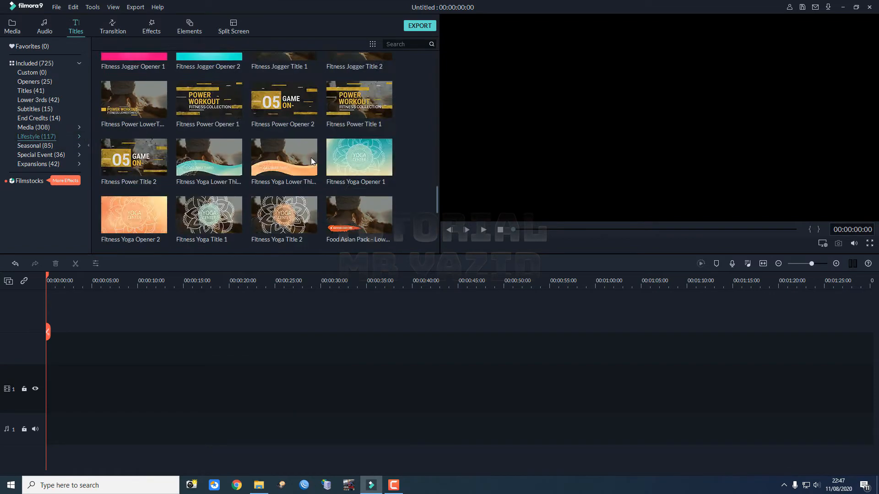
Browse the included transitions, going through categories from Basic, 3D and Speed Blur to Warp, Slideshow and Media.
click(113, 26)
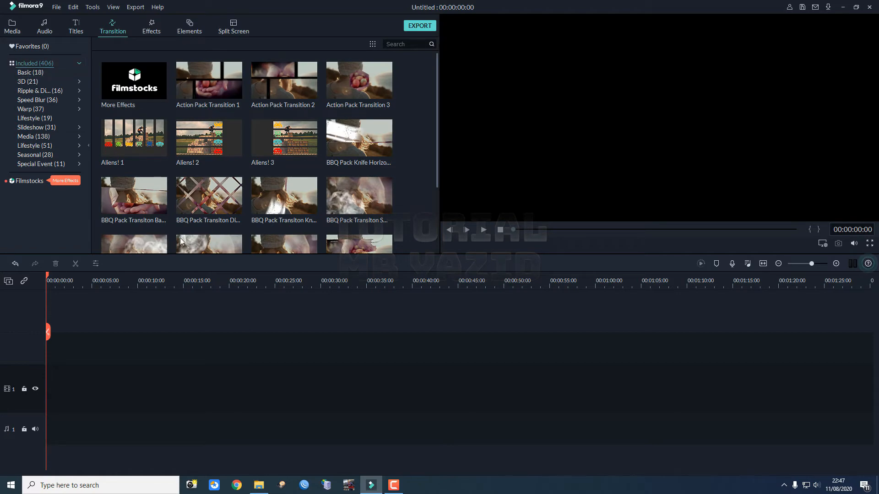
scroll(180, 237, down, 10)
click(29, 72)
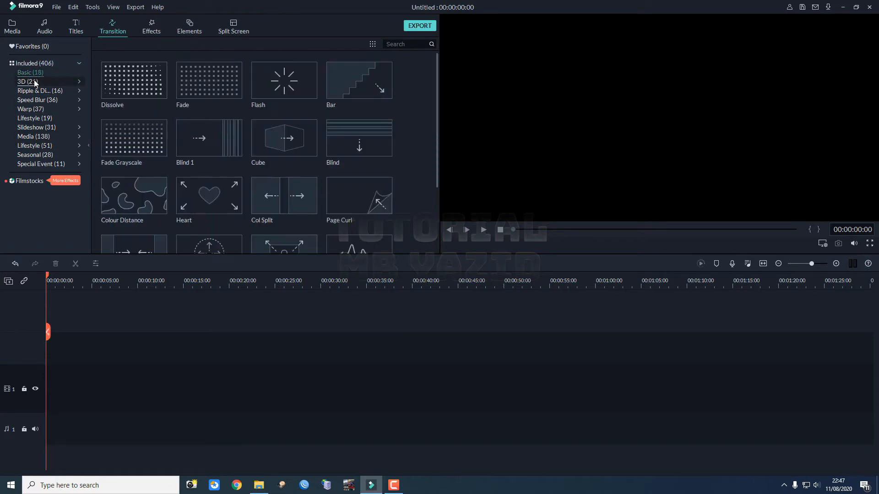
click(28, 81)
click(39, 90)
click(39, 99)
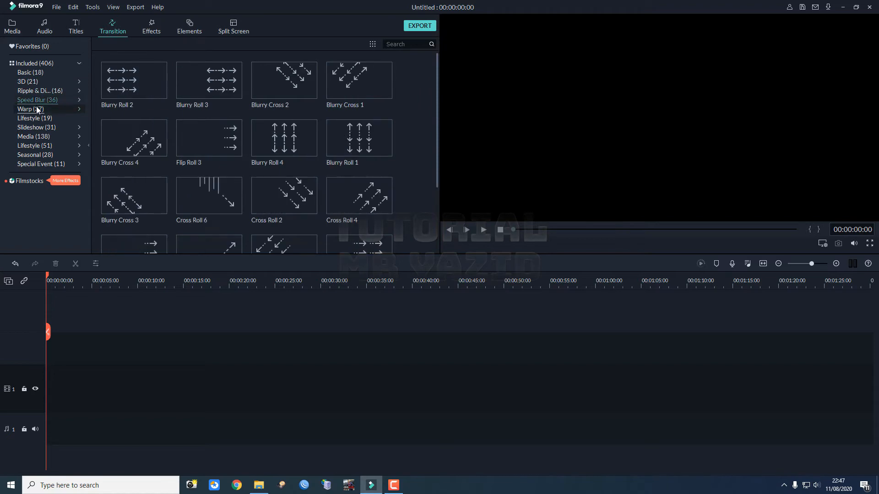
click(36, 109)
click(37, 119)
click(36, 128)
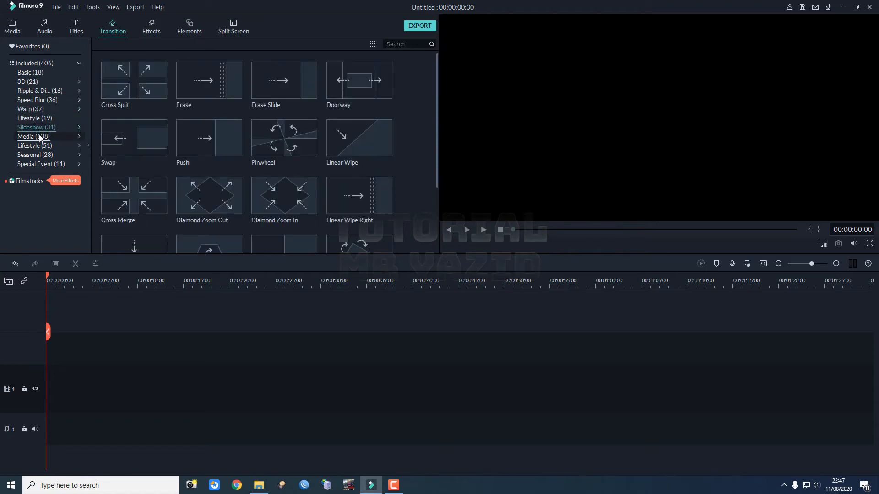
click(37, 137)
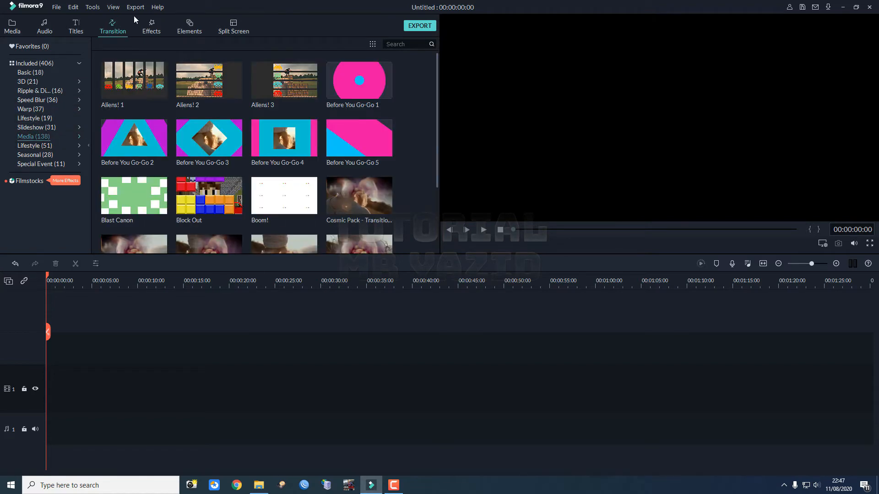
Browse the included effects, looking through the filters and the overlays.
click(152, 28)
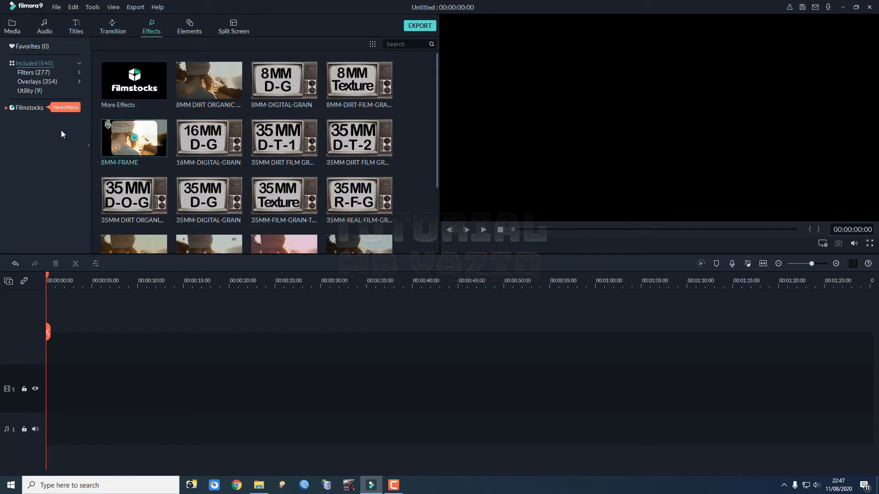
click(46, 75)
click(37, 82)
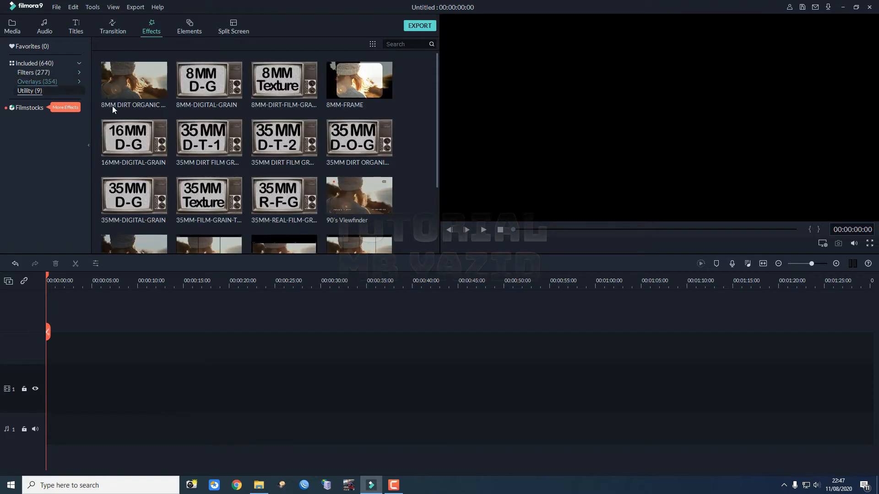
scroll(195, 154, down, 5)
scroll(195, 152, down, 5)
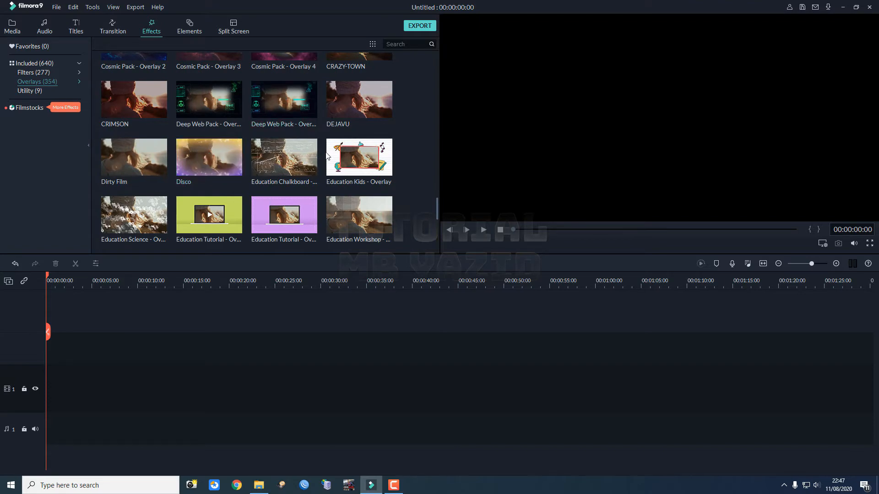
scroll(215, 199, down, 10)
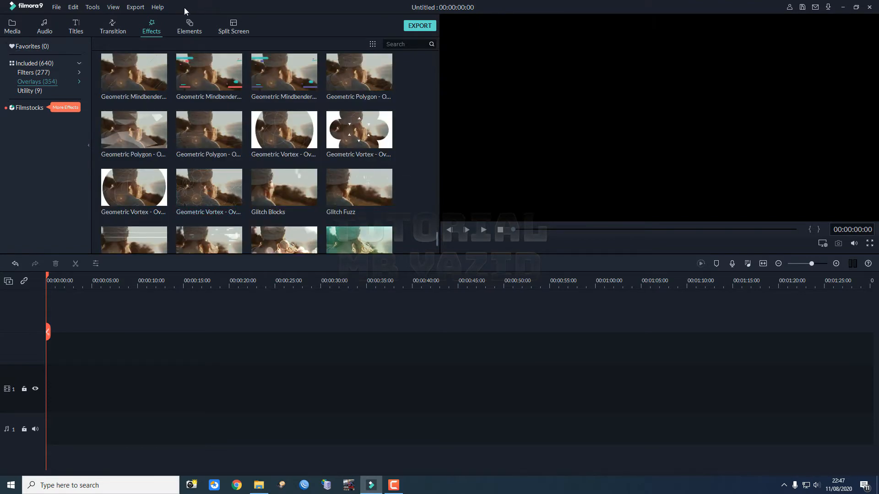
Browse the included elements, including the Lifestyle category, and view the split-screen layouts.
click(187, 24)
scroll(114, 133, down, 5)
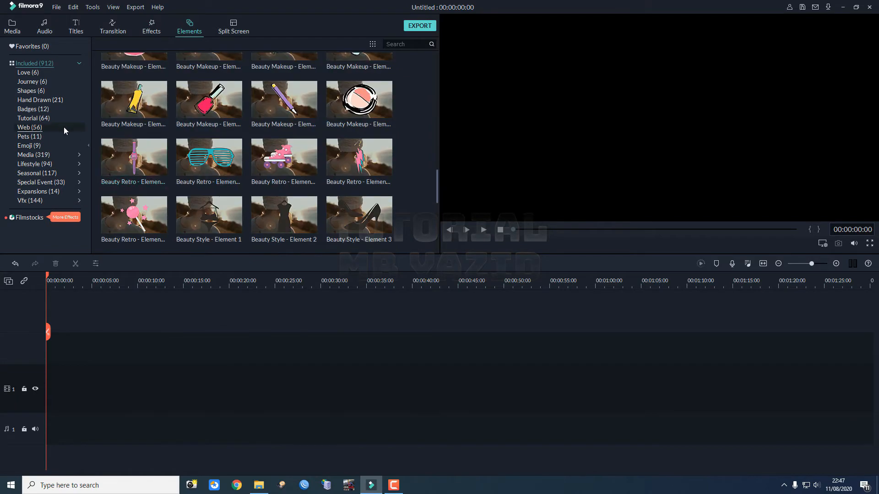
scroll(204, 150, down, 10)
scroll(204, 151, up, 5)
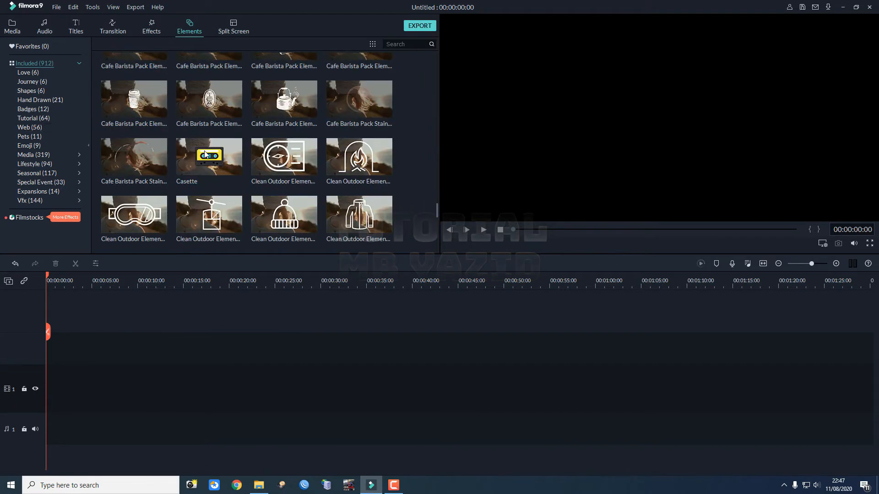
scroll(205, 151, up, 5)
scroll(204, 150, down, 3)
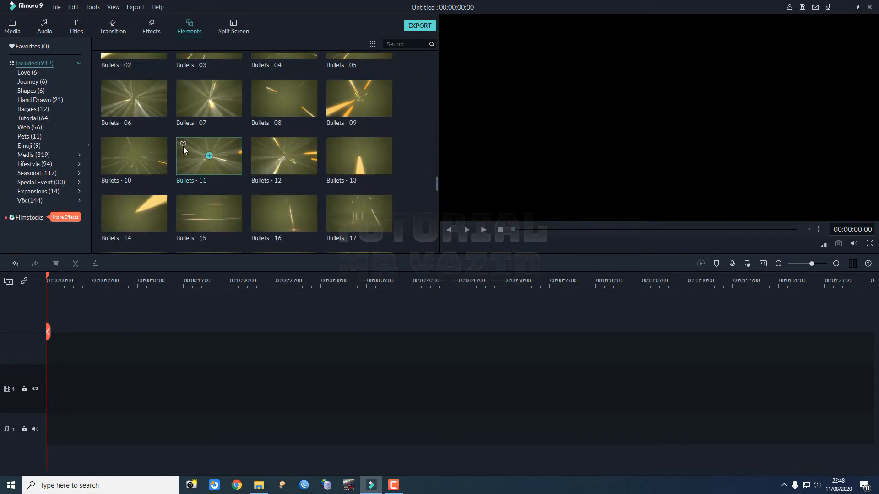
click(32, 164)
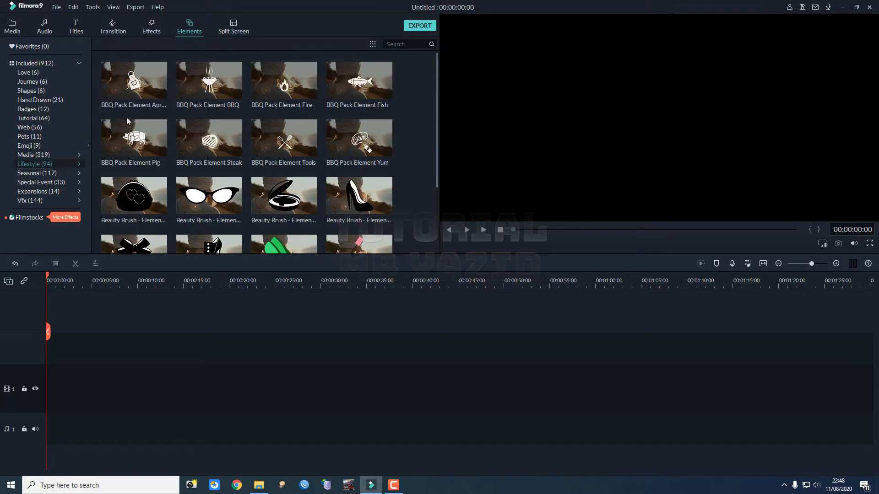
click(248, 28)
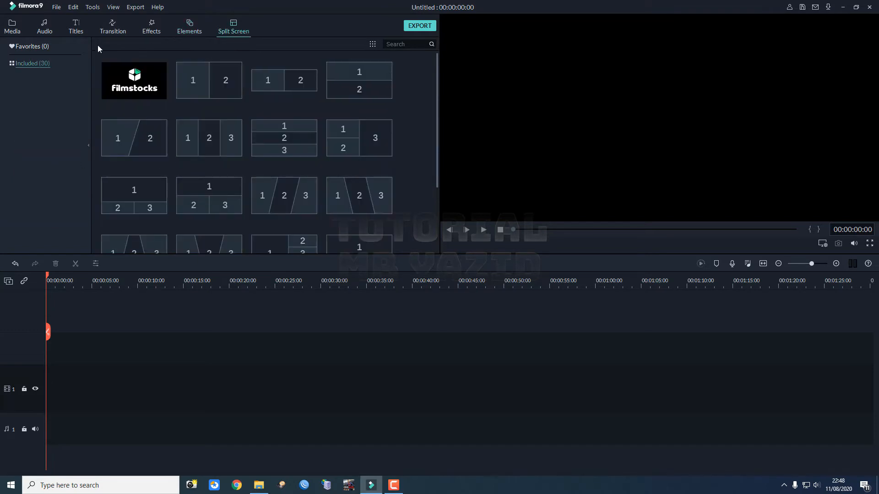
Return to the project media folder and look over its clips and background images.
click(12, 28)
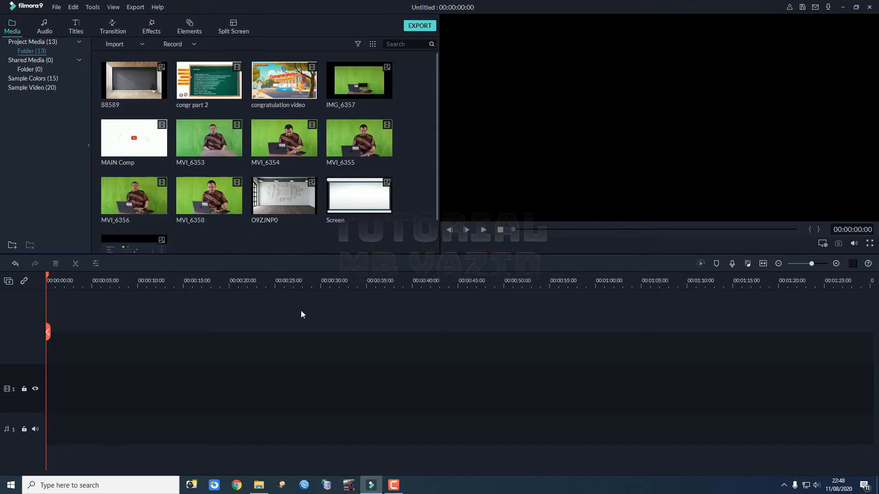
scroll(235, 221, down, 2)
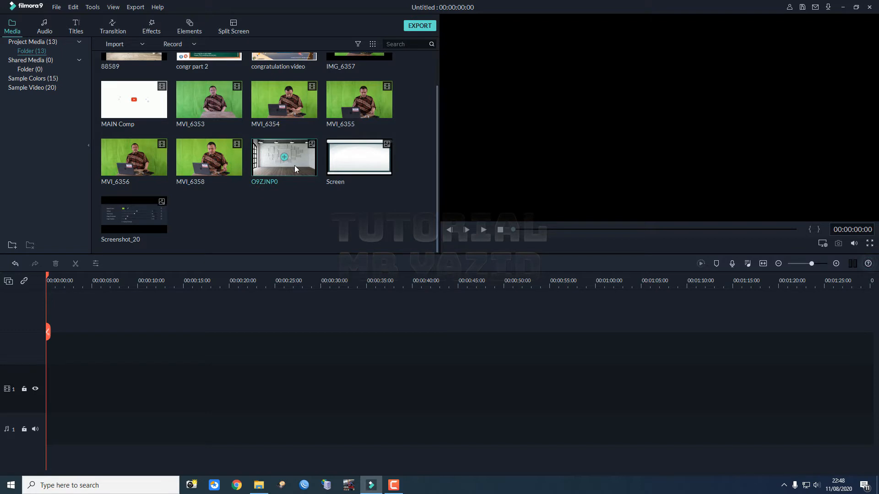
scroll(231, 168, up, 2)
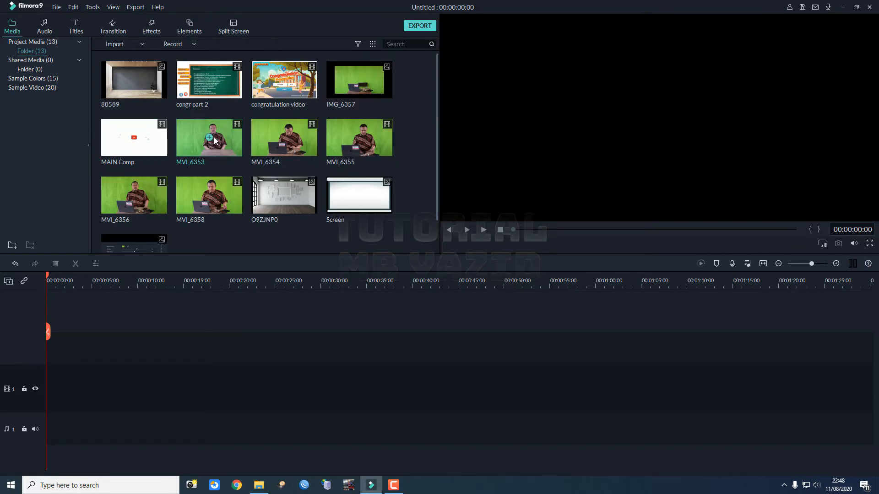
scroll(376, 158, down, 2)
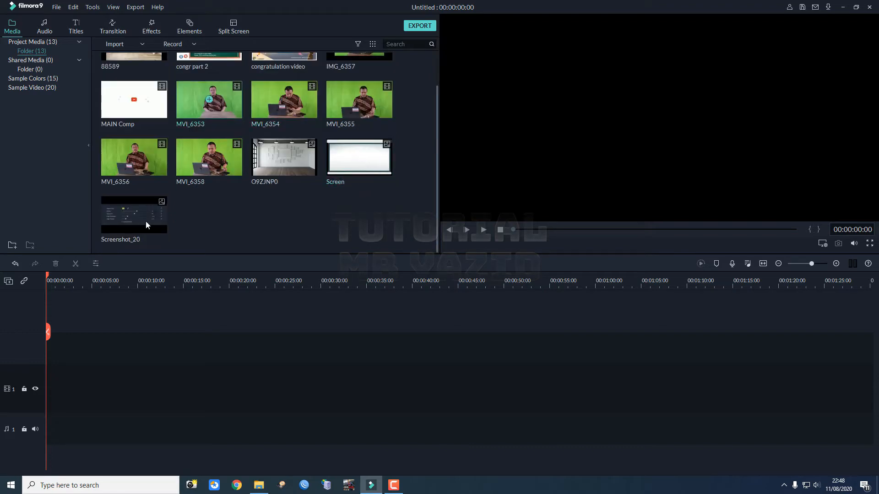
Add three more video tracks to the timeline above video track 1.
right_click(13, 371)
click(47, 377)
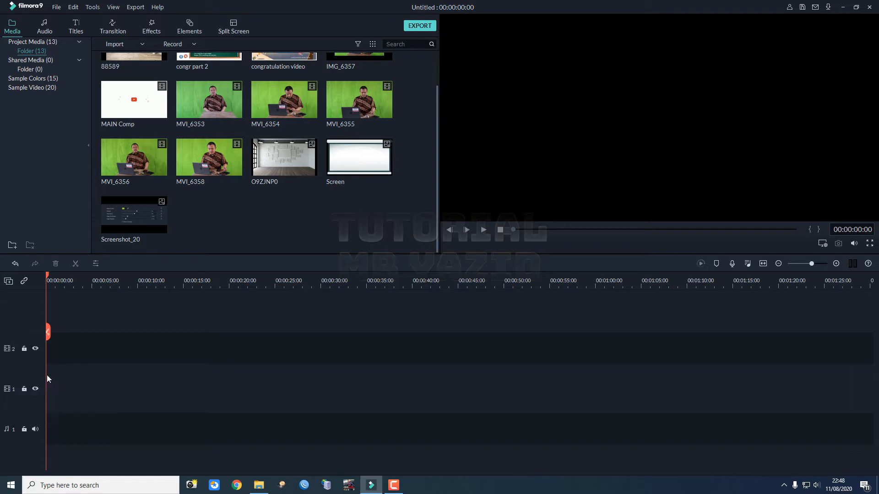
right_click(13, 343)
click(42, 342)
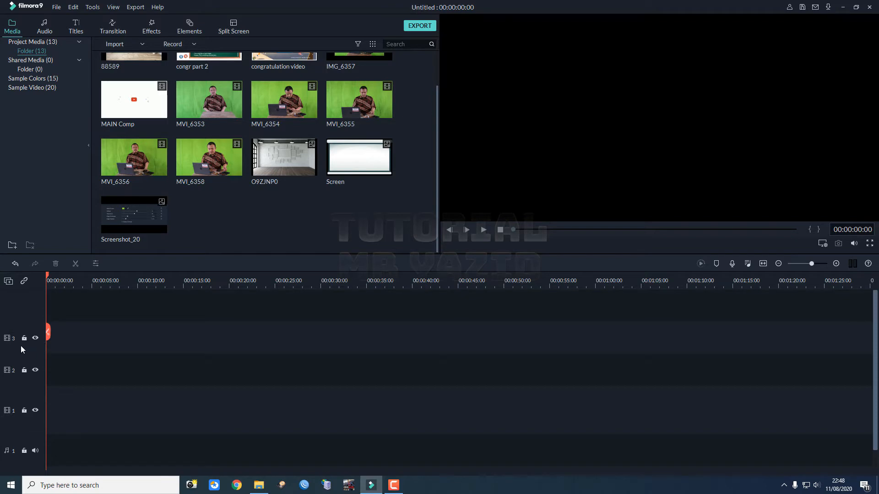
right_click(16, 329)
click(47, 334)
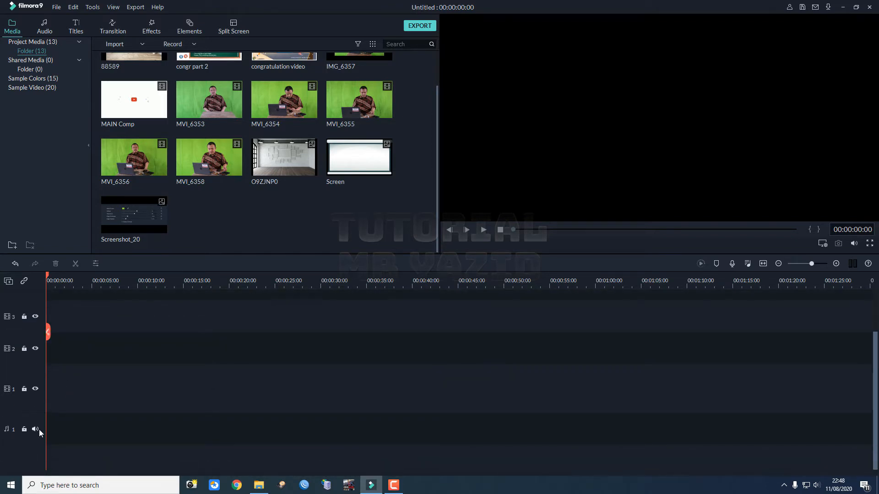
Add another audio track to the timeline and look over the resulting track list.
right_click(18, 417)
click(51, 430)
scroll(140, 376, up, 2)
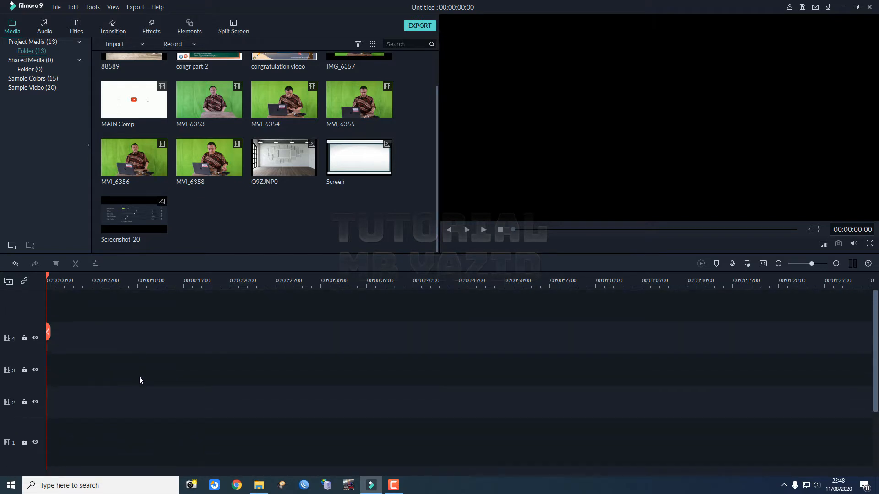
scroll(139, 377, down, 1)
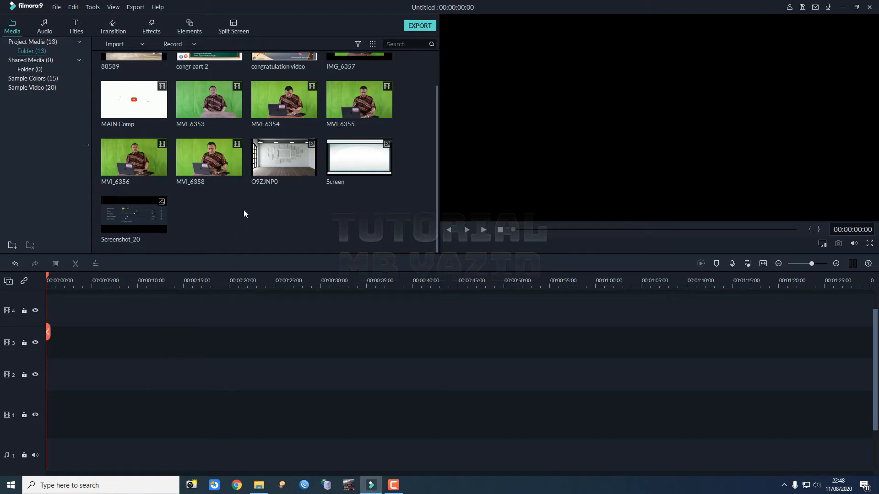
Place the MAIN Comp clip at the start of video track 1, keeping the project settings of 1920 x 1080 at 25fps.
scroll(244, 212, up, 1)
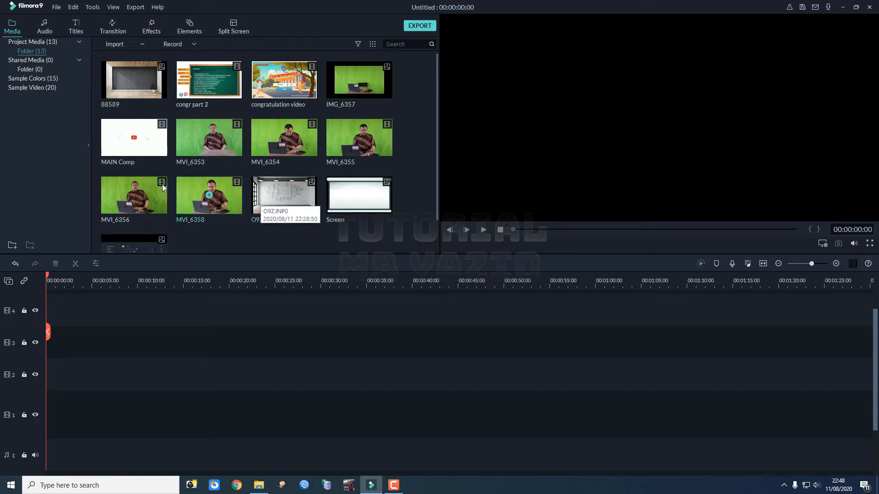
drag(157, 141, 51, 394)
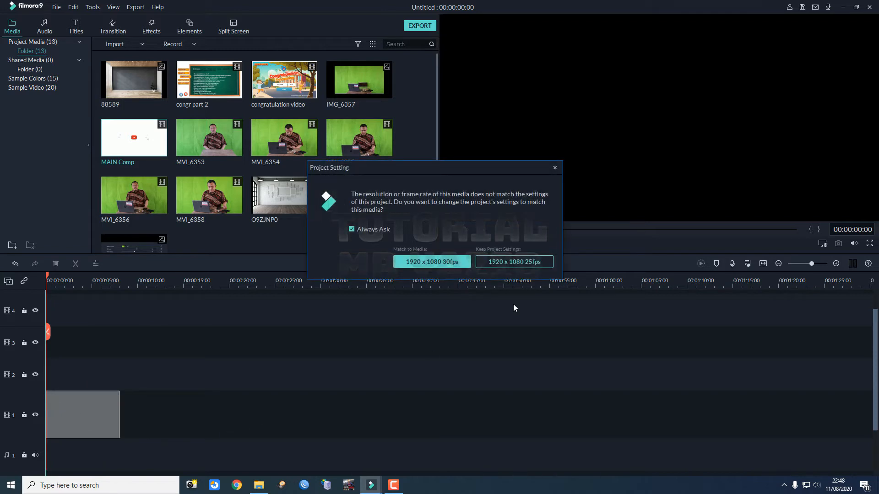
click(514, 262)
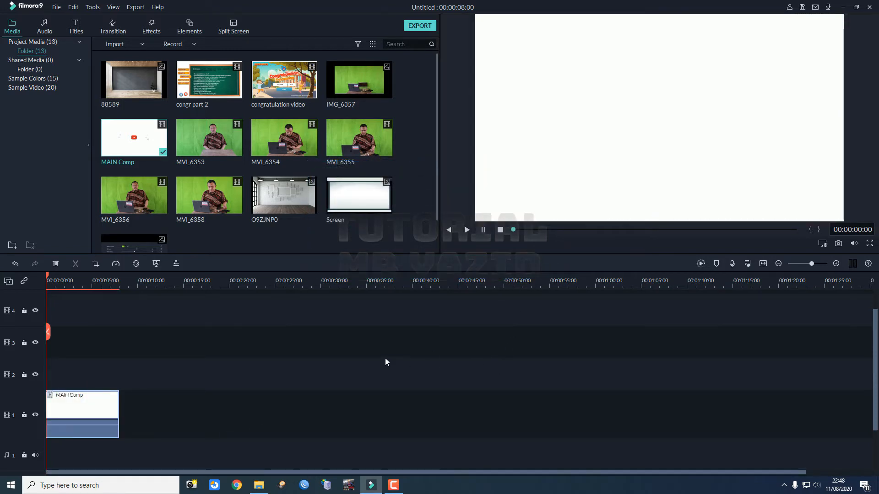
Play back the MAIN Comp intro on the timeline and raise the system volume.
key(space)
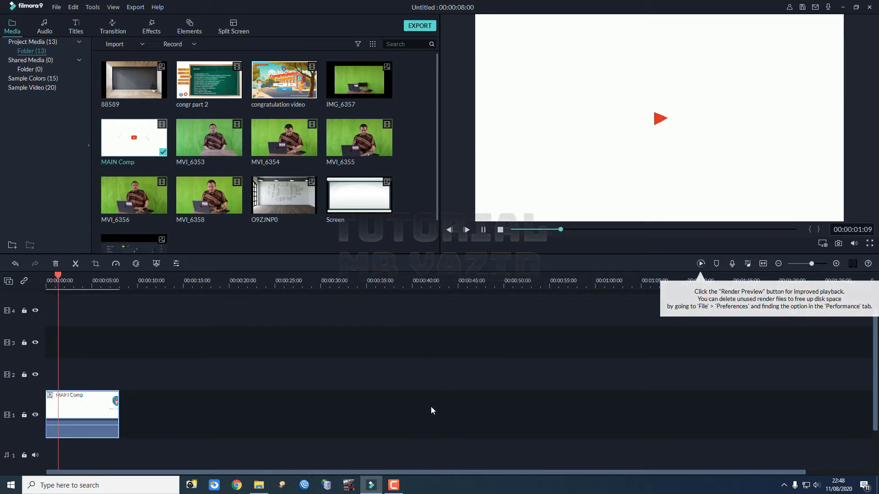
key(XF86AudioRaiseVolume)
key(XF86AudioRaiseVolume)
key(XF86AudioRaiseVolume)
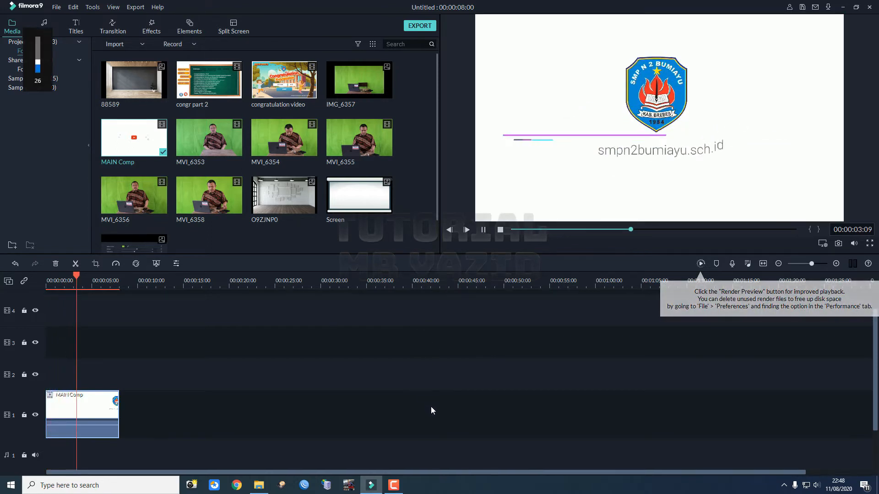
key(XF86AudioRaiseVolume)
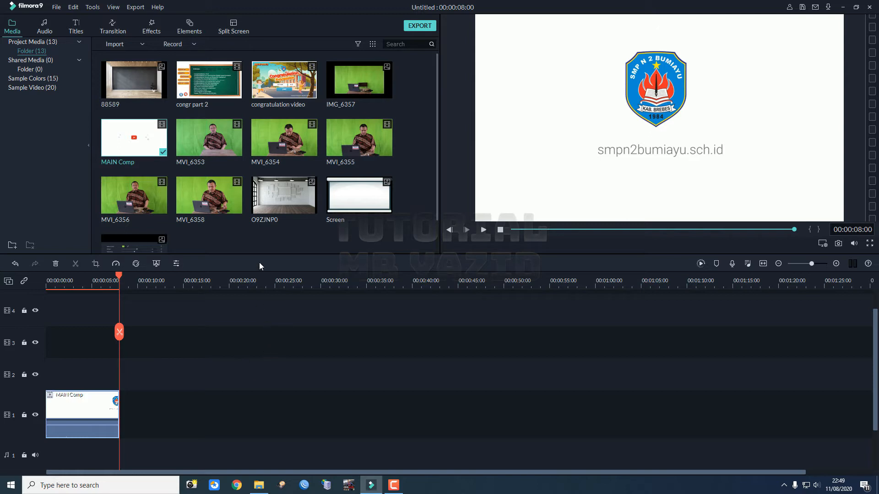
Place the O9ZJNP0 background image directly after MAIN Comp on video track 1 and preview it at 00:00:09:02.
mouse_move(308, 197)
drag(301, 196, 122, 421)
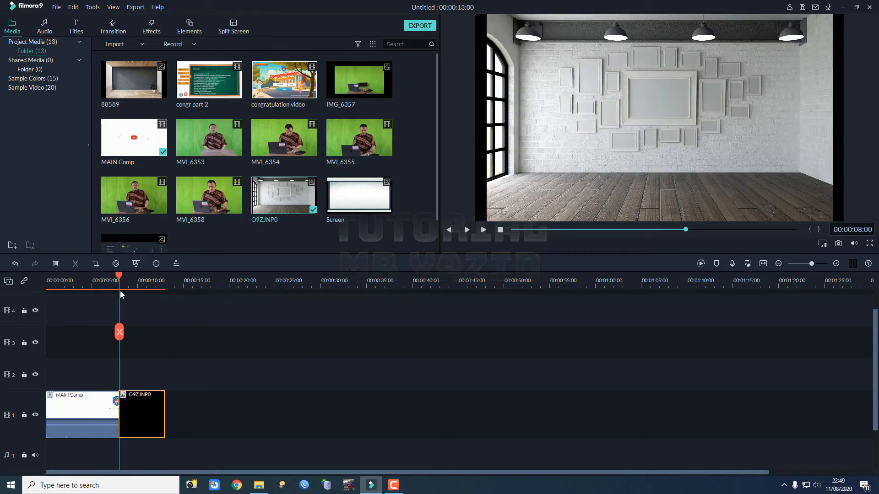
click(129, 281)
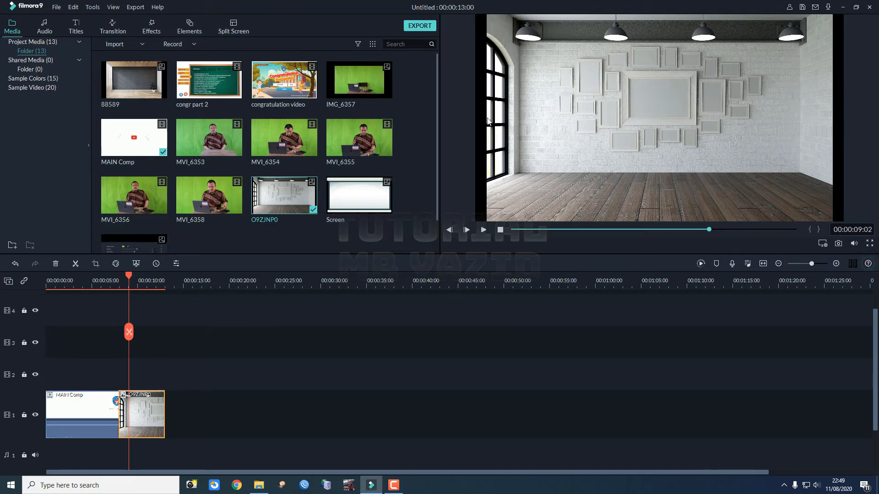
Crop the O9ZJNP0 image to fit the frame and extend its clip to end at about 00:00:14:15.
right_click(143, 407)
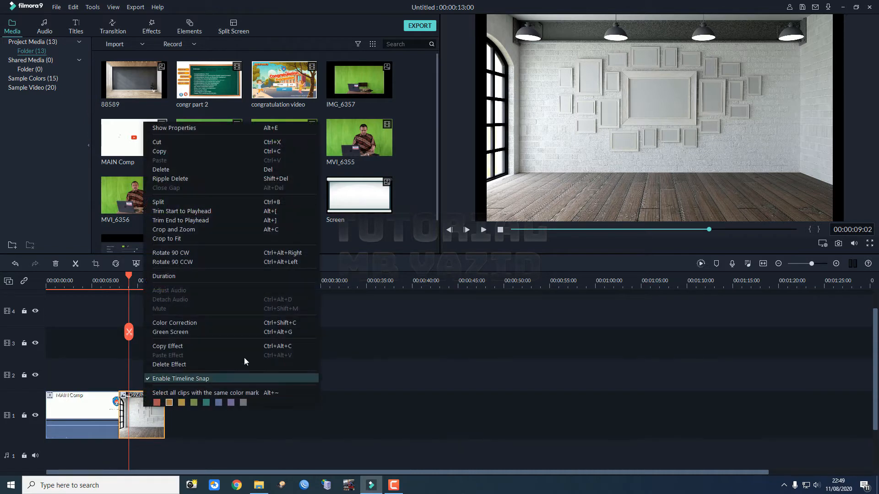
click(200, 236)
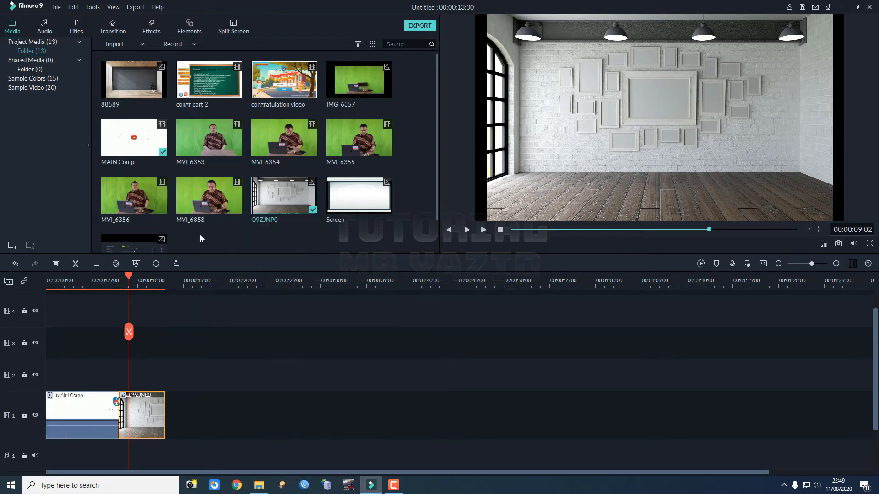
click(759, 113)
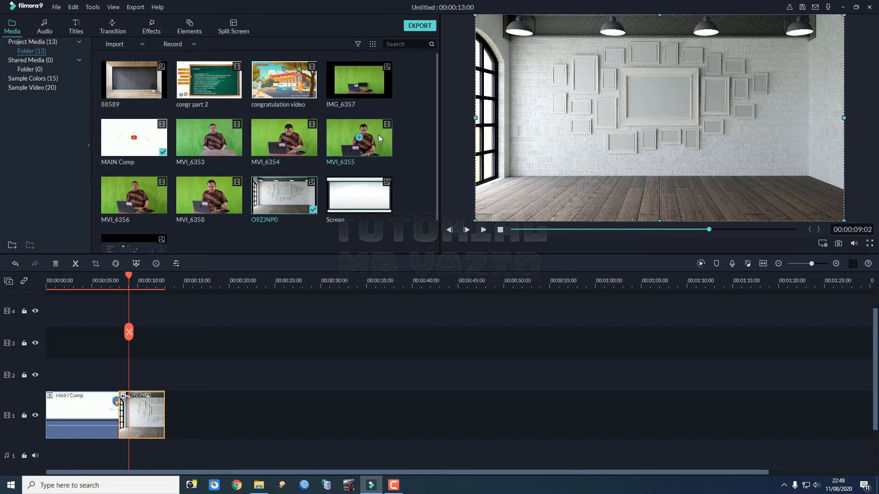
drag(165, 414, 179, 430)
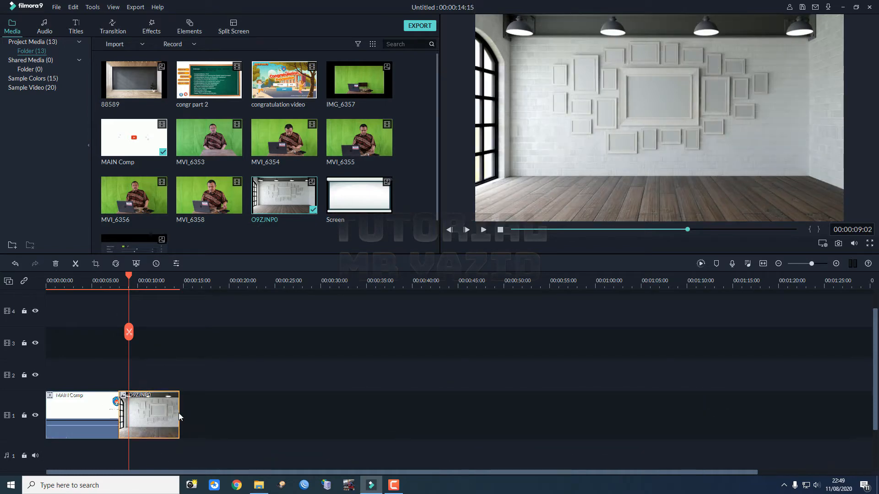
Extend the O9ZJNP0 background clip on video track 1 to end at about 00:01:22:05.
drag(179, 412, 798, 417)
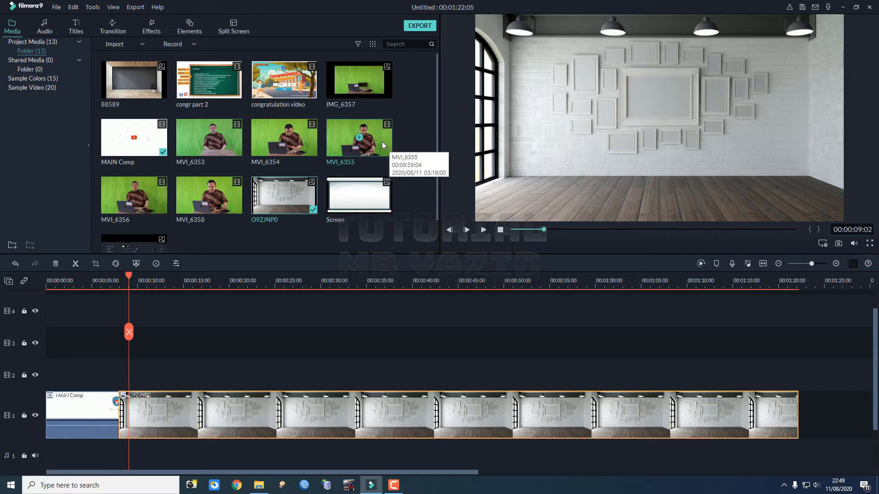
Preview the MVI_6354 source clip from the media library, skipping through to about 00:01:09.
double_click(306, 140)
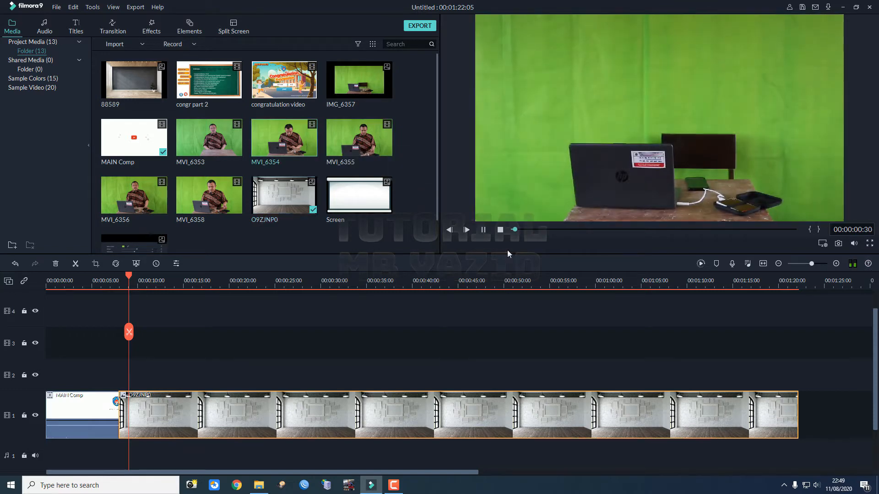
drag(542, 231, 611, 227)
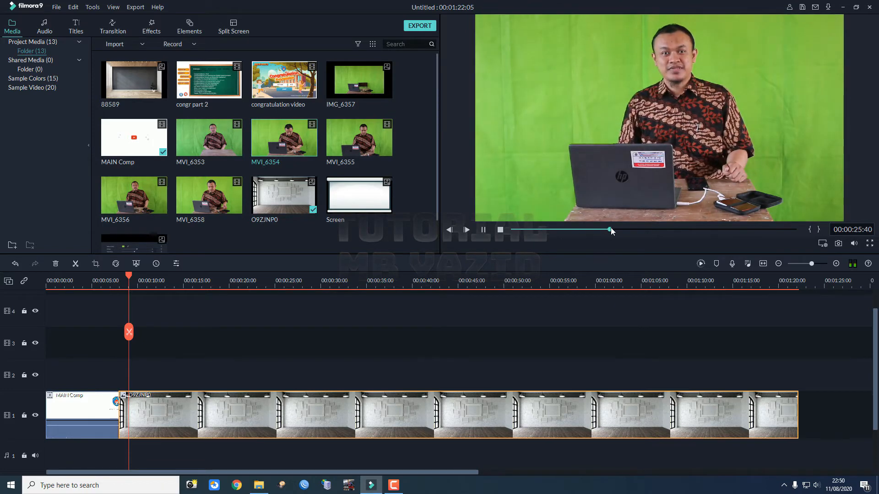
click(762, 230)
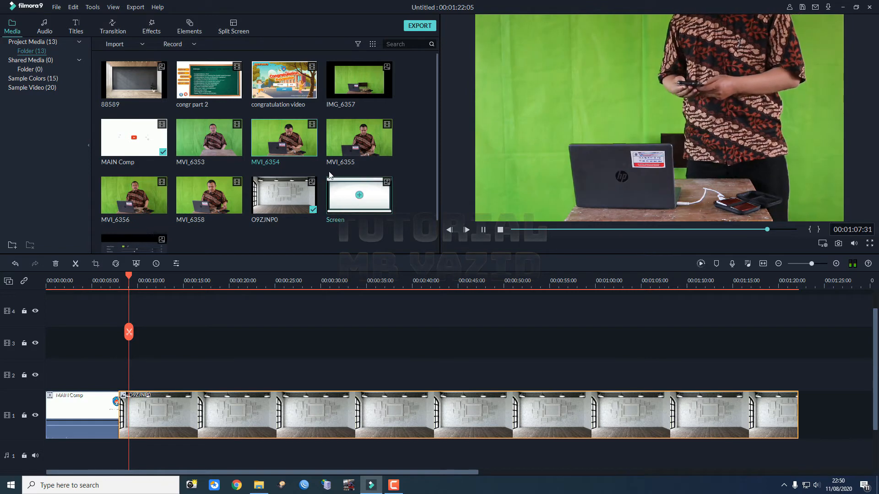
click(484, 229)
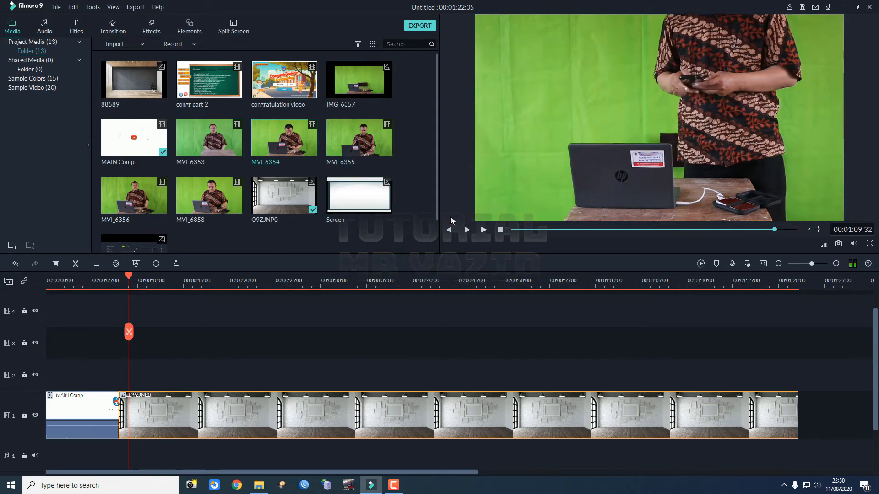
Place the MVI_6355 clip on video track 2, aligned with the start of the O9ZJNP0 background, and play it to 00:00:26:12.
drag(386, 137, 142, 385)
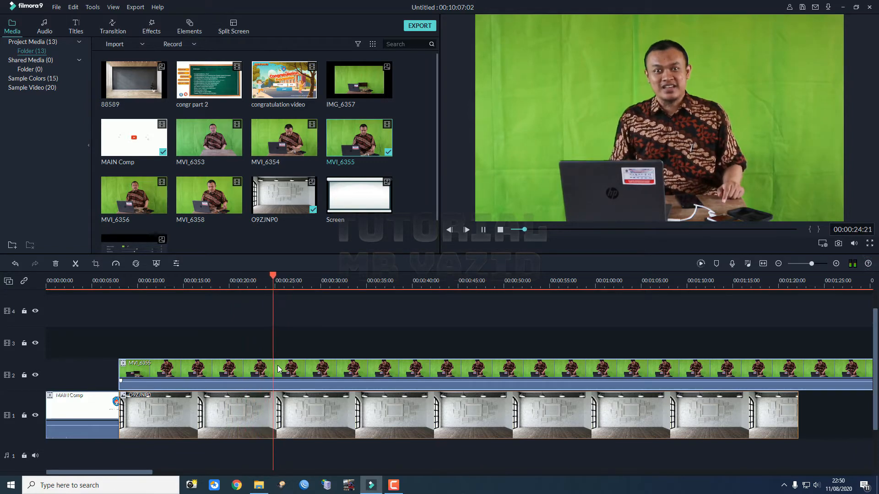
key(space)
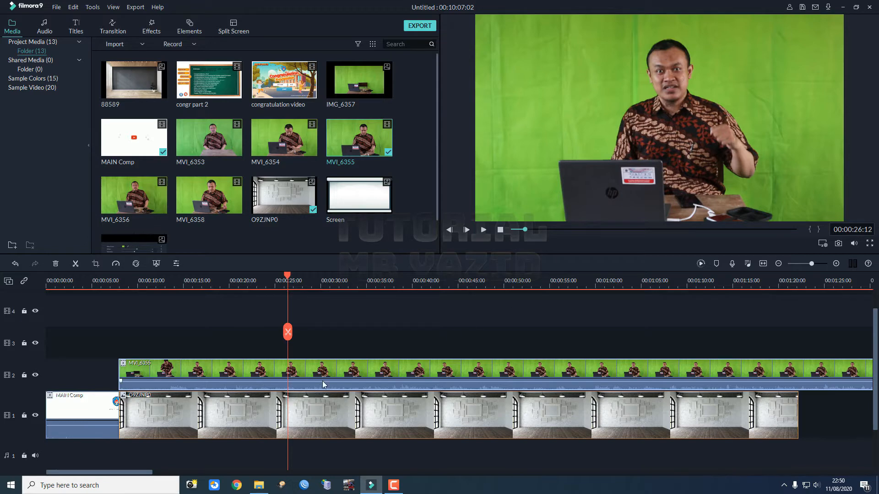
click(326, 421)
click(354, 364)
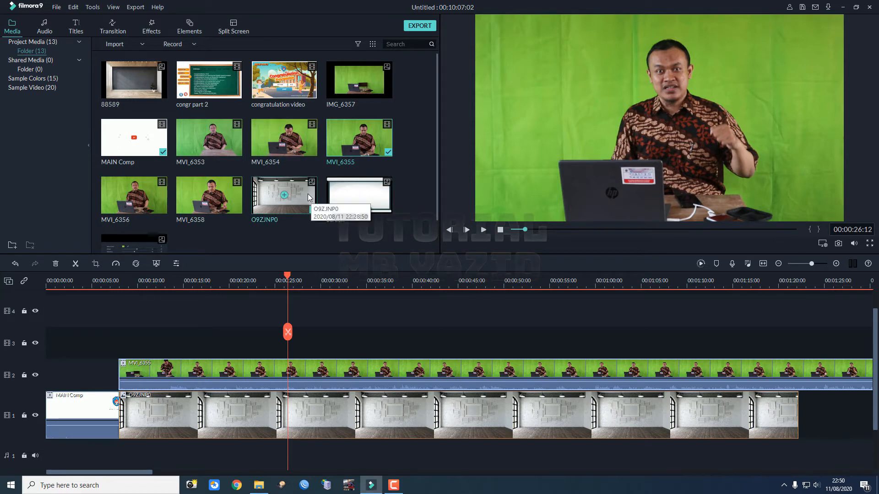
click(235, 419)
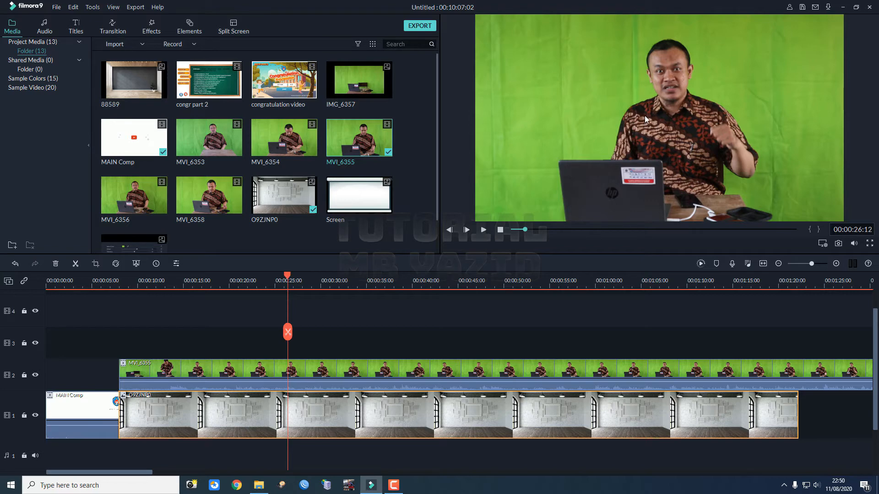
Crop the sides of the MVI_6355 clip with a custom ratio to about 1398 x 1080.
double_click(395, 361)
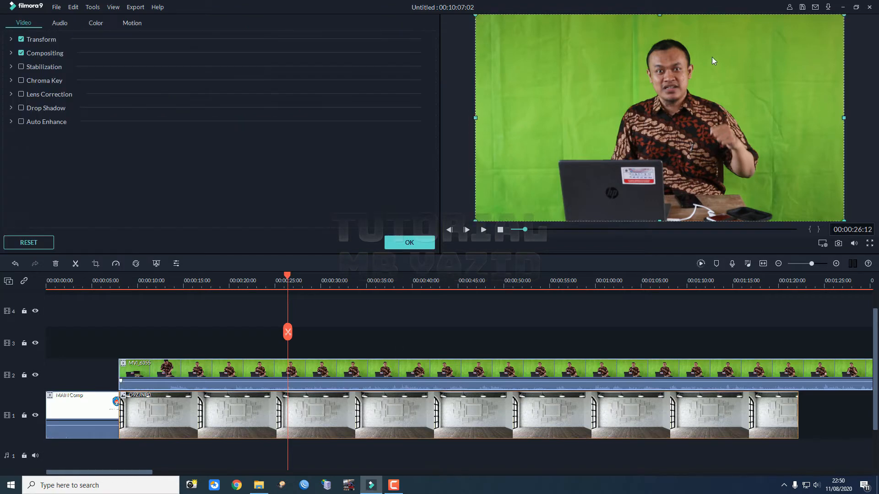
click(96, 264)
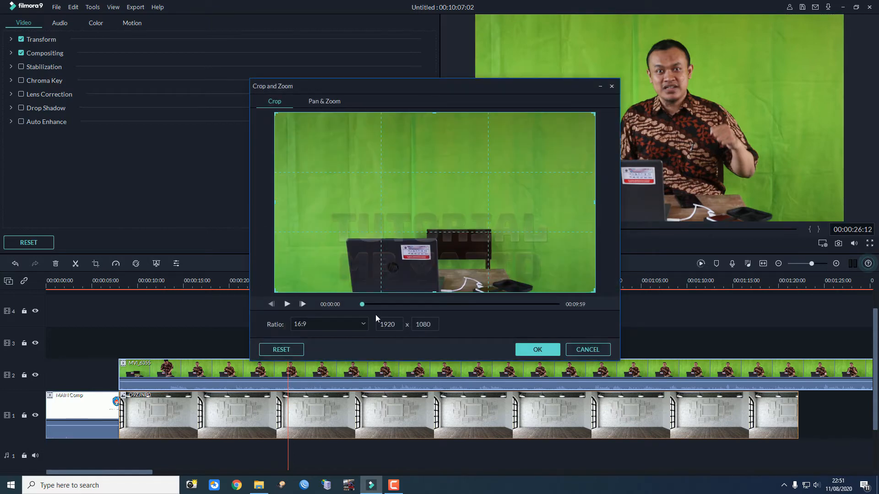
click(363, 324)
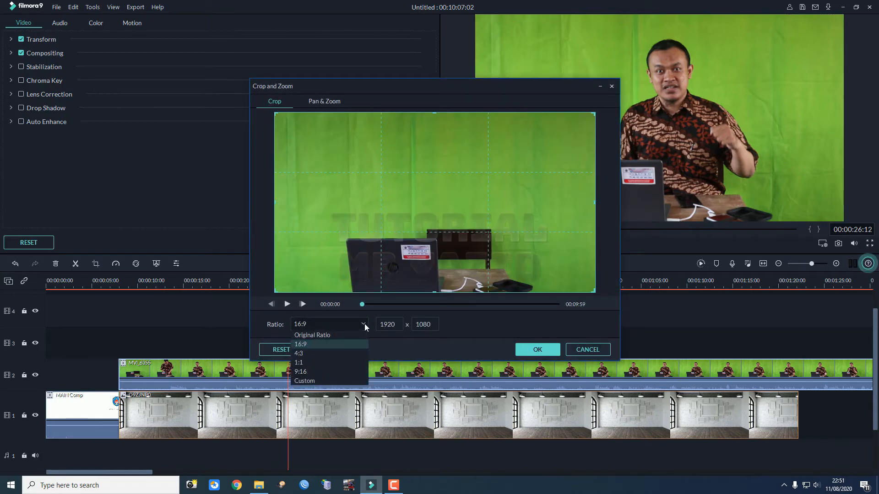
click(330, 381)
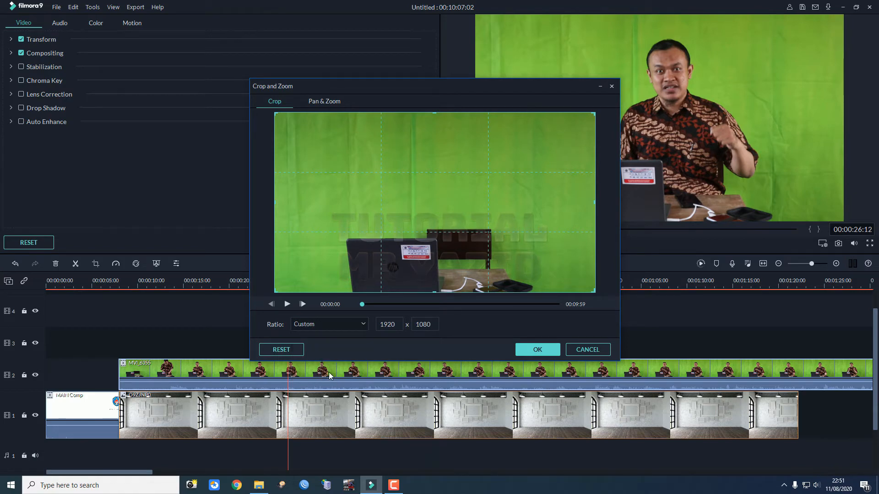
drag(276, 203, 329, 206)
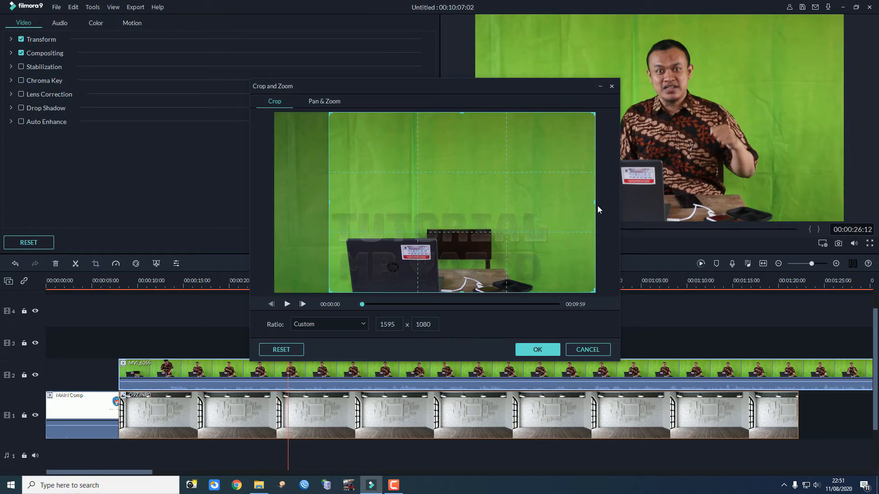
drag(595, 200, 562, 202)
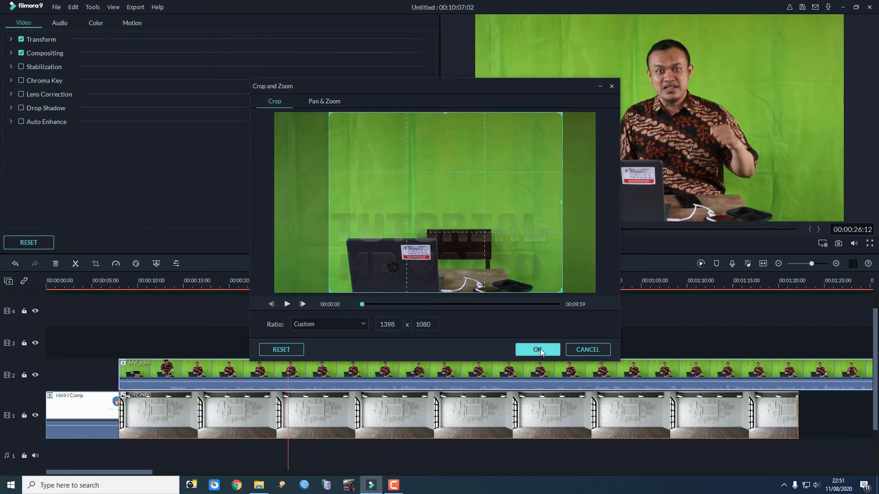
click(540, 349)
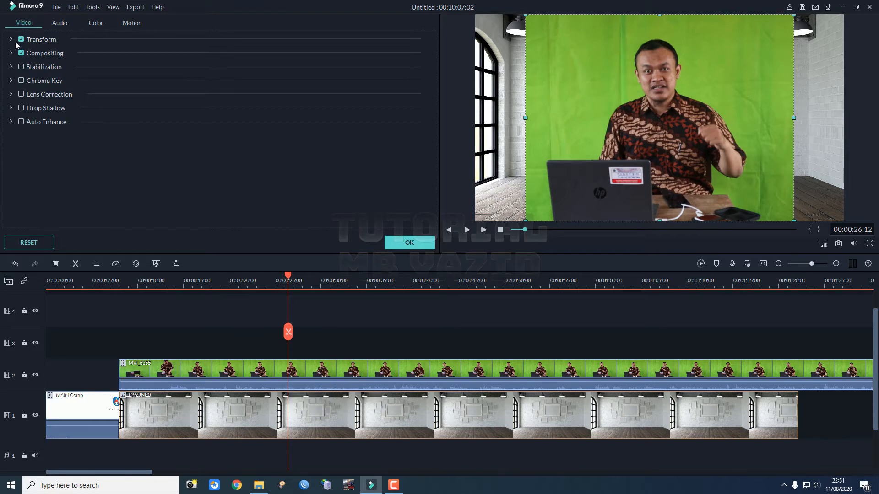
Enable Chroma Key on the MVI_6355 clip and sample the green backdrop as the key color.
click(21, 80)
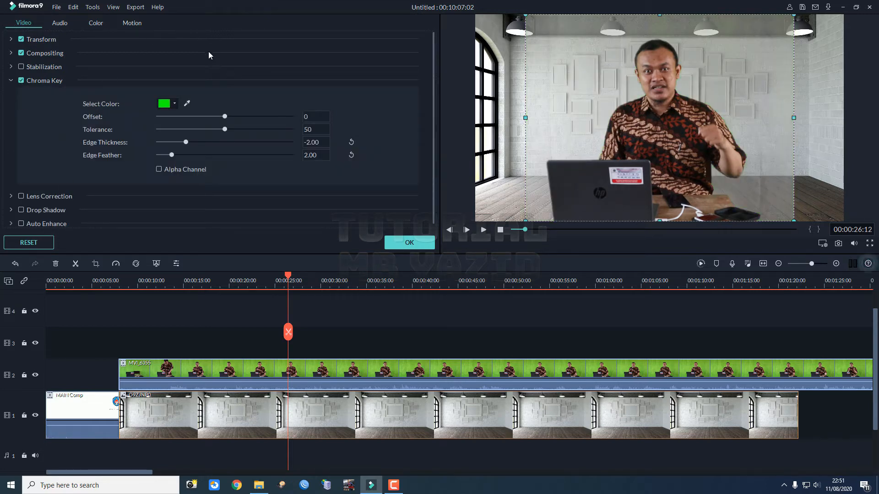
click(186, 103)
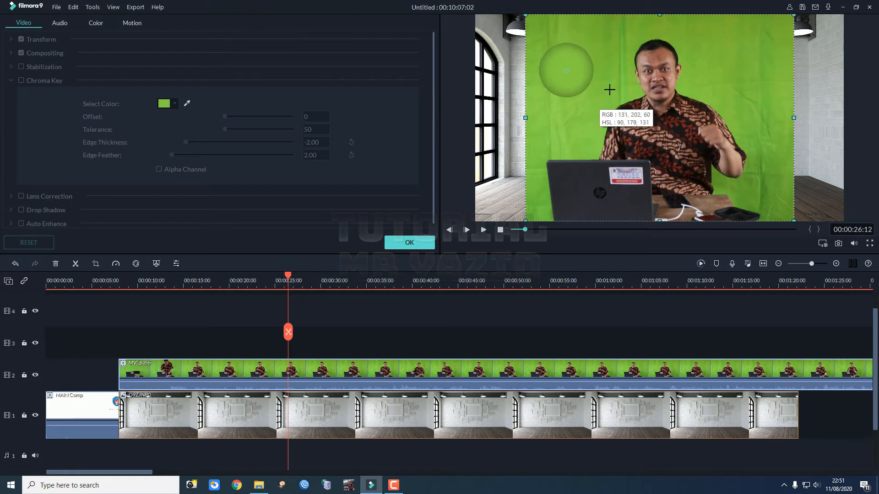
click(188, 102)
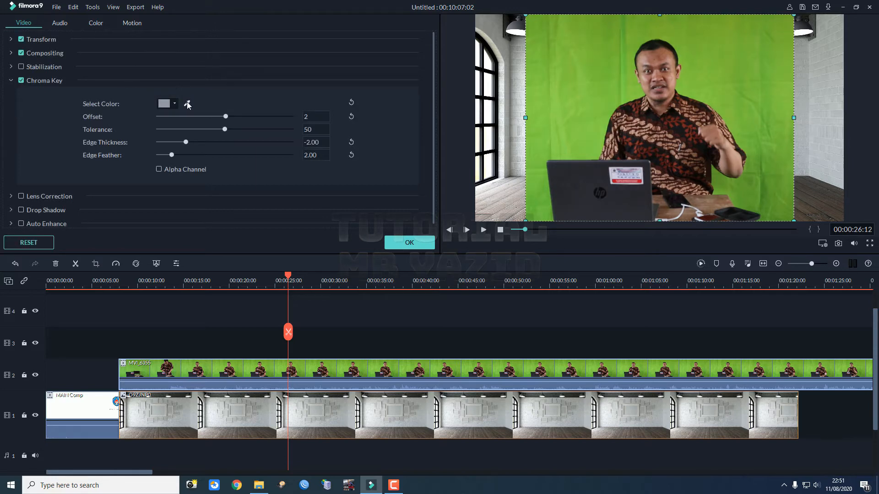
click(187, 103)
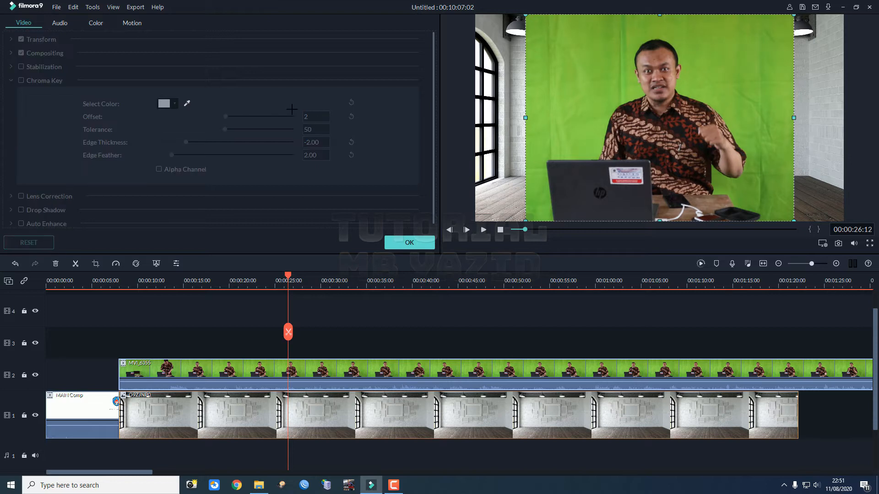
click(766, 99)
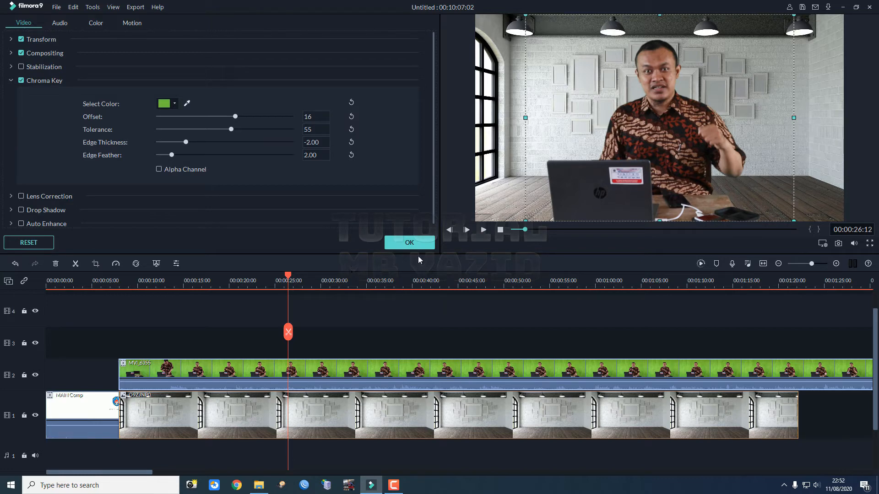
Play the keyed clip, set the Chroma Key tolerance to 47 and edge thickness to -2.90, and play it again.
key(space)
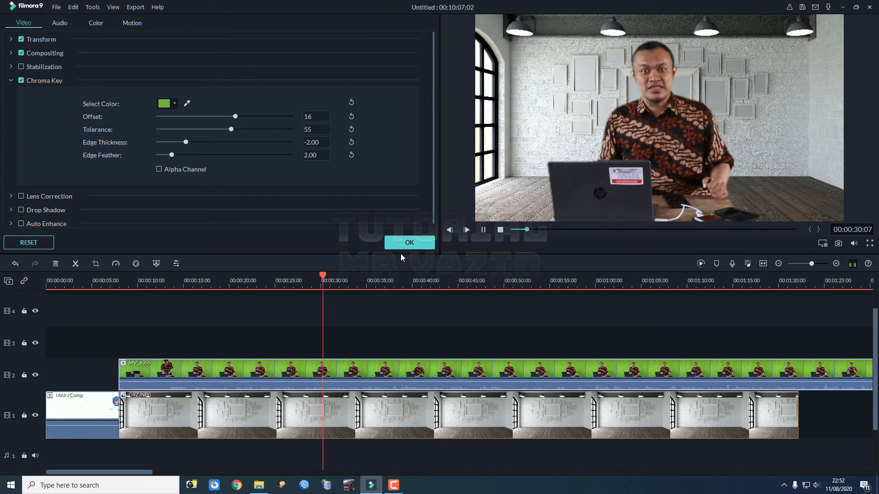
key(space)
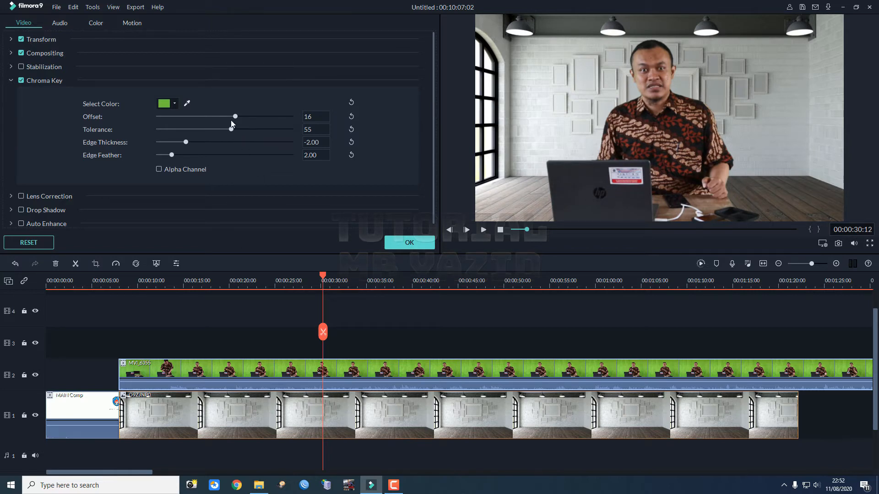
drag(230, 128, 220, 129)
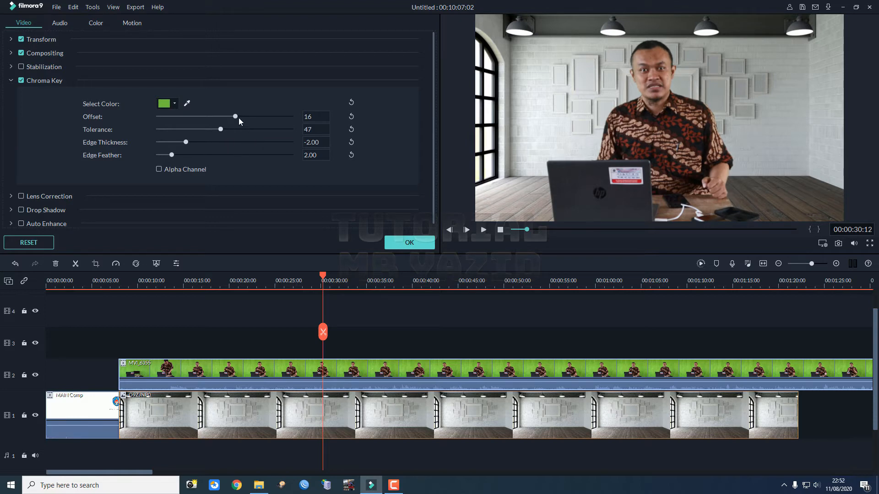
drag(188, 144, 181, 144)
click(424, 244)
key(space)
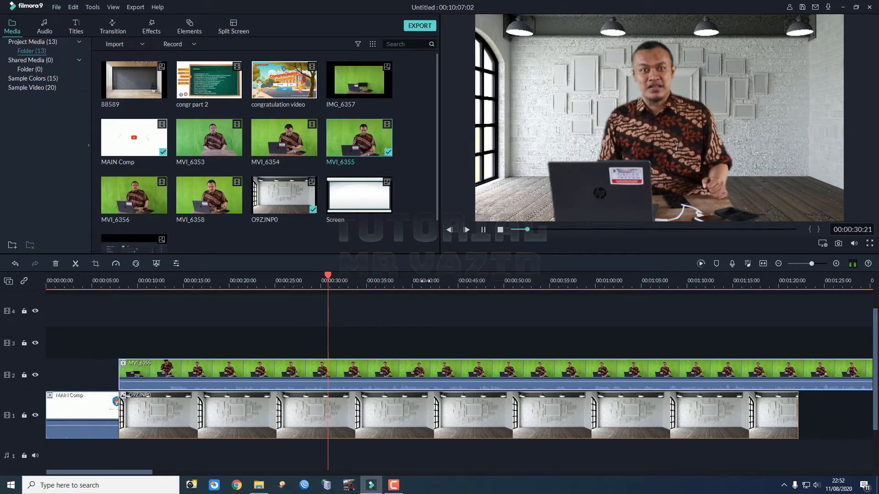
key(space)
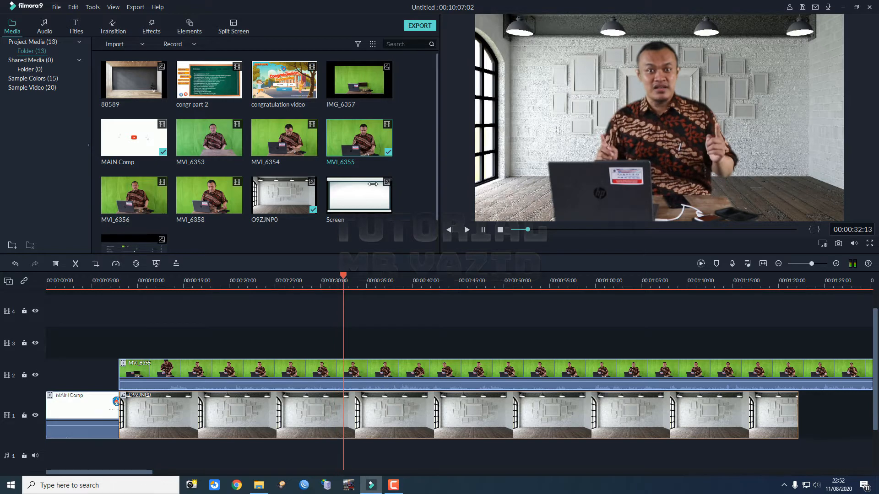
Reopen the MVI_6355 clip's settings and check the reference Chroma Key values in the Screenshot_20 image from the Congratulation video folder.
double_click(254, 366)
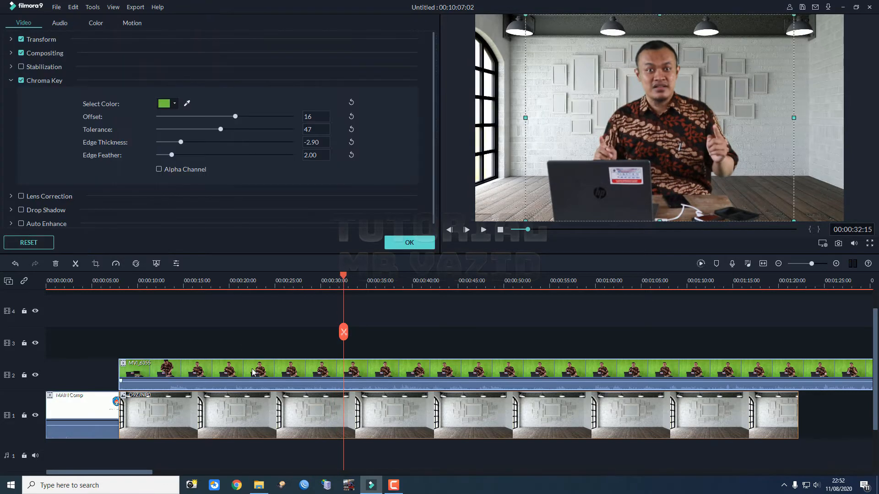
click(260, 485)
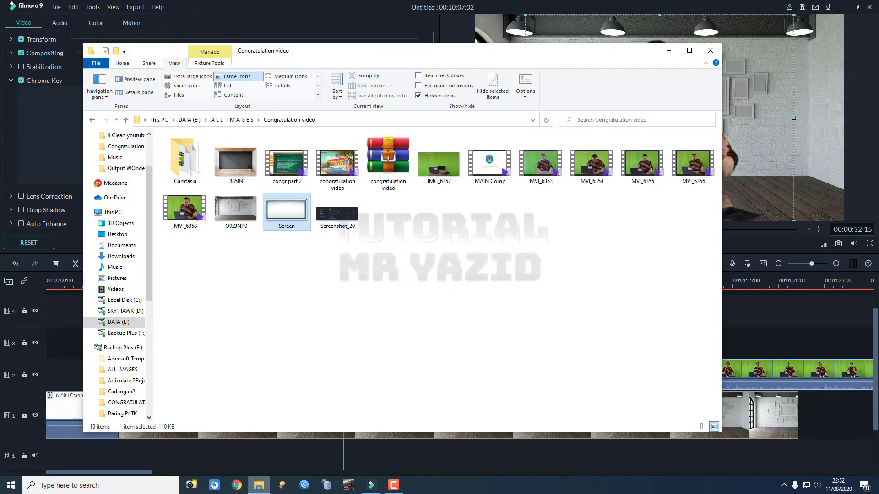
double_click(350, 220)
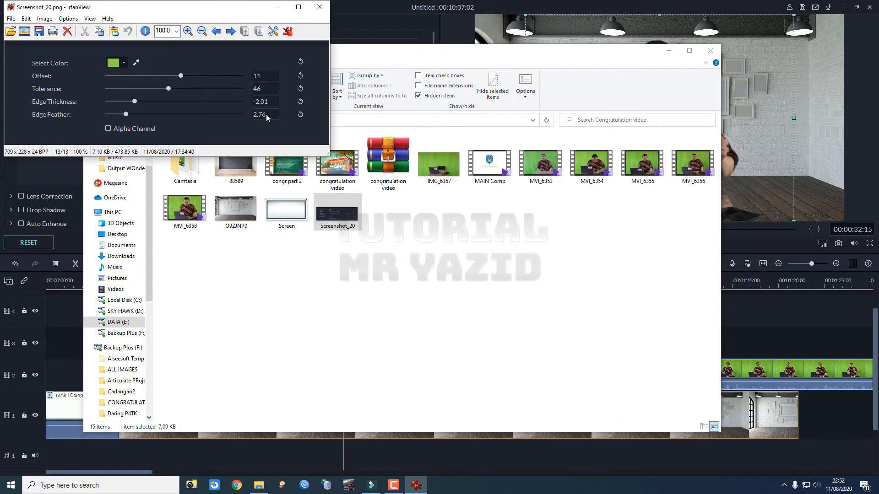
click(352, 10)
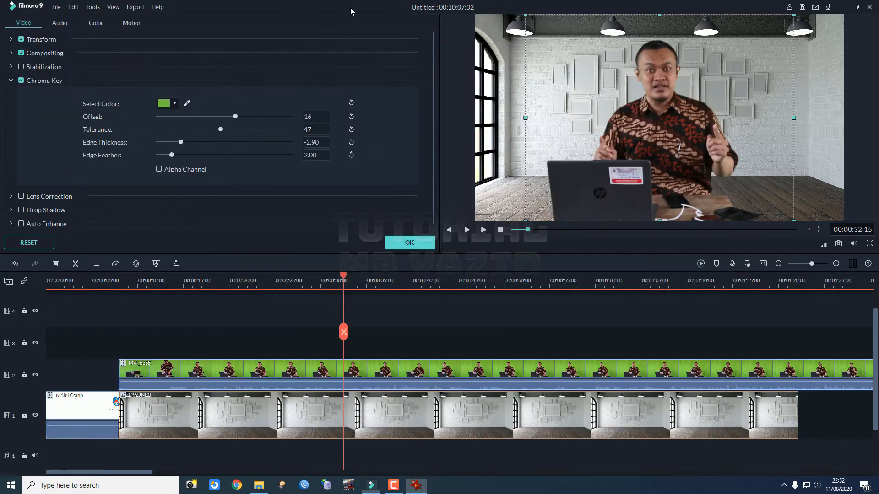
Set the MVI_6355 clip's Chroma Key offset to 11 and tolerance to 46.
double_click(315, 118)
text(11)
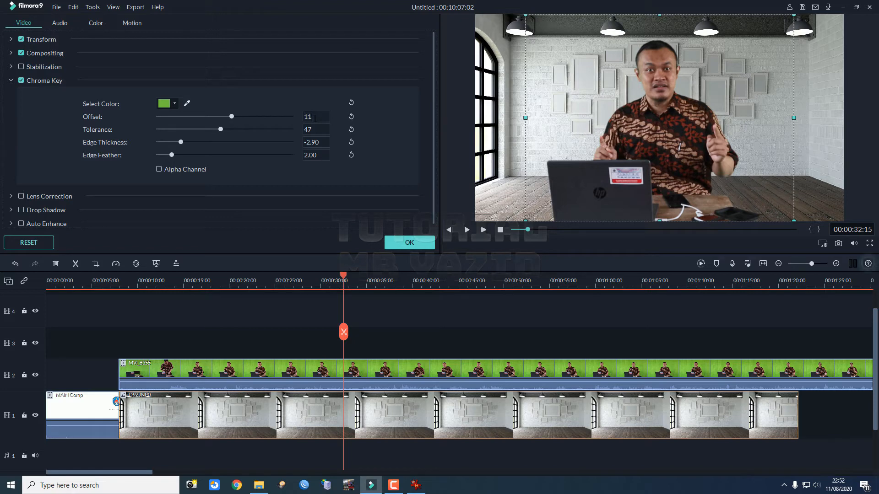
key(Tab)
text(46)
Recheck the Screenshot_20 reference image and set the Chroma Key edge thickness to -2.01.
click(416, 485)
click(416, 485)
mouse_move(324, 150)
mouse_down()
mouse_move(302, 150)
mouse_move(338, 150)
mouse_move(330, 150)
mouse_up()
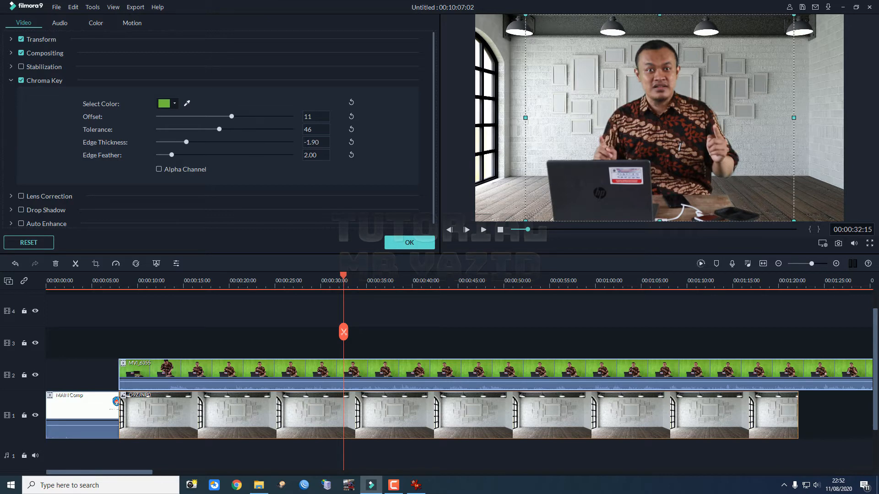
click(313, 142)
click(313, 143)
Change the Chroma Key edge feather according to the Screenshot_20 reference image and apply the clip settings.
click(416, 486)
click(416, 485)
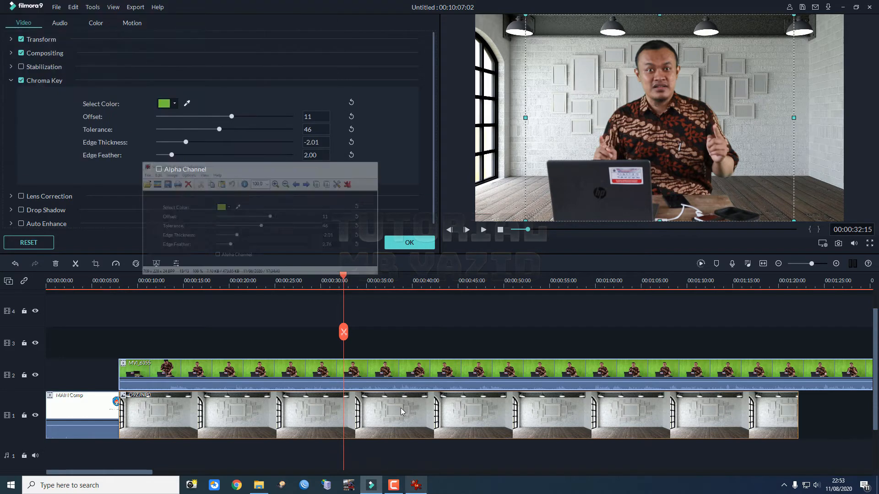
mouse_move(314, 153)
mouse_down()
mouse_move(332, 154)
mouse_move(323, 154)
mouse_up()
text(2)
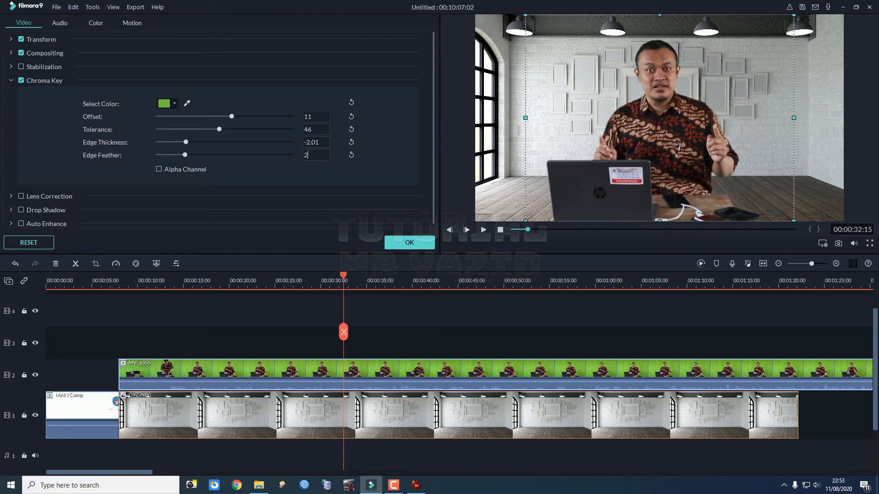
click(409, 243)
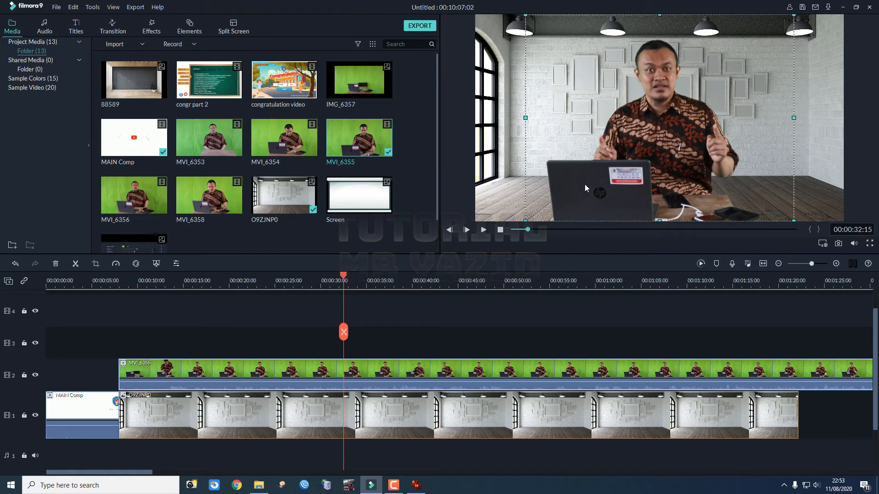
Play the composite to check the keyed MVI_6355 clip and review its Chroma Key settings.
key(space)
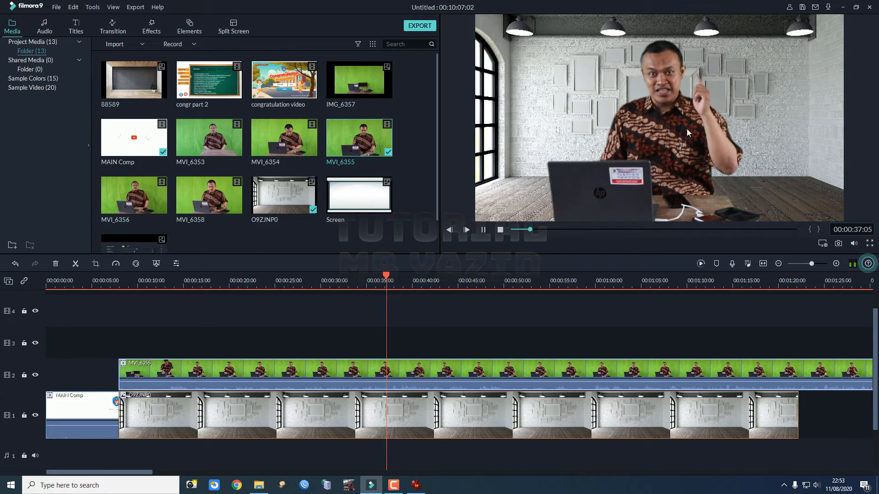
key(space)
click(675, 145)
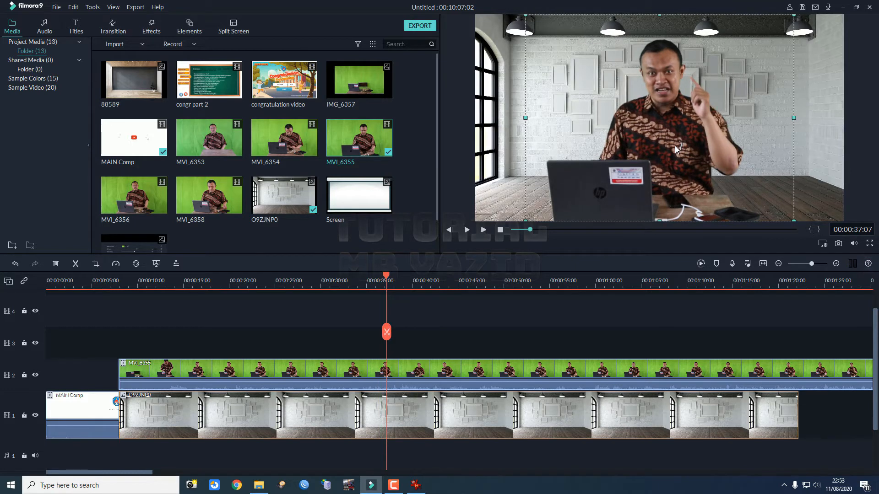
double_click(474, 376)
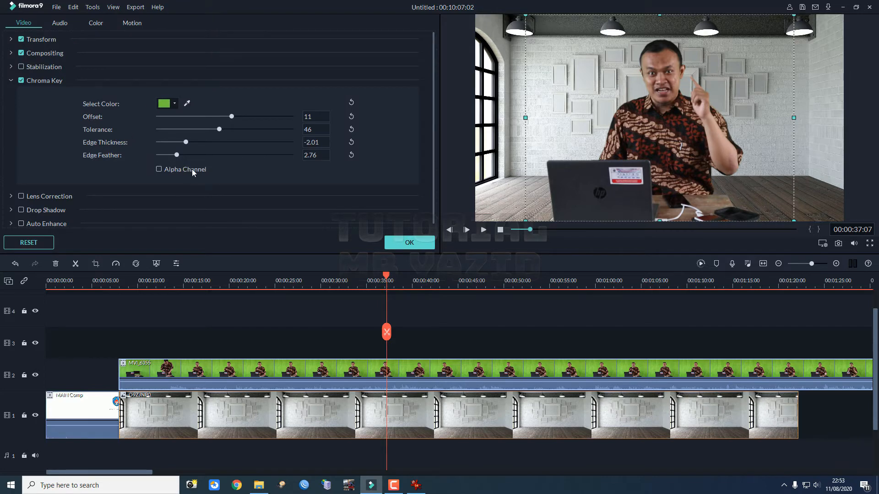
click(427, 246)
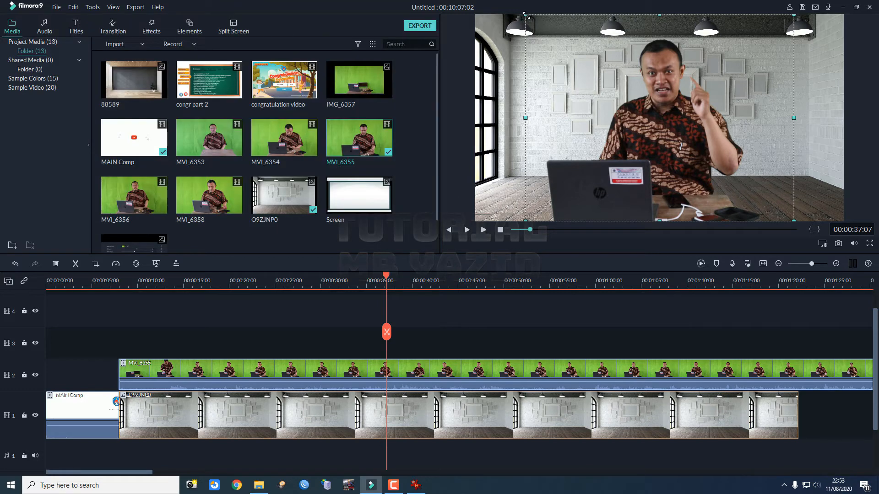
Scale the MVI_6355 clip down to about two thirds, place it in the frame's lower-right corner, and apply the settings.
double_click(437, 371)
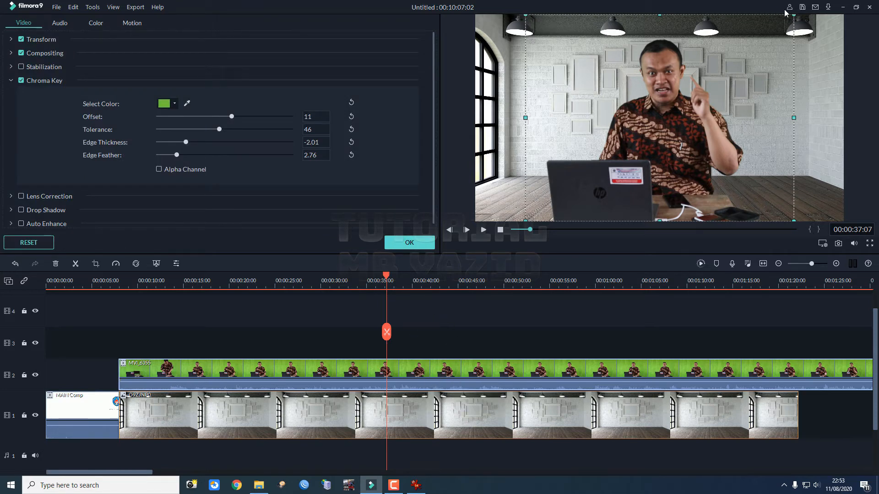
drag(528, 17, 623, 99)
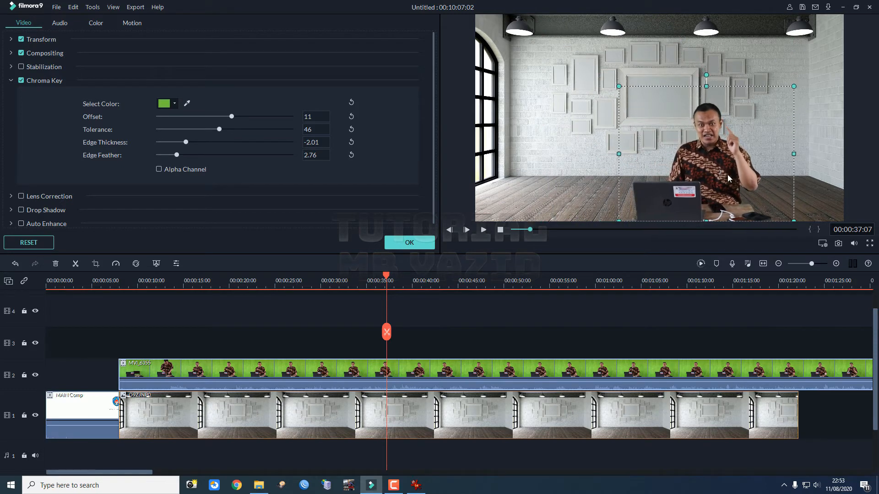
drag(726, 174, 787, 173)
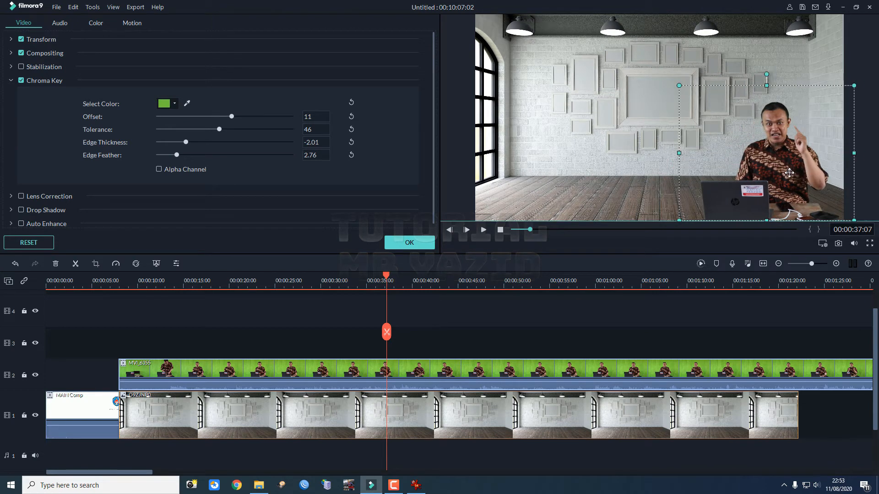
click(872, 153)
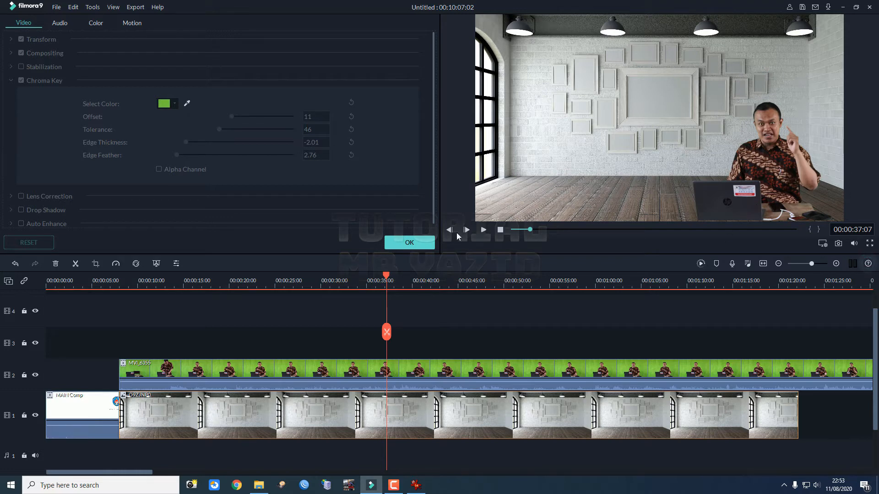
click(405, 243)
Preview the repositioned MVI_6355 clip, enlarge it slightly in the lower-right corner of the frame, and play it back.
key(space)
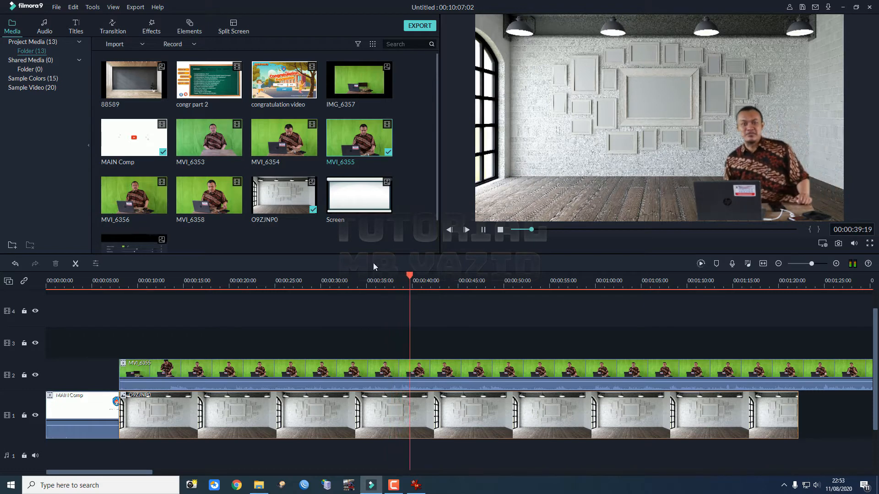
key(space)
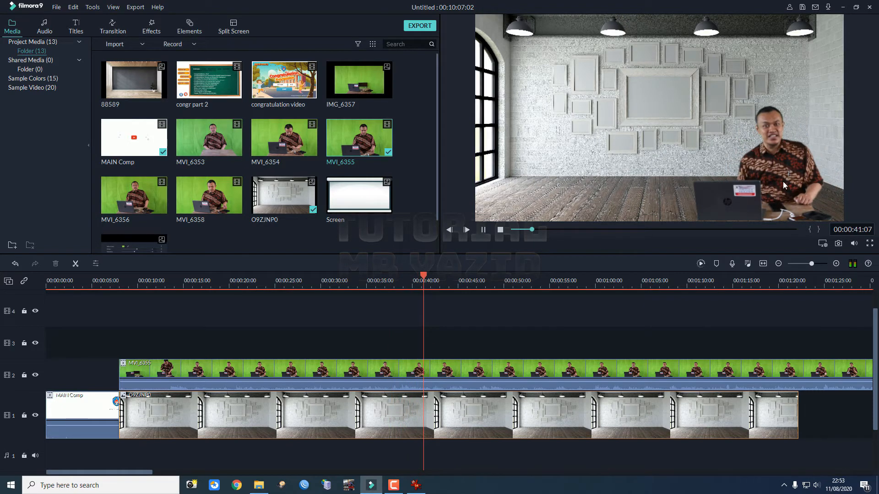
click(784, 179)
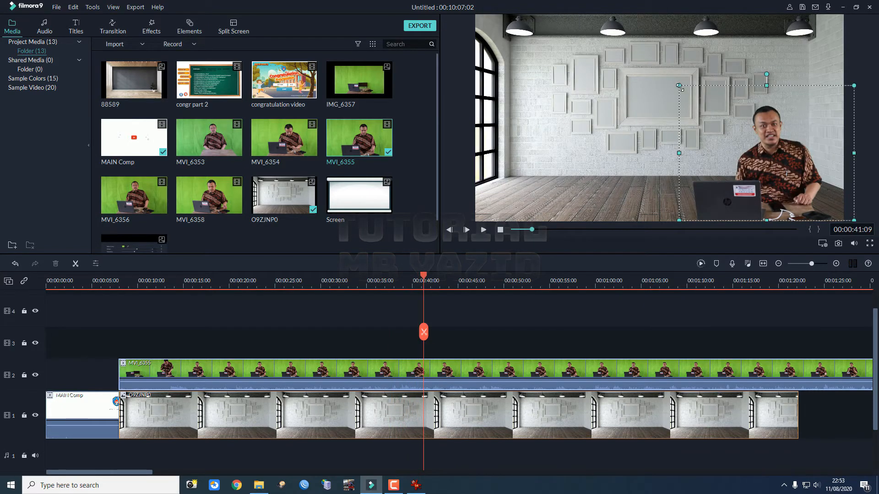
drag(679, 86, 671, 81)
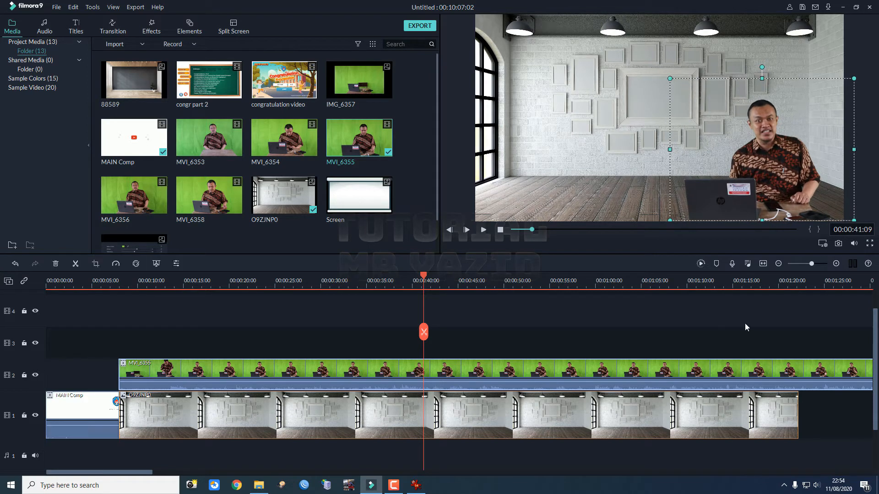
click(484, 230)
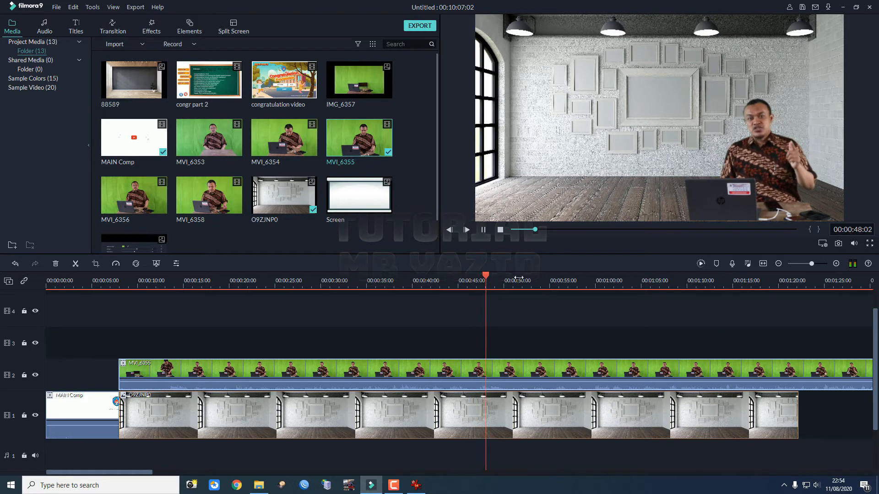
key(space)
Fine-tune MVI_6355's Chroma Key to tolerance 45, edge thickness -2.47 and edge feather 2.34, apply it, and preview the result.
double_click(526, 367)
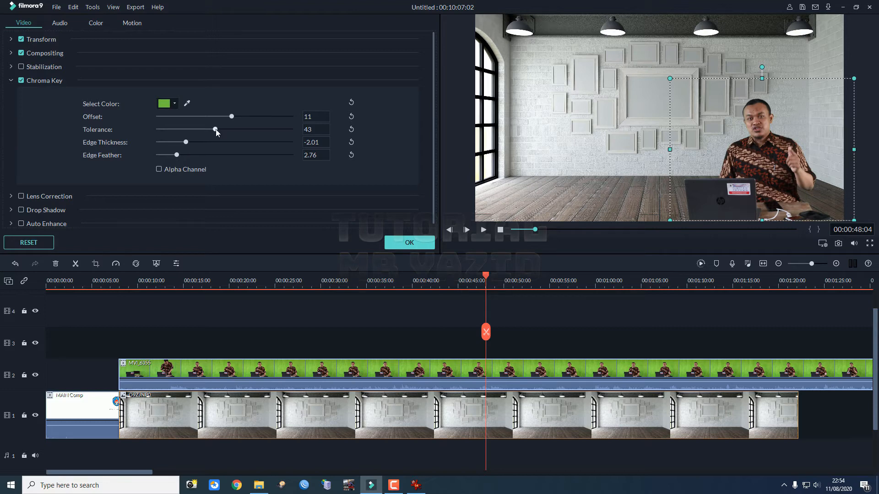
drag(220, 130, 221, 130)
drag(185, 142, 173, 156)
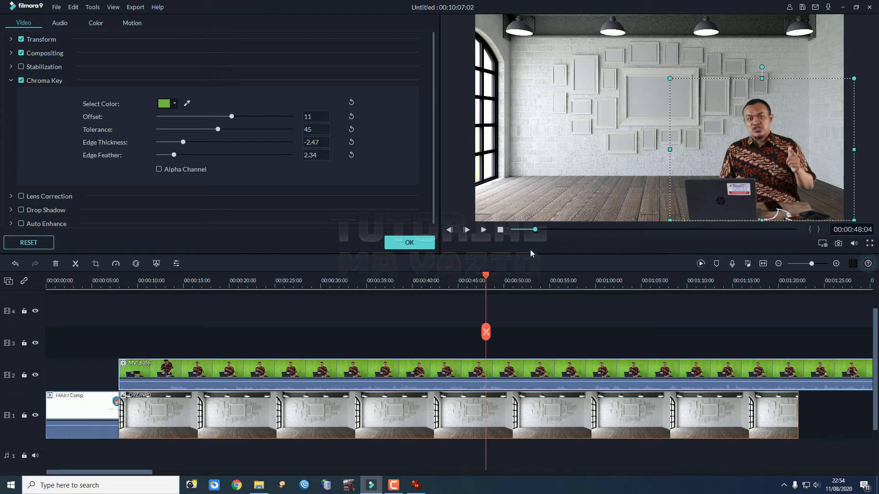
click(433, 243)
key(space)
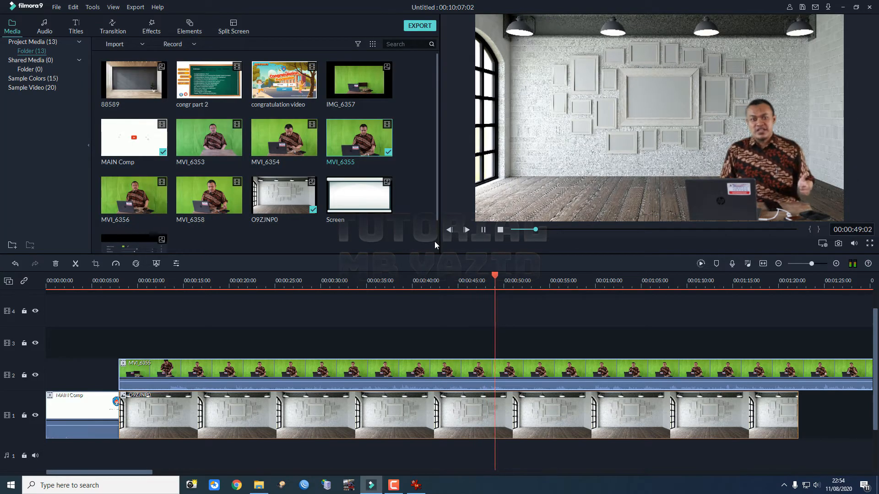
key(space)
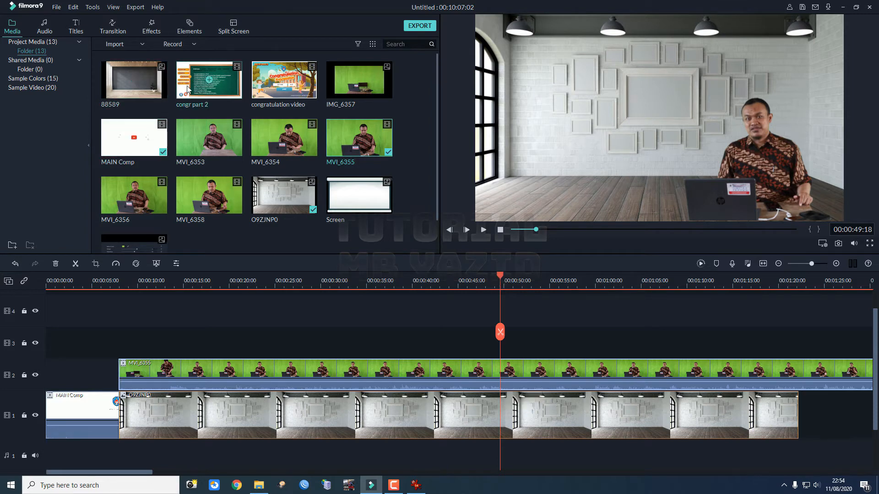
Add the Screen image to track 3 at the start of the MVI_6355 clip and move the playhead over it at 00:00:10:03.
mouse_move(379, 197)
drag(379, 197, 126, 347)
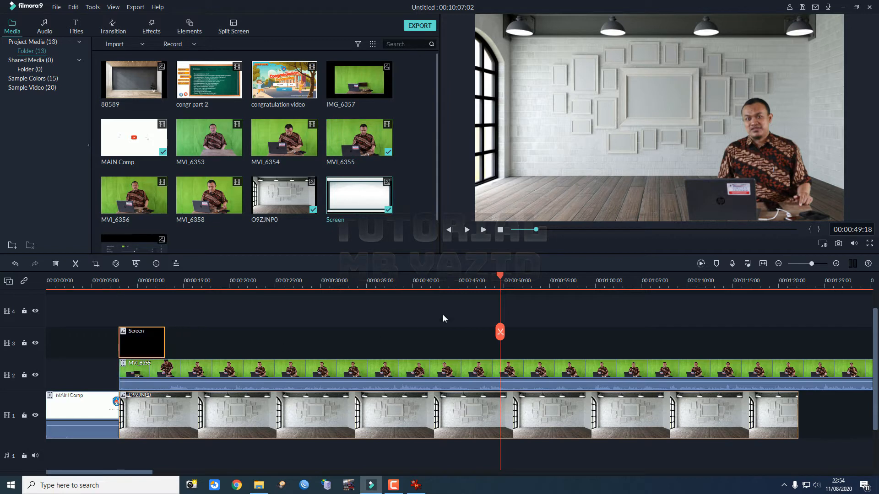
drag(501, 278, 429, 280)
click(138, 296)
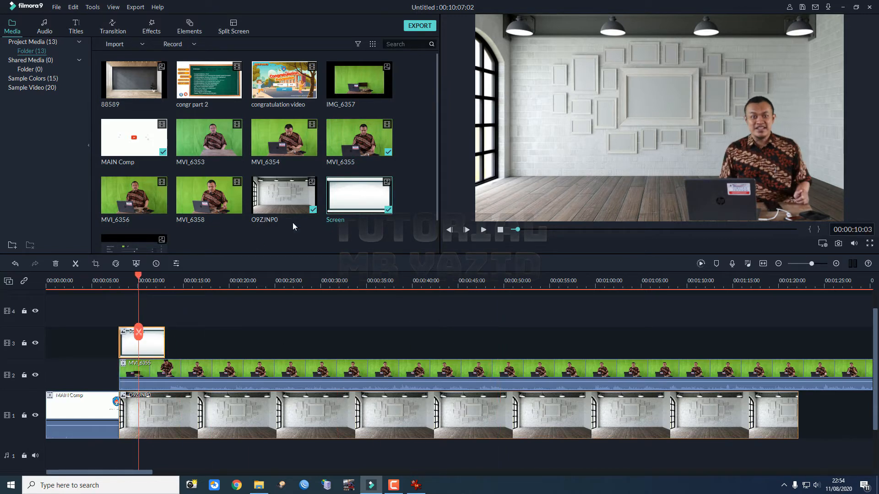
Shrink the Screen image into the frame's upper-left area beside the presenter, stretch it slightly downward, and apply the changes.
double_click(147, 352)
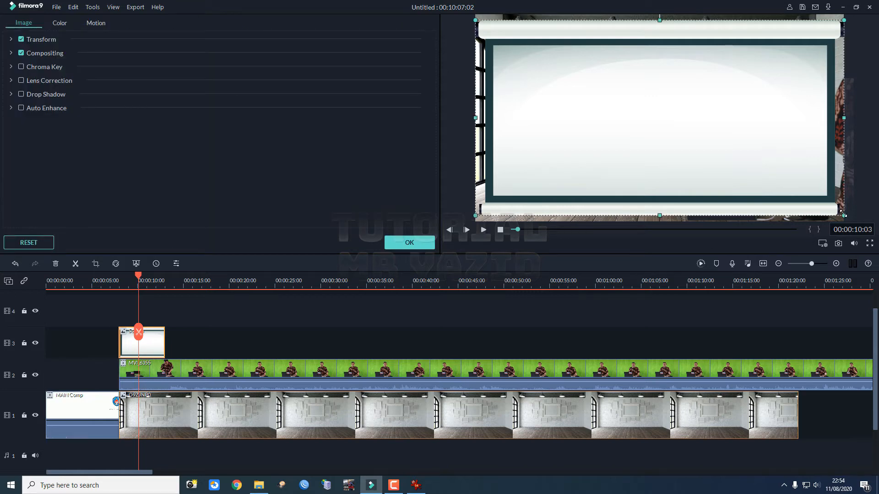
drag(842, 213, 703, 132)
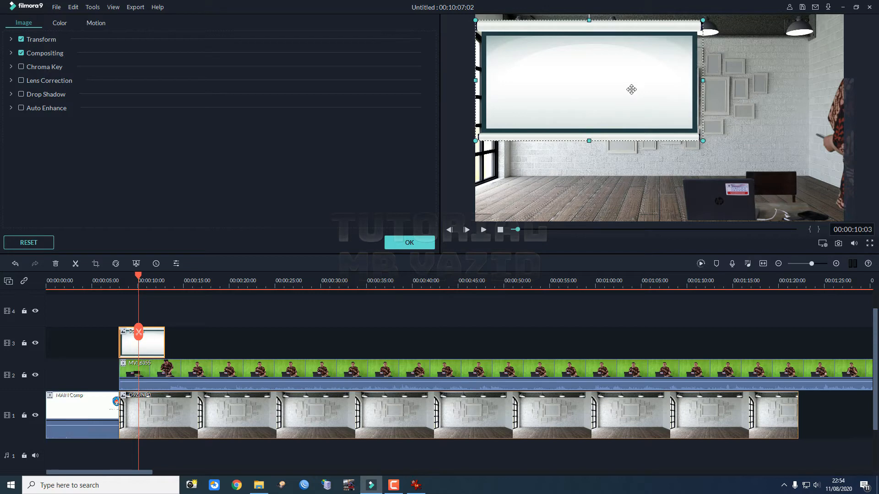
drag(631, 90, 631, 84)
drag(699, 133, 715, 143)
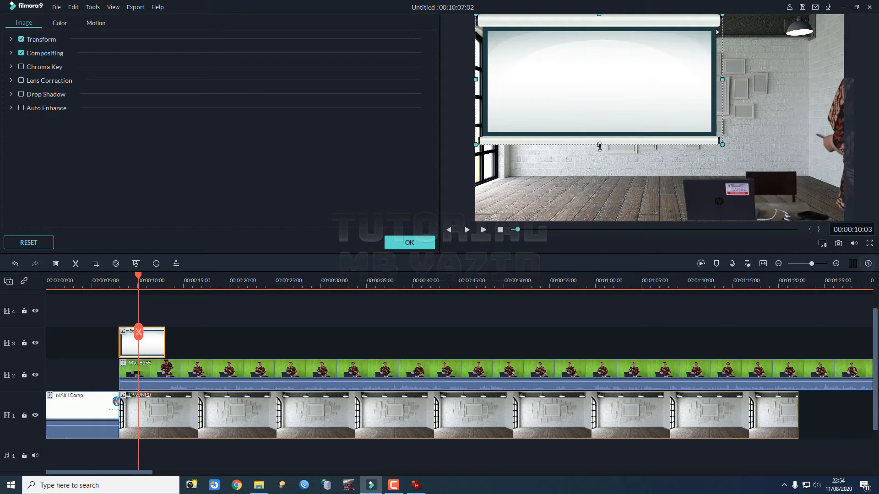
drag(600, 147, 600, 162)
click(585, 202)
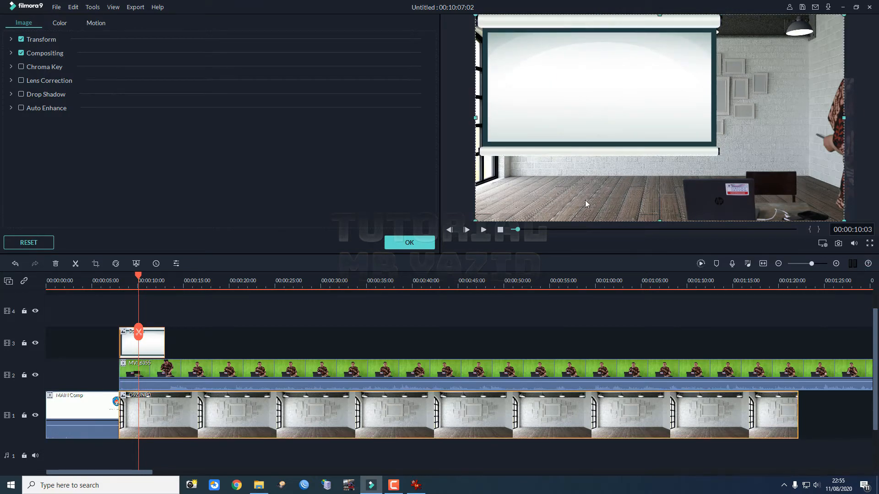
click(419, 242)
Play the opening part of the composite to check the Screen image with the presenter.
key(space)
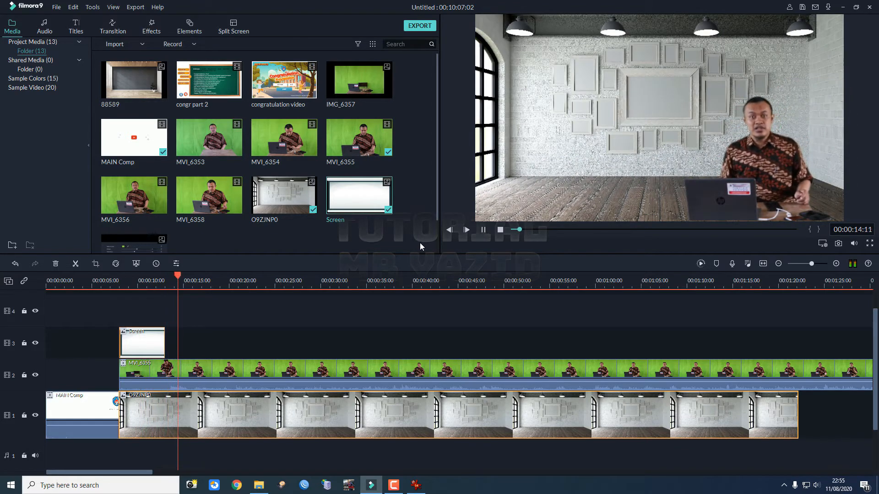
key(space)
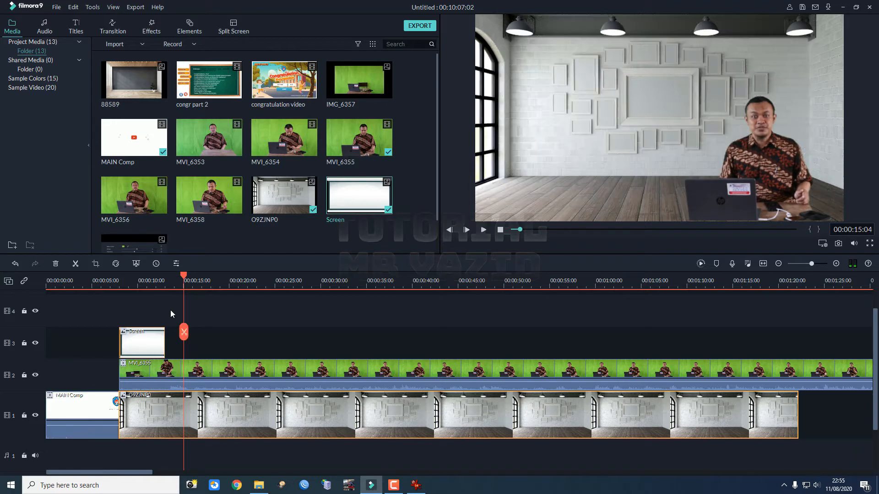
drag(185, 279, 140, 283)
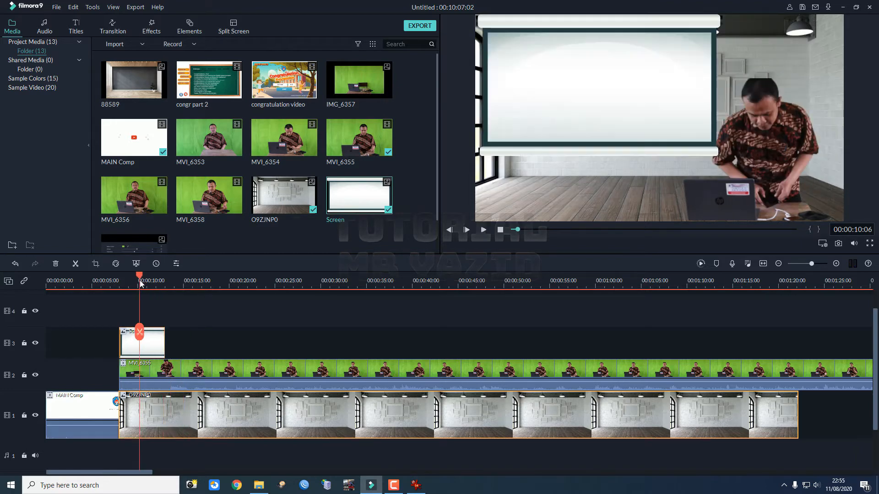
key(space)
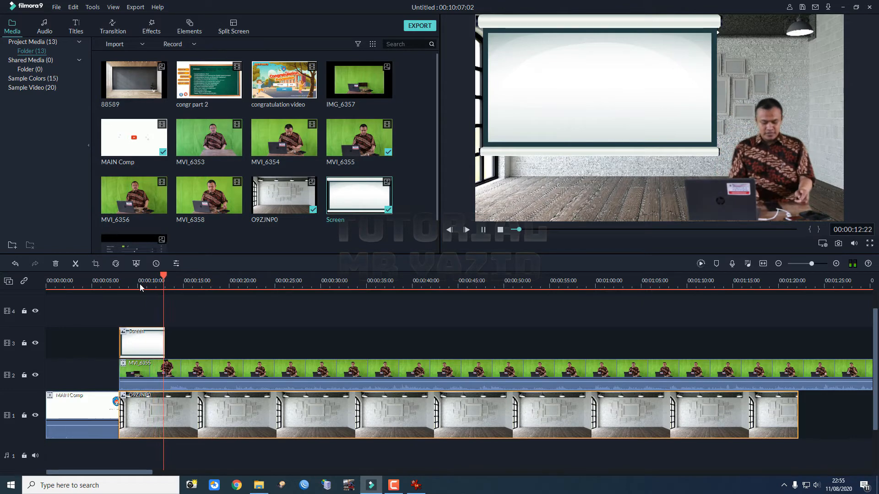
key(space)
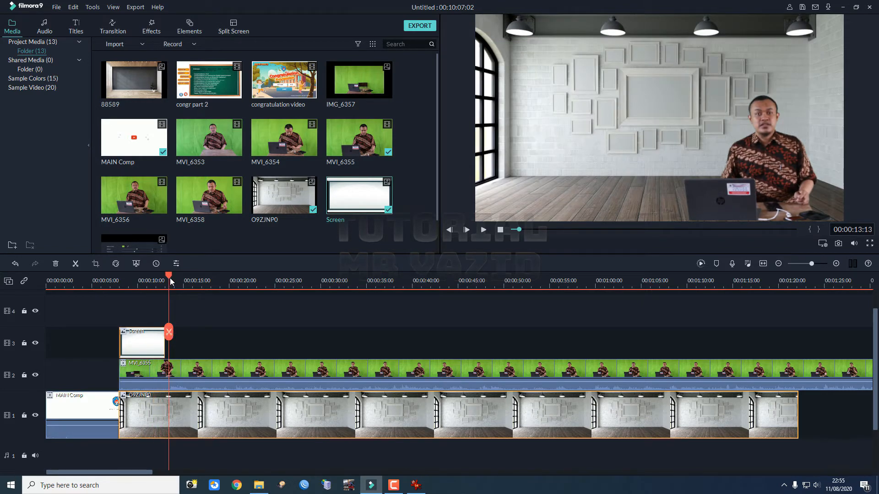
Split only the MVI_6355 clip on track 2 at 00:00:13:00, leaving the background image in one piece.
drag(168, 278, 163, 280)
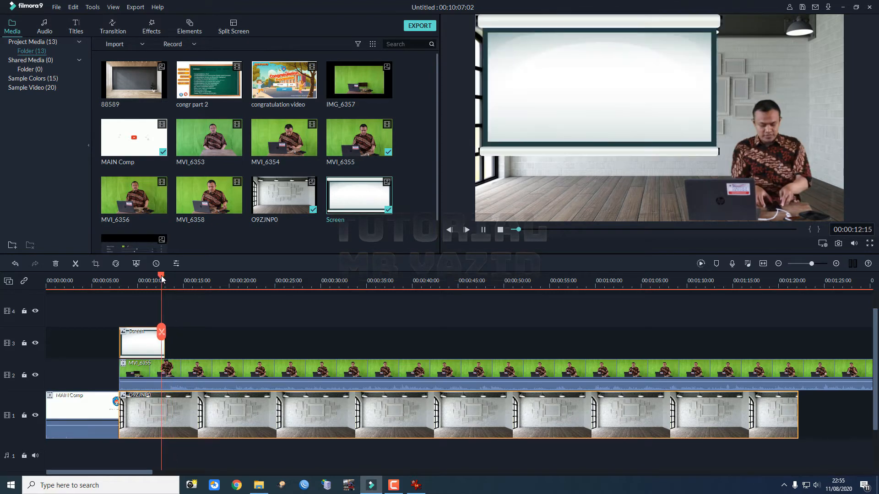
key(space)
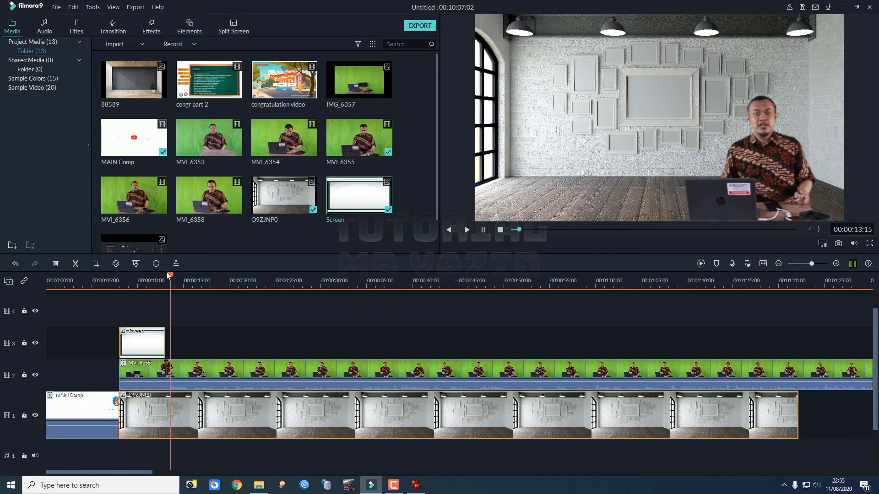
click(167, 276)
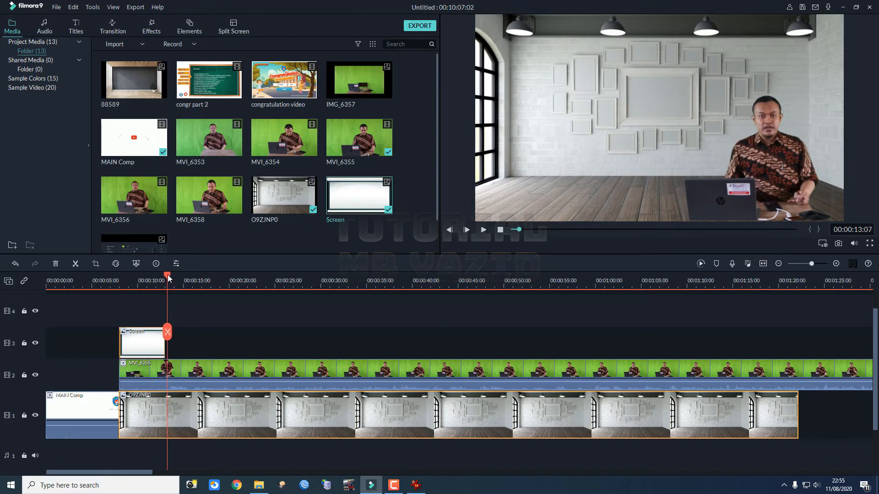
mouse_move(168, 278)
mouse_down()
mouse_move(184, 279)
mouse_move(165, 277)
mouse_up()
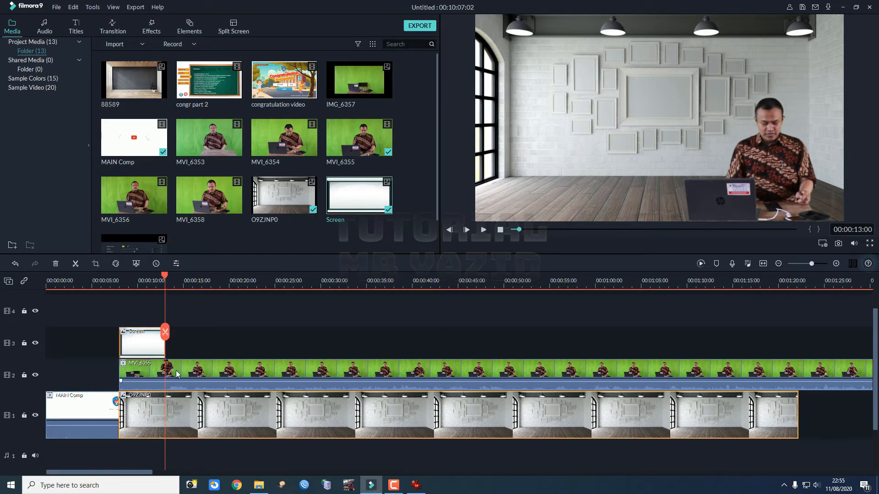
click(75, 264)
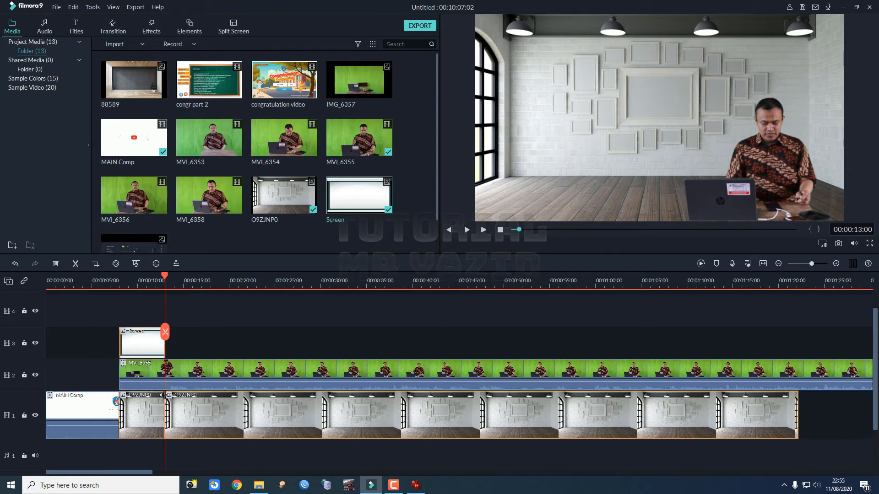
key(ctrl+z)
click(198, 376)
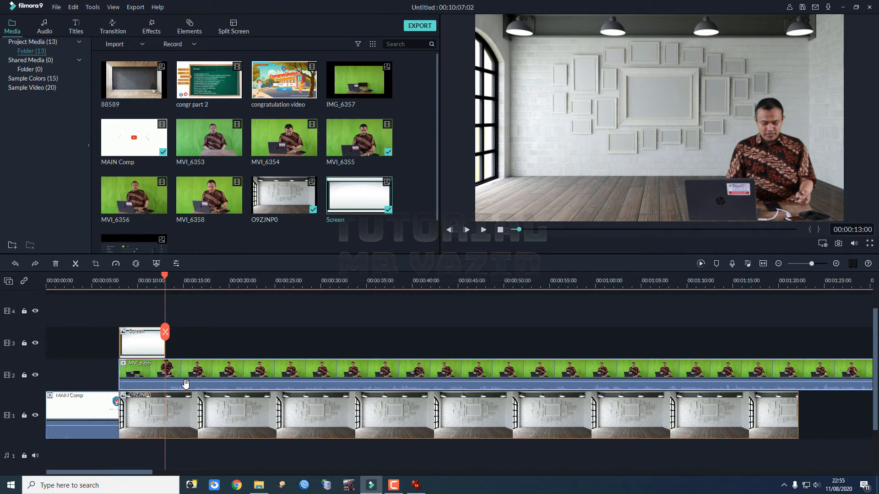
click(76, 264)
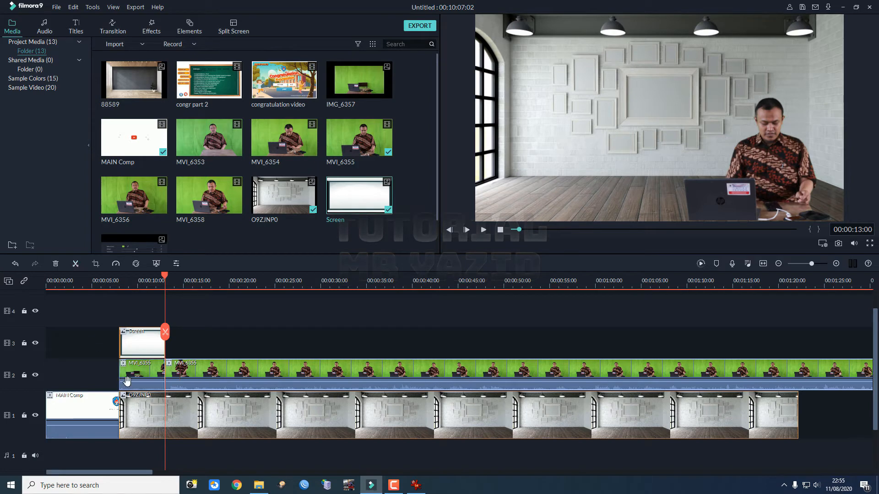
Ripple-delete the first piece of the split MVI_6355 clip on track 2, and slightly enlarge the remaining presenter clip in the frame.
click(149, 370)
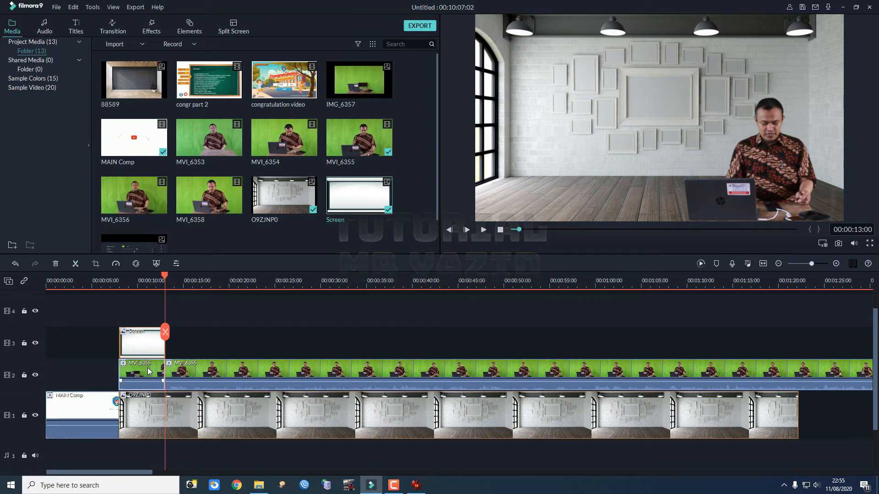
key(shift+Delete)
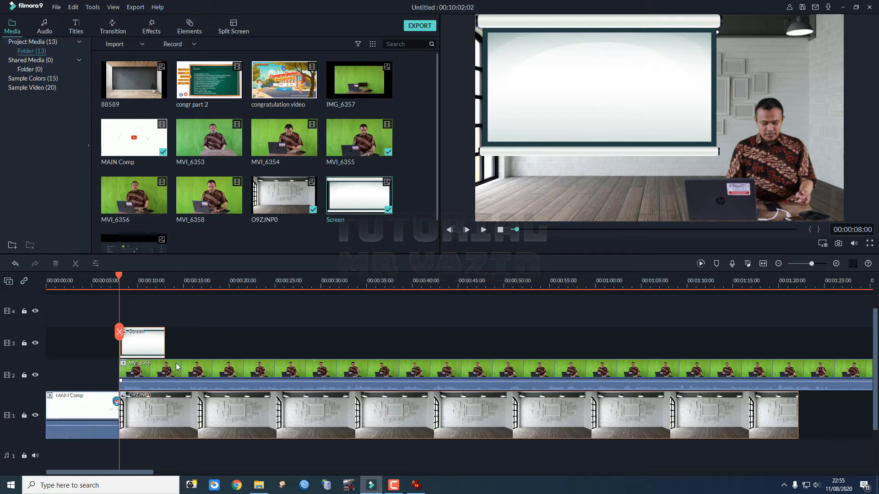
key(space)
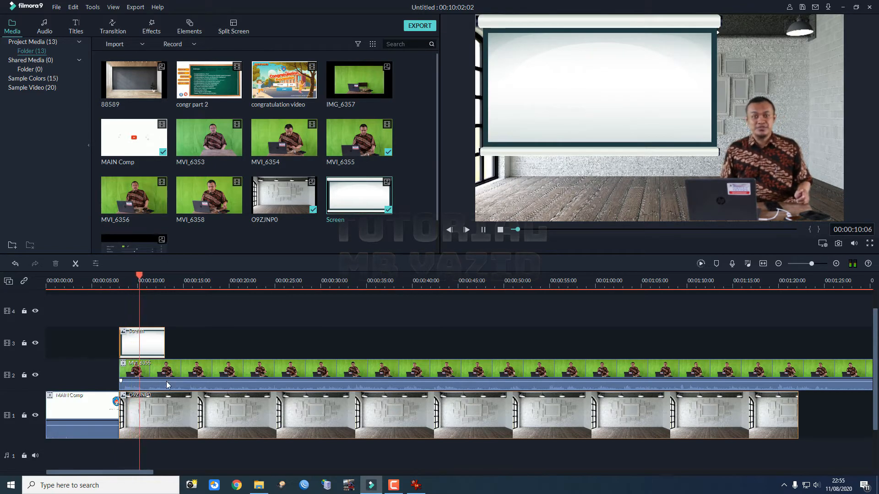
click(772, 196)
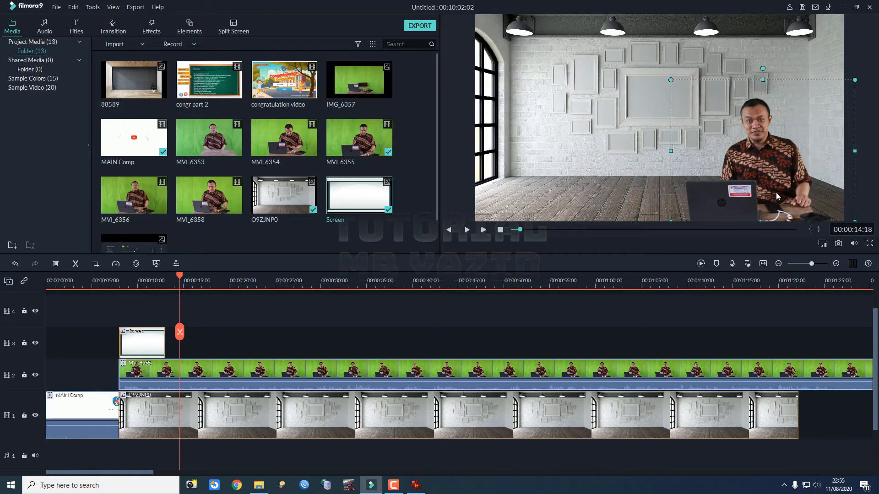
drag(855, 80, 863, 72)
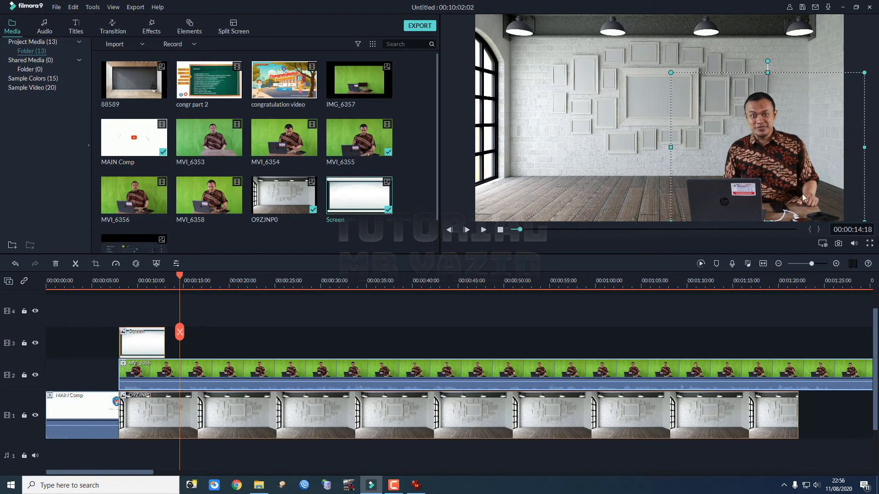
Lengthen the Screen clip on track 3, trim its beginning, and move it to start at about 00:00:20 above the presenter clip.
click(142, 346)
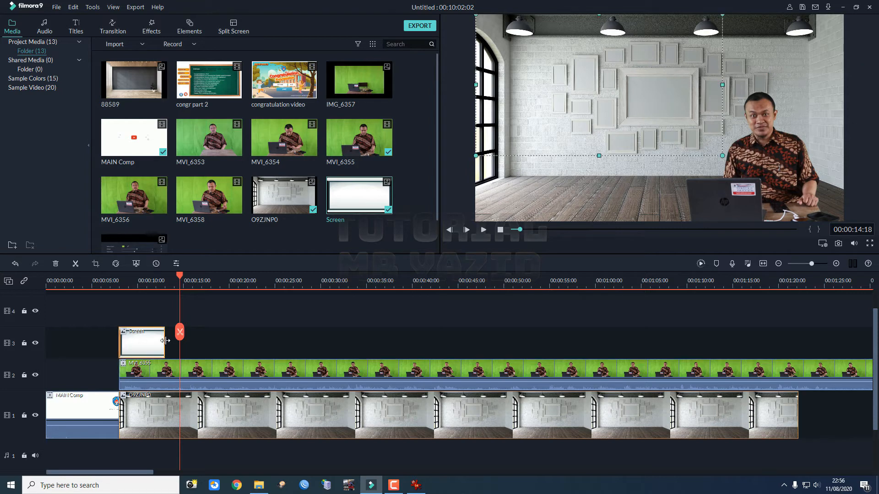
drag(165, 344, 774, 338)
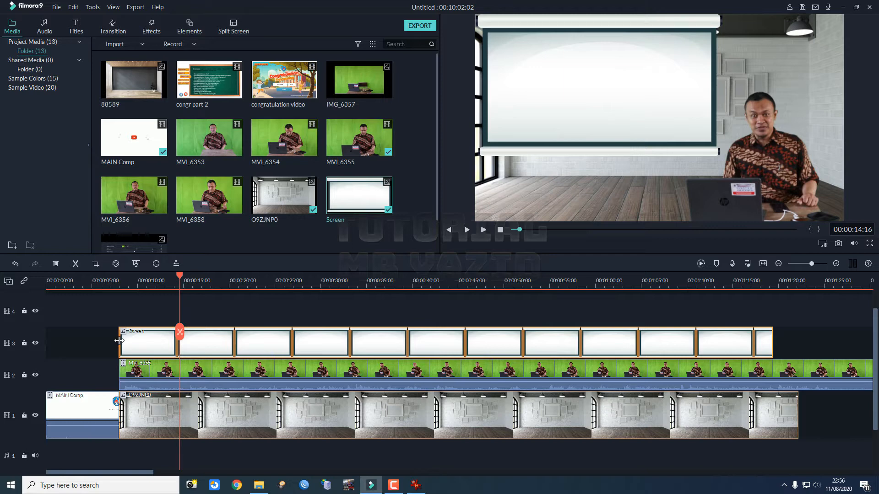
drag(119, 341, 328, 341)
drag(214, 342, 328, 340)
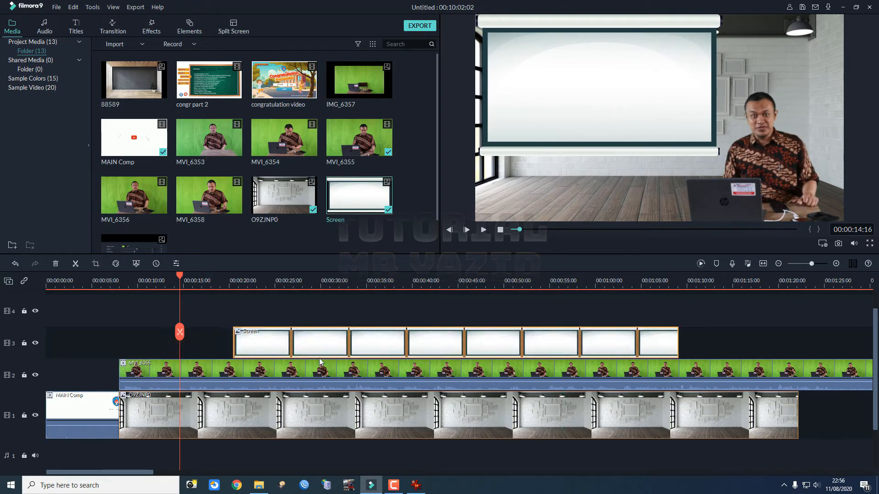
Play across the end of the intro, add a Dissolve transition at the start of the MVI_6355 clip, and shorten it.
drag(180, 281, 103, 287)
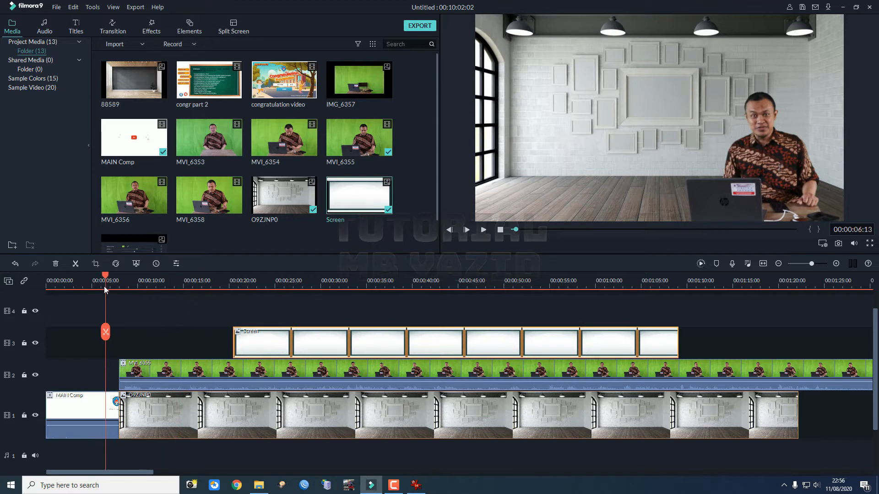
key(space)
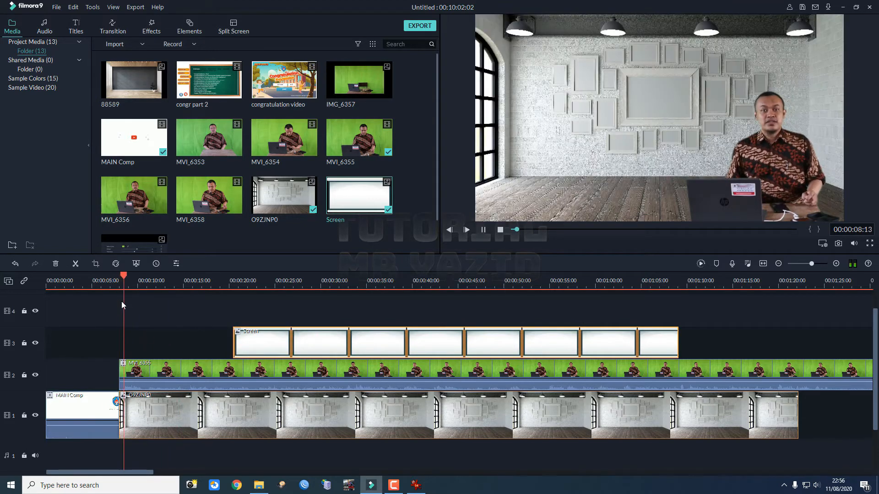
click(113, 27)
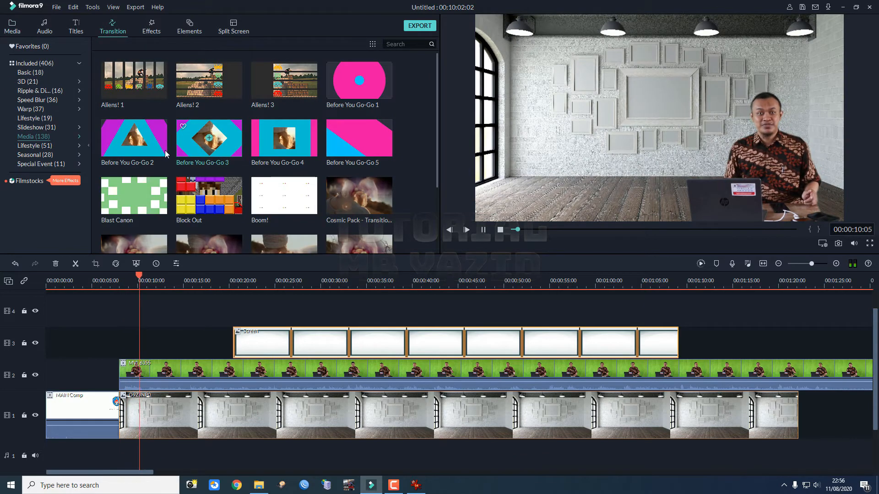
click(32, 62)
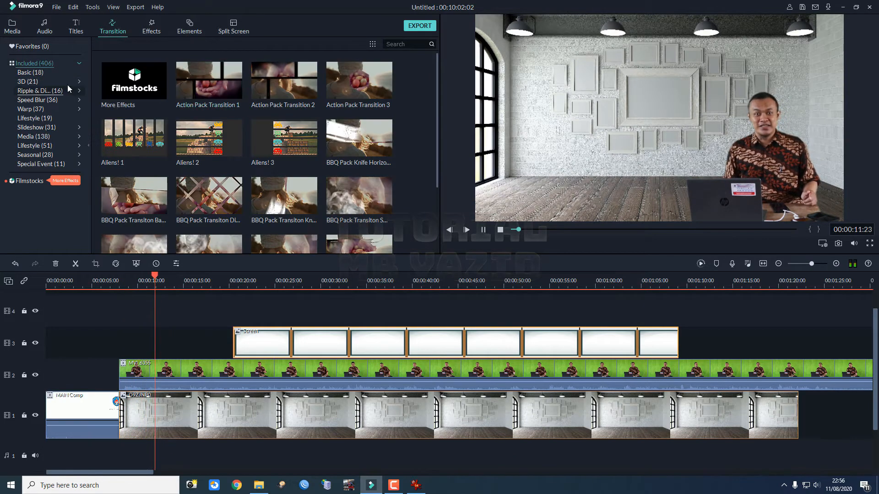
click(33, 72)
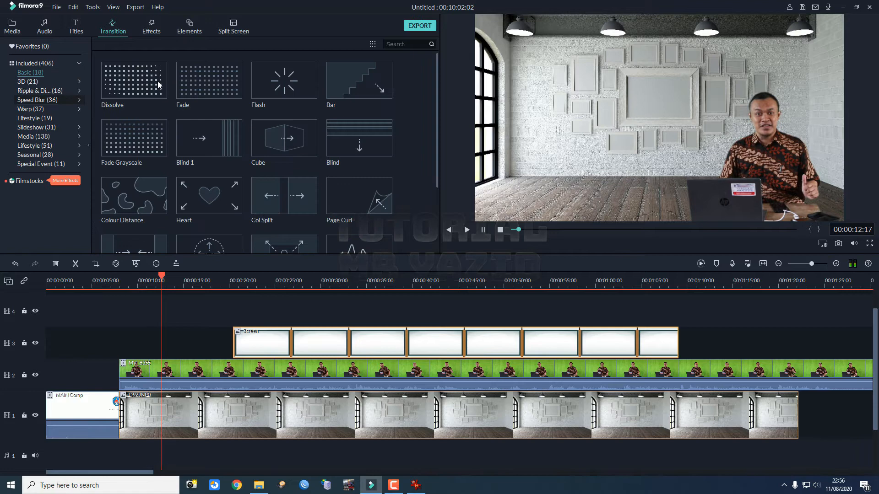
drag(157, 81, 130, 343)
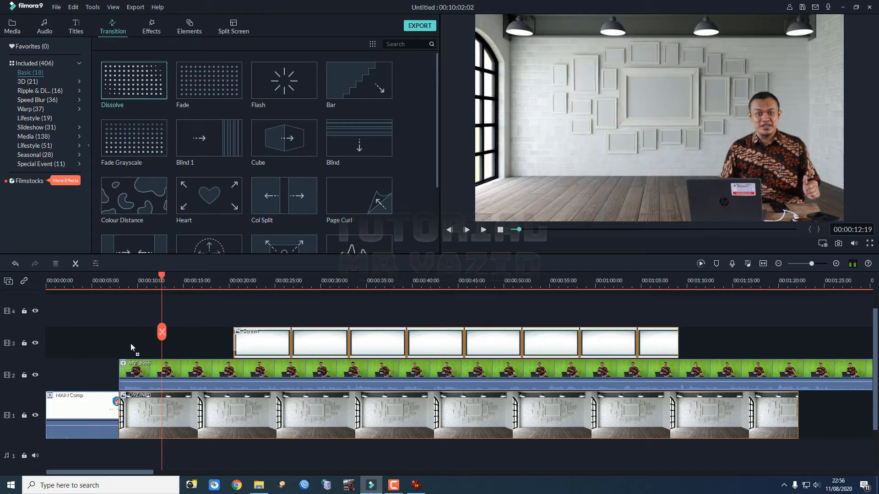
drag(125, 376, 136, 376)
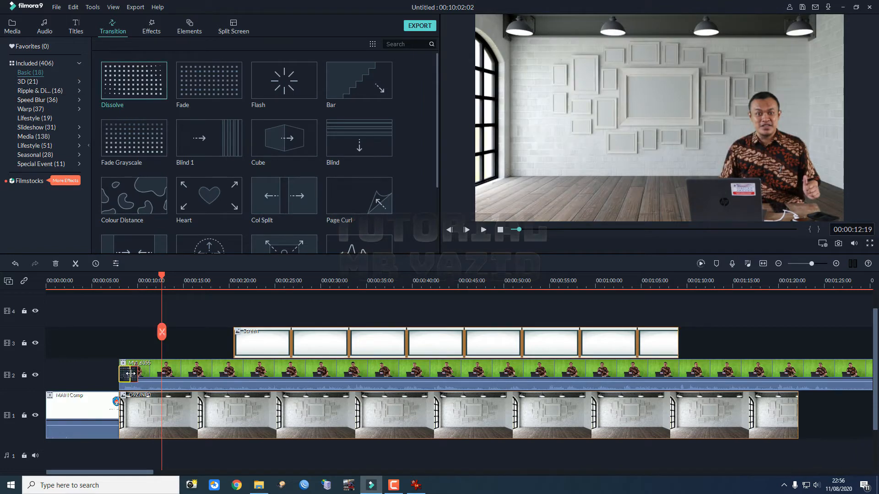
Move the Screen, MVI_6355 and background clips together to a later start at about 00:00:34, leaving a gap after MAIN Comp.
click(122, 340)
click(116, 316)
drag(124, 309, 839, 433)
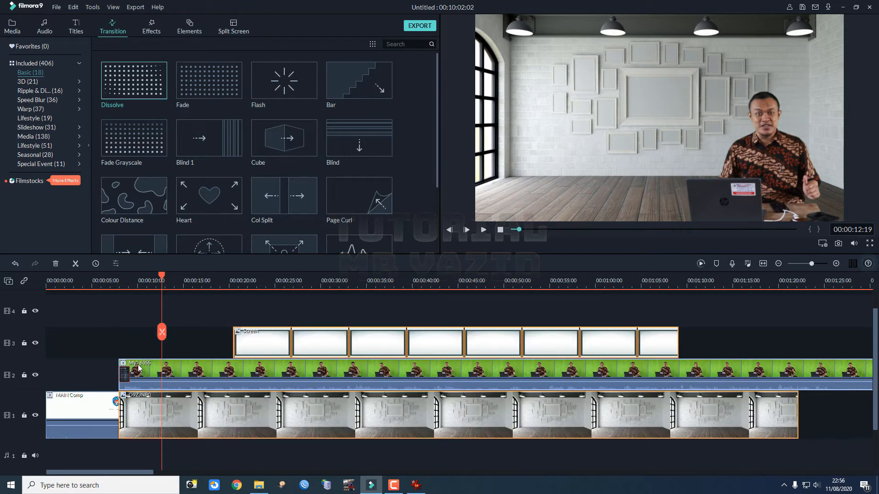
click(121, 319)
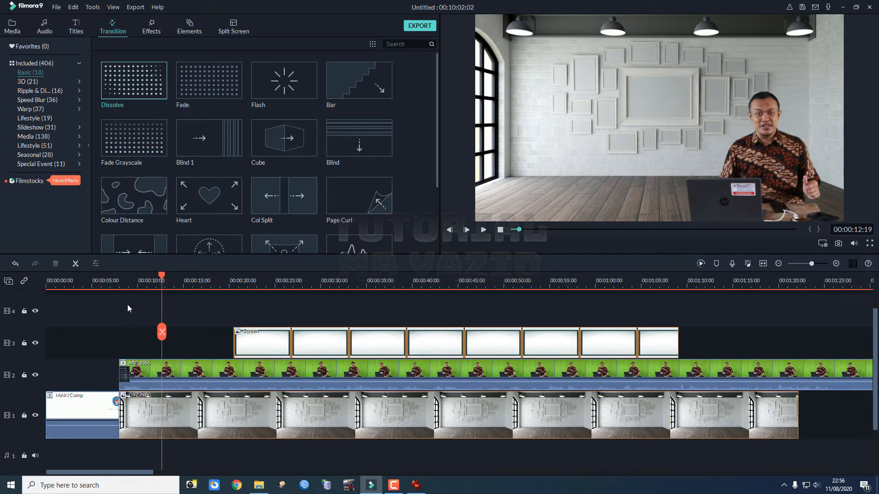
drag(127, 304, 836, 449)
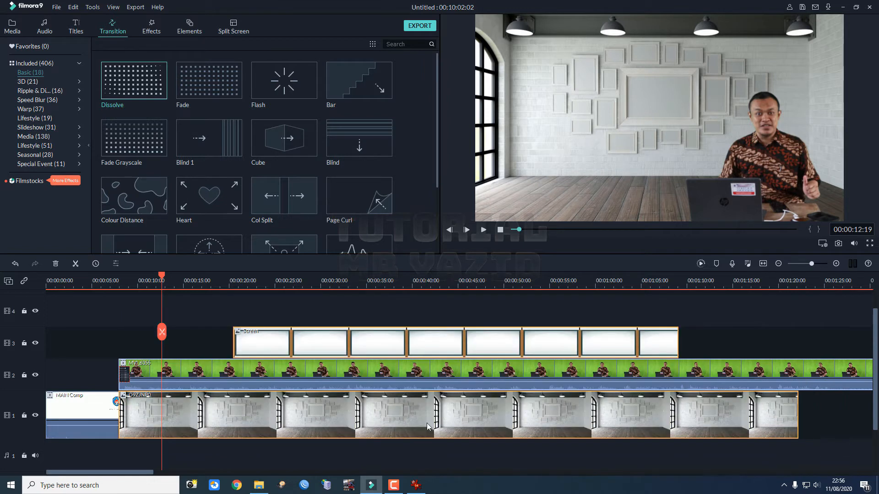
drag(426, 423, 510, 413)
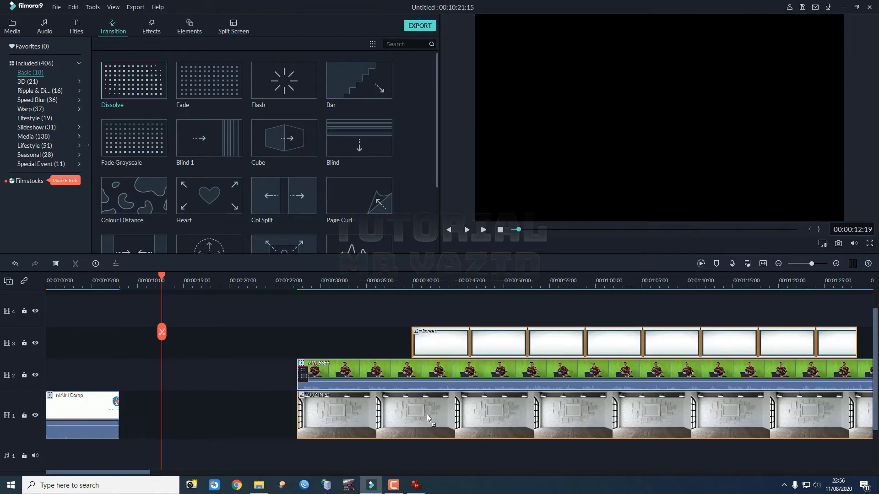
drag(427, 414, 487, 414)
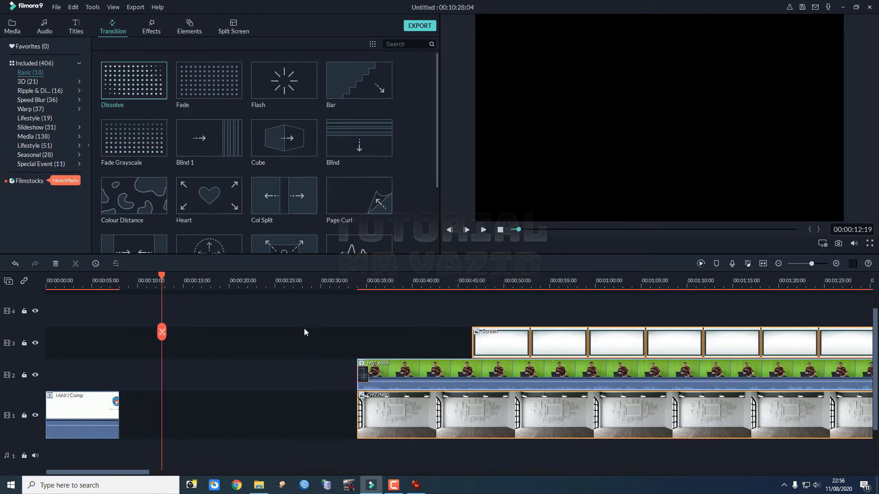
click(262, 321)
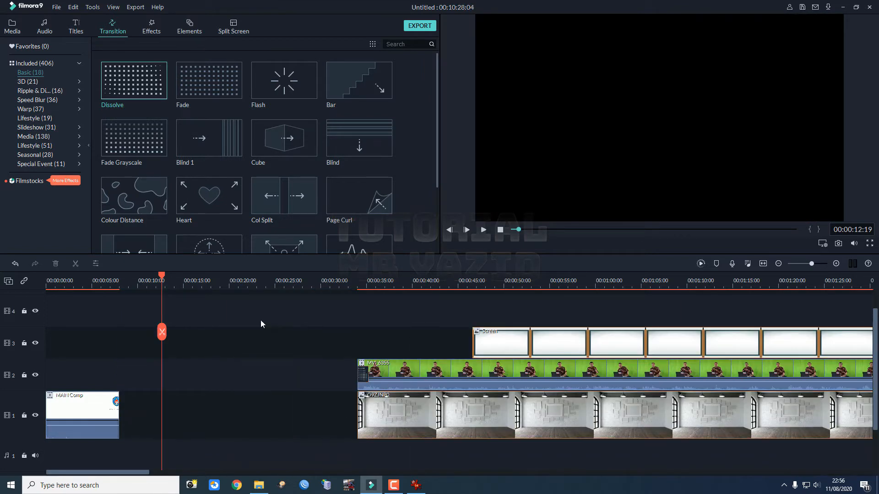
Browse the Openers, Titles, Lower 3rds, Subtitles, End Credits and Media title presets for an education-style opener.
click(72, 28)
scroll(239, 141, up, 15)
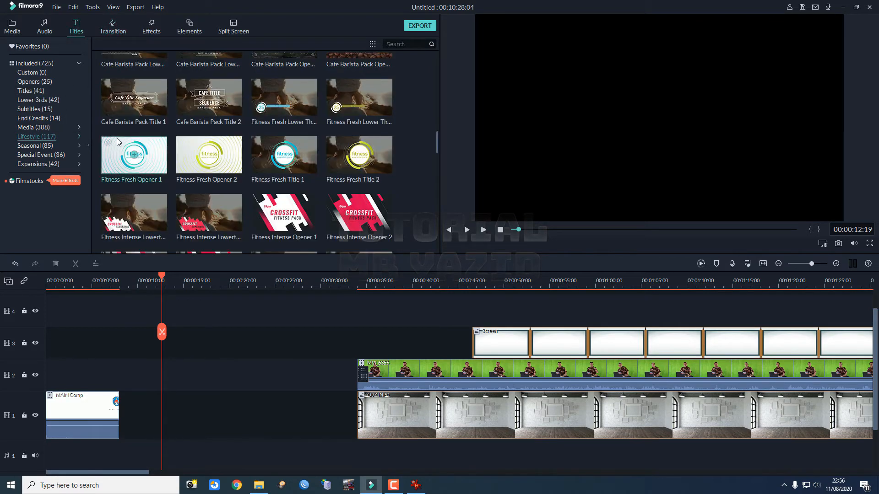
scroll(251, 182, up, 5)
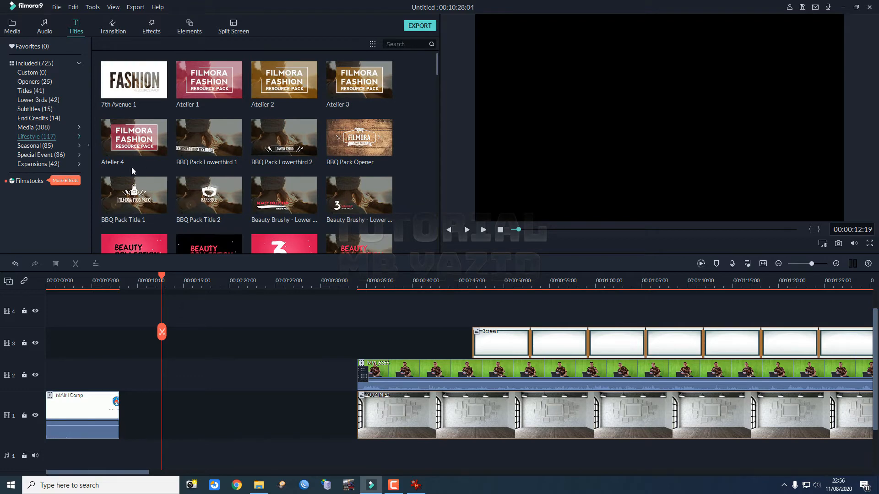
click(39, 82)
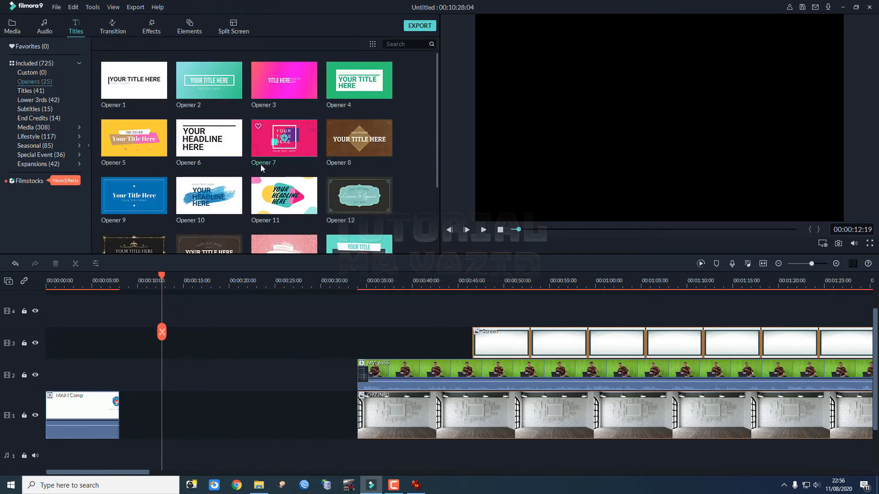
scroll(261, 181, down, 5)
click(31, 91)
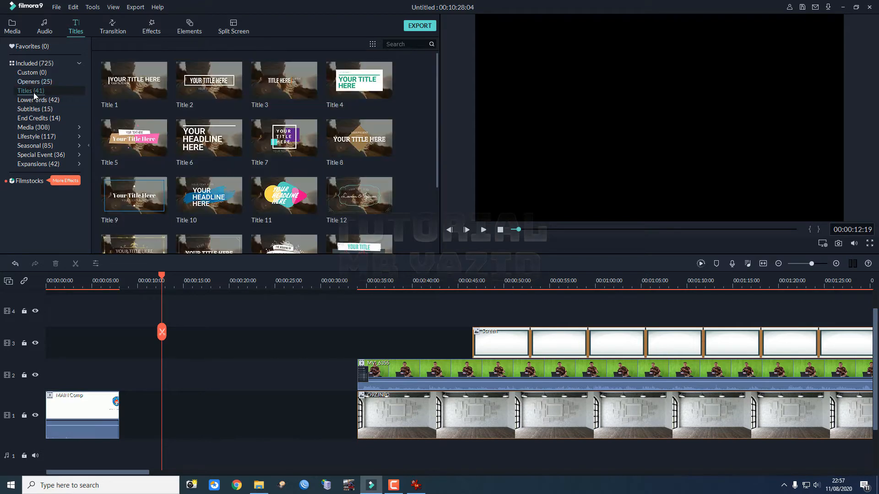
scroll(251, 180, down, 10)
click(46, 101)
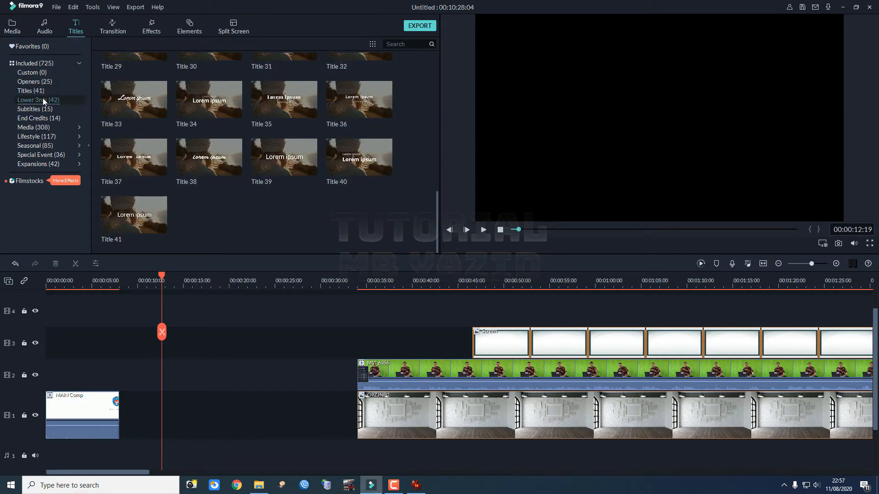
scroll(286, 192, down, 10)
click(46, 109)
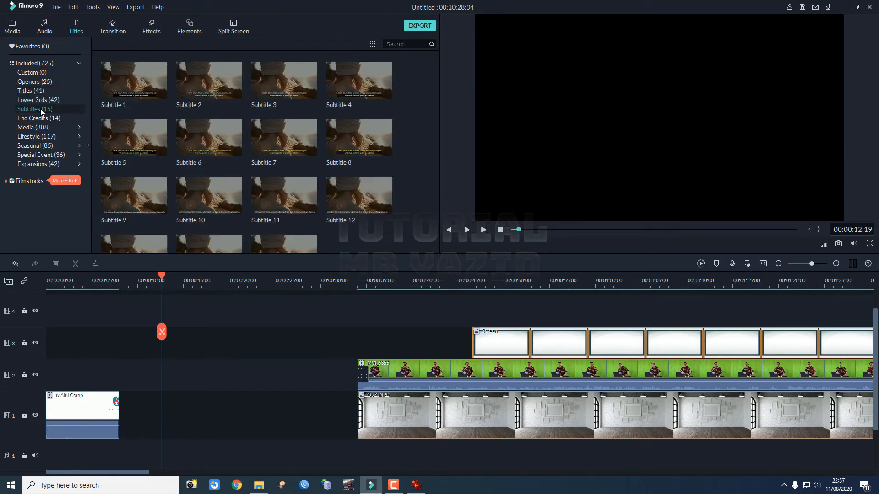
scroll(192, 164, down, 5)
click(33, 119)
click(32, 128)
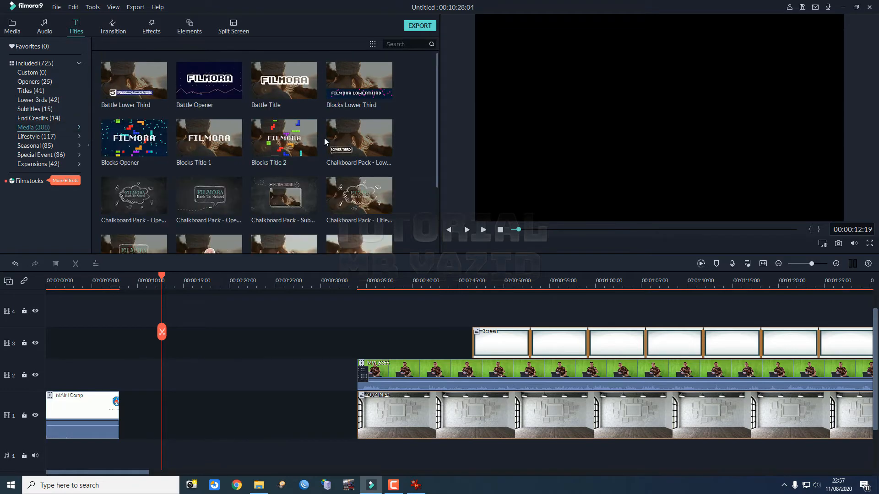
scroll(337, 156, down, 10)
scroll(337, 155, down, 3)
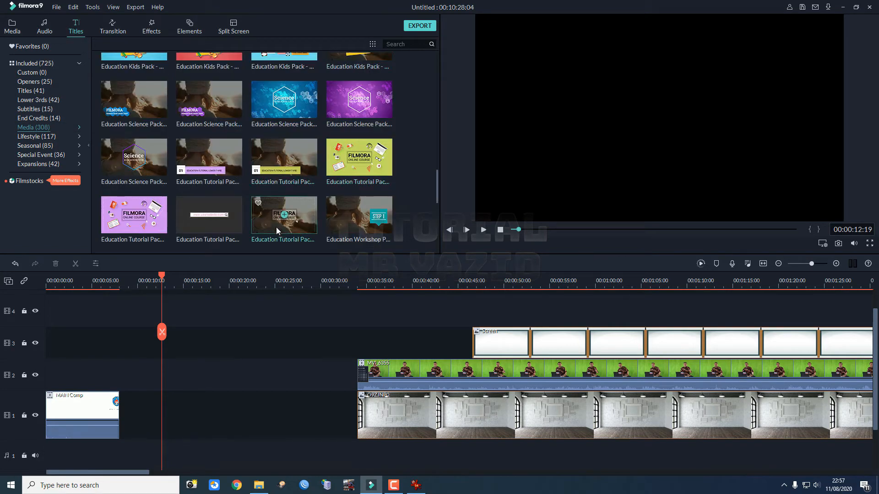
Preview the purple and green Education Tutorial Pack openers, and add the green Opener 1 to track 2 right after MAIN Comp.
click(155, 215)
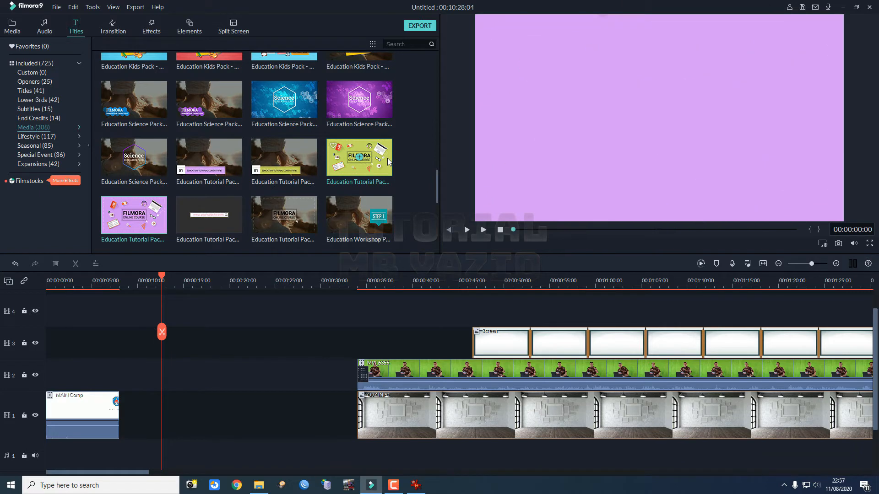
click(362, 174)
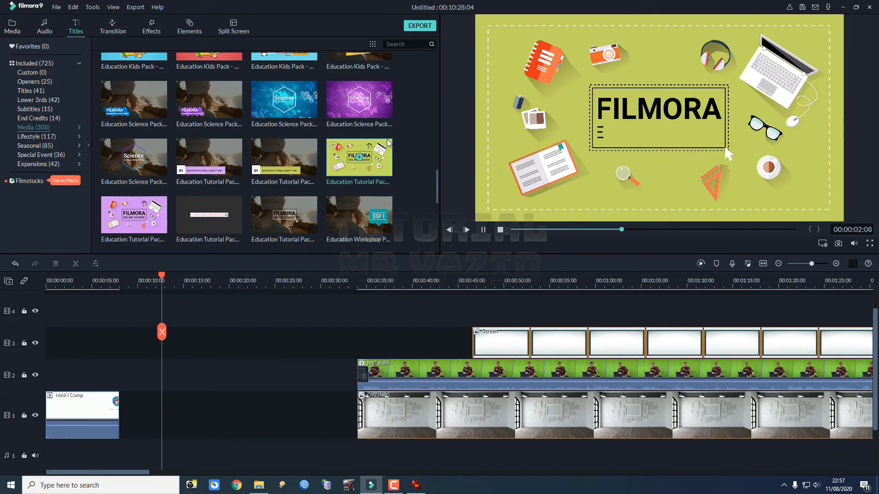
drag(298, 282, 199, 374)
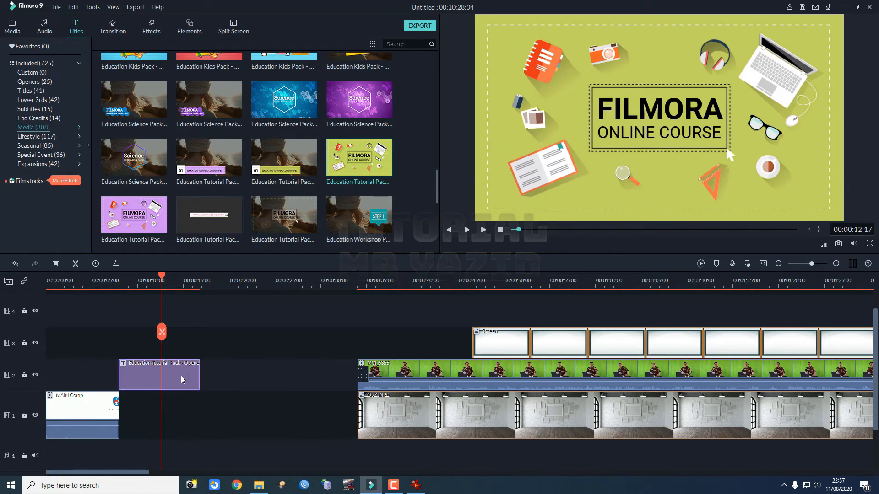
Open the opener title for editing and replace its FILMORA headline with VIDEO.
double_click(180, 375)
click(629, 113)
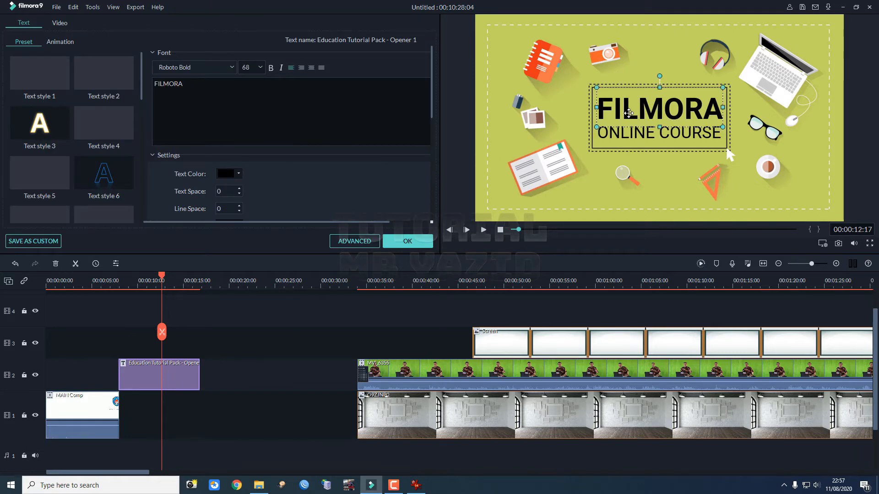
key(ctrl+a)
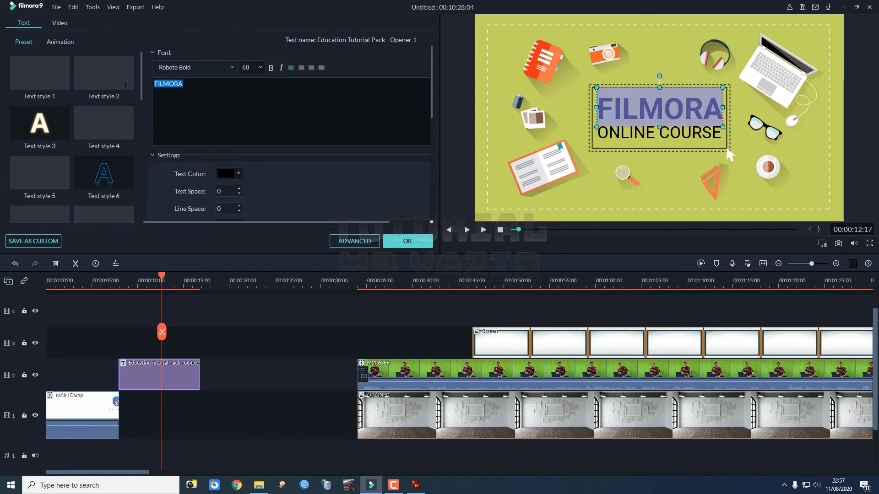
text(VIDEO)
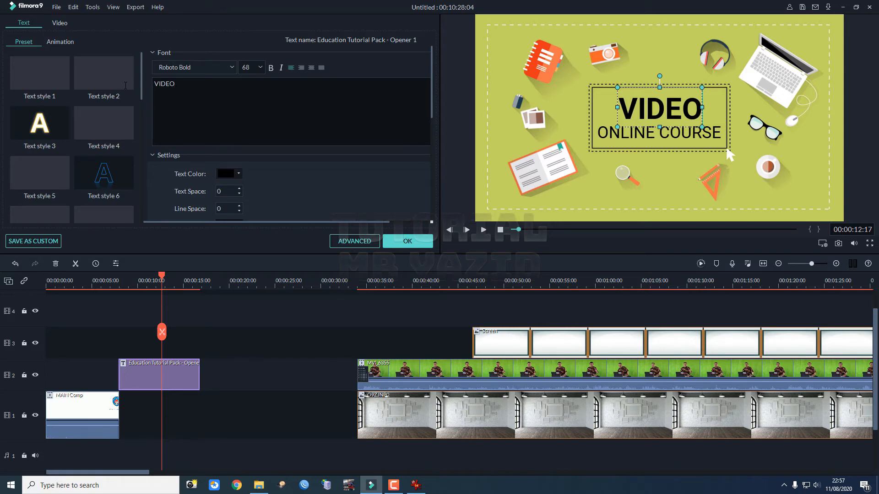
Extend the opener's headline to VIDEO PEMBELAJARAN and shrink it to fit inside the central frame.
text( PE)
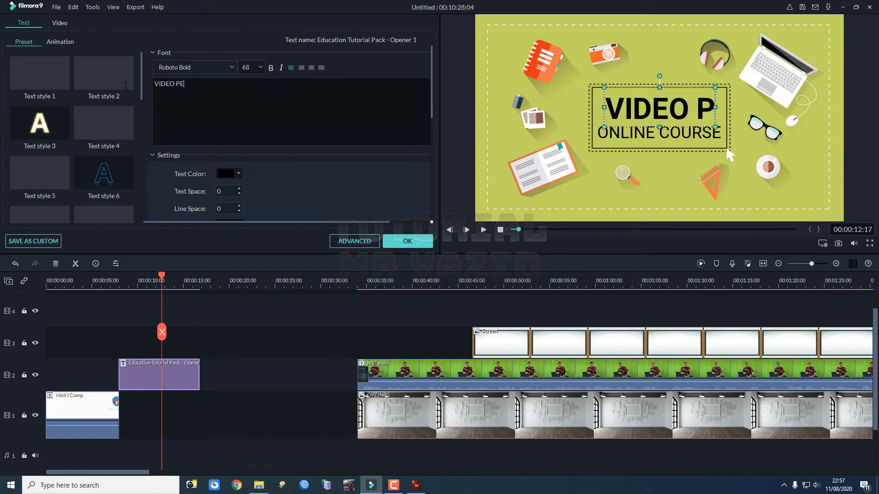
text(MBELAJARAN)
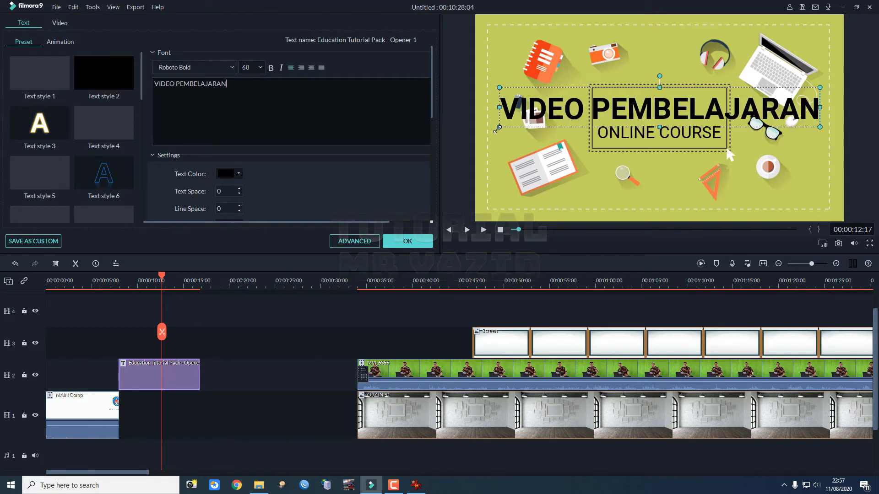
drag(499, 127, 555, 120)
drag(639, 121, 658, 117)
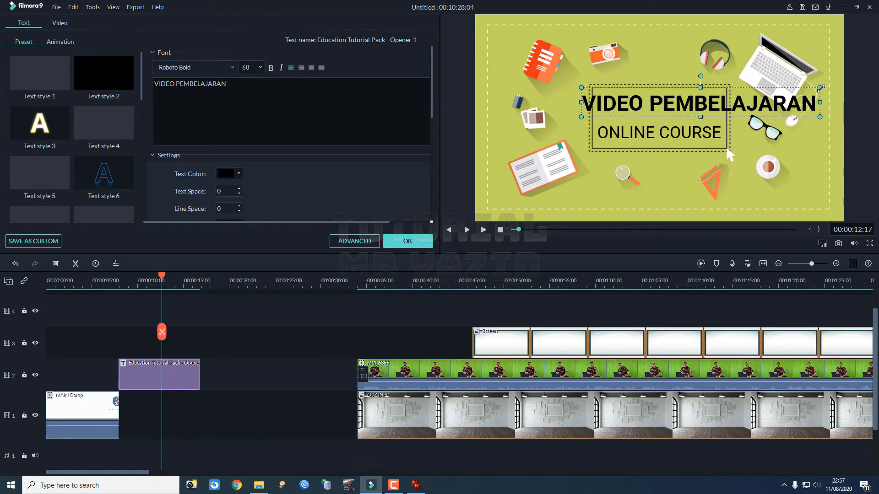
drag(820, 88, 728, 112)
drag(581, 117, 597, 113)
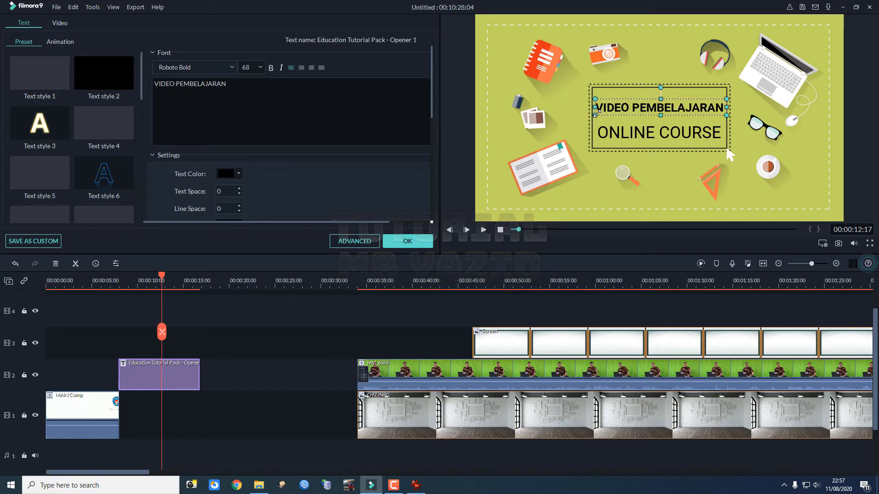
Replace the opener's ONLINE COURSE subtitle with BAHASA INGGRIS, apply the title edits and play the opener back.
click(627, 132)
key(ctrl+a)
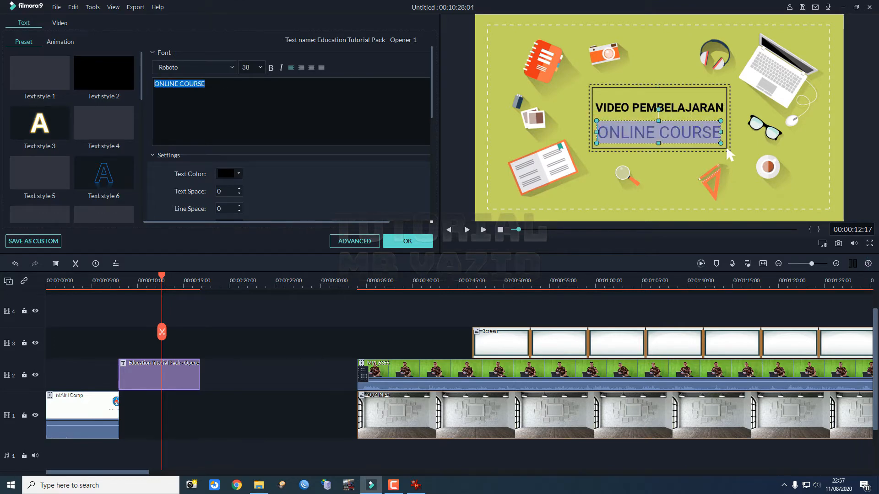
text(BAHASA )
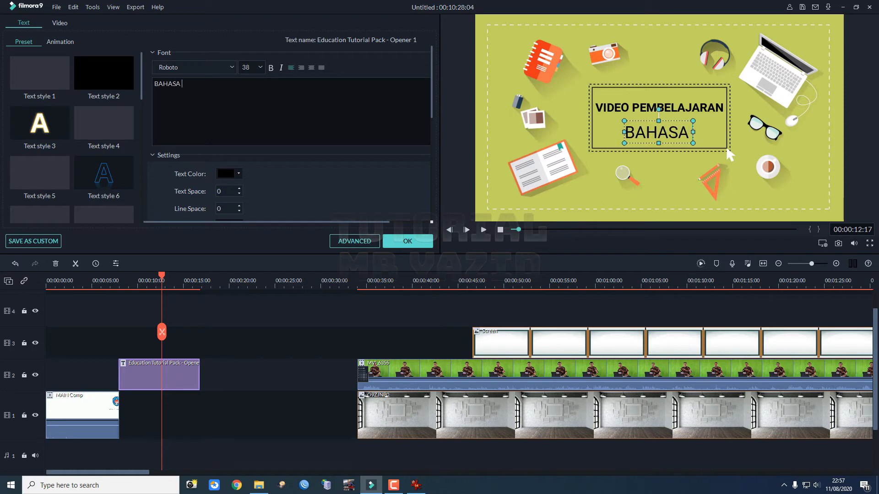
text(INGGRIS)
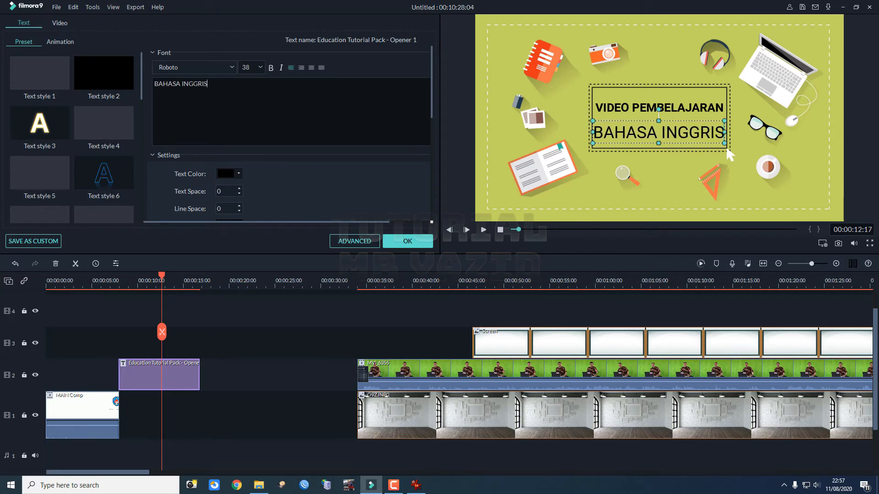
click(408, 241)
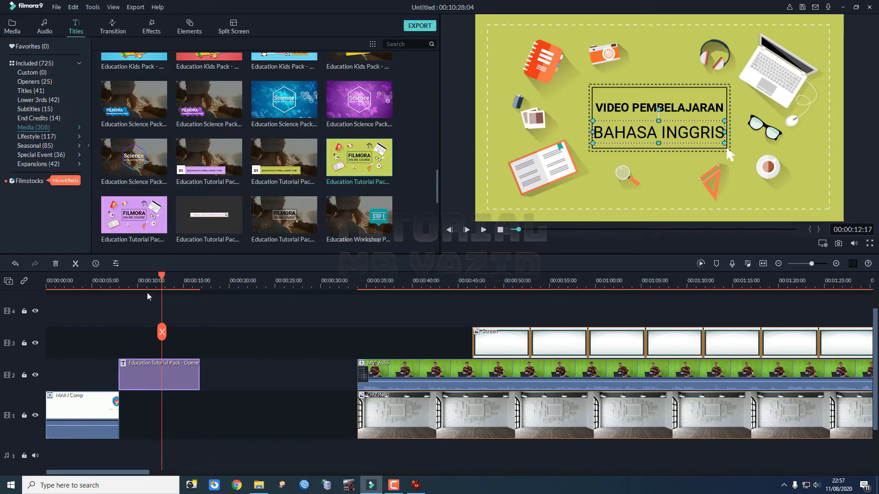
drag(163, 278, 132, 283)
key(space)
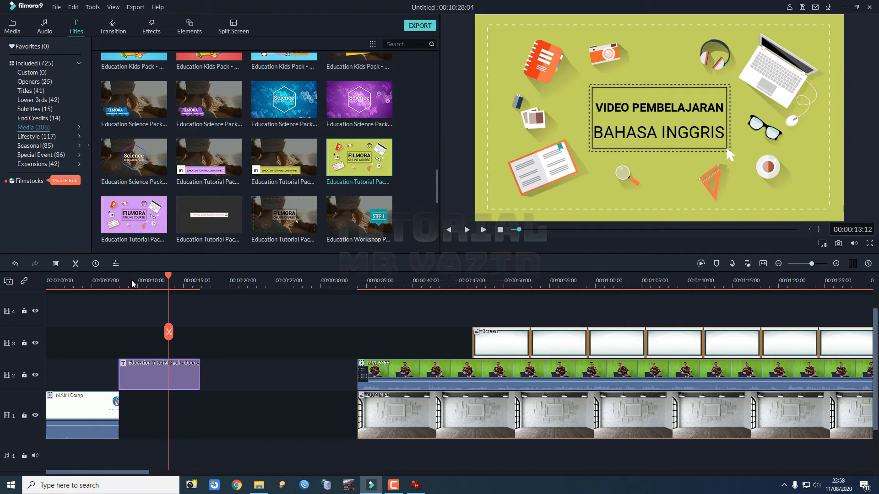
Preview the Arp Intro and Always Dreaming - Within Reach music, and add Within Reach to audio track 2 at the opener's start.
scroll(286, 372, down, 2)
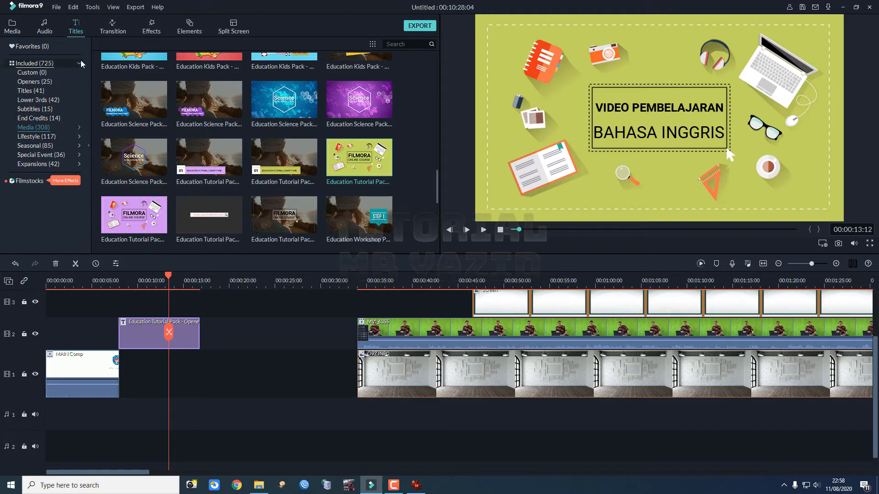
click(51, 32)
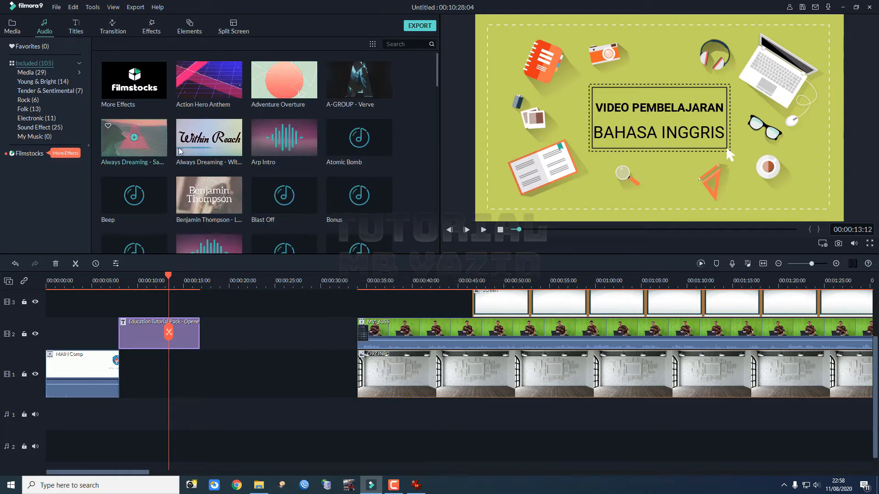
double_click(262, 150)
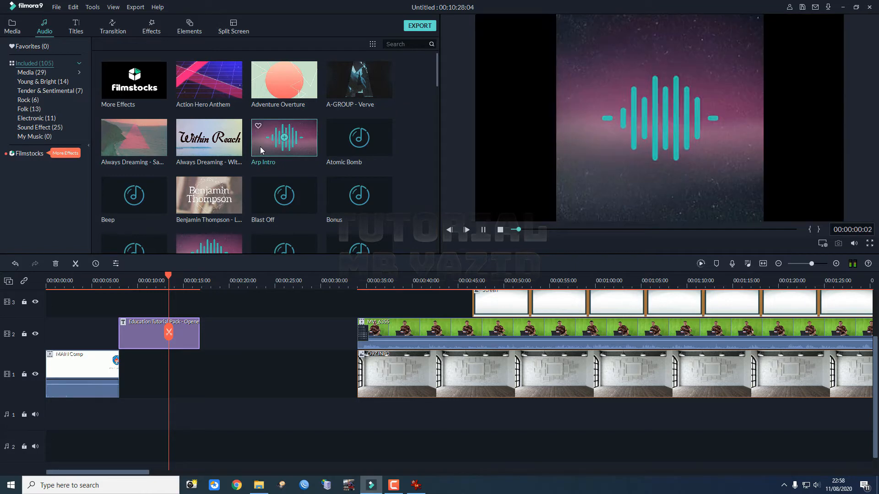
double_click(234, 149)
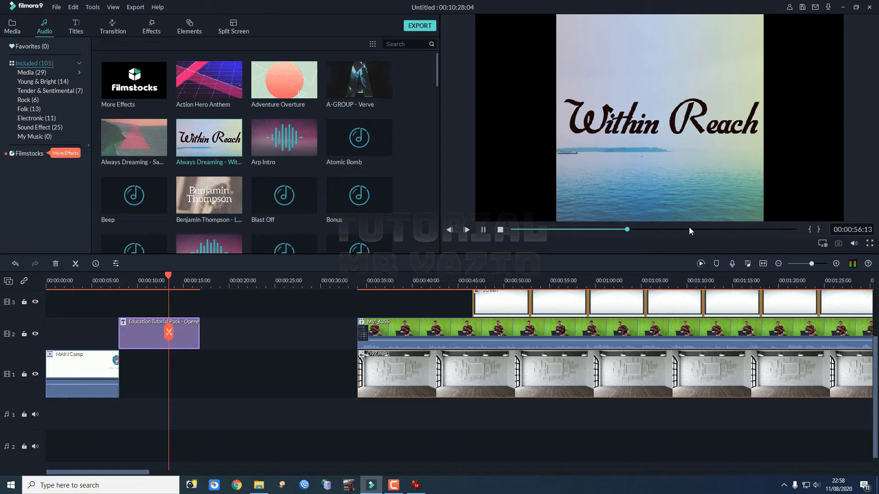
key(space)
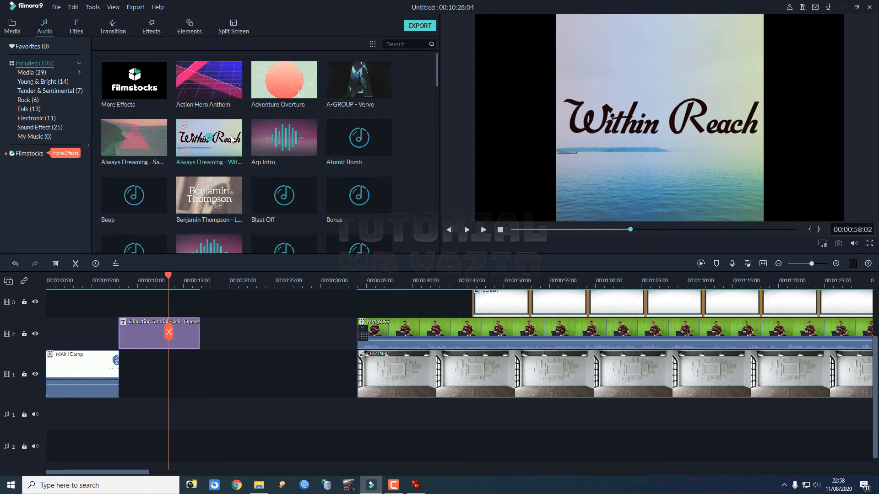
drag(235, 170, 182, 455)
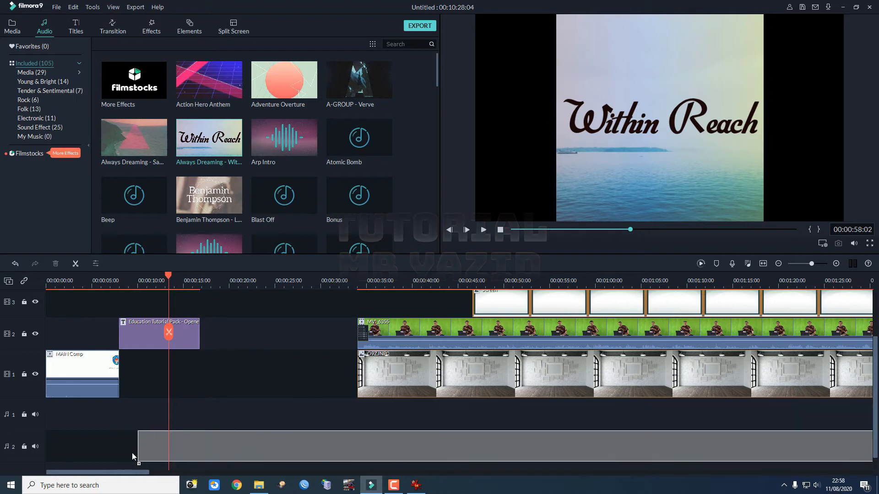
drag(108, 457, 120, 454)
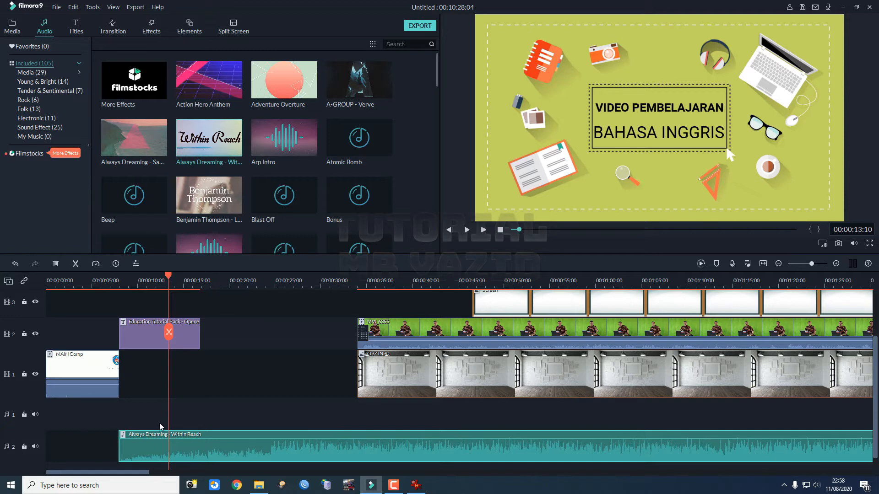
Play the opener from near its start to check it together with the music.
drag(168, 279, 128, 281)
key(space)
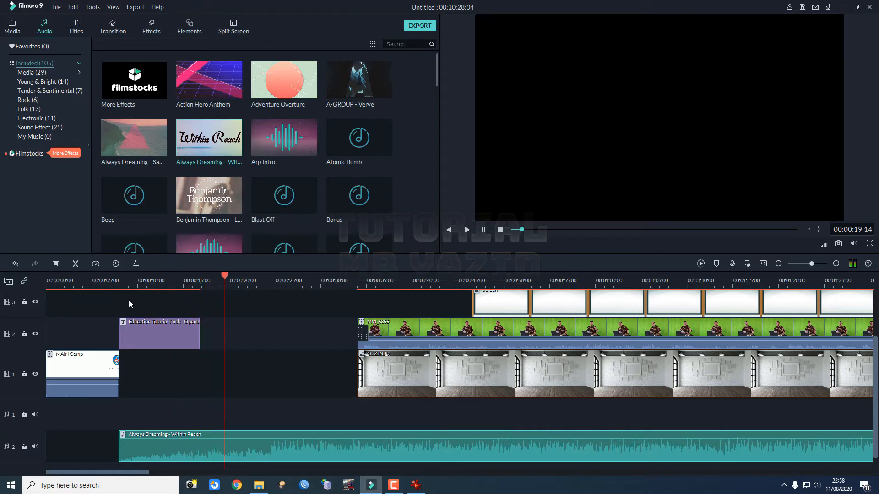
key(space)
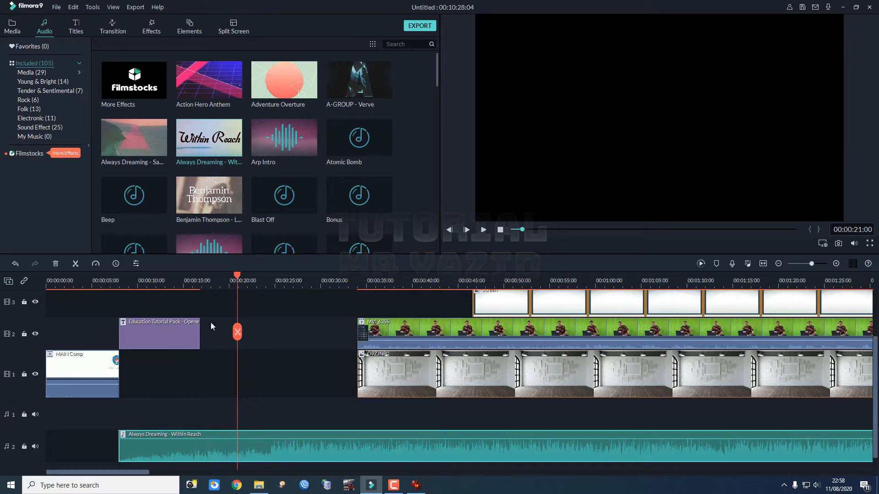
right_click(180, 333)
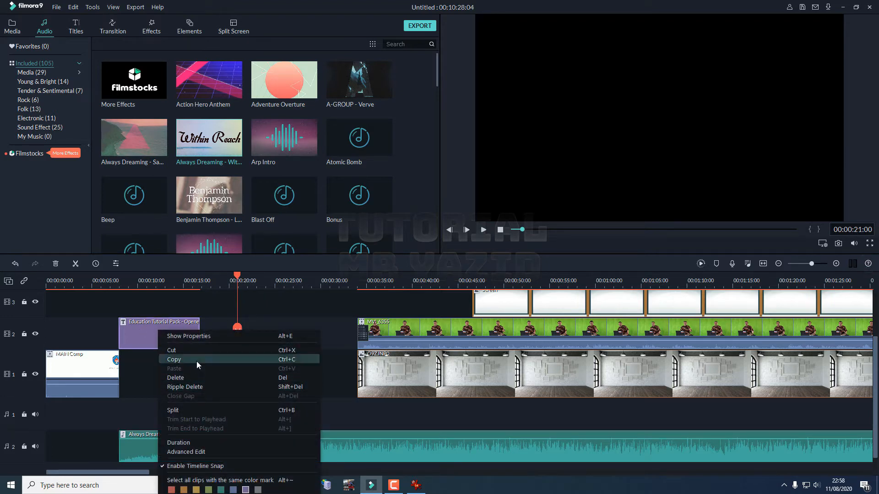
click(162, 307)
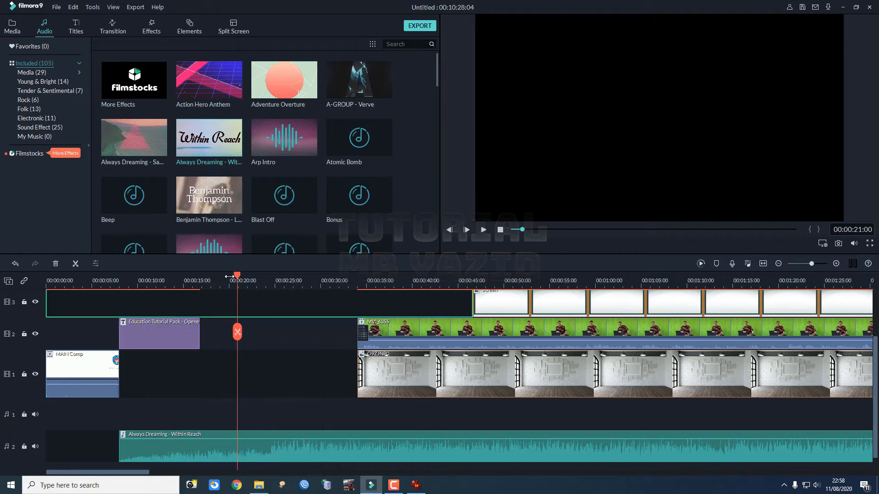
drag(238, 279, 170, 327)
right_click(143, 335)
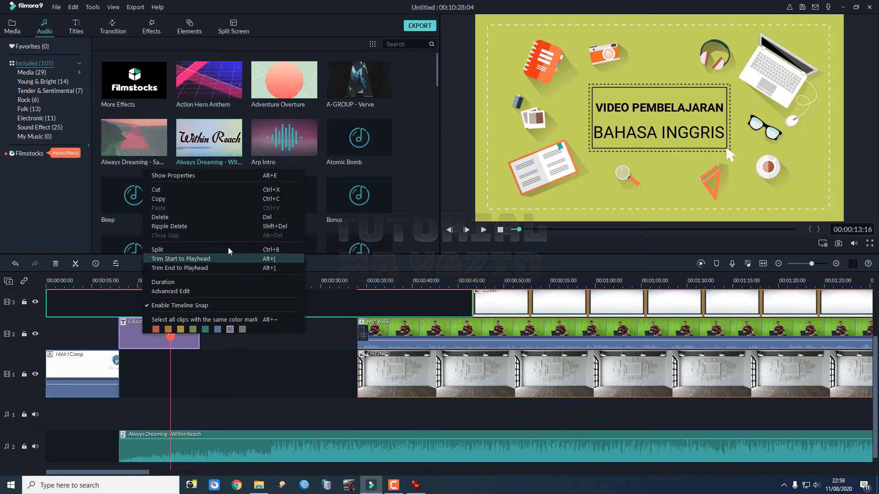
Add the purple Education Tutorial Pack Opener 2 title to track 2 right after the first opener.
click(77, 28)
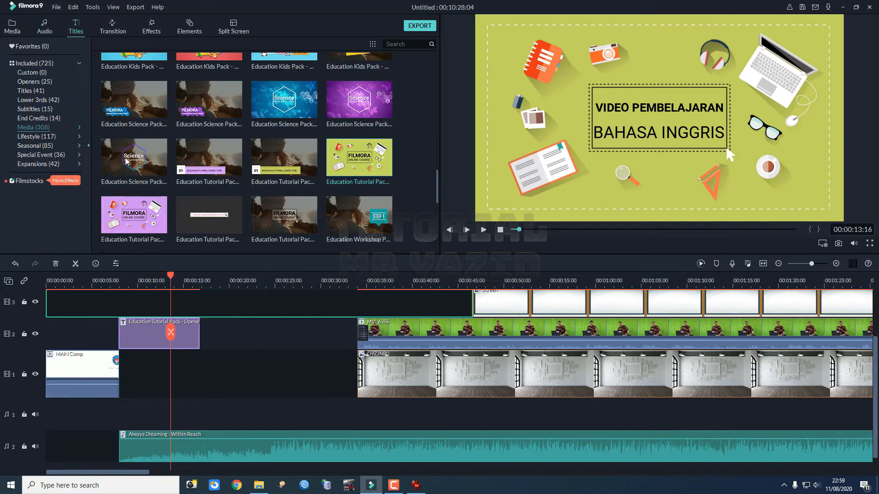
scroll(310, 204, down, 3)
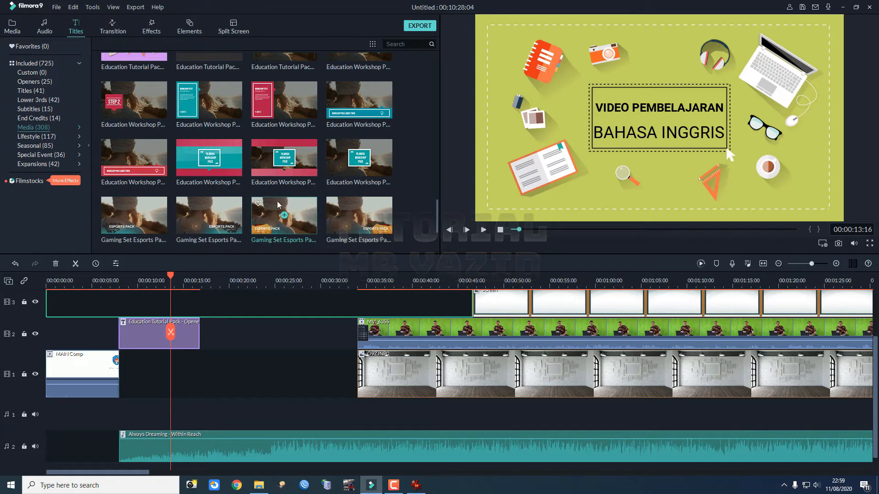
scroll(278, 204, up, 3)
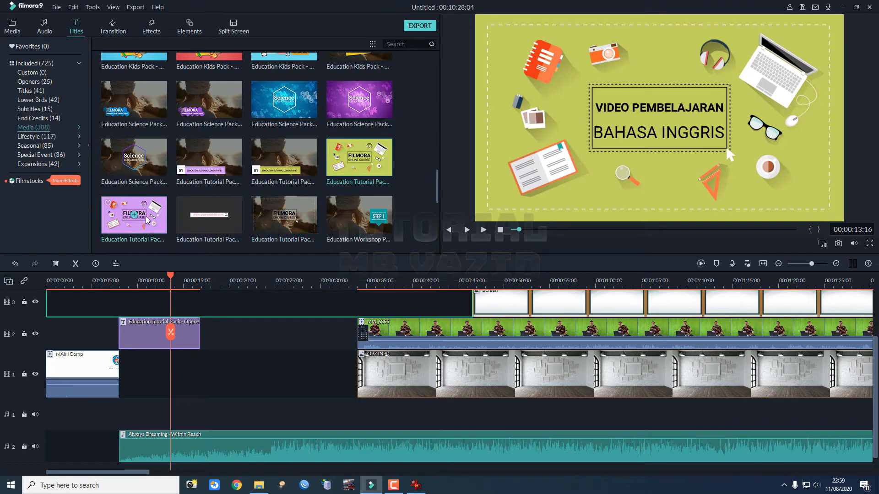
drag(148, 221, 279, 337)
Open the purple opener for editing at about 00:00:20 and select all of its FILMORA headline text.
double_click(263, 338)
drag(200, 275, 231, 277)
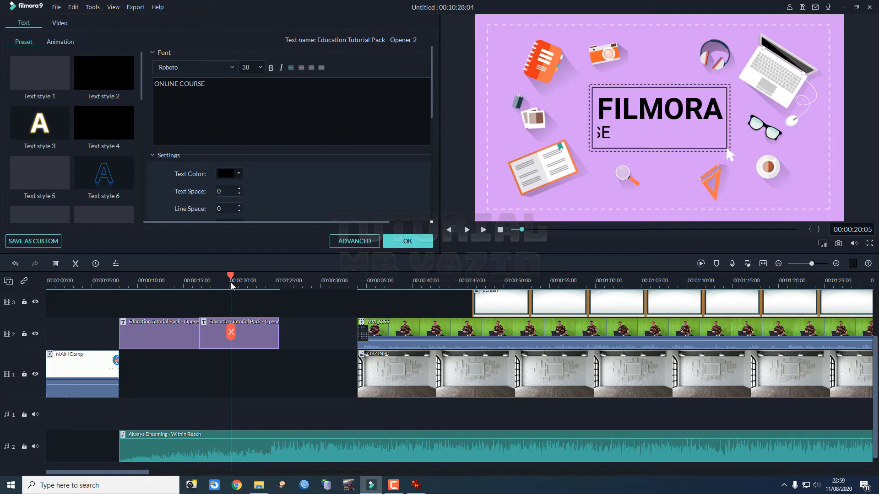
click(671, 111)
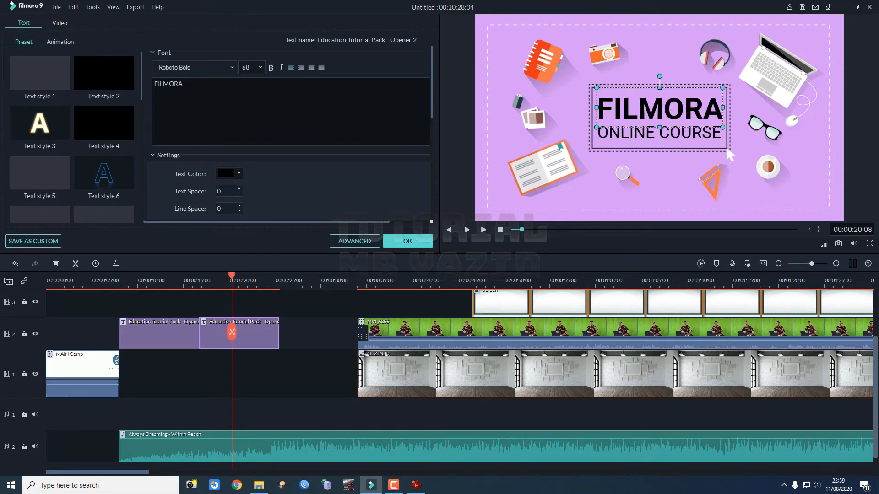
key(ctrl+a)
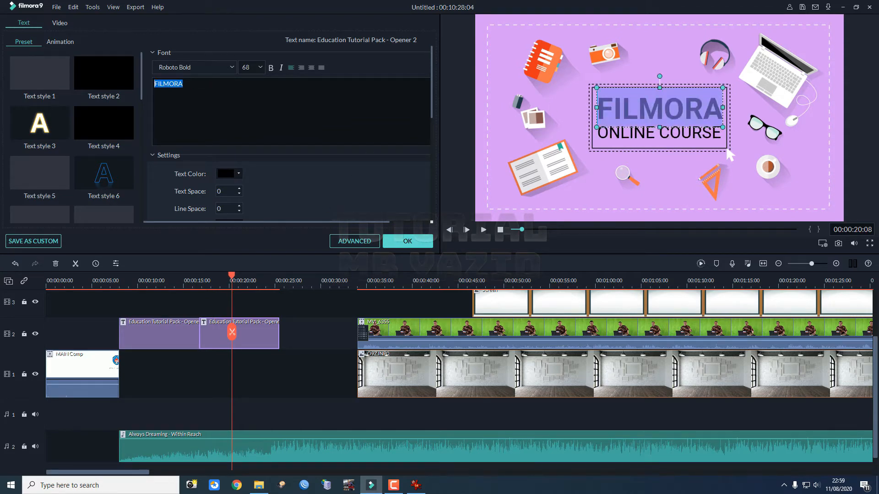
text(MATAE)
key(BackSpace)
key(BackSpace)
key(BackSpace)
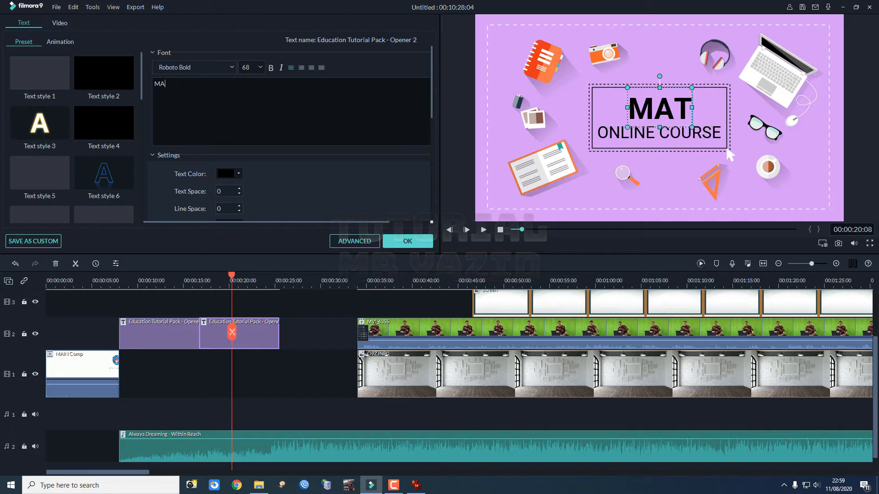
key(BackSpace)
key(BackSpace)
Enter CHAPTER 1 as the purple opener's headline and shrink it to fit inside the central frame.
text(CHA)
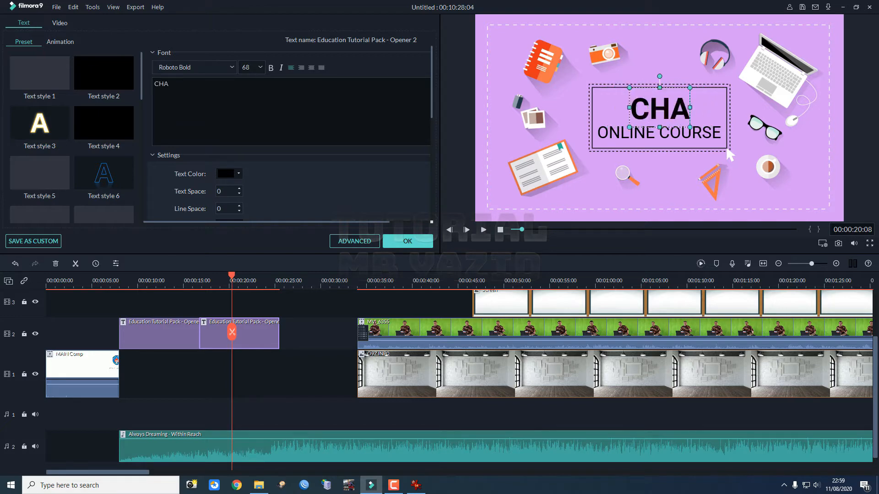
text(PTER 1)
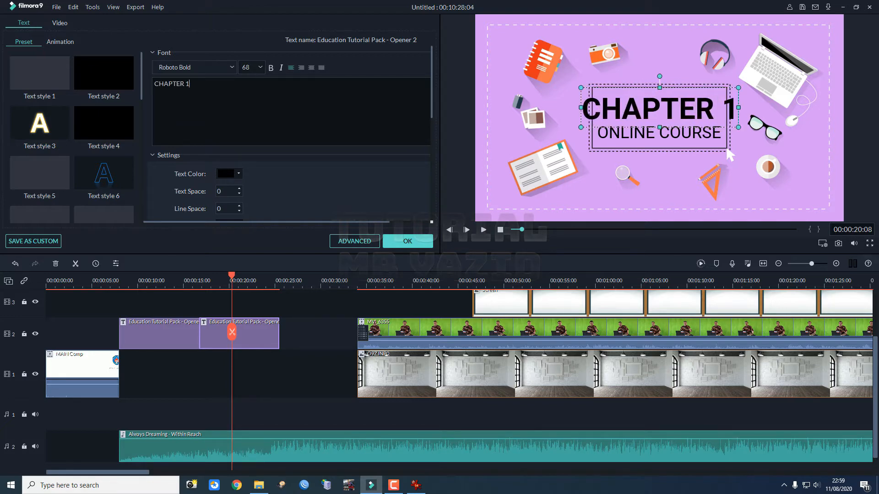
drag(581, 126, 601, 121)
drag(740, 85, 726, 91)
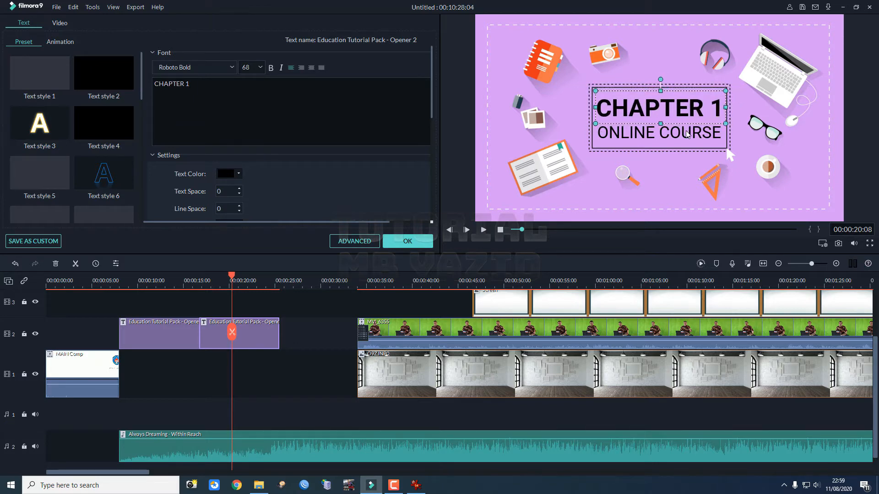
Replace the purple opener's ONLINE COURSE subtitle with CONGRATULATION !!, shrink it to fit inside the central frame, and apply the title edits.
click(687, 133)
key(ctrl+a)
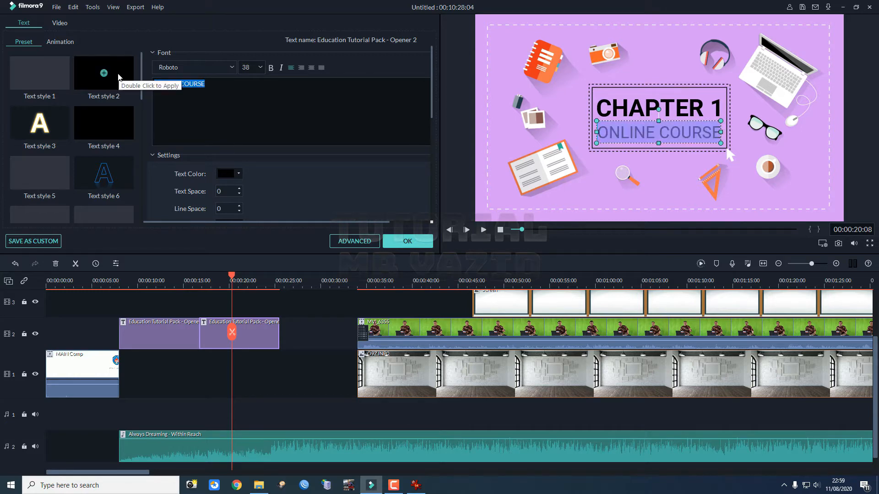
text(CO)
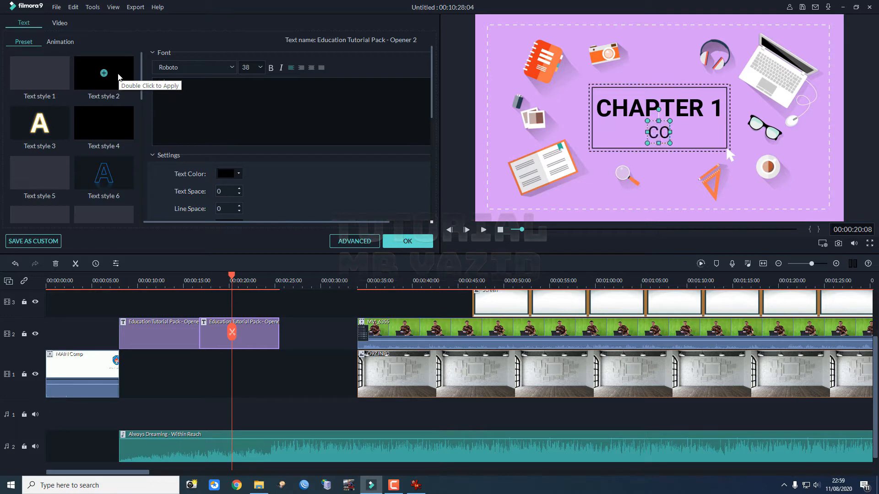
text(NGRATULATION)
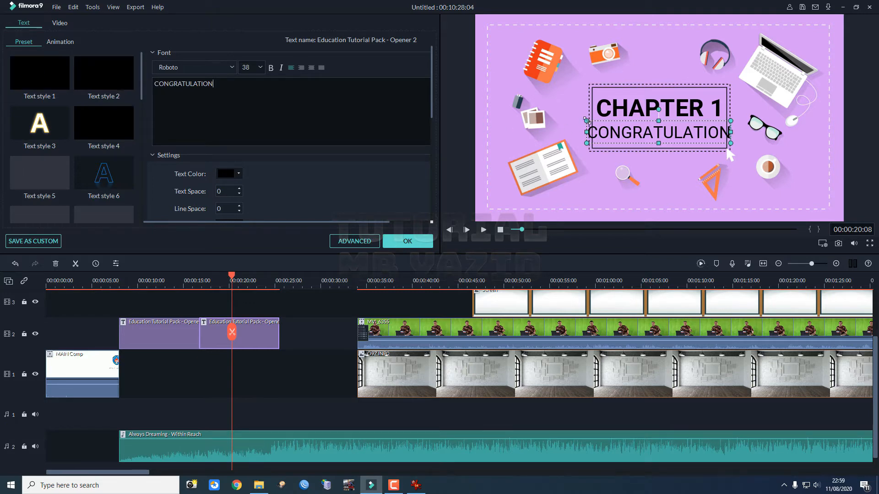
drag(586, 121, 595, 122)
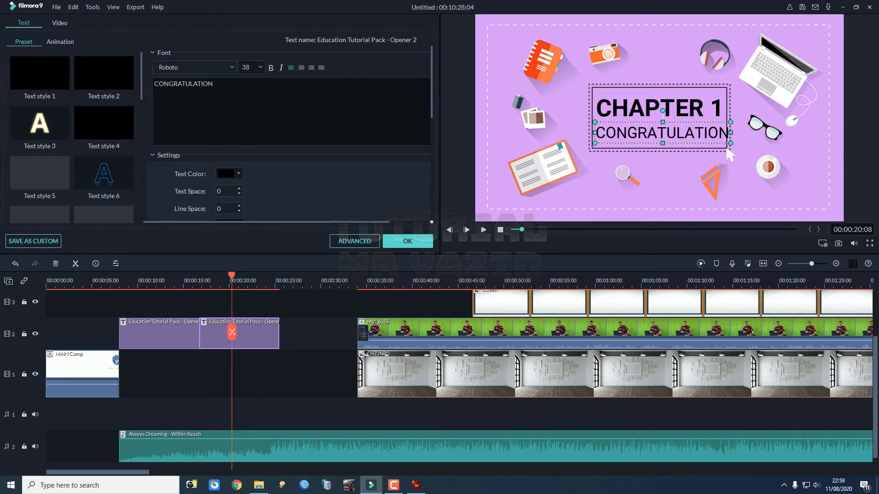
text(!!)
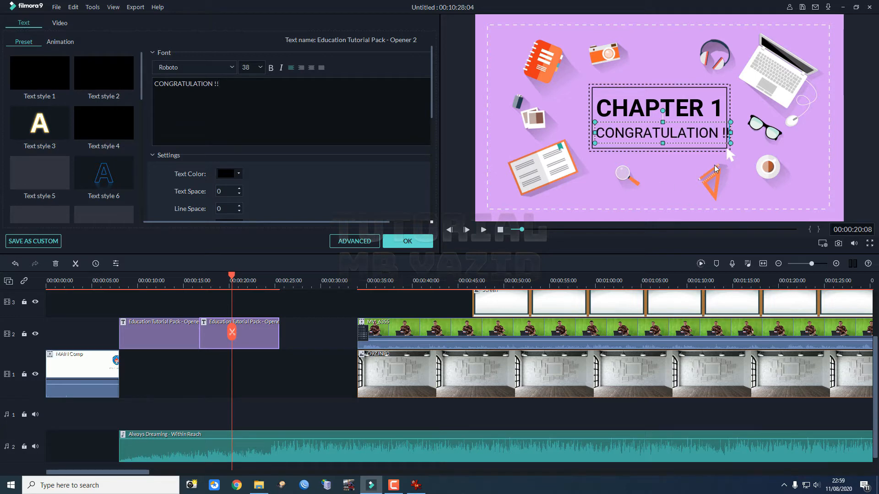
drag(731, 145, 724, 143)
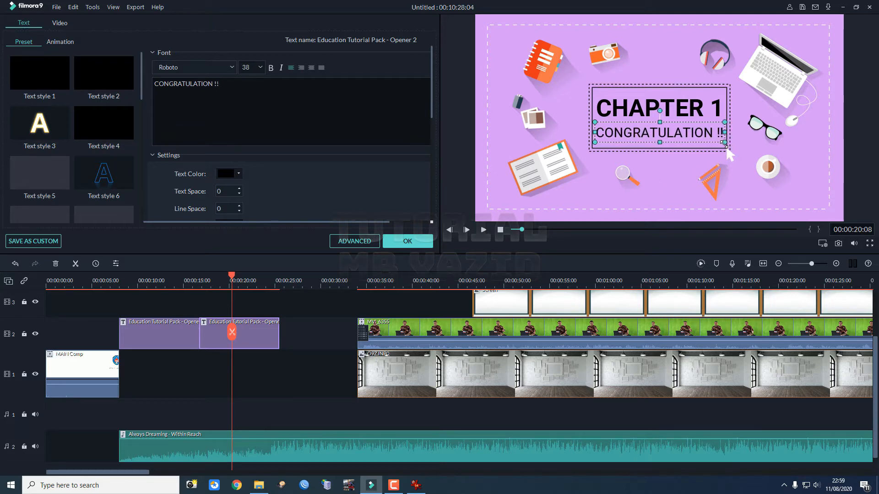
click(407, 241)
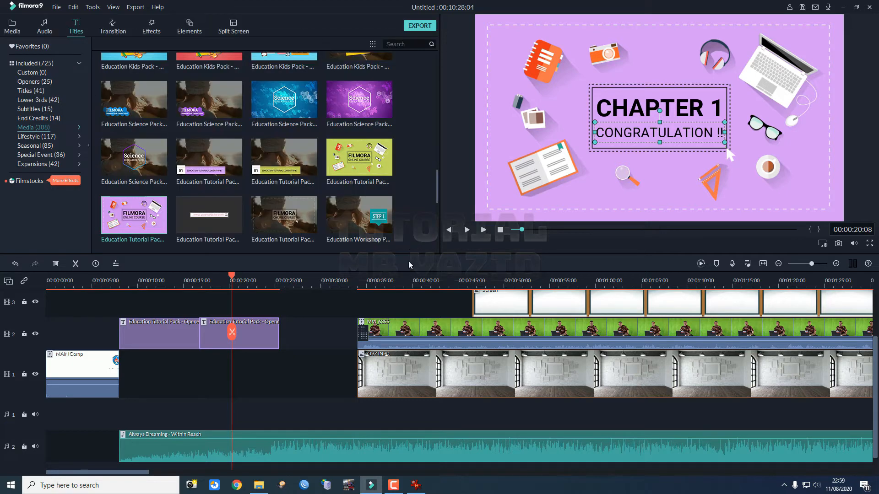
Move the Always Dreaming music to the start of the timeline and play from about 00:00:07 to check it against the openers.
key(space)
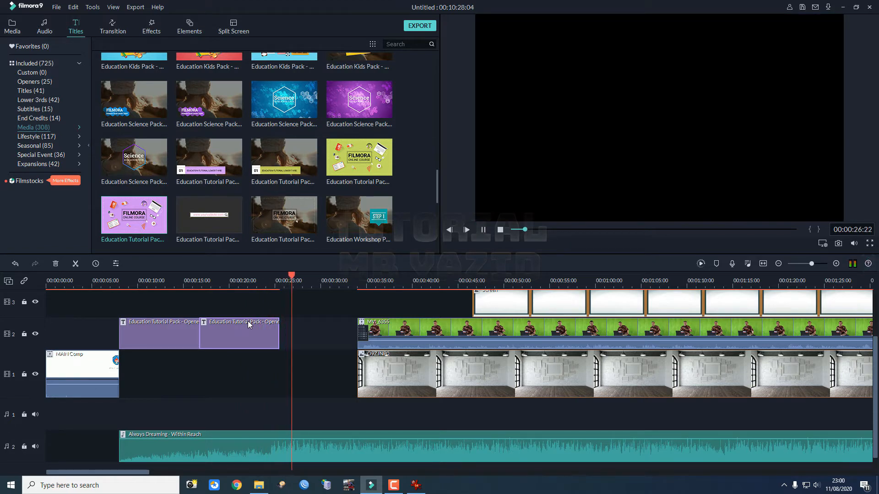
key(space)
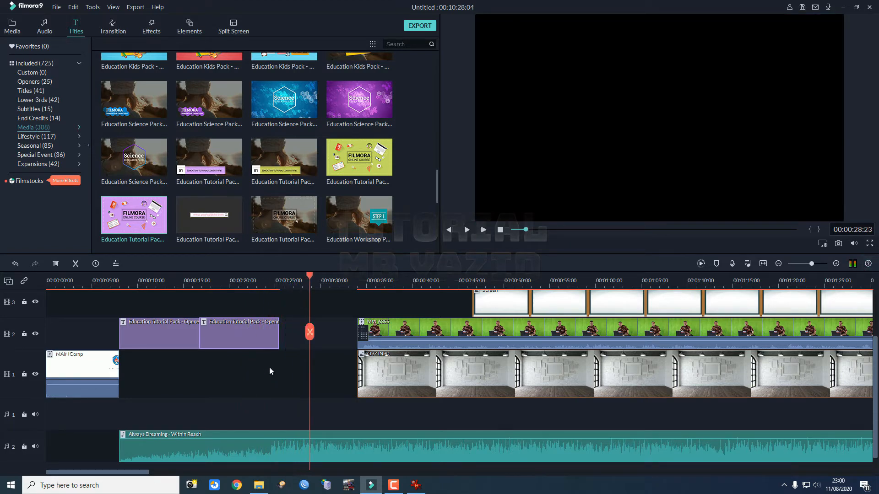
drag(306, 452, 224, 455)
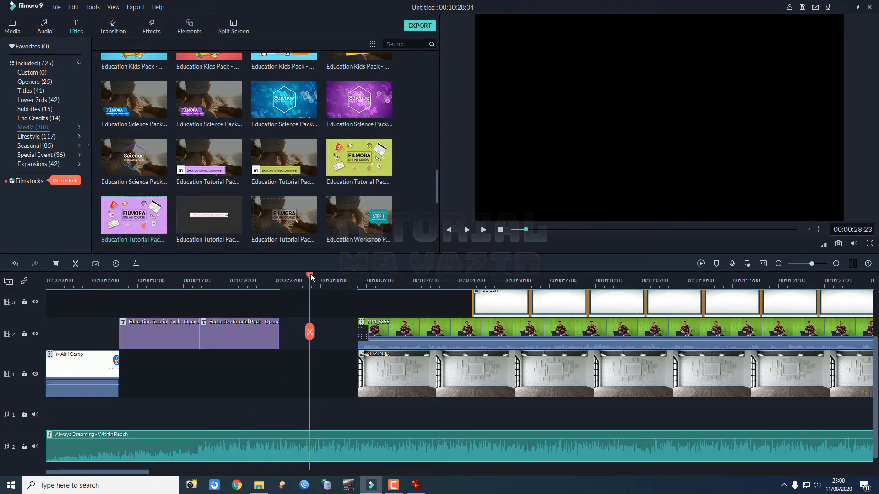
drag(311, 277, 112, 309)
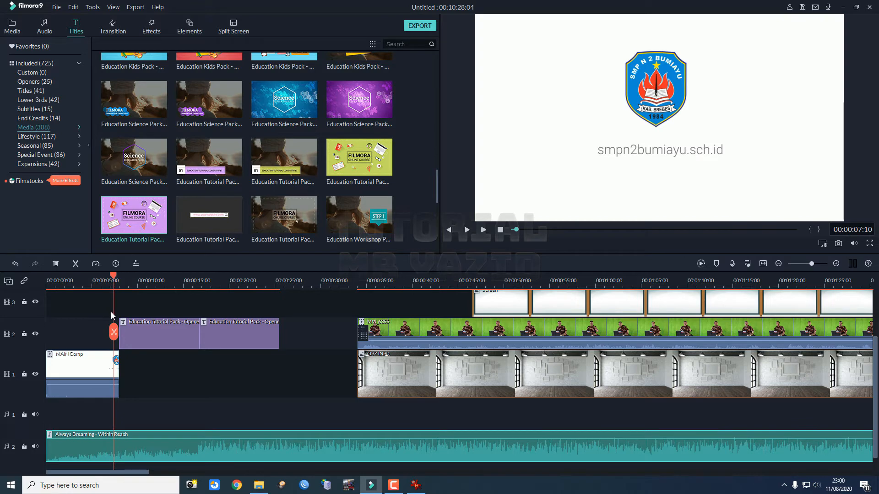
key(space)
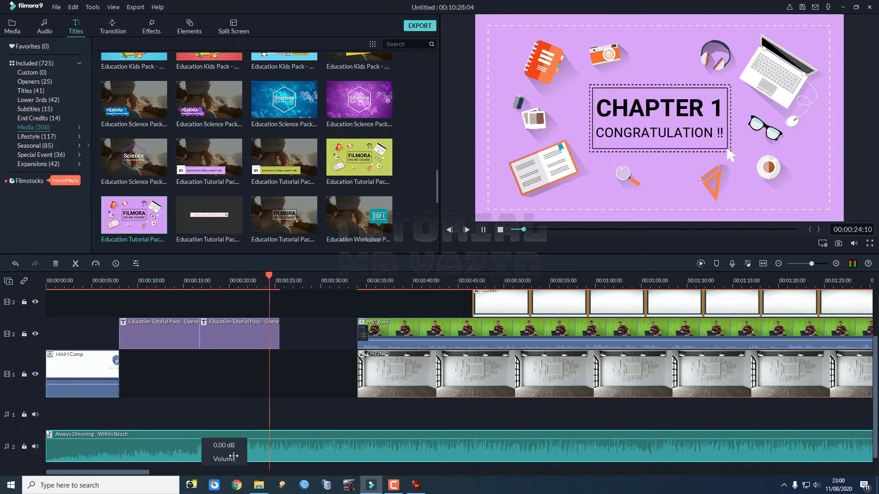
key(space)
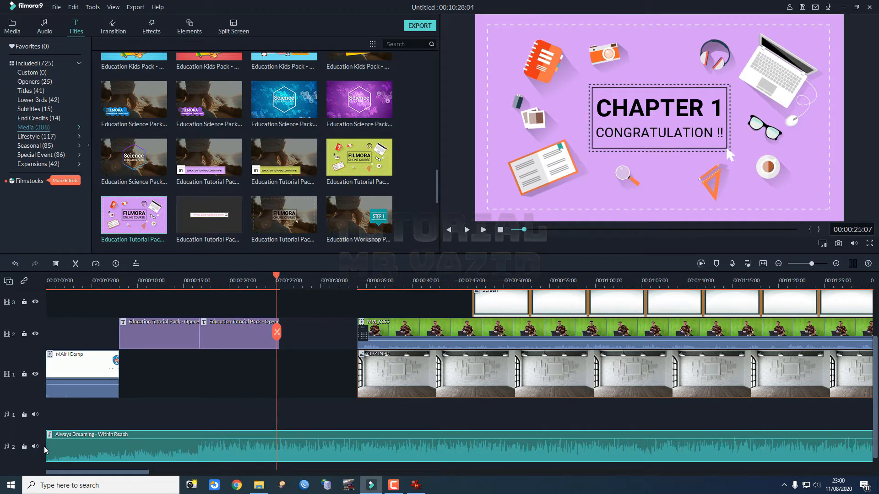
Trim about 13 seconds off the beginning of the music and align its start with the first opener.
drag(46, 440, 166, 441)
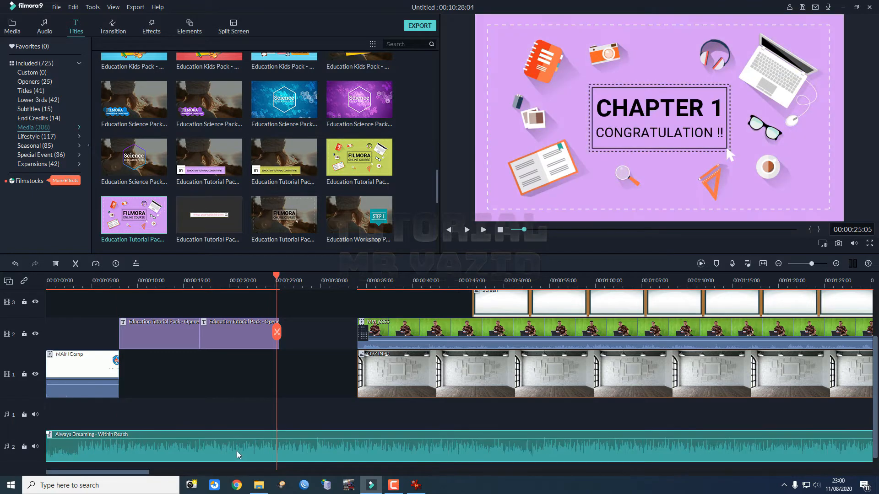
drag(239, 451, 321, 449)
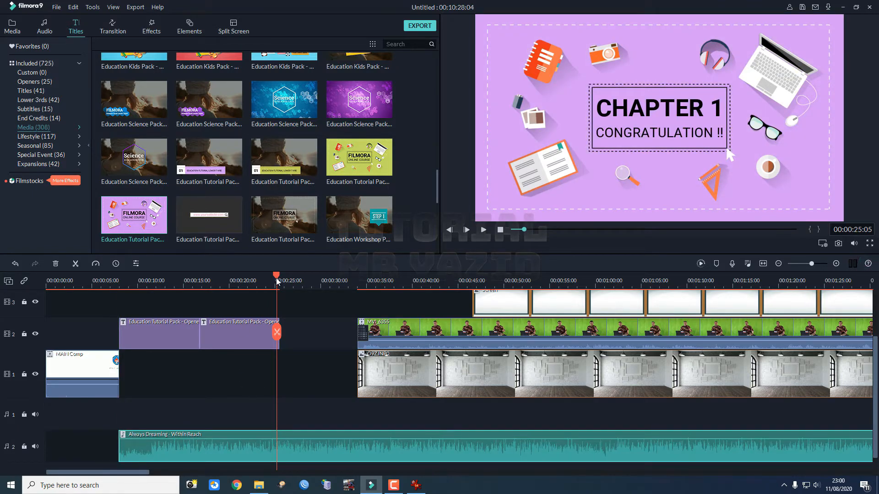
Play from about 00:00:07, near the end of the intro, through both openers to check the trimmed music.
drag(277, 281, 111, 278)
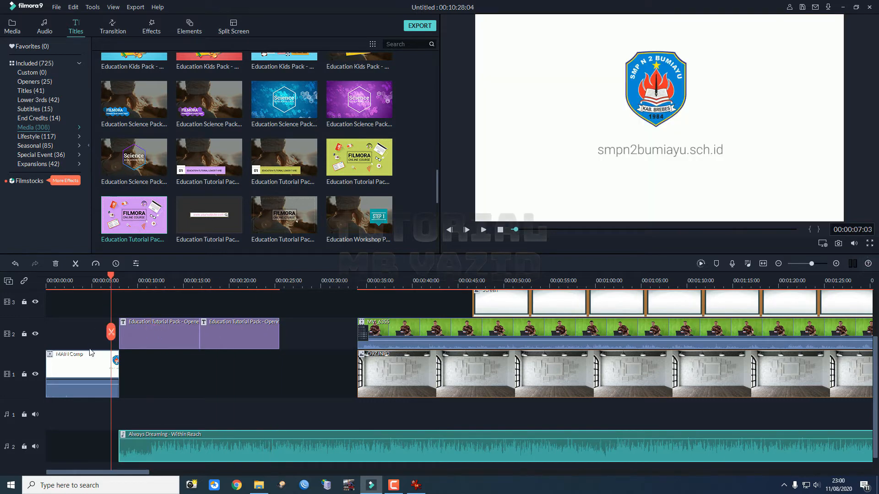
click(89, 359)
key(space)
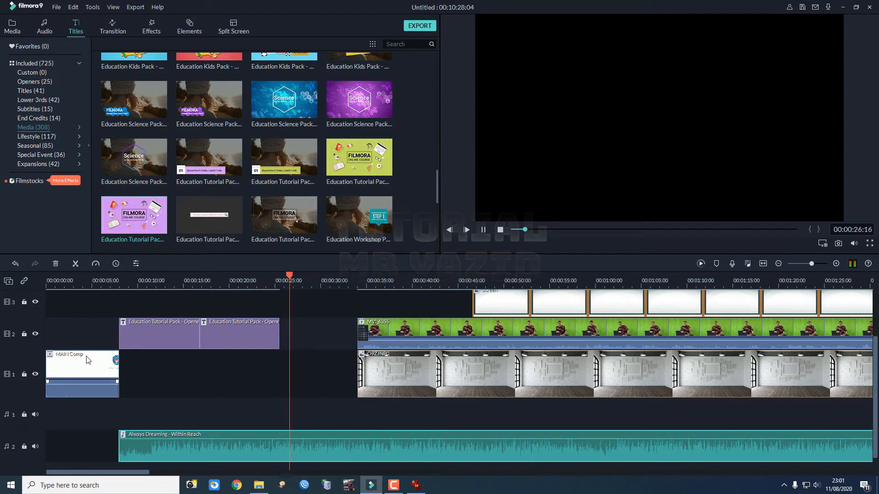
key(space)
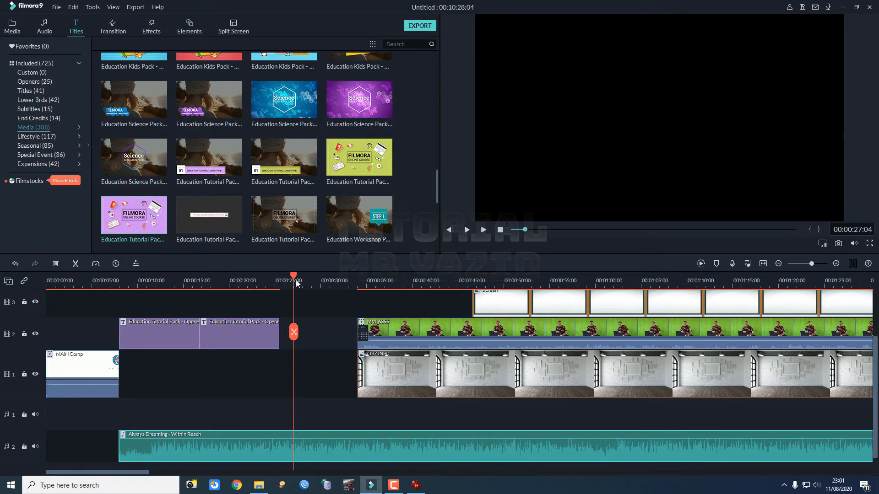
Split the music at 00:00:25:13, where the purple opener ends, and delete the remainder so the following clips close the gap.
drag(294, 276, 281, 282)
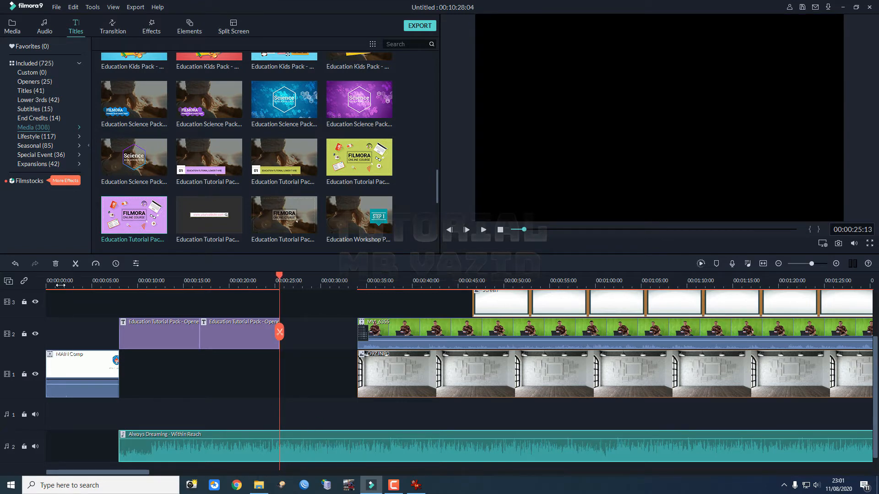
click(75, 265)
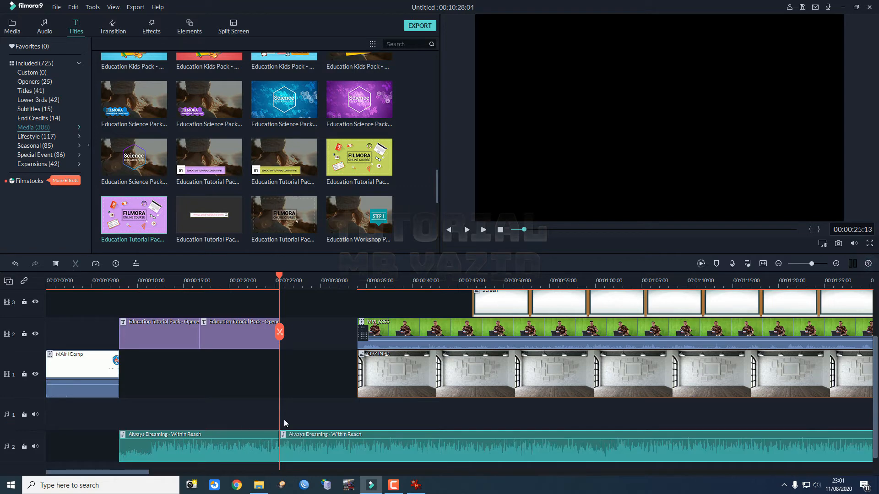
key(Delete)
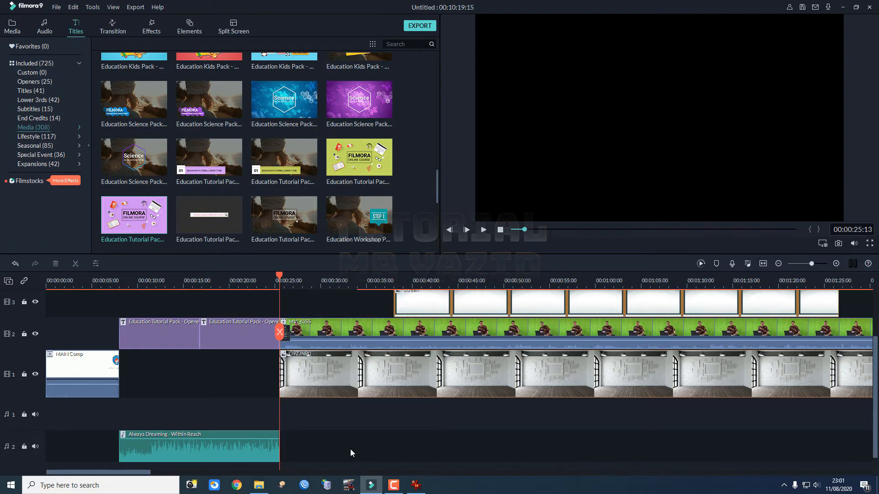
Give the trimmed music clip a fade-in of about 0.64 s and a fade-out of about 0.60 s.
double_click(231, 454)
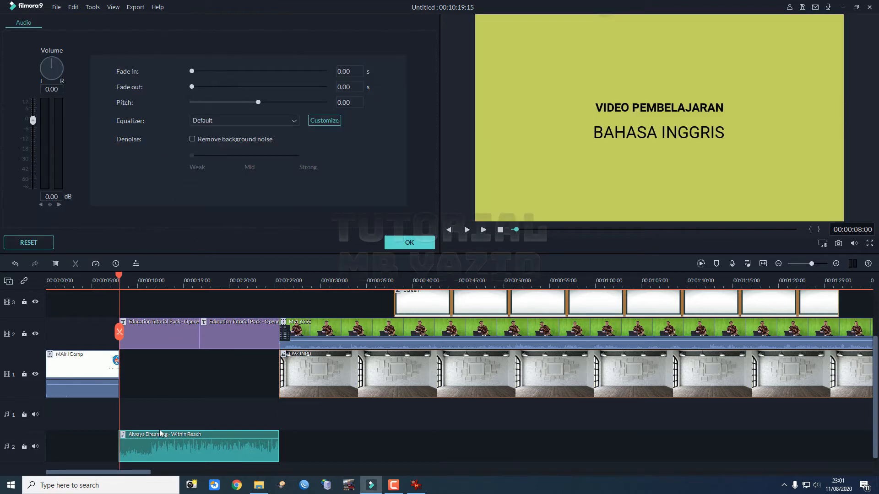
click(192, 410)
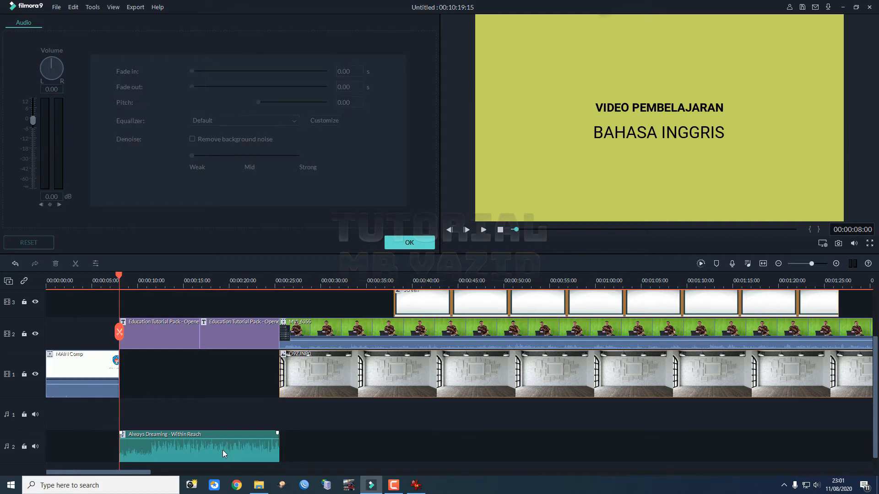
click(196, 451)
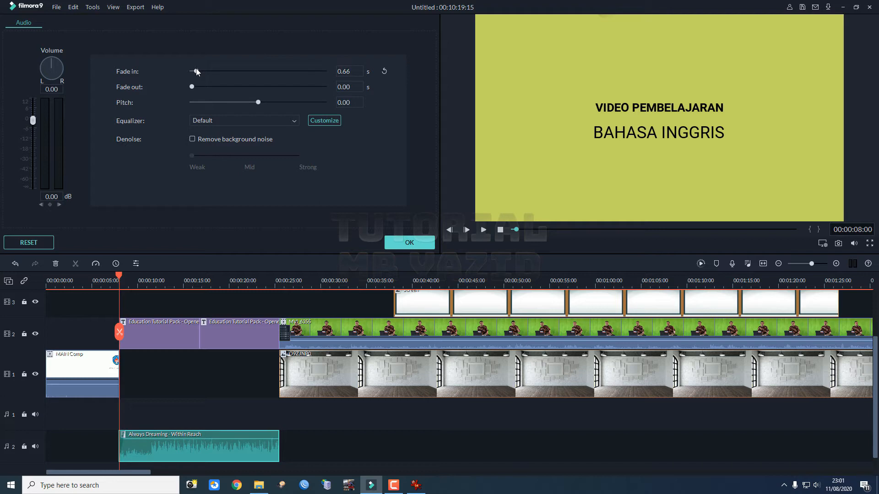
click(286, 438)
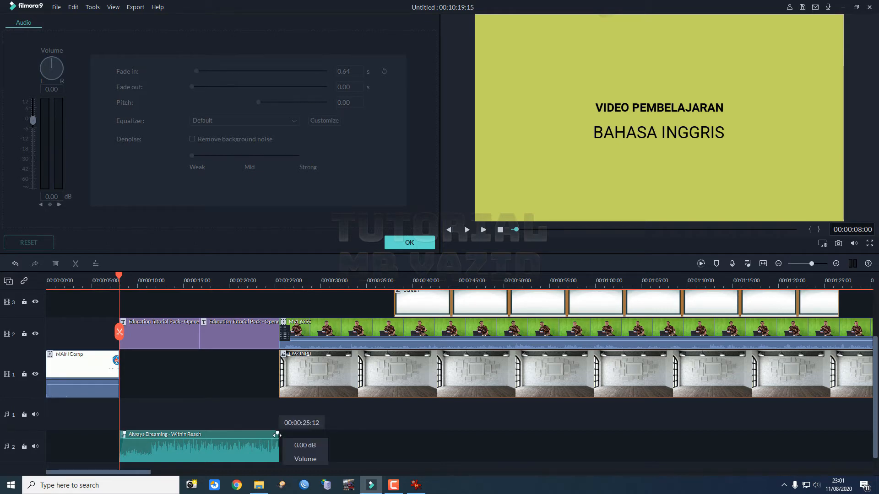
drag(278, 433, 272, 434)
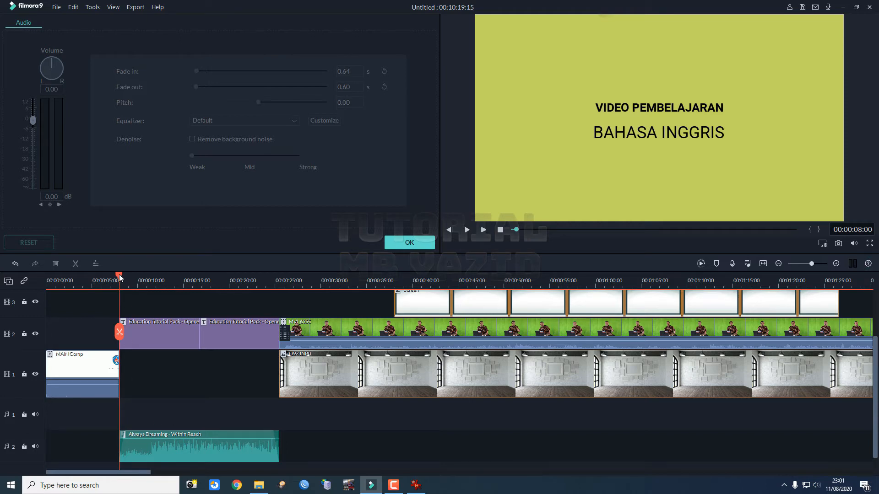
Confirm the audio settings and play from about 00:00:07 to check the faded music and the change to the presenter clip.
drag(120, 277, 110, 277)
click(409, 242)
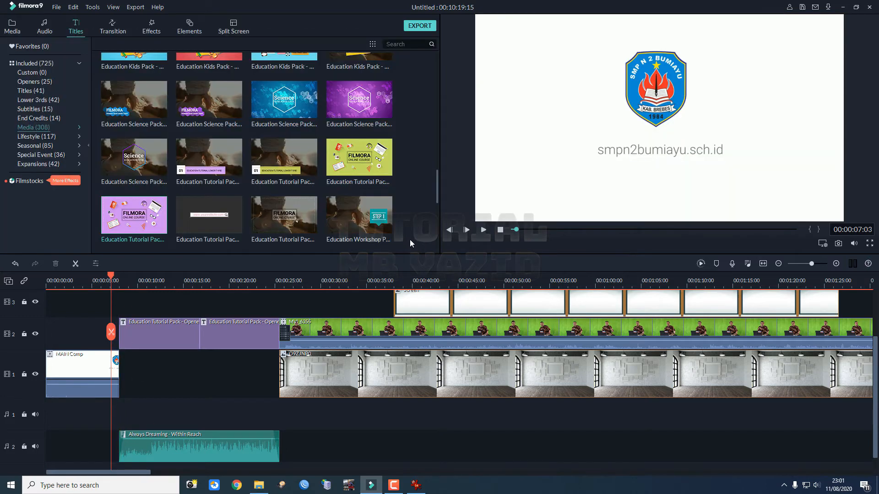
key(space)
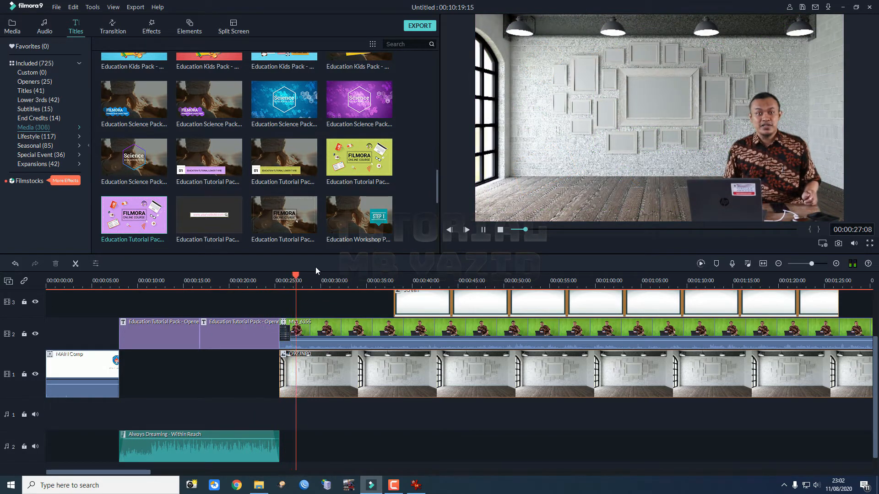
click(282, 340)
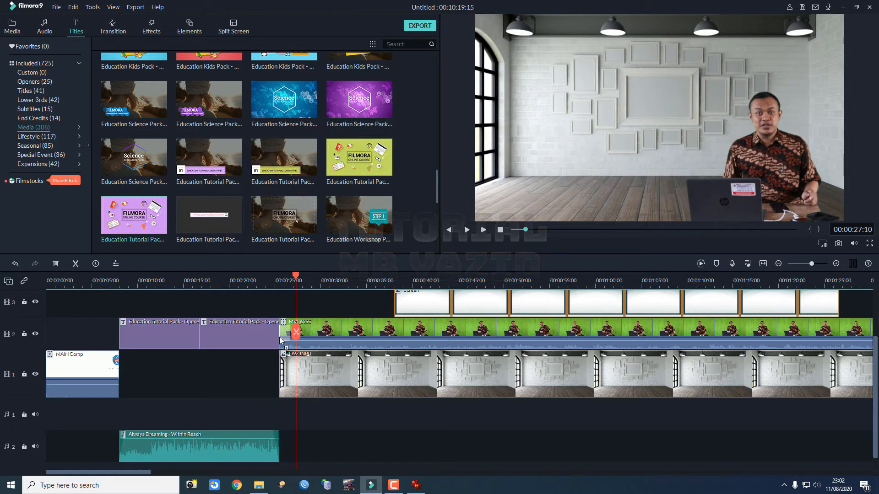
Raise the volume of the MVI_6355 presenter clip to 12 dB and play part of it to check the sound.
scroll(612, 305, up, 2)
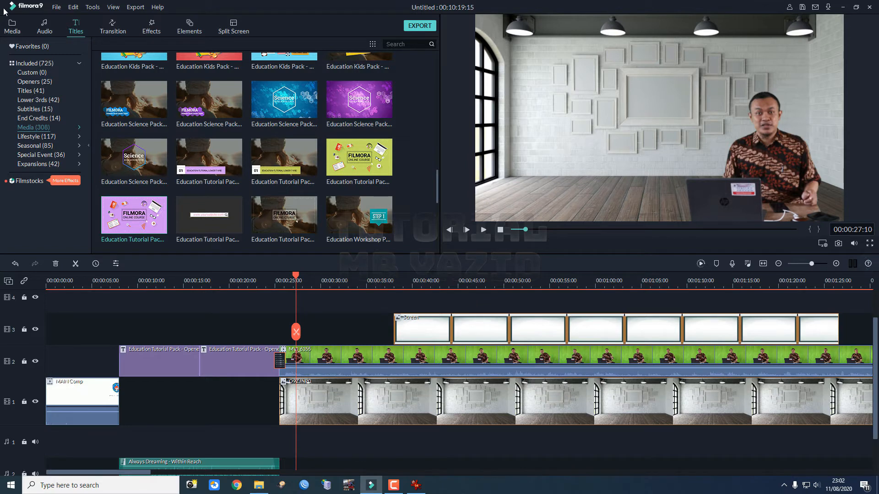
click(12, 28)
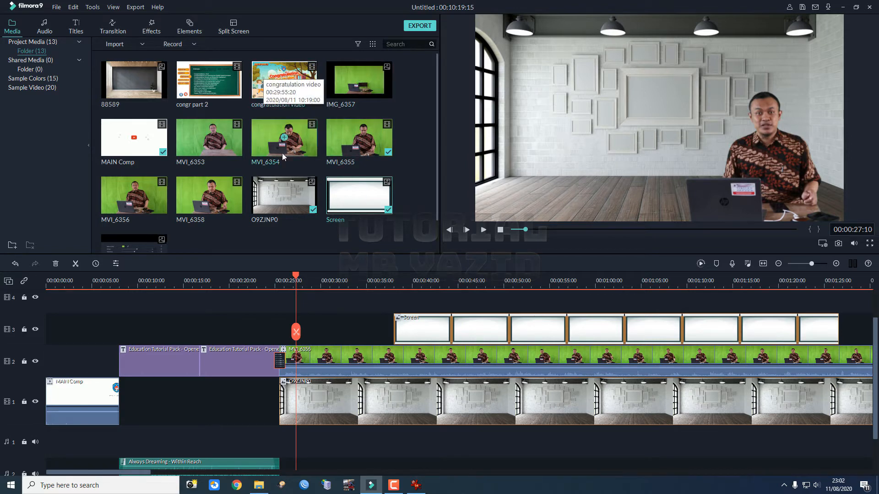
drag(335, 369, 335, 365)
key(space)
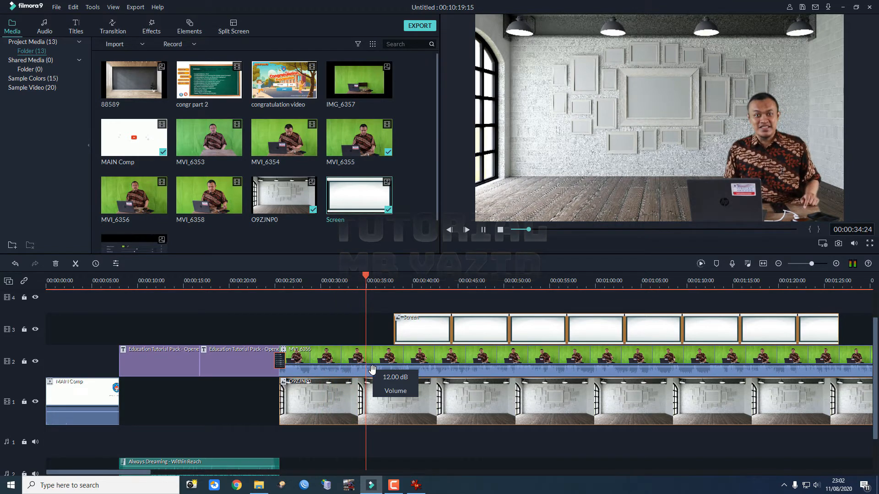
key(space)
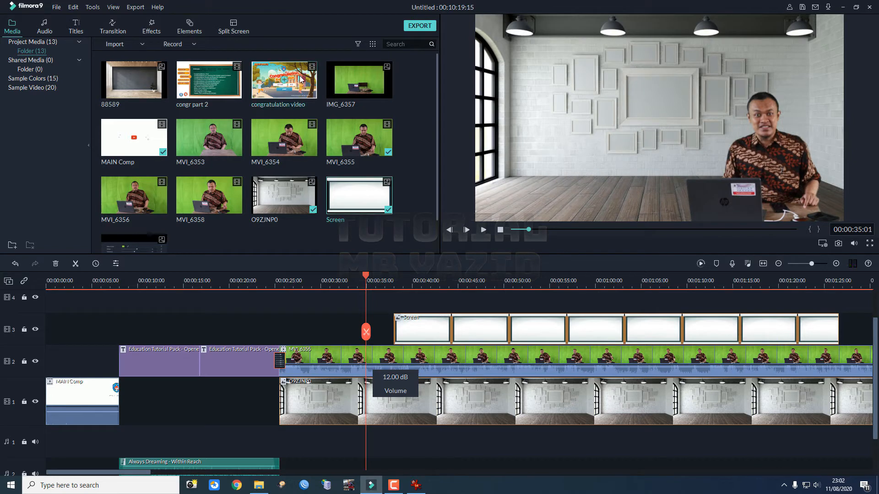
Place the congratulation video on track 4, aligned with the start of the presenter clip, and play it together with the presenter.
drag(333, 283, 289, 307)
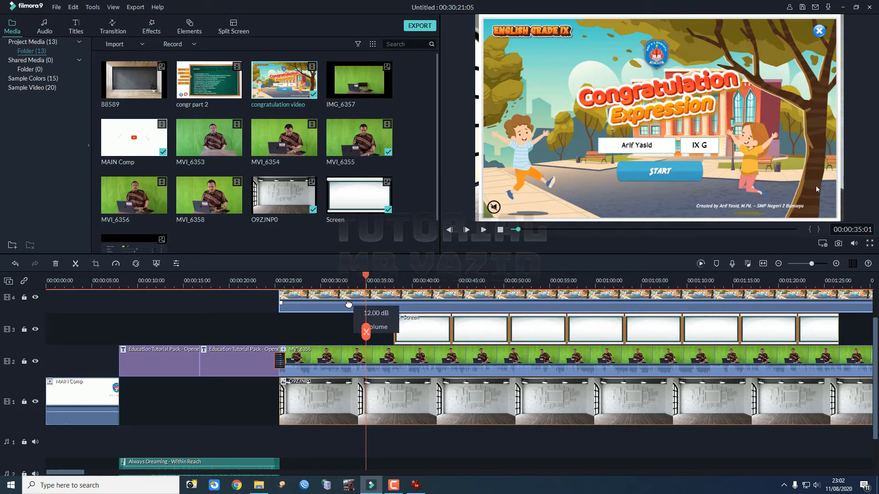
key(space)
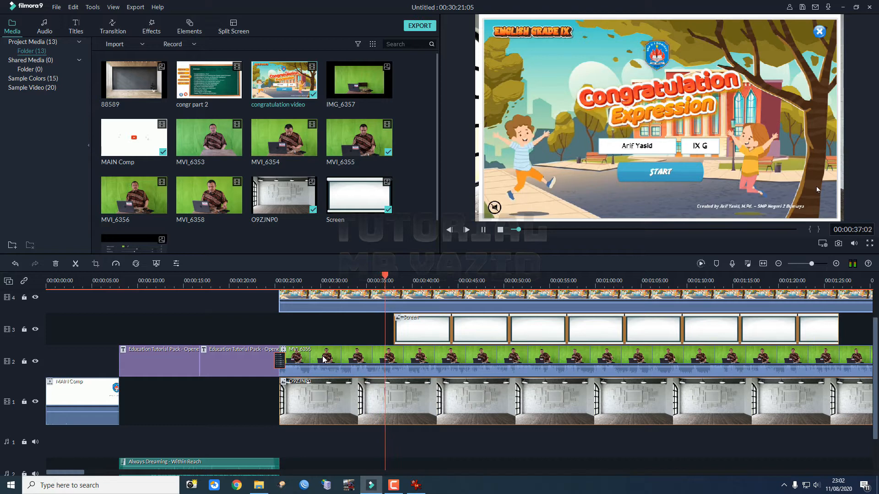
Stop playback at about 00:00:49:22 and detach the audio from the congratulation video on track 4.
drag(326, 369, 327, 376)
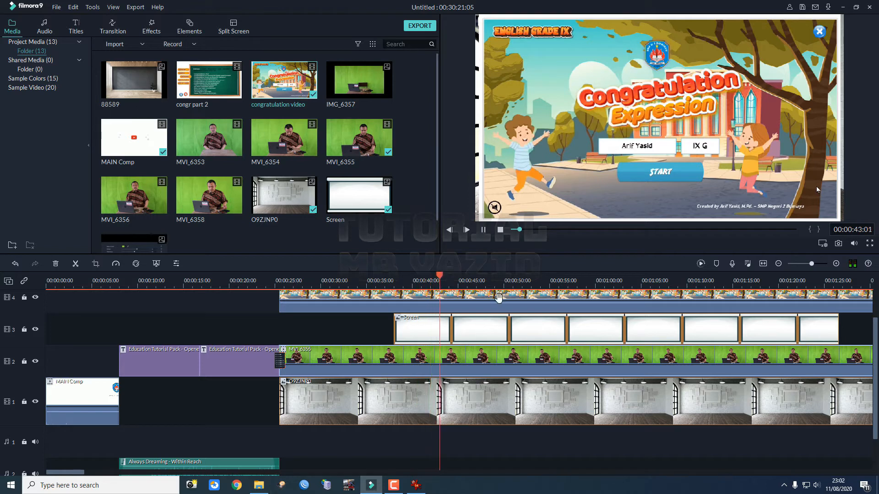
scroll(42, 311, up, 2)
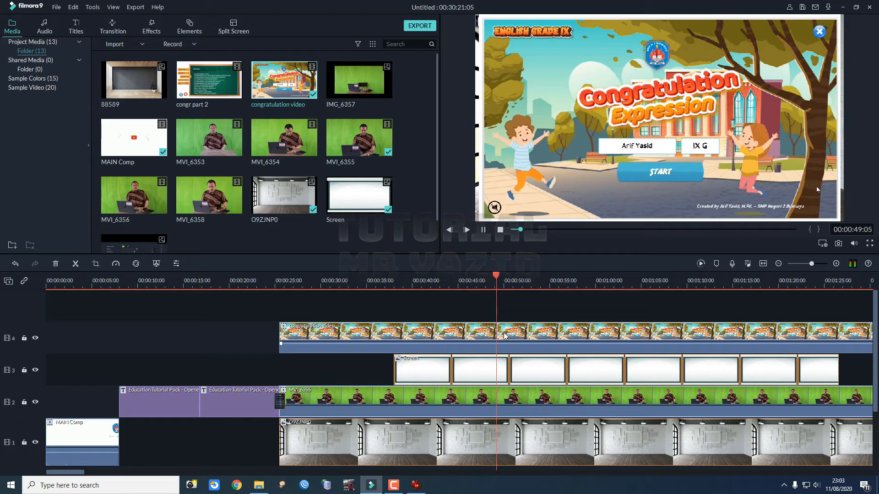
key(space)
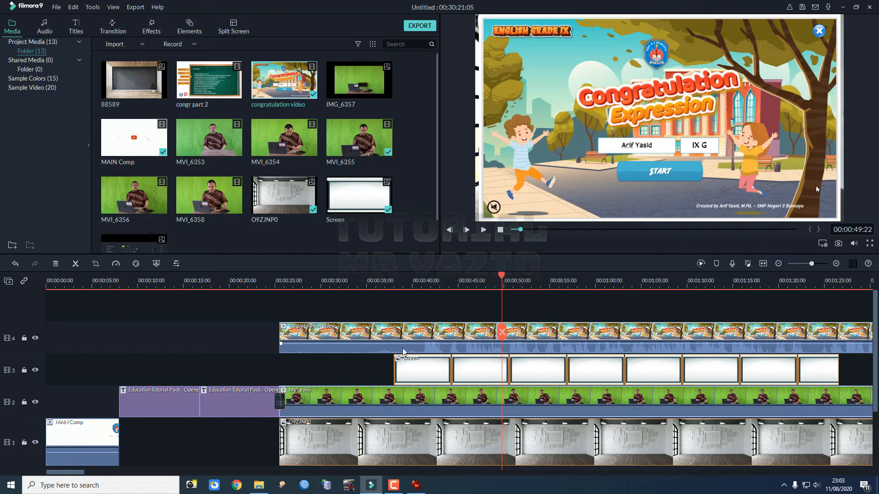
scroll(434, 336, down, 1)
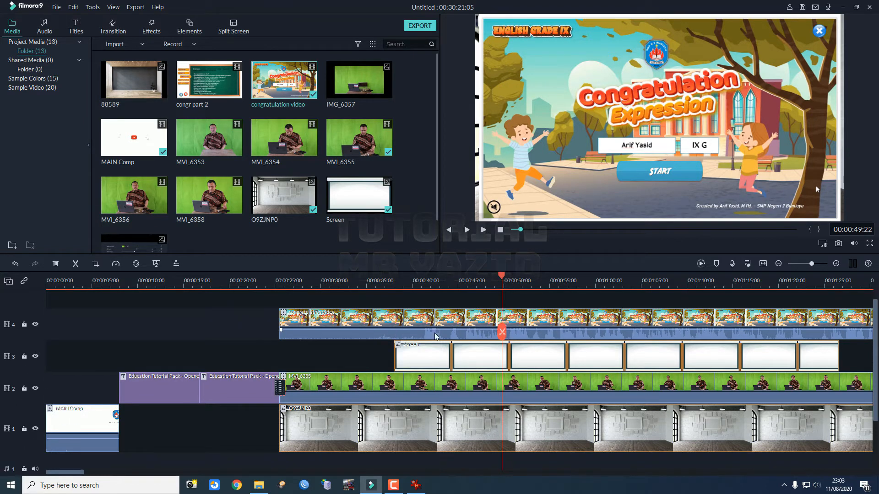
scroll(416, 328, up, 1)
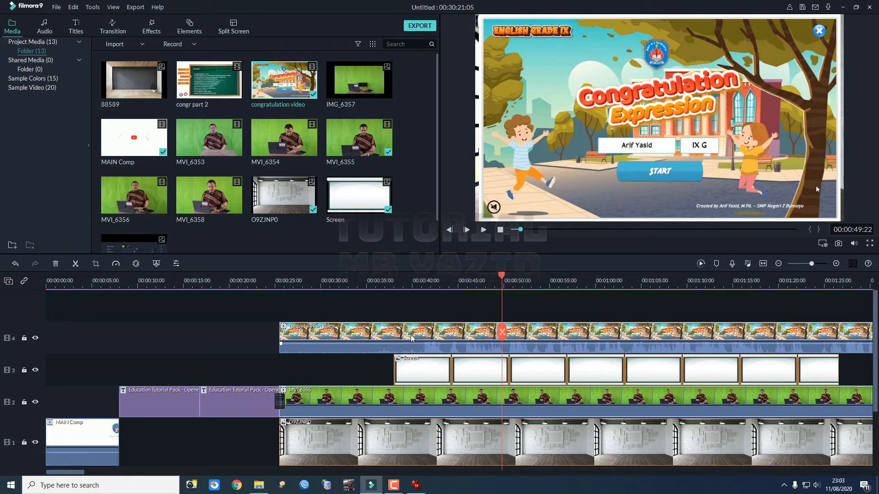
right_click(362, 333)
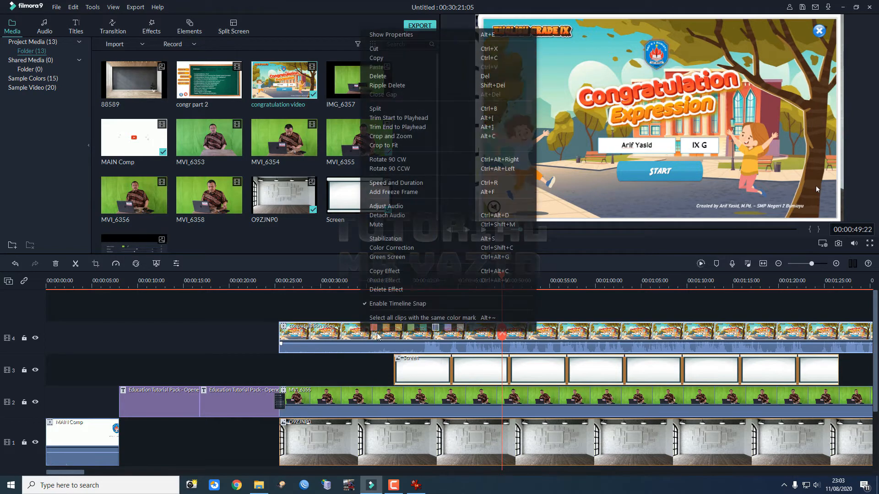
click(431, 217)
scroll(396, 424, down, 5)
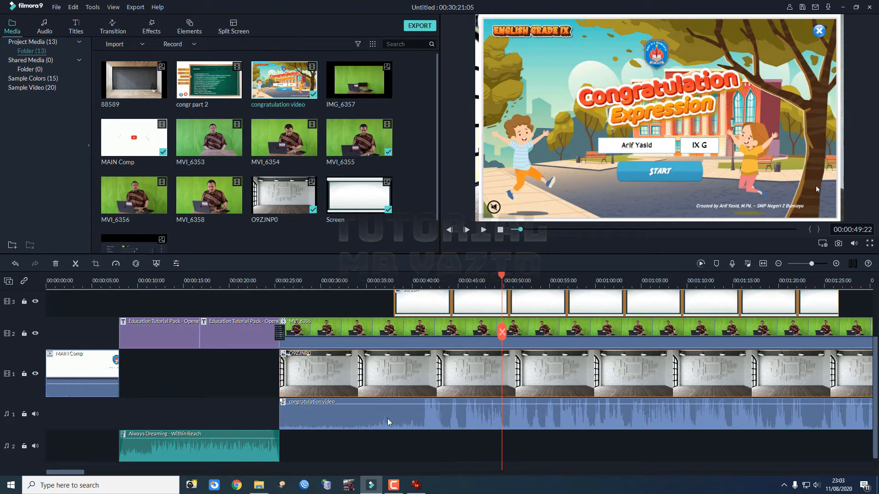
Shrink the congratulation video in the preview and position it inside the projector screen beside the presenter.
scroll(499, 412, up, 2)
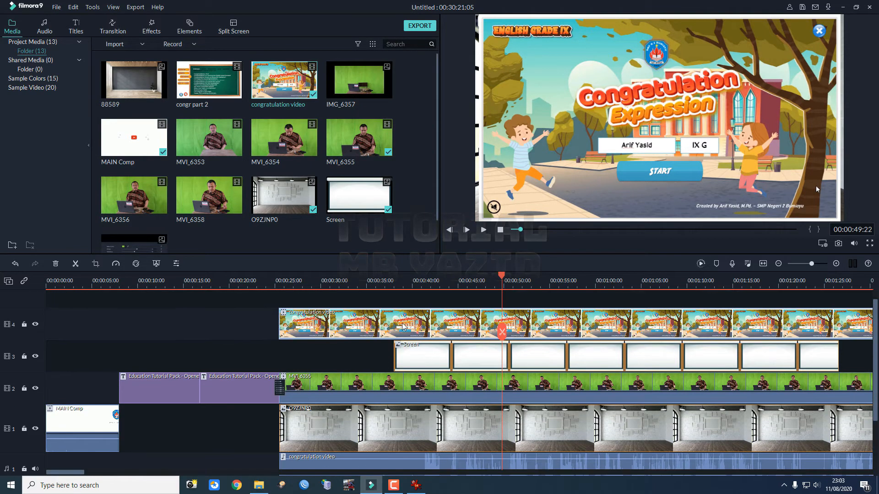
double_click(354, 323)
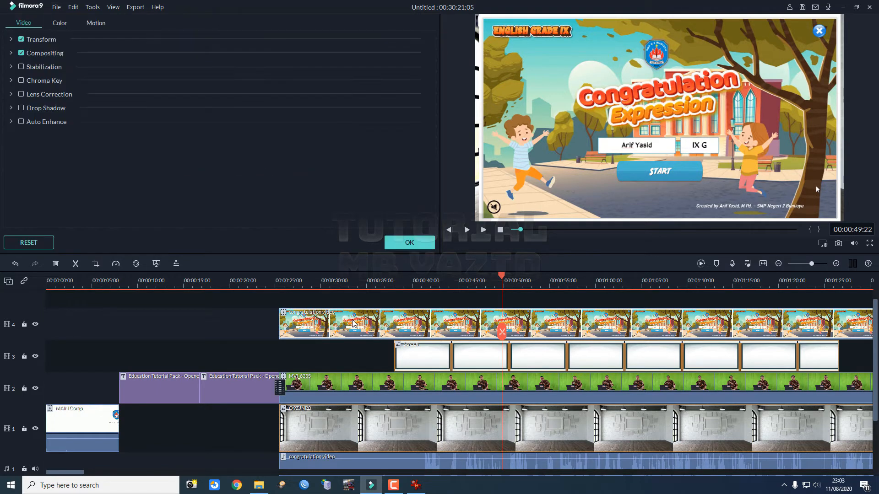
click(409, 242)
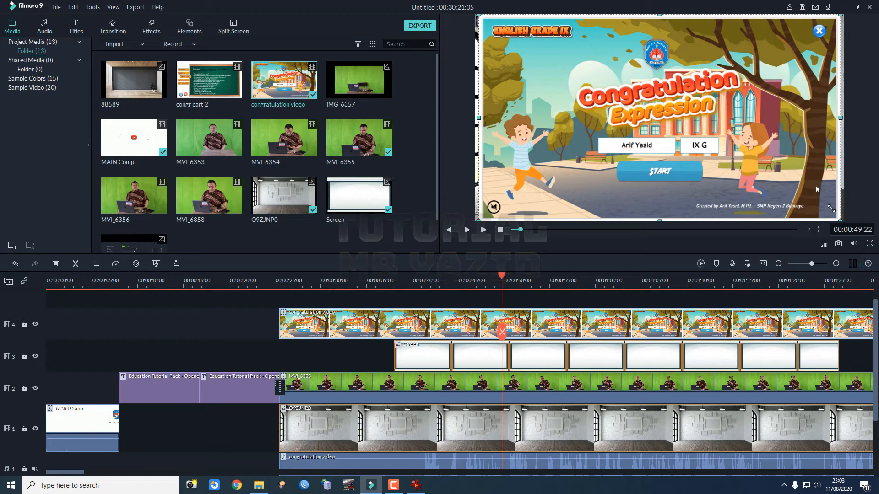
drag(840, 219, 693, 137)
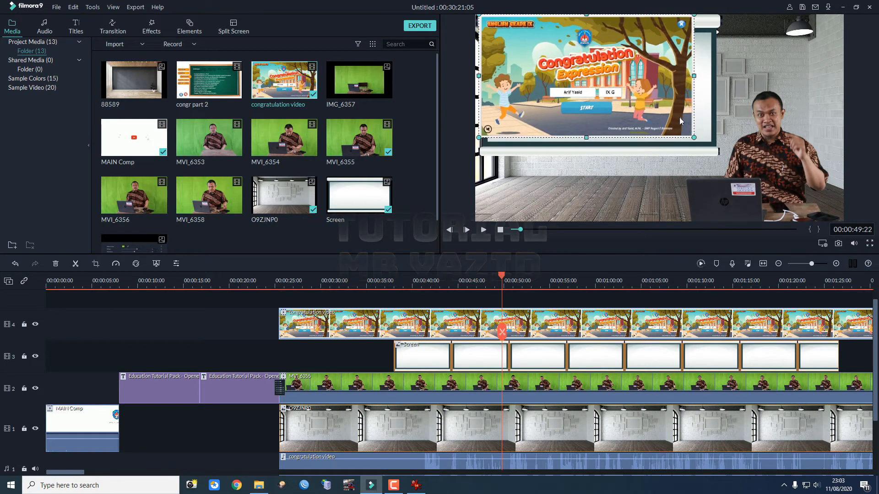
mouse_move(644, 97)
mouse_down()
mouse_move(663, 106)
mouse_move(648, 106)
mouse_up()
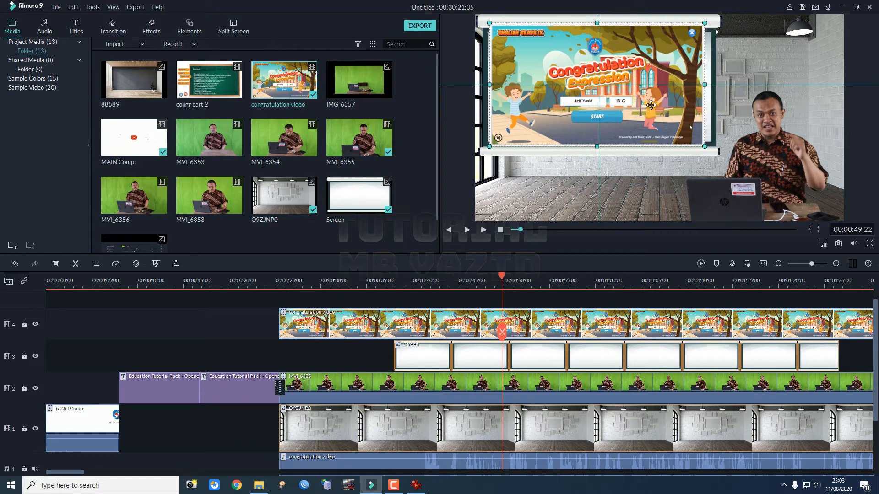
click(650, 153)
drag(600, 156, 601, 166)
click(596, 96)
drag(597, 96, 597, 104)
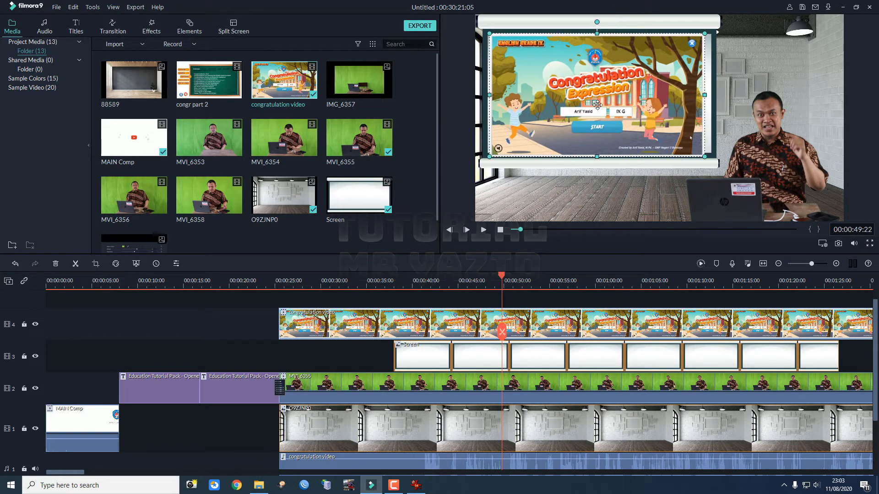
Narrow the Screen image from both sides so its frame fits closely around the congratulation video.
click(686, 166)
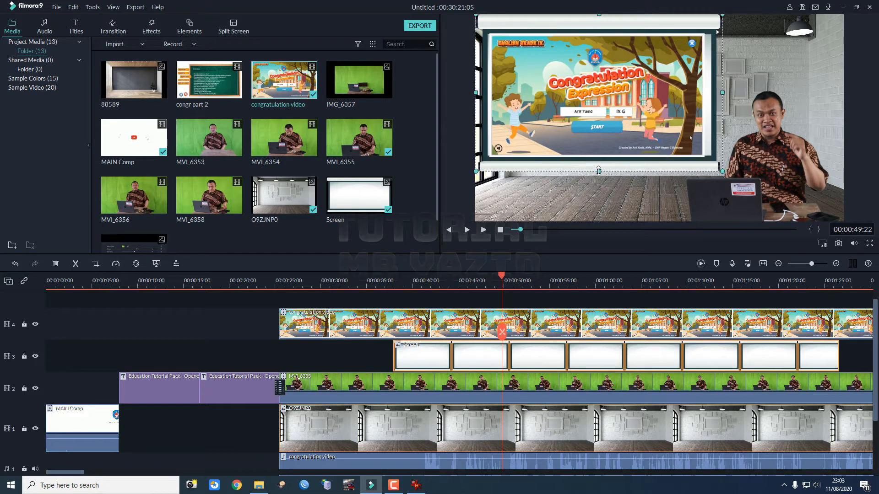
drag(598, 169, 599, 174)
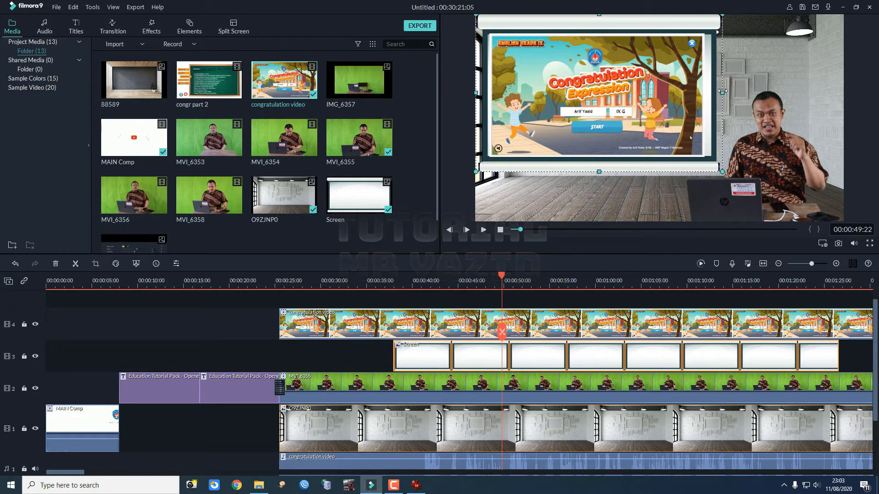
drag(722, 91, 714, 90)
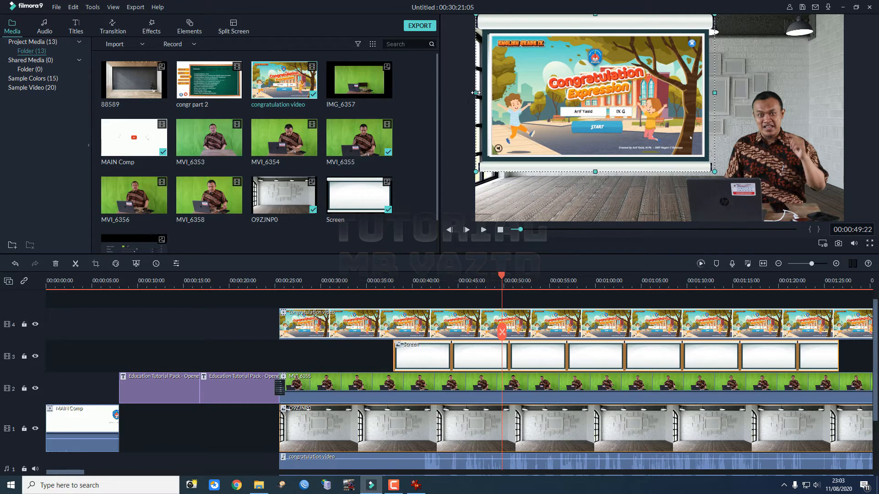
drag(476, 92, 477, 92)
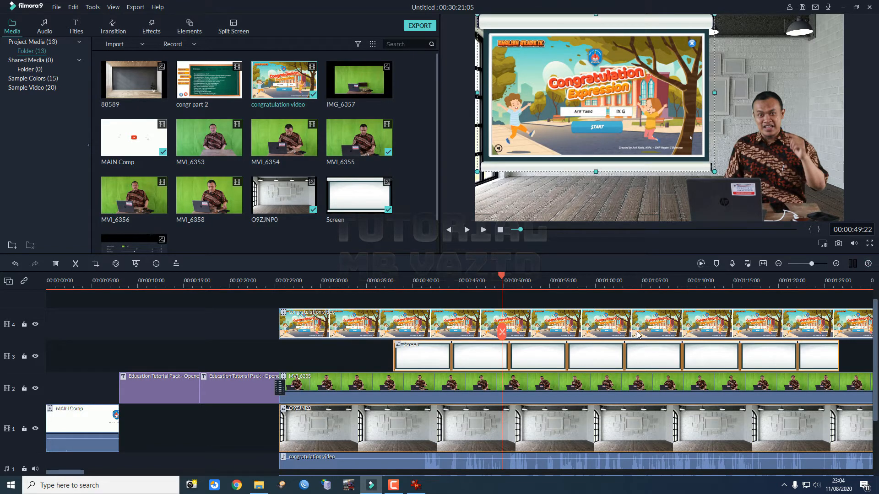
Play from 00:00:39:22 to about 00:00:43:09 to compare the presenter's sound with the detached congratulation audio.
scroll(548, 334, down, 1)
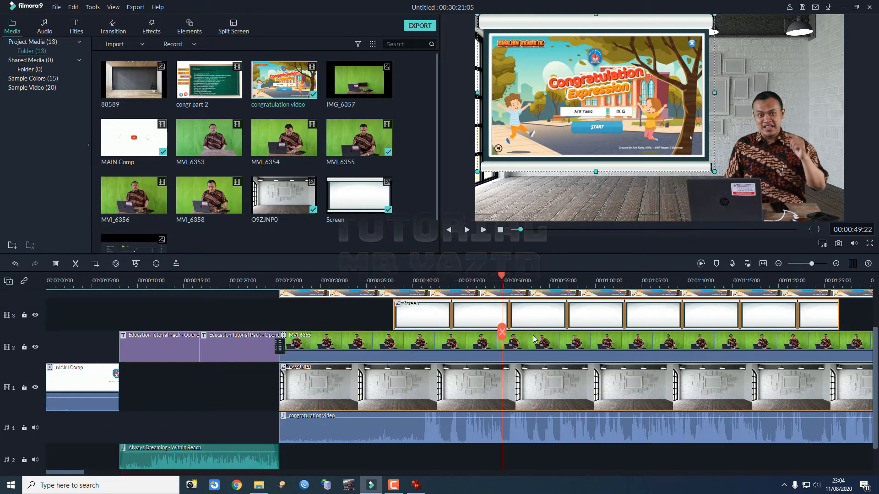
click(398, 352)
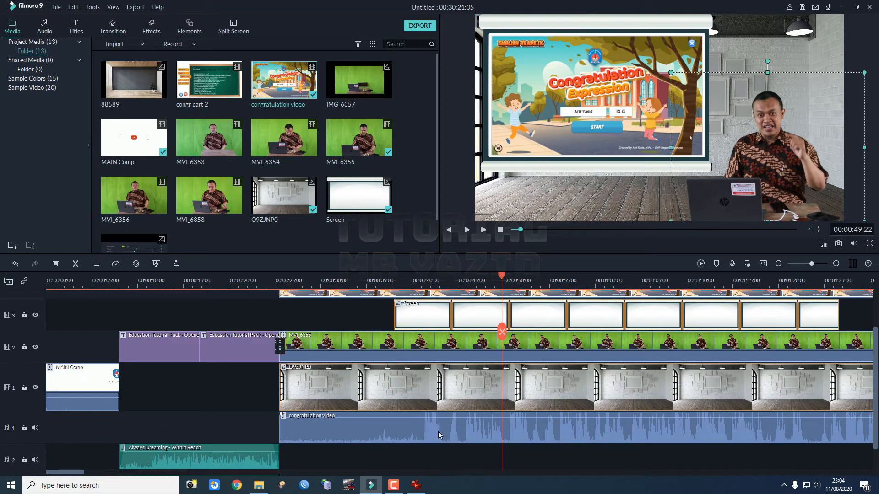
drag(443, 360, 449, 353)
drag(501, 277, 411, 277)
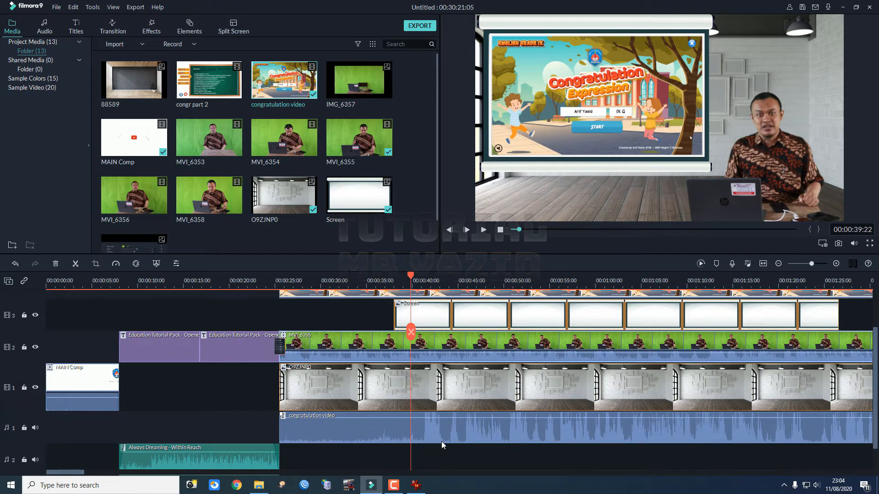
key(space)
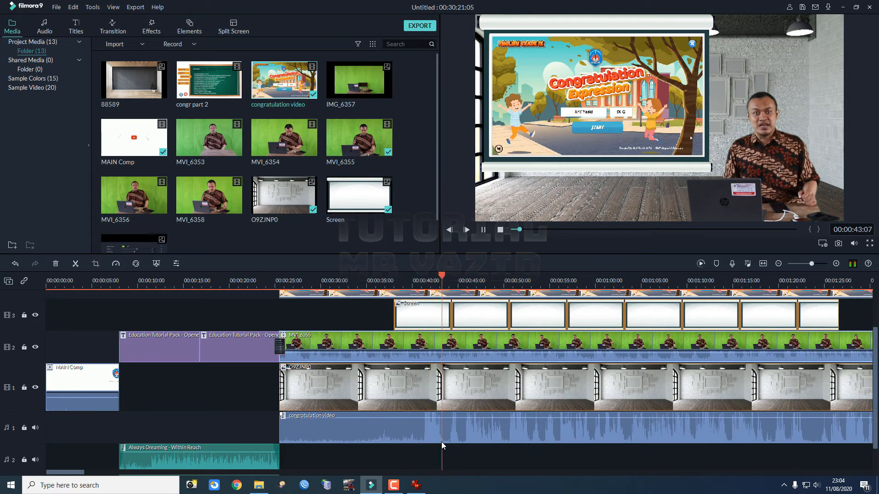
key(space)
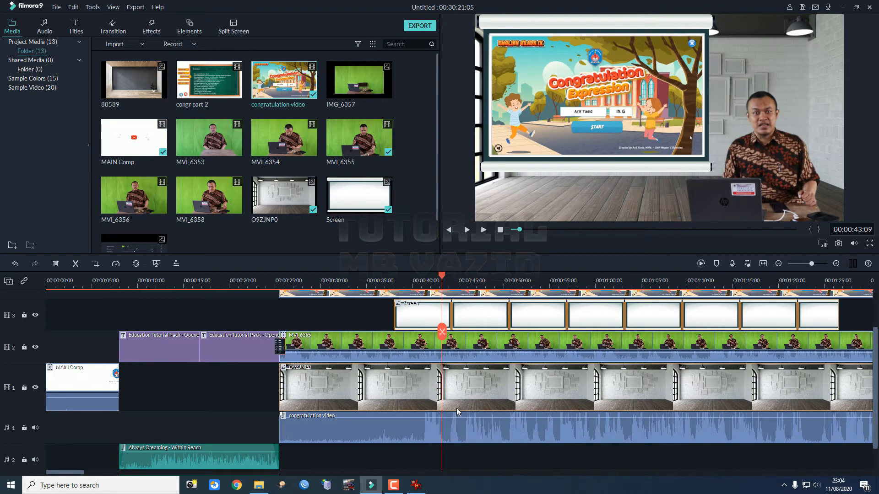
Split the detached congratulation audio at 00:00:41:02 and delete the part before the cut.
drag(442, 277, 423, 280)
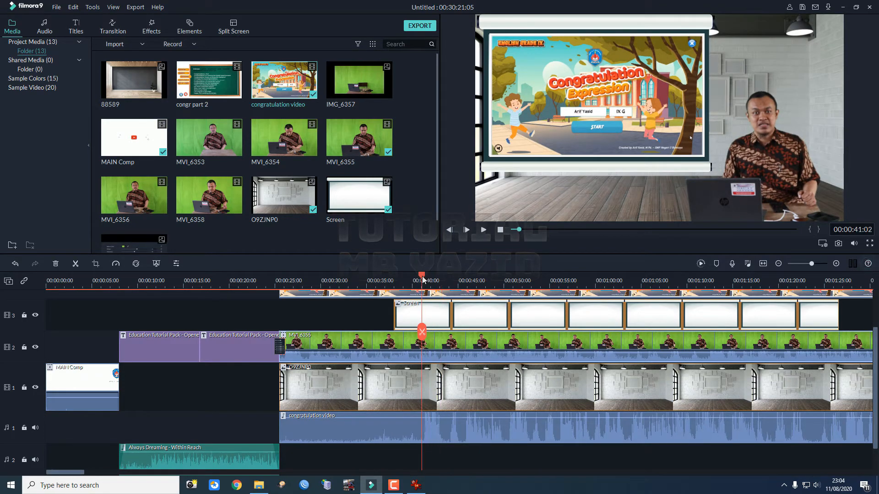
click(444, 427)
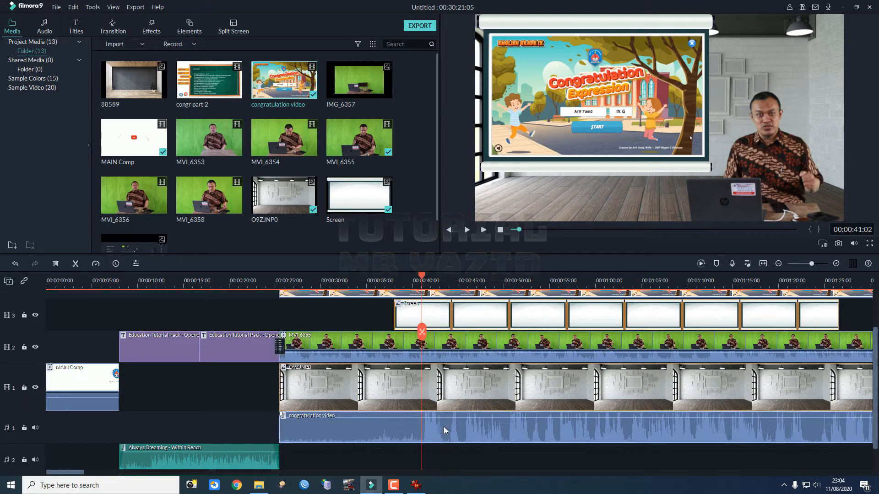
click(76, 265)
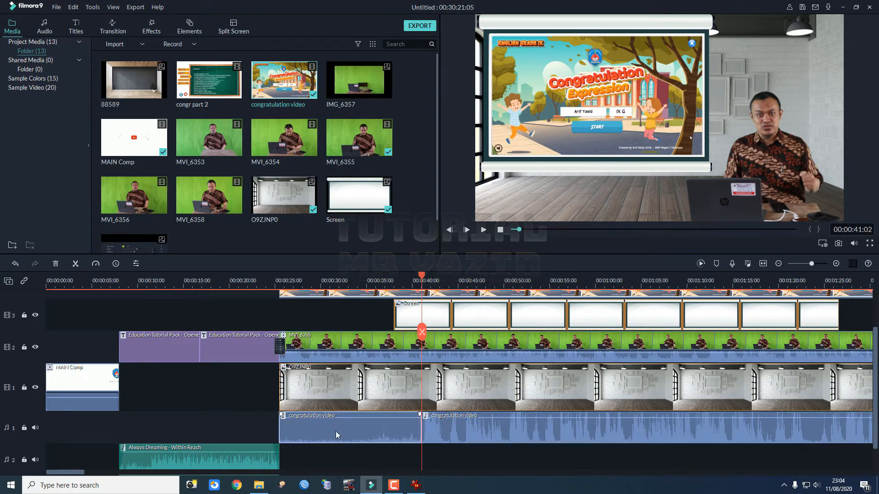
key(Delete)
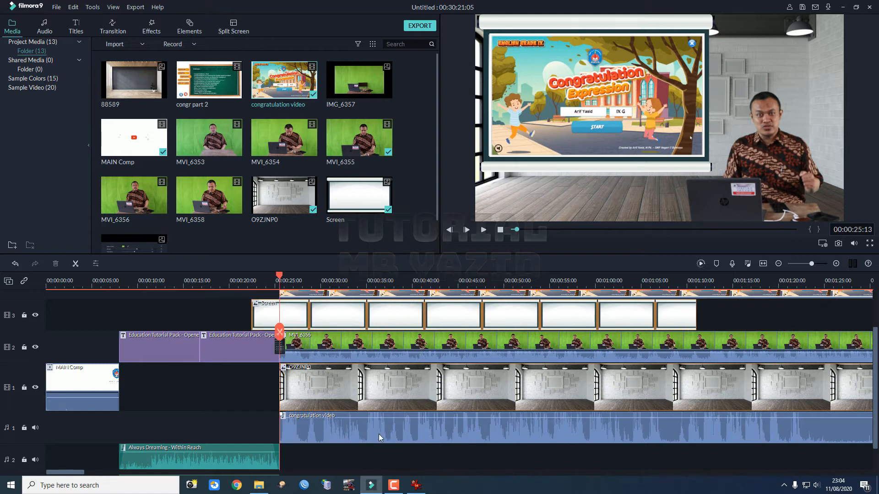
Play the shortened audio, extend its beginning slightly, and realign it with the start of the presenter clip.
key(space)
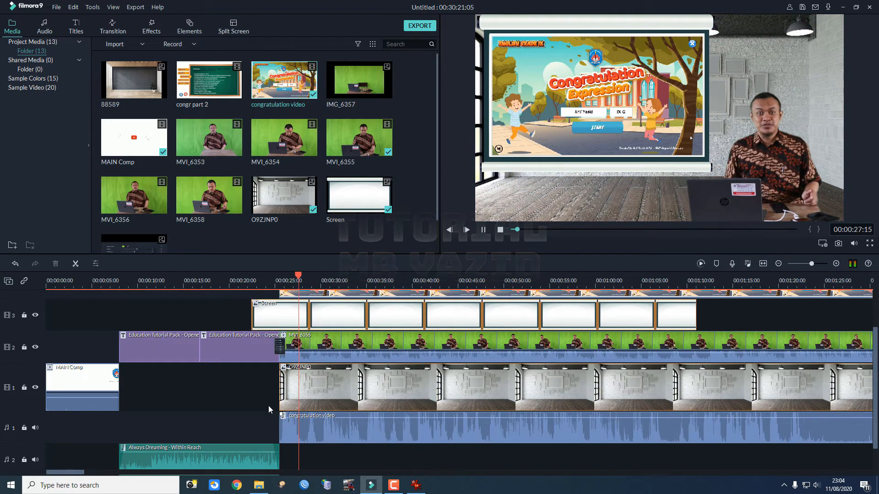
key(space)
drag(324, 430, 314, 426)
drag(342, 278, 509, 286)
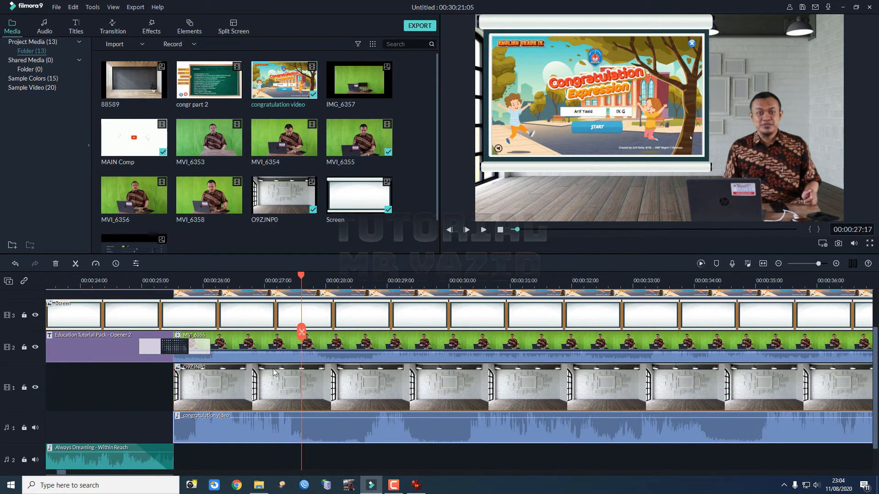
drag(239, 428, 256, 430)
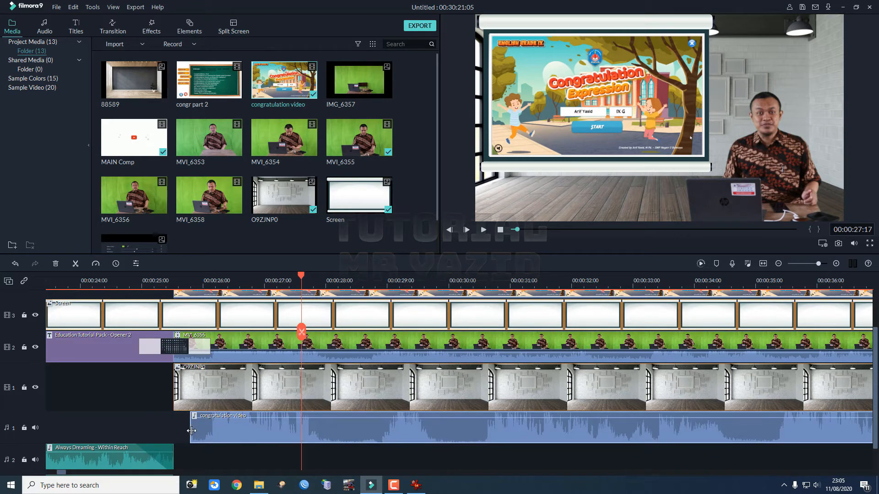
drag(190, 427, 173, 424)
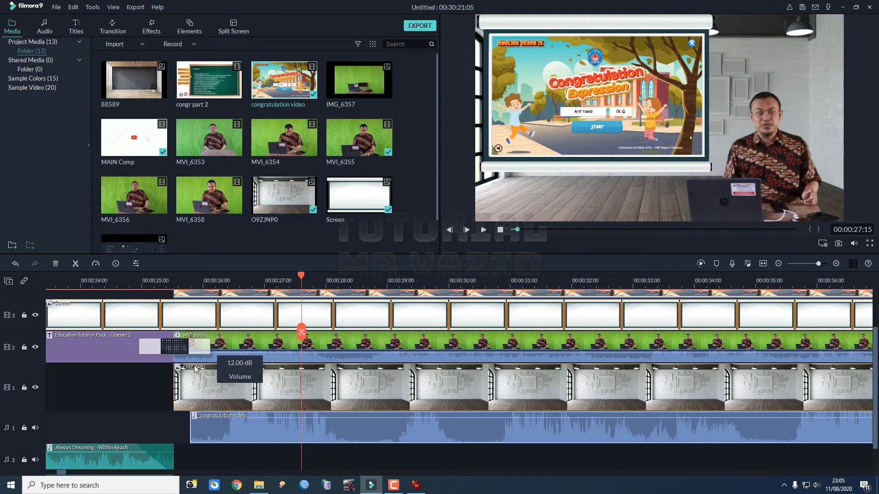
drag(260, 432, 245, 433)
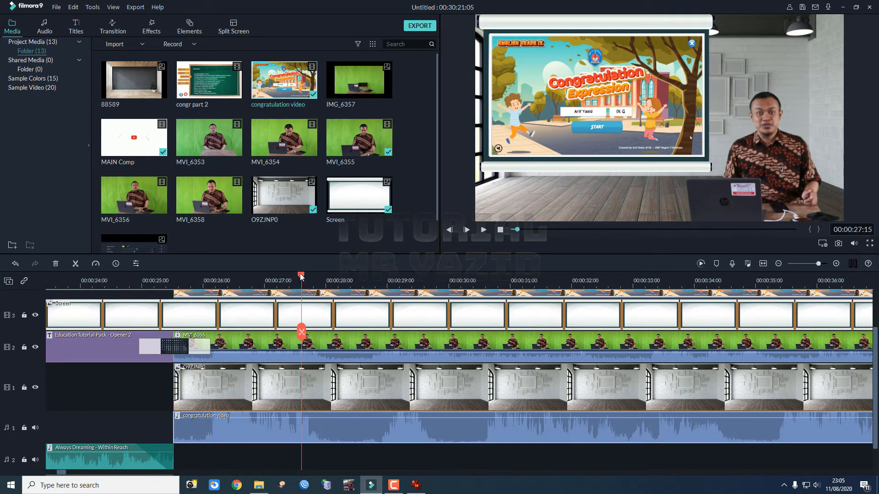
Play from about 00:00:26 to 00:00:27:19 to check the audio's sync with the presenter.
drag(301, 276, 206, 280)
key(space)
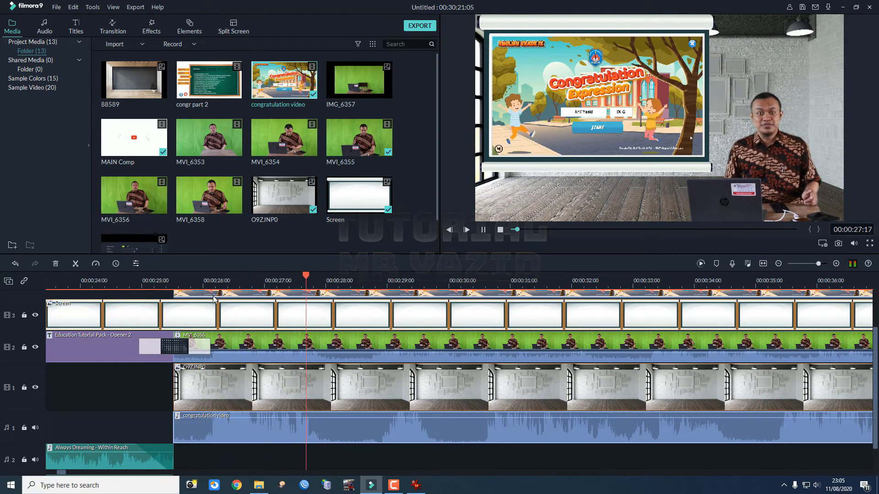
key(space)
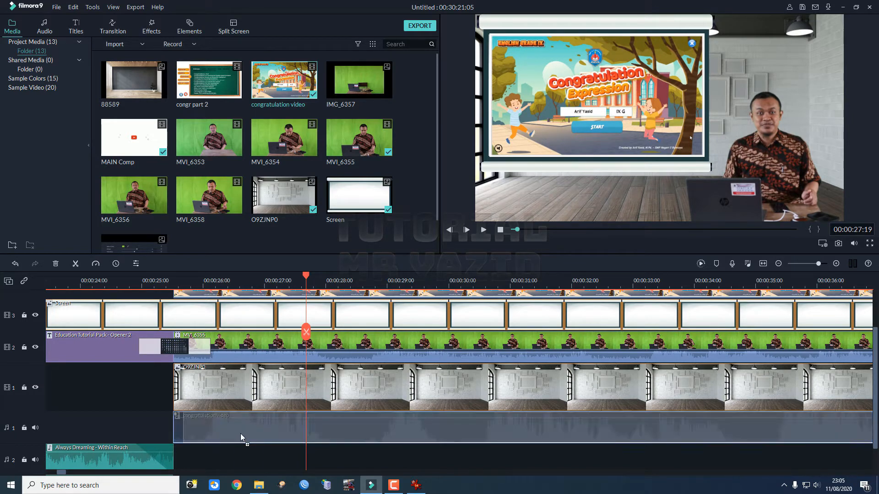
Extend the congratulation audio's beginning a little more, realign it with the presenter clip's start, and return the playhead to 00:00:26:01.
drag(175, 429, 173, 430)
drag(256, 432, 251, 432)
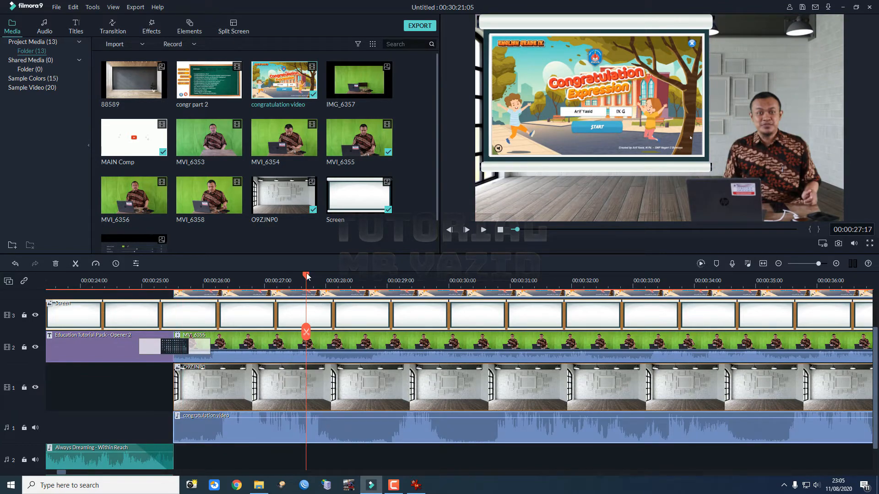
drag(288, 278, 207, 280)
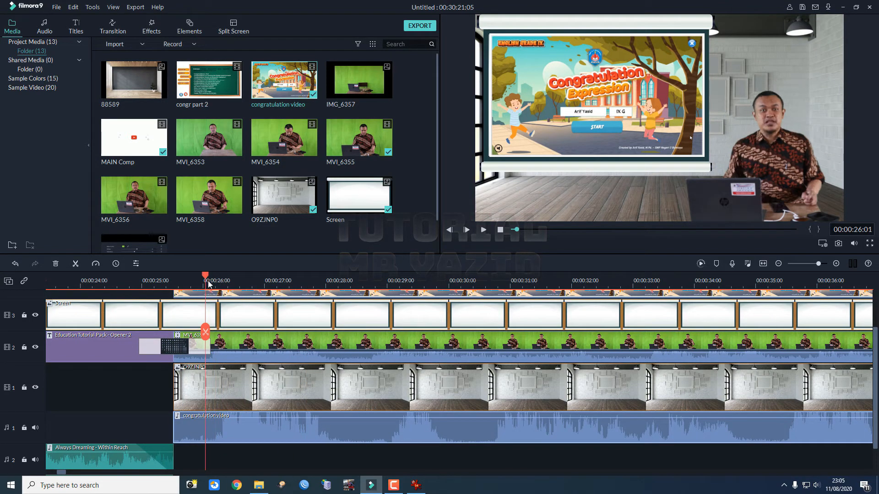
Play the audio from 00:00:26:01, trim its beginning slightly while keeping it aligned with the presenter clip's start, and return the playhead.
key(space)
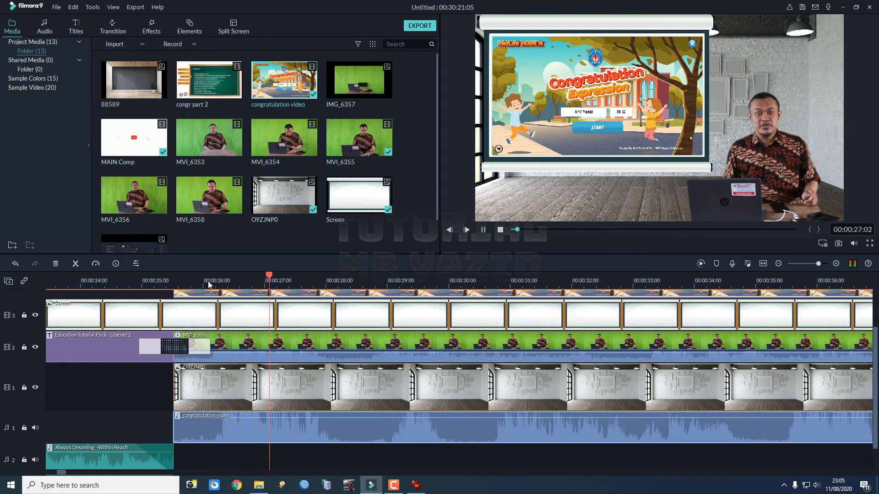
key(space)
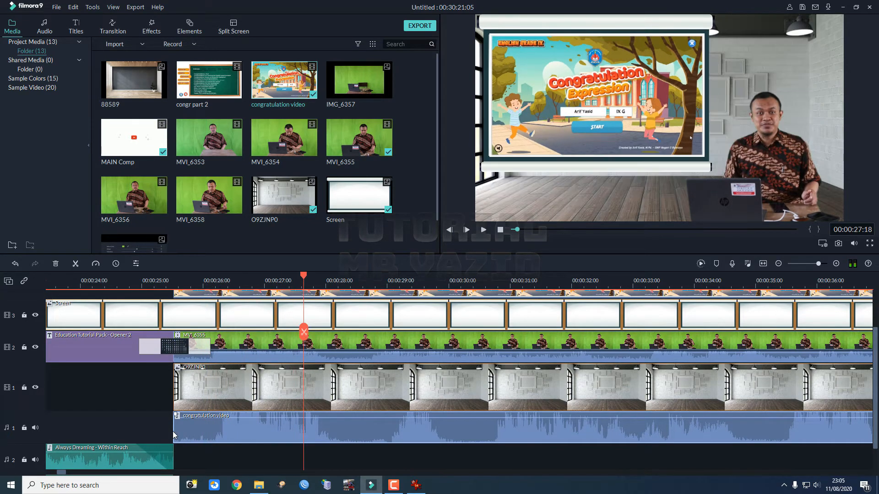
drag(174, 432, 179, 432)
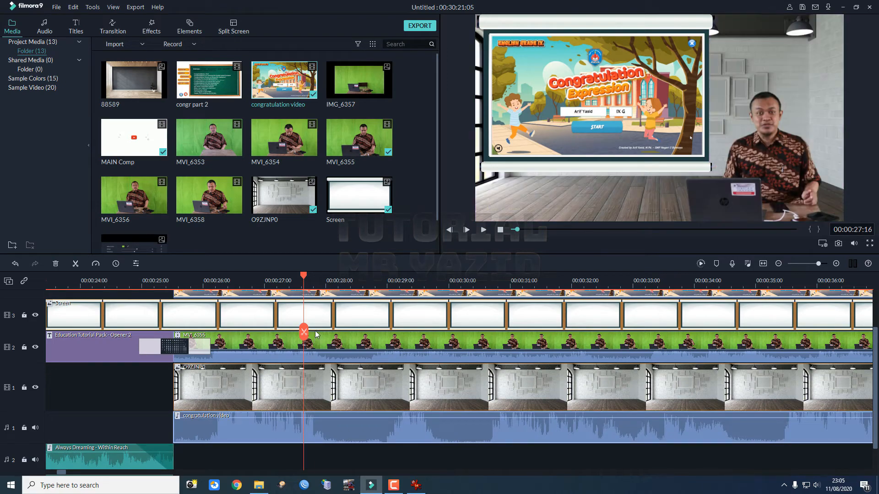
drag(305, 283, 207, 279)
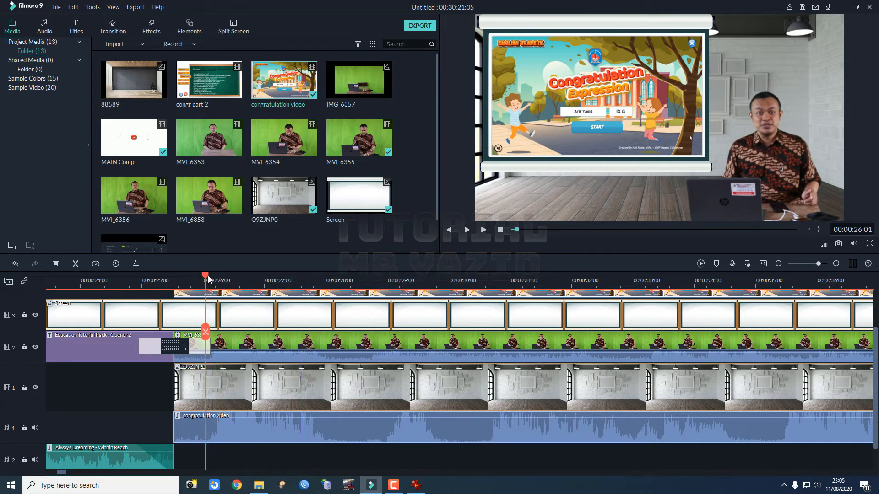
Play from 00:00:26:01 and again from 00:00:26:23 to check that the congratulation audio matches the presenter's speech.
key(space)
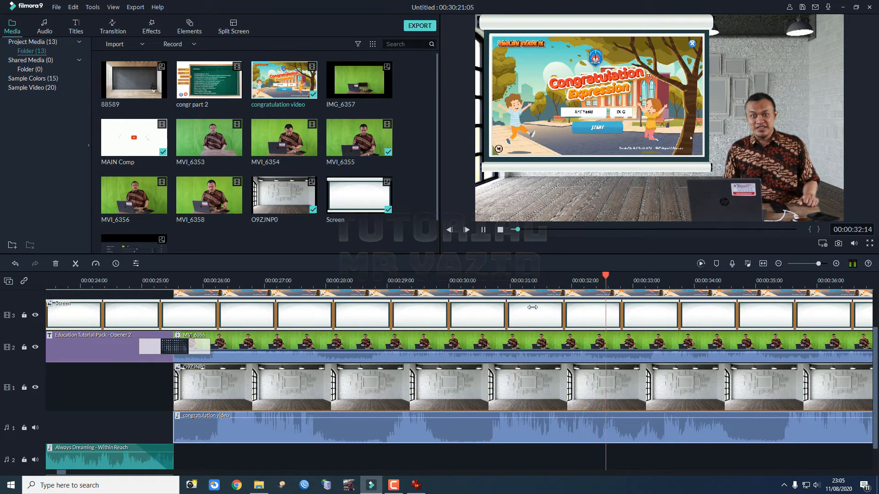
key(space)
drag(608, 281, 263, 285)
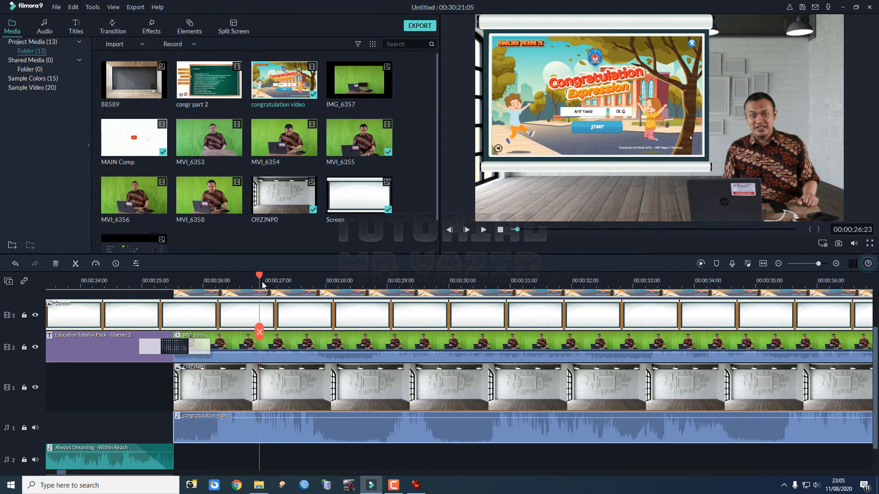
key(space)
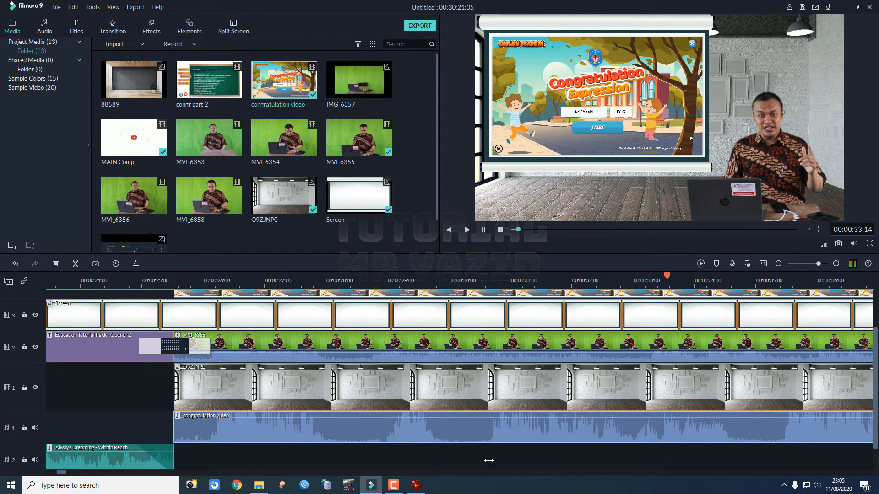
key(space)
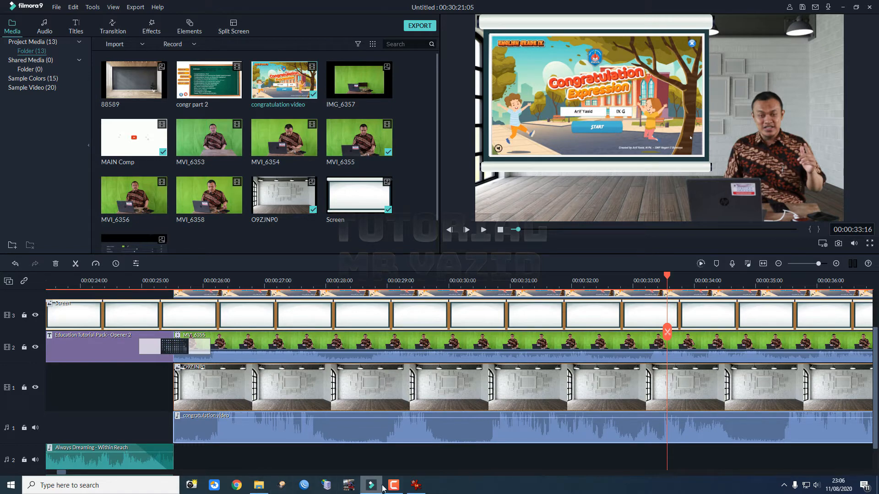
click(399, 490)
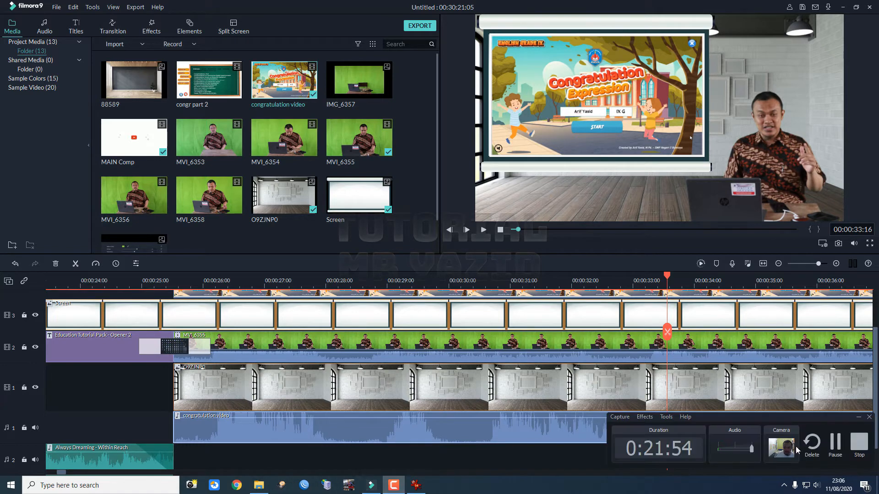
click(835, 443)
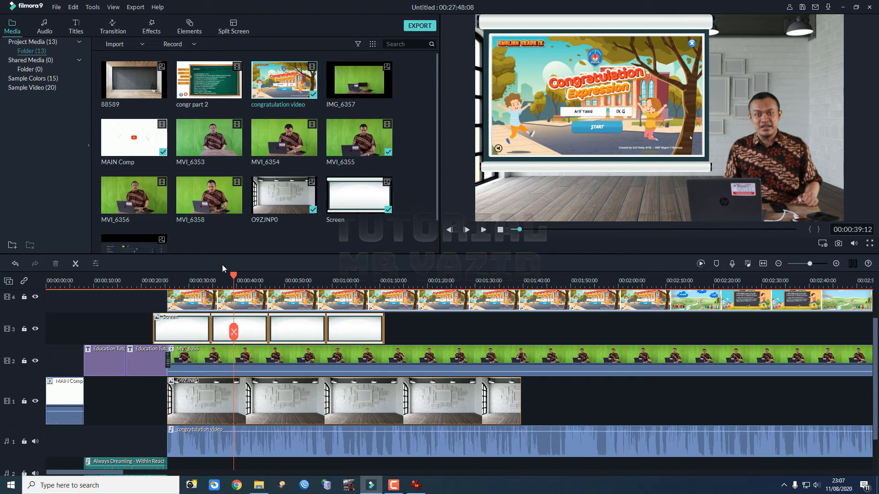
Play the composition from the start of the presenter clip to about 00:01:12 to review the scene.
drag(234, 277, 166, 308)
key(space)
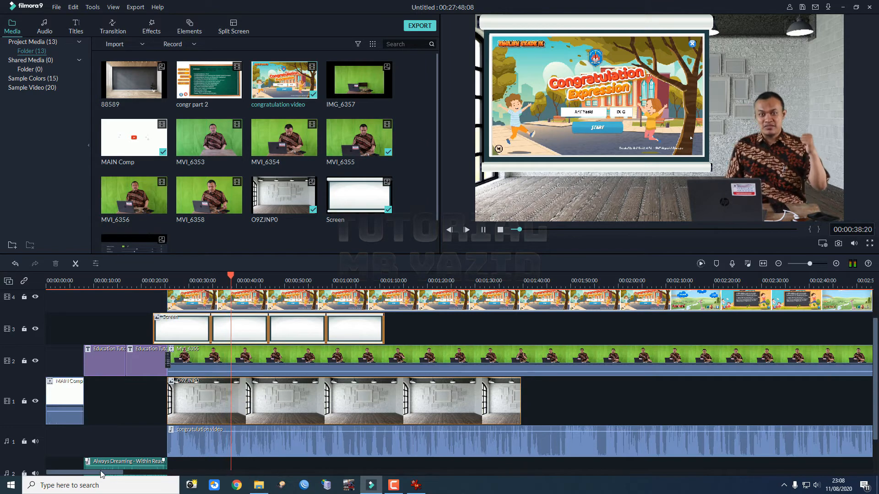
scroll(117, 476, right, 5)
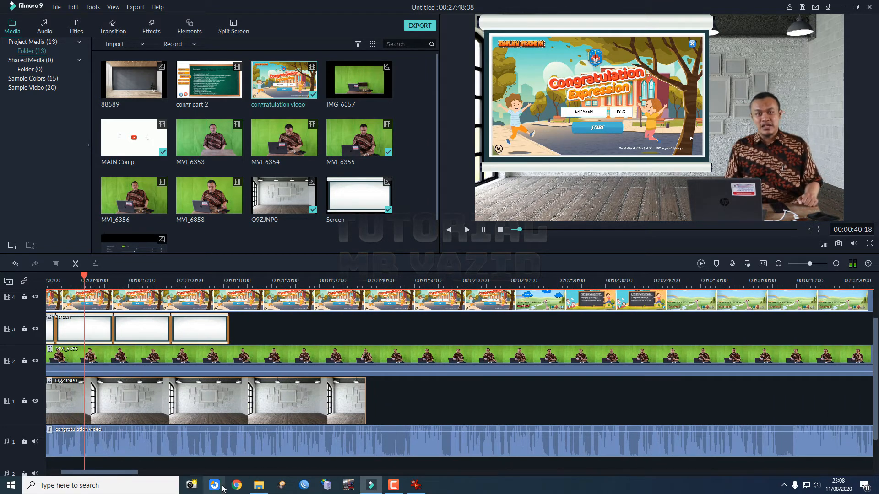
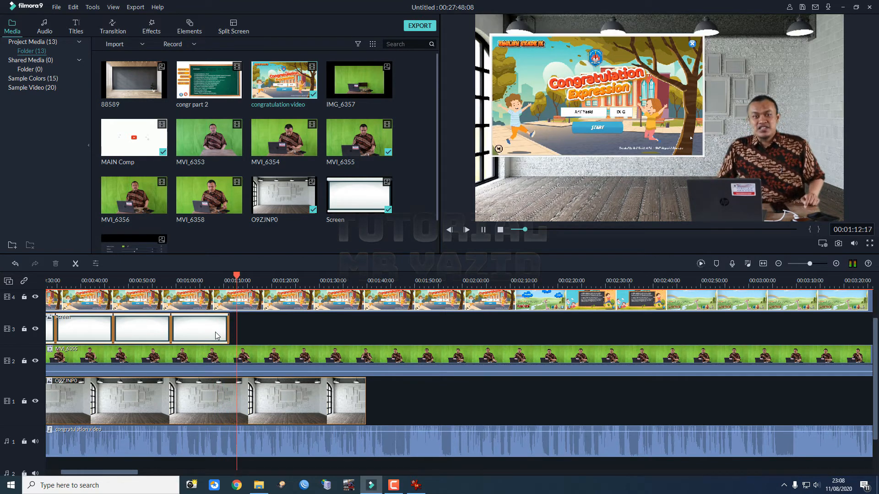
Extend the Screen image on video track 3 until it ends at about 00:07:38.
click(226, 333)
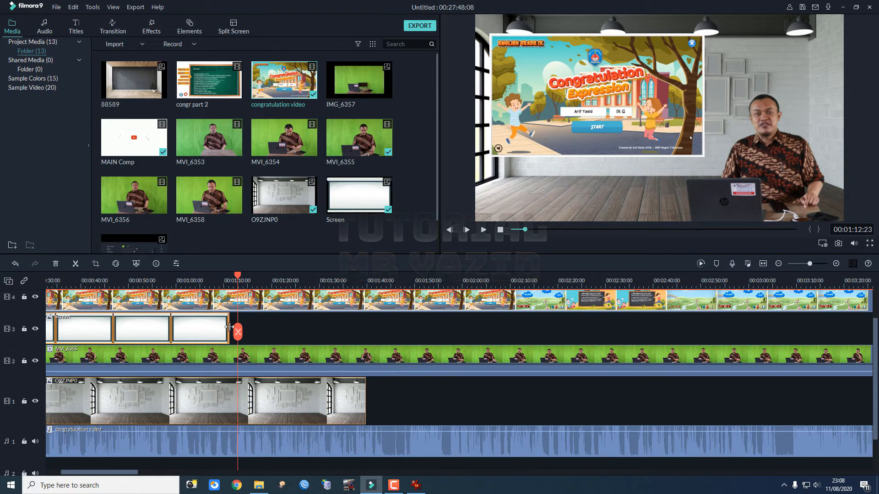
drag(229, 326, 799, 333)
drag(134, 475, 193, 474)
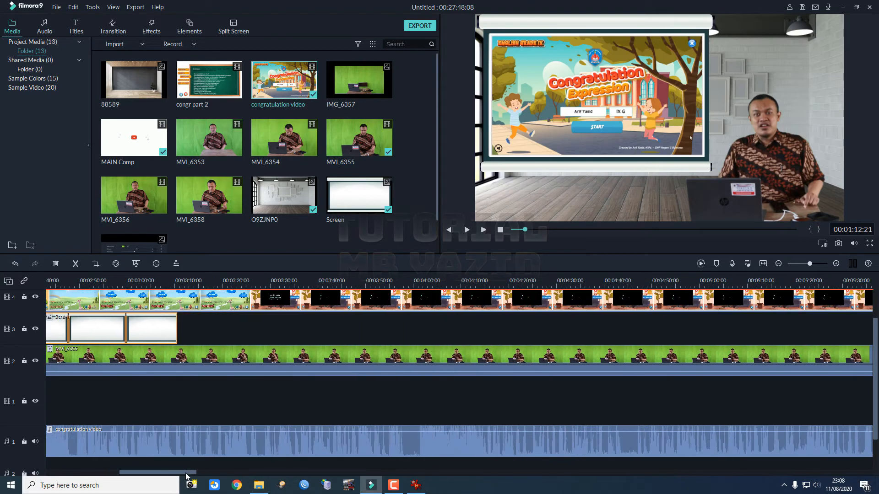
drag(177, 327, 746, 325)
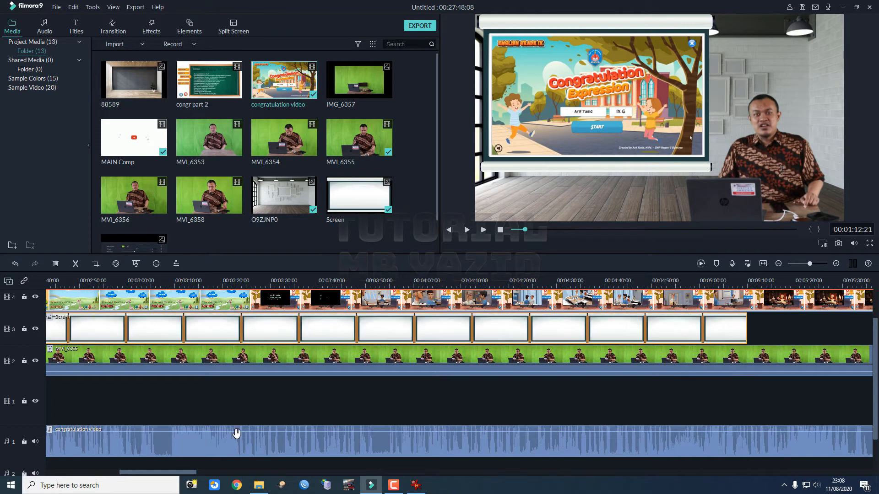
drag(180, 469, 232, 468)
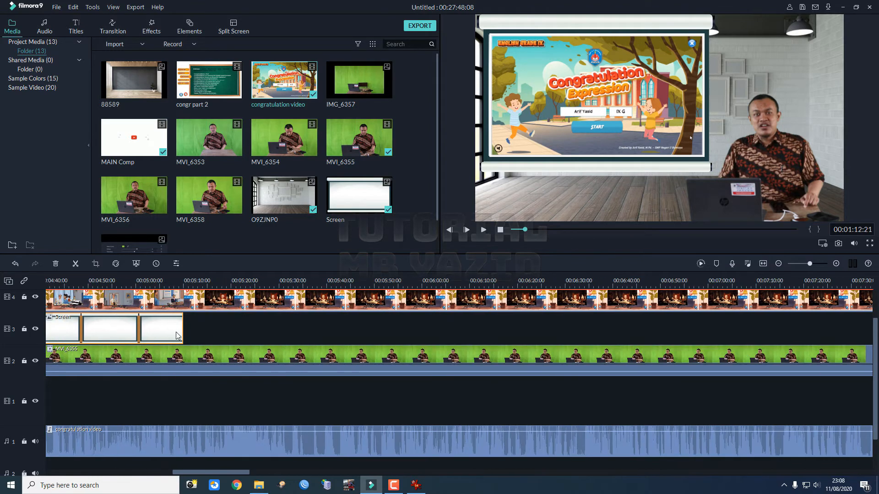
drag(182, 331, 778, 329)
drag(245, 471, 296, 471)
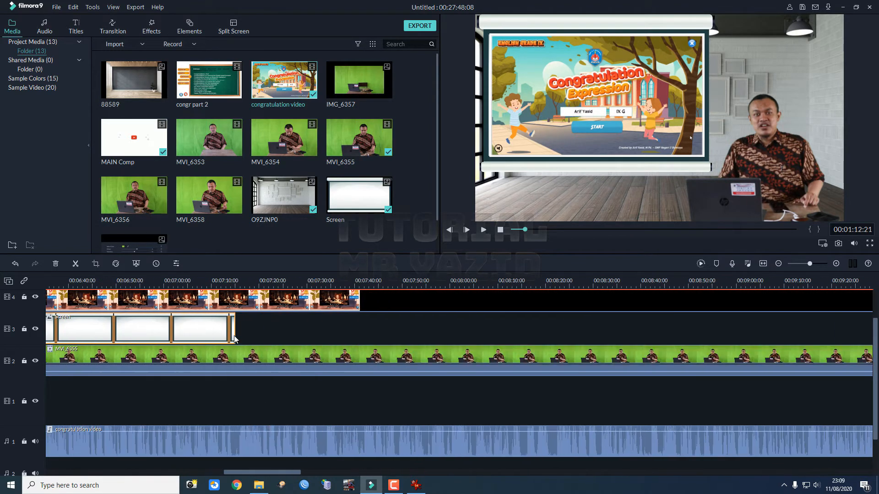
drag(233, 330, 360, 330)
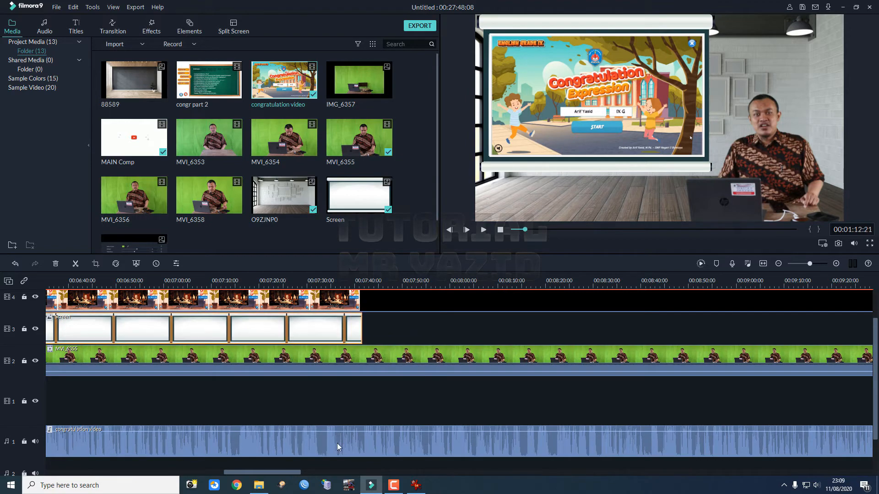
Extend the O9ZJNP0 background image on video track 1 until it ends with the presenter clip, at about 00:10:17.
drag(295, 471, 133, 476)
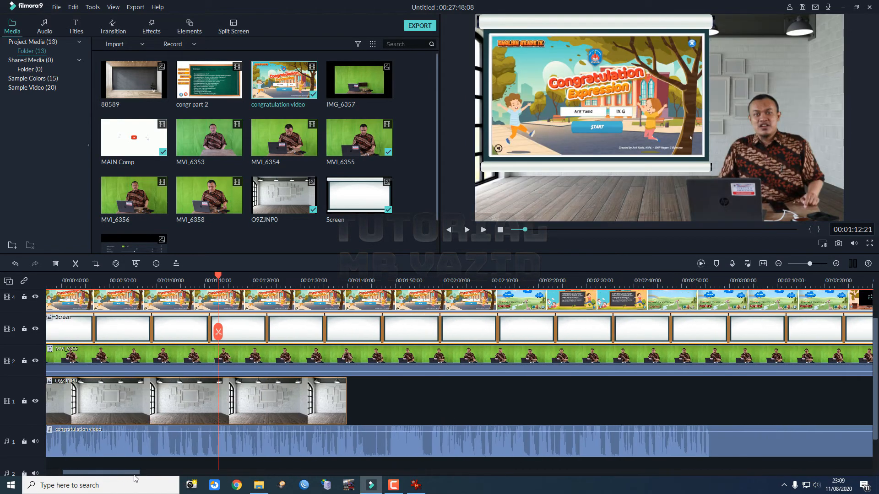
click(341, 404)
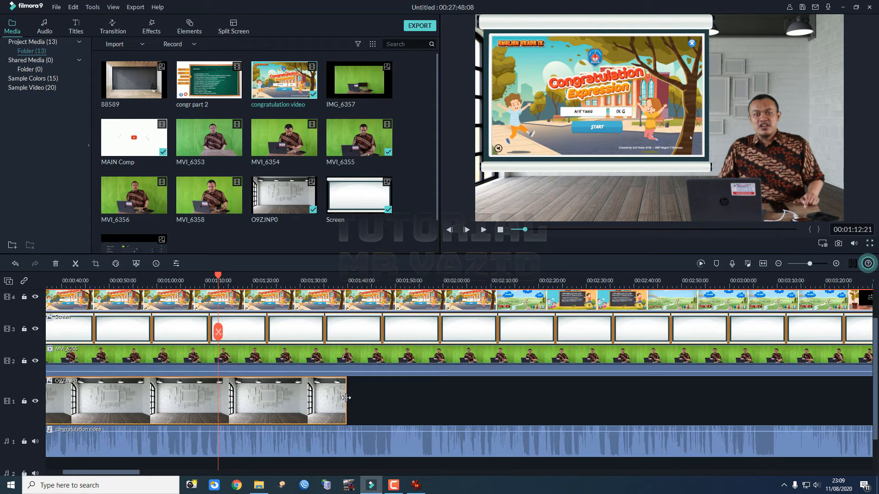
drag(347, 403, 868, 401)
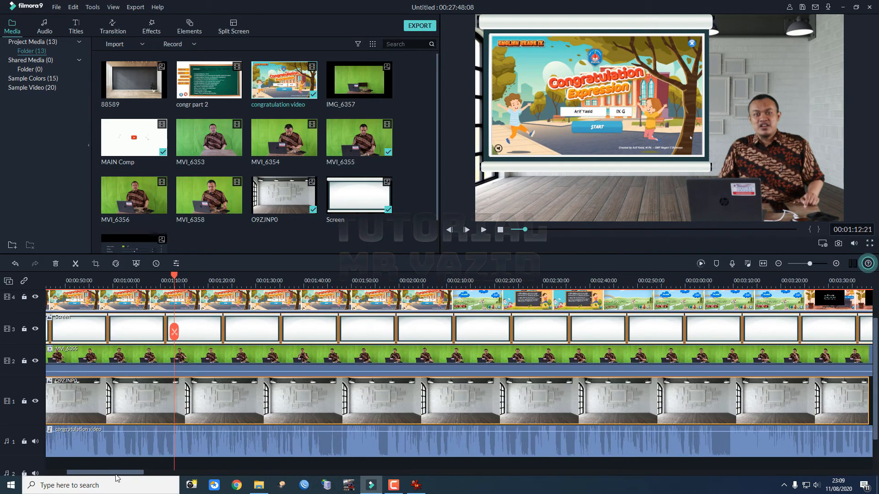
drag(118, 472, 189, 473)
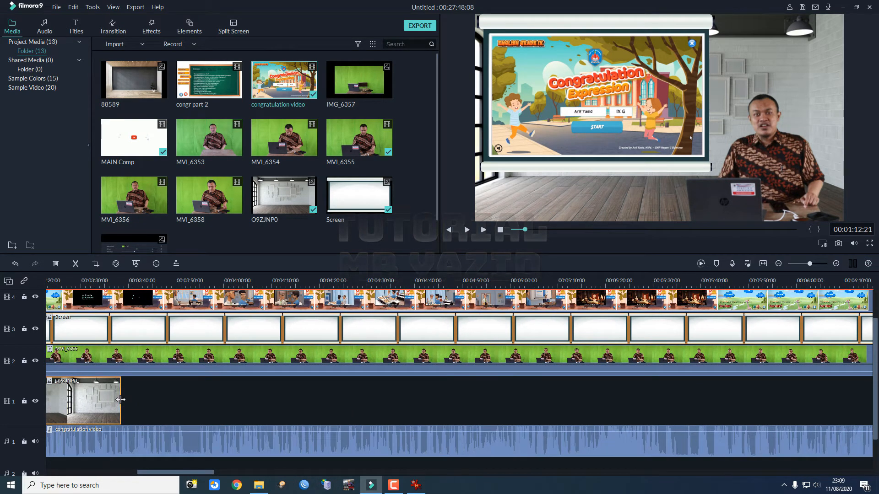
drag(121, 399, 869, 401)
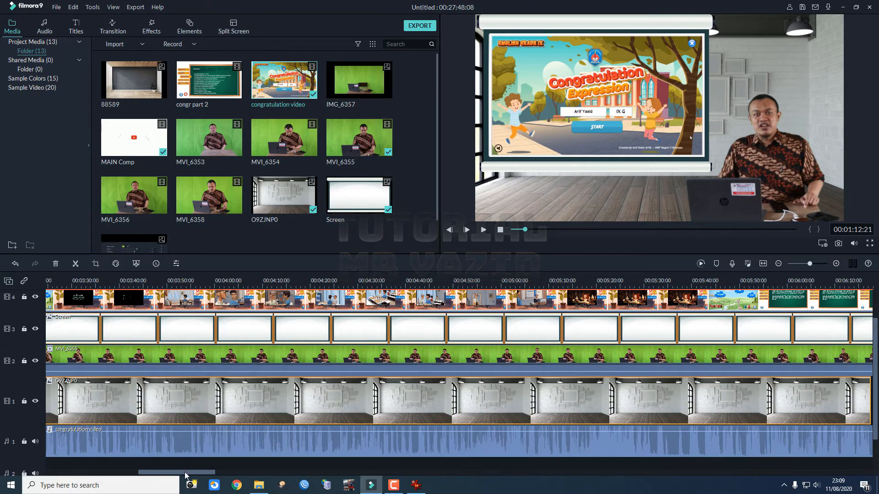
drag(185, 472, 223, 472)
click(474, 402)
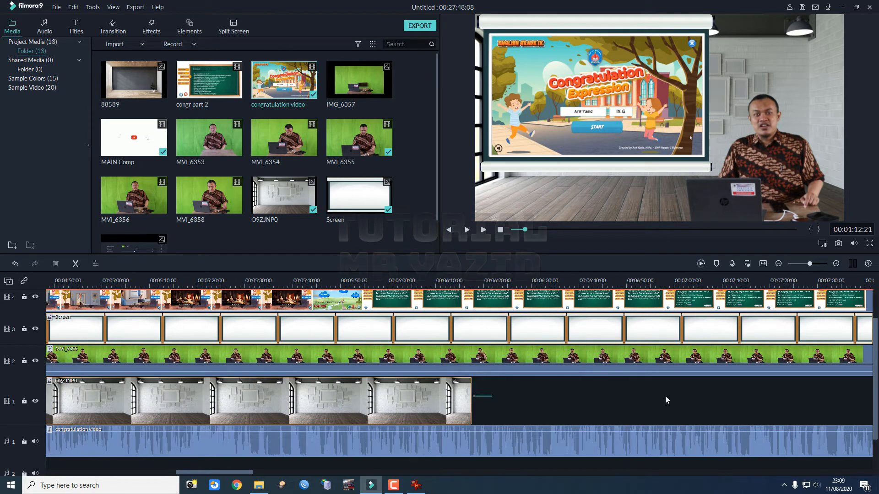
click(467, 401)
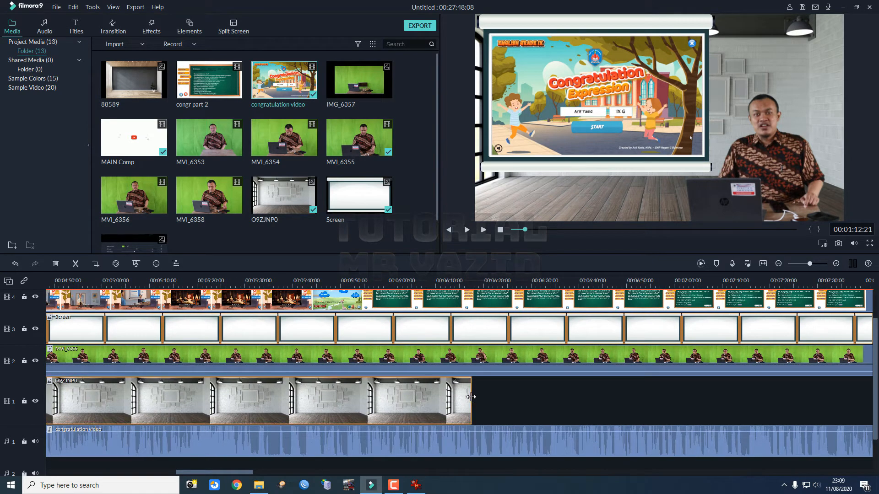
drag(471, 397, 869, 398)
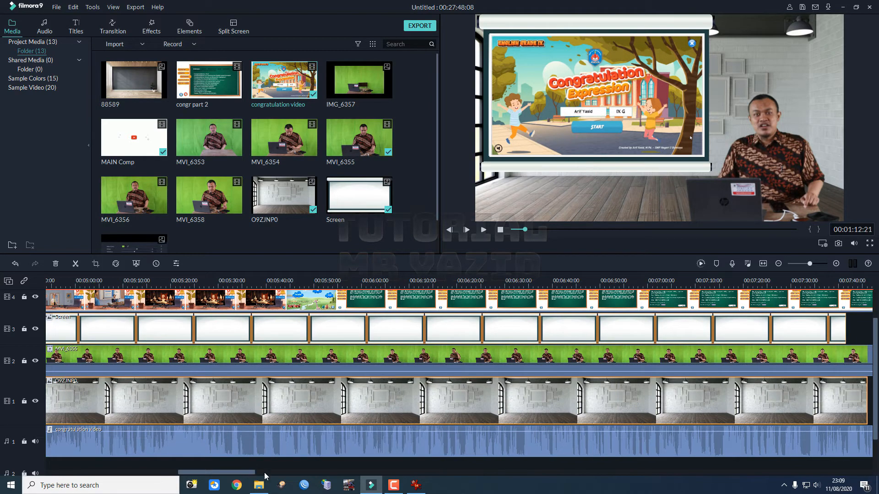
drag(265, 472, 301, 474)
drag(315, 403, 862, 405)
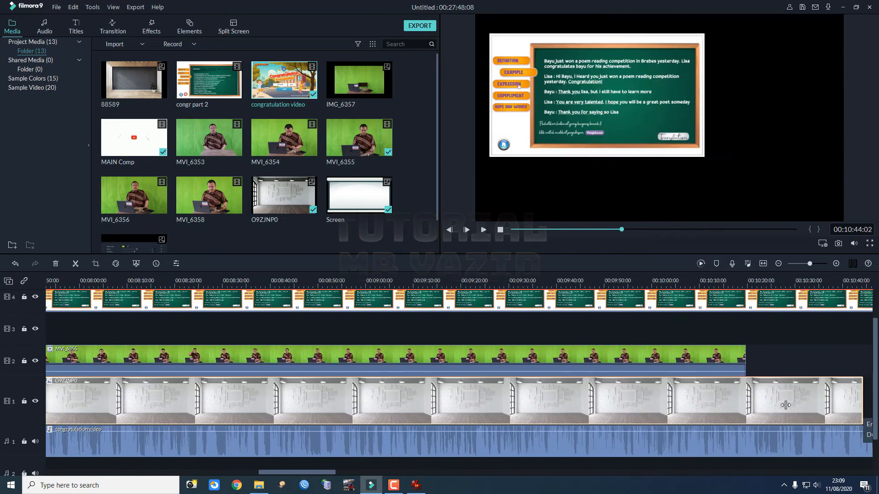
drag(786, 405, 745, 405)
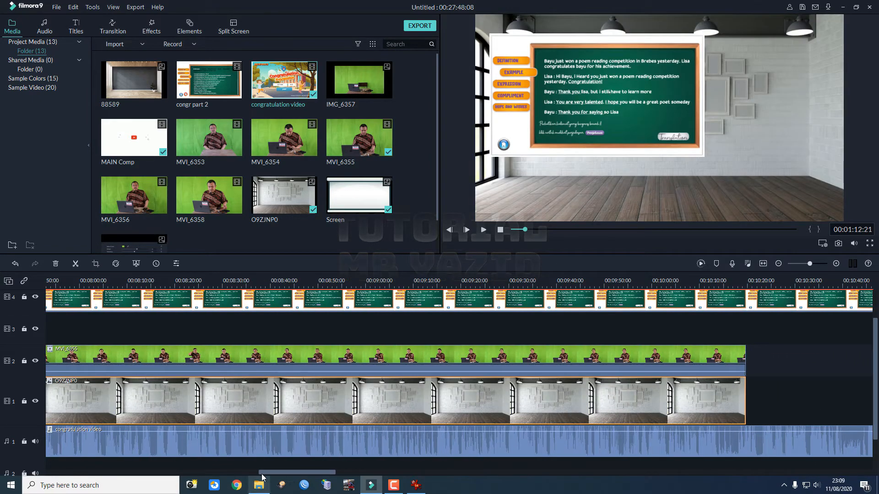
Play from about 00:01:12 to 00:01:36 to check the extended projector screen and background behind the presenter.
drag(279, 471, 201, 470)
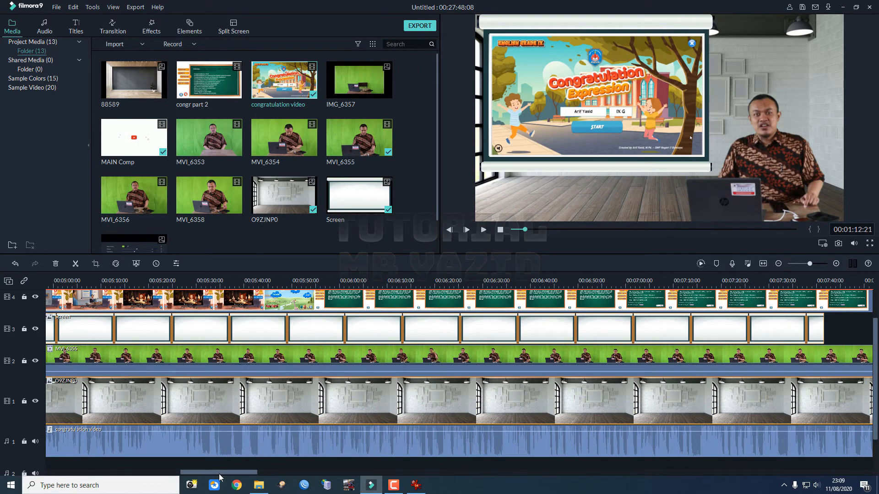
drag(220, 477, 81, 481)
key(space)
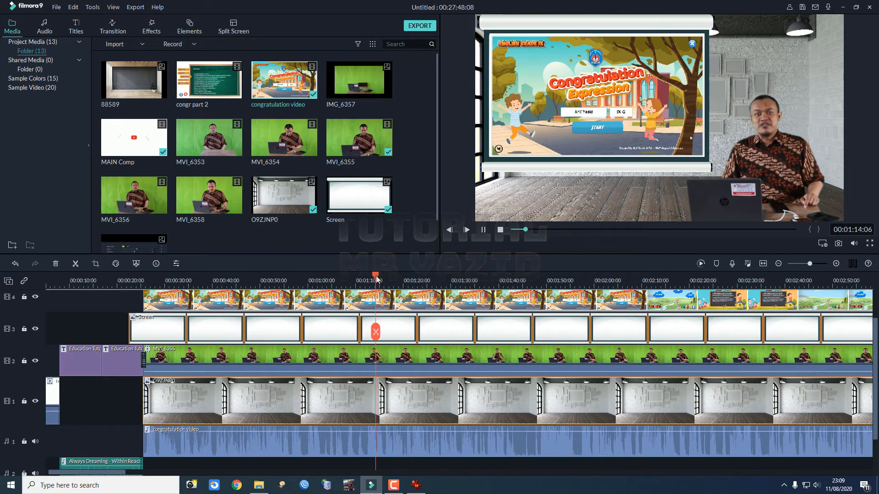
key(space)
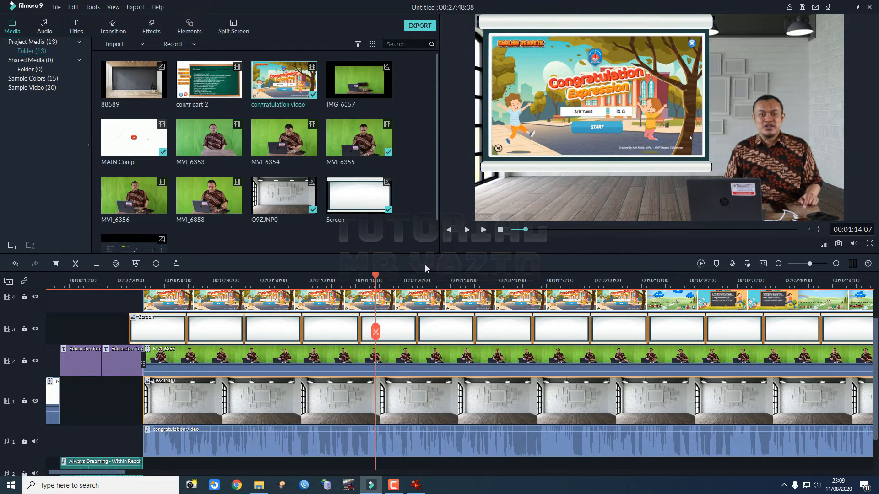
click(483, 231)
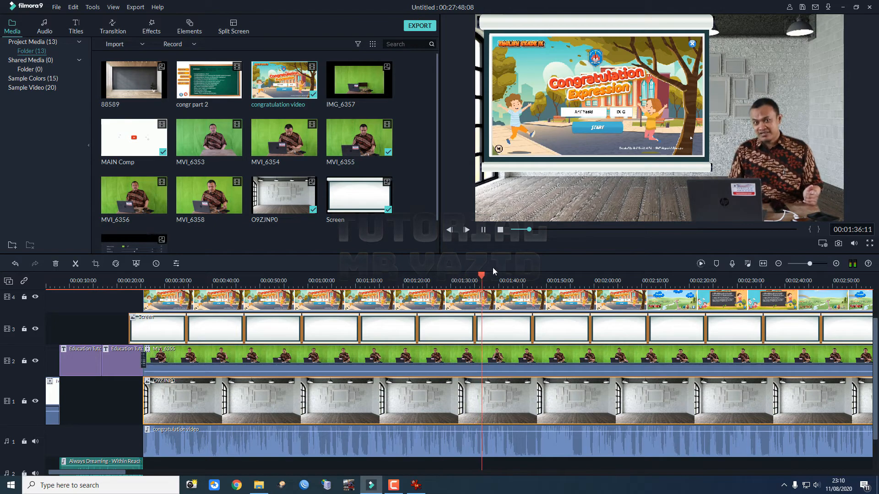
Return the playhead to 00:00:21:21 and shift the Screen image so its start aligns with the presenter clip's start.
drag(482, 276, 128, 316)
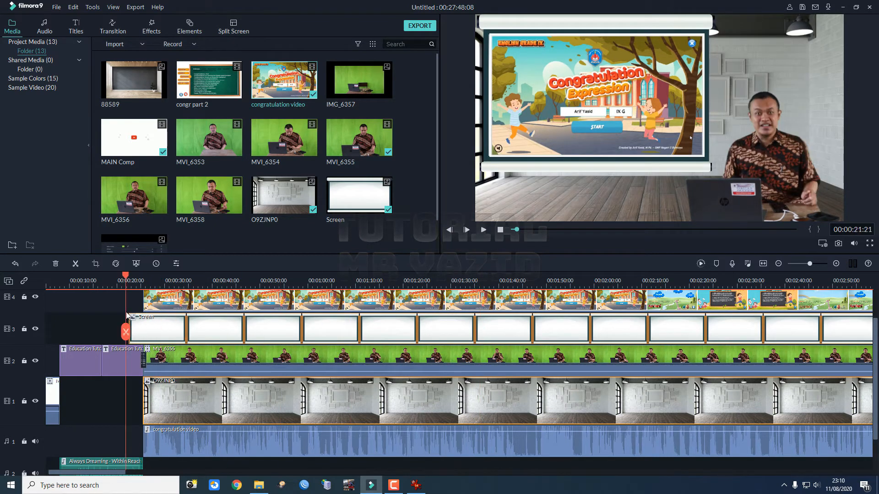
drag(177, 338, 204, 340)
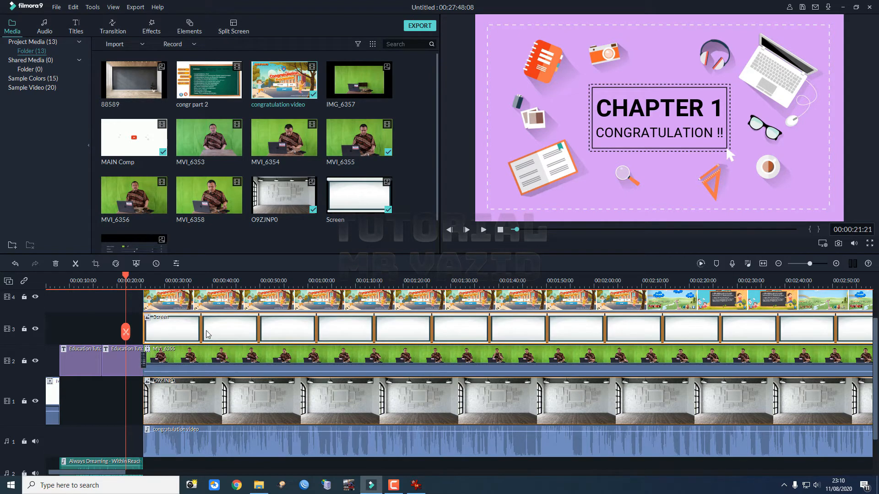
Shift the O9ZJNP0 background image on video track 1 about one second earlier and play the transition into the presenter scene.
key(space)
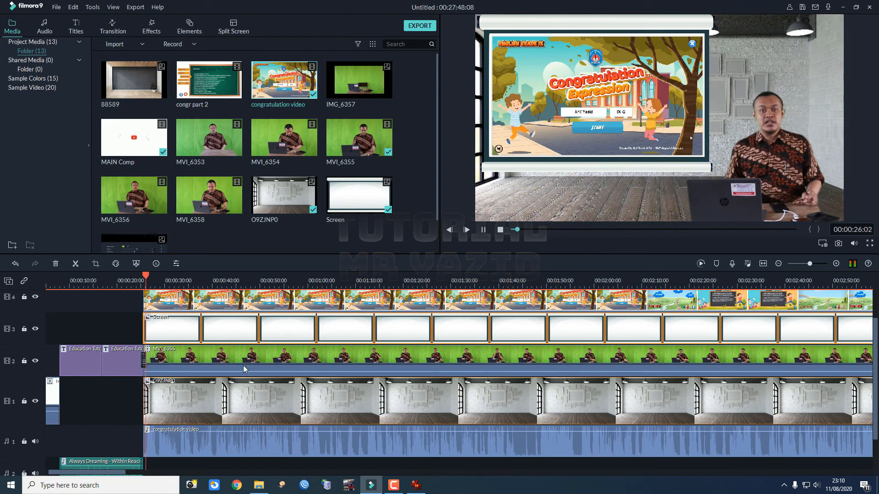
key(space)
click(157, 394)
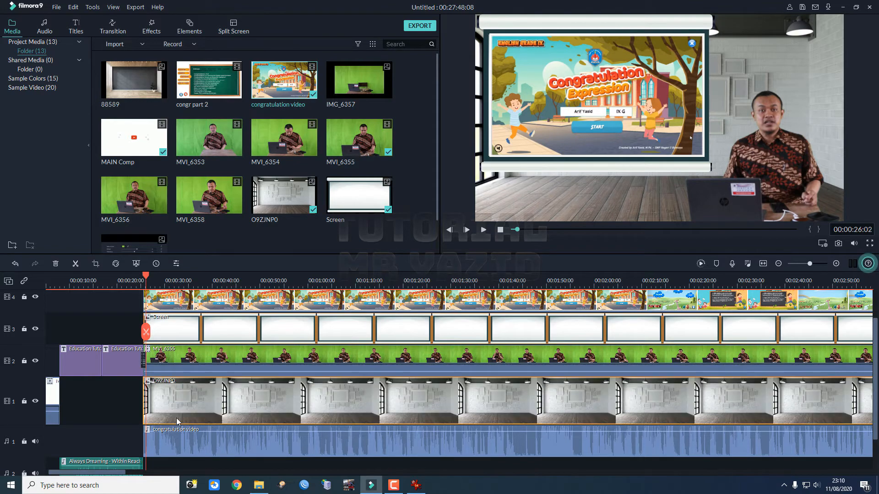
drag(196, 399, 191, 400)
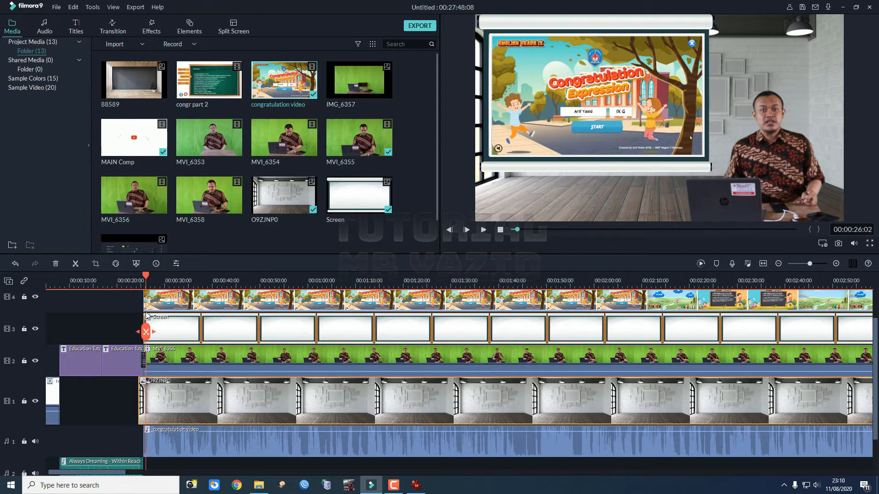
drag(146, 283, 140, 282)
key(space)
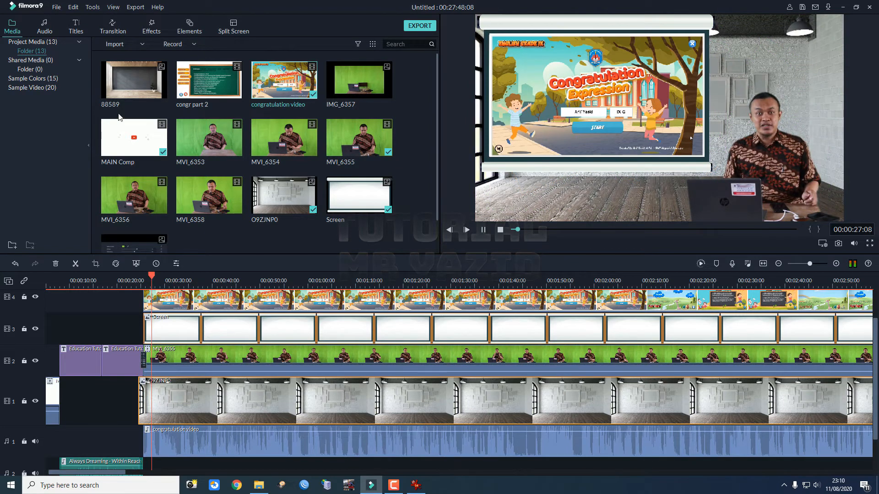
key(space)
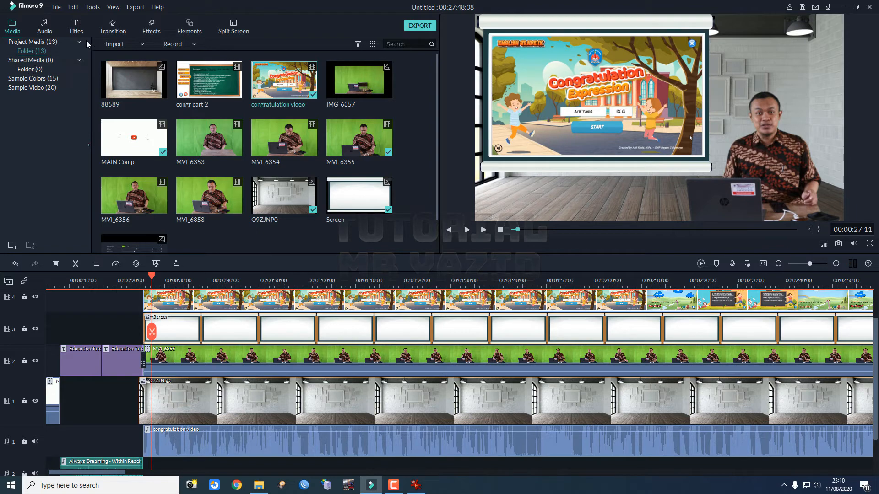
Add a Fade transition to the start of the congratulation video on video track 4.
click(113, 25)
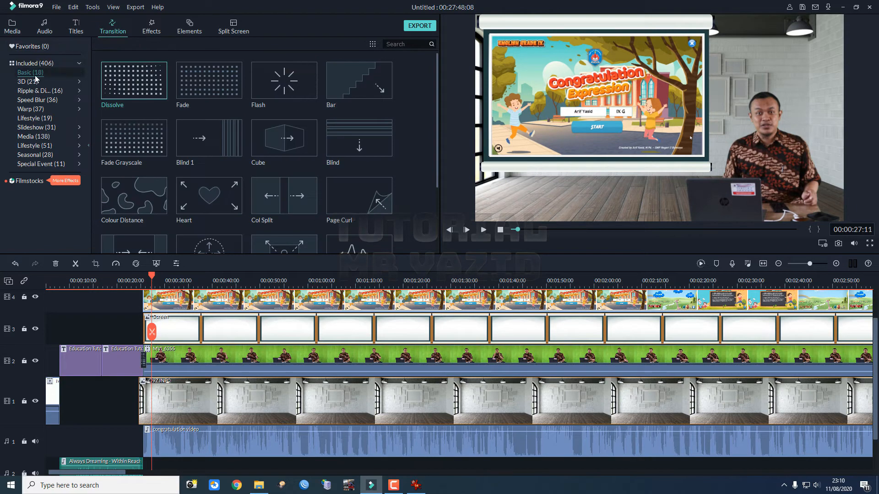
drag(232, 80, 153, 304)
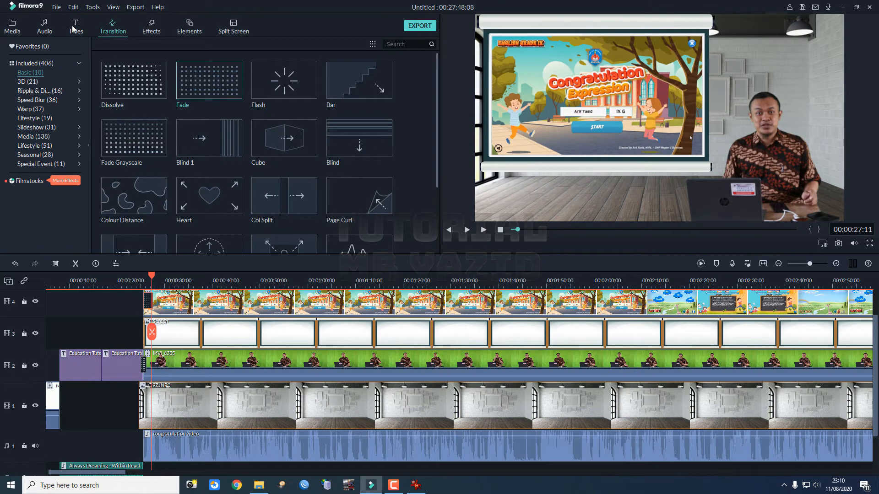
Browse the Media, Lifestyle, Titles, End Credits and Subtitles title templates for a caption to overlay on the presenter scene.
click(75, 23)
scroll(273, 133, up, 5)
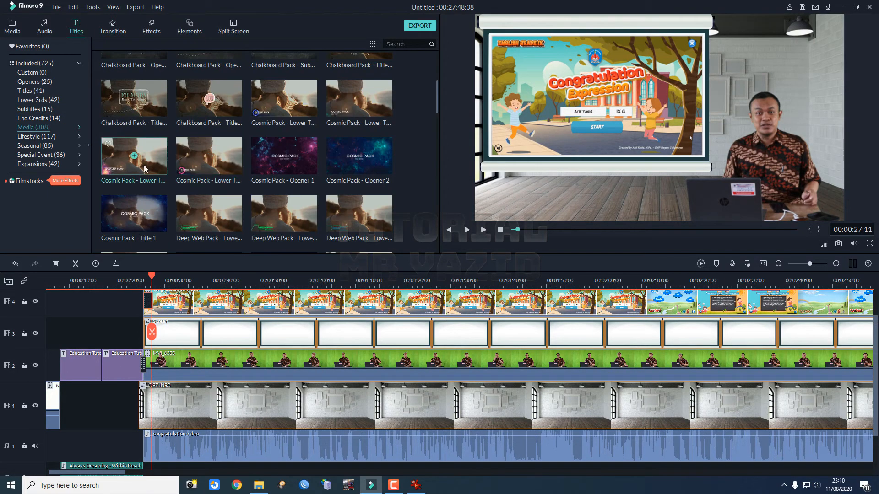
scroll(273, 133, down, 5)
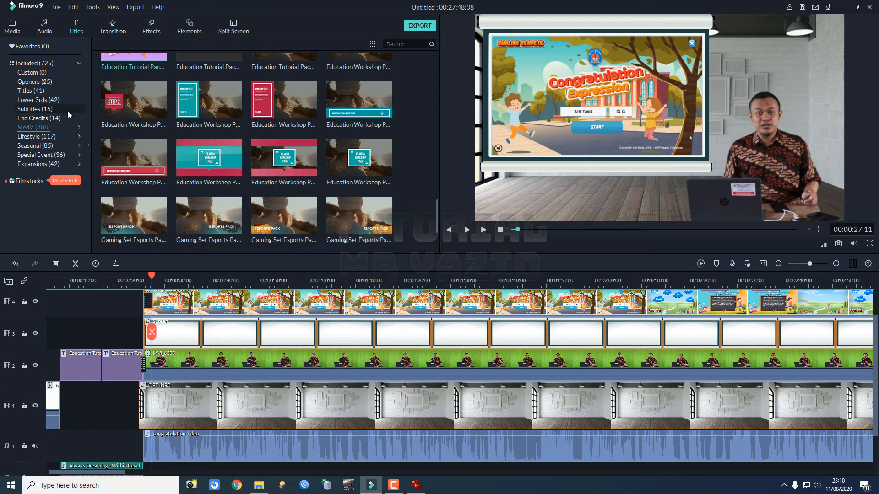
scroll(154, 142, down, 4)
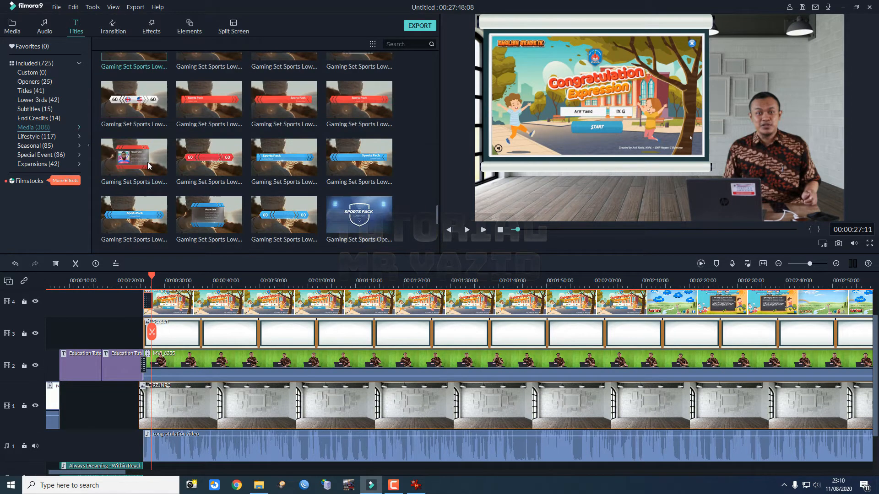
click(55, 138)
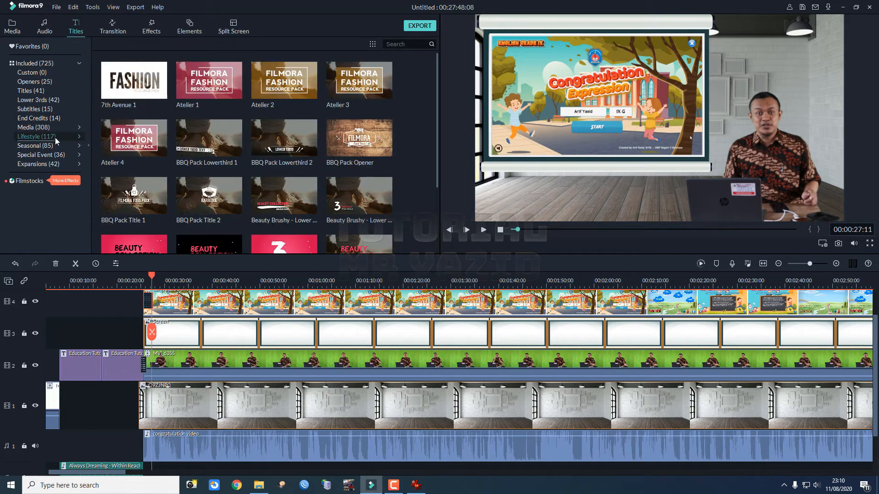
scroll(107, 144, down, 3)
scroll(224, 178, down, 3)
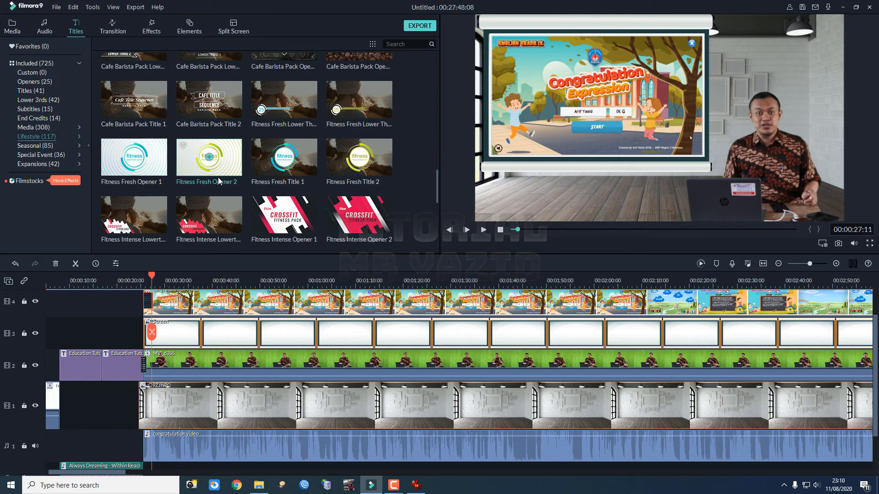
scroll(219, 180, down, 3)
scroll(219, 180, down, 3)
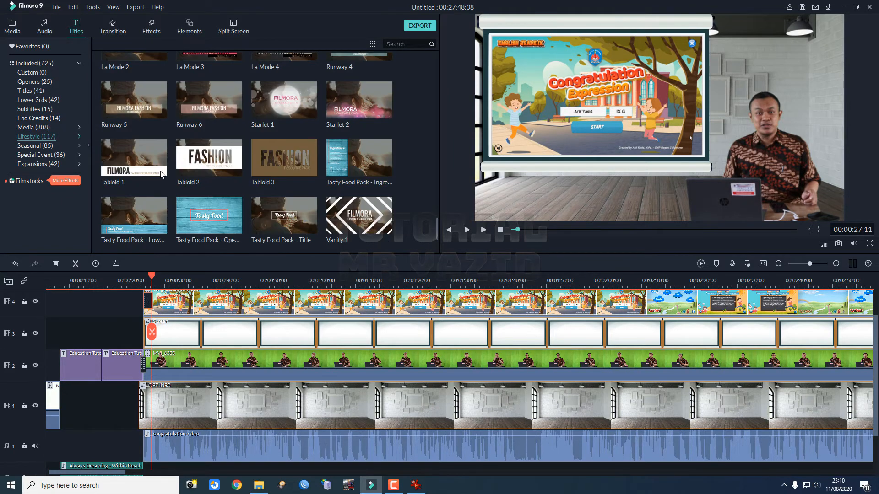
scroll(162, 173, down, 3)
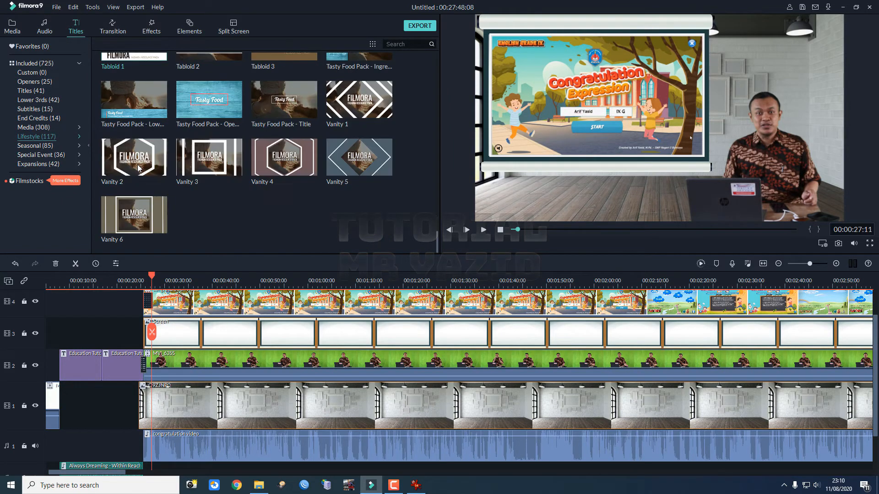
click(32, 91)
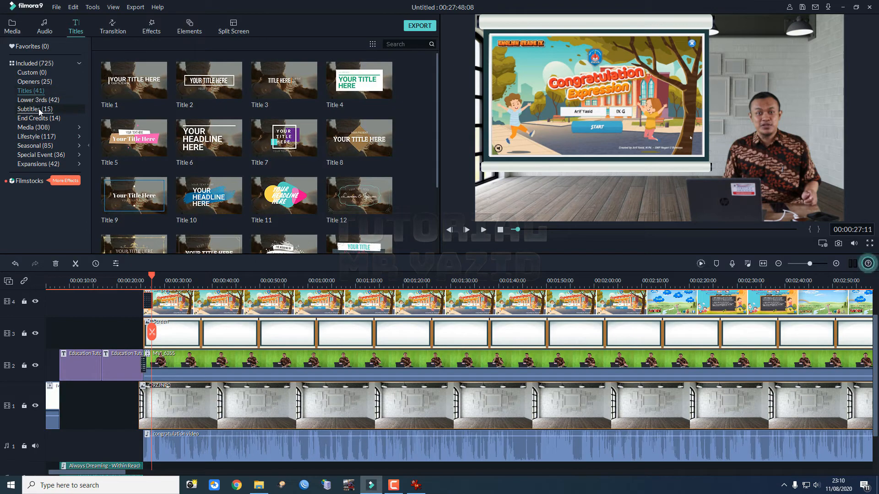
click(39, 109)
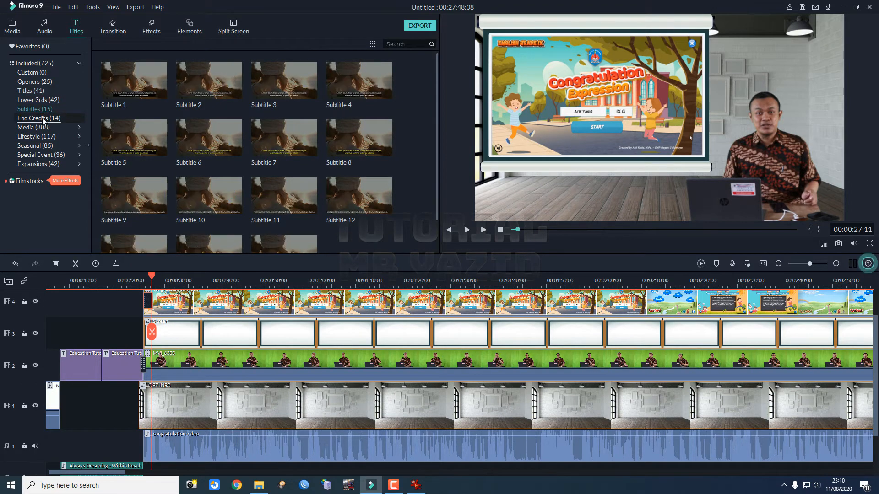
click(44, 119)
click(34, 109)
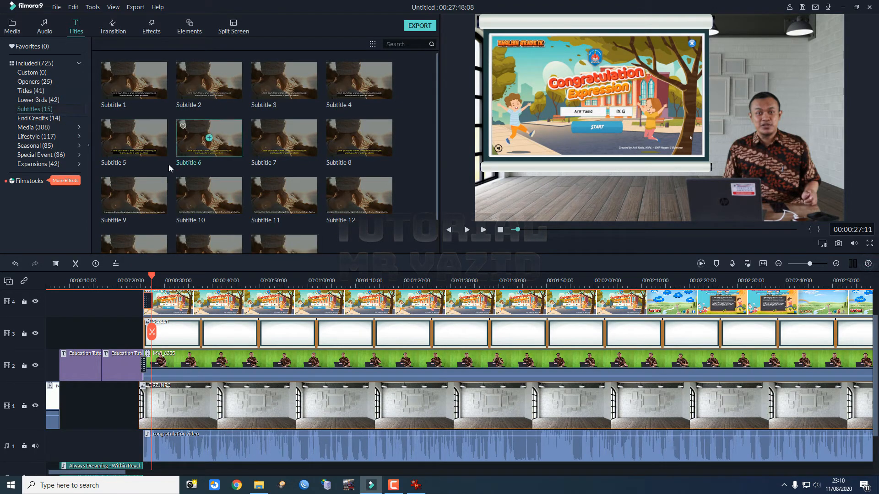
Preview the Subtitle 15 template and place it on video track 5 at the start of the presenter clip.
scroll(104, 174, down, 2)
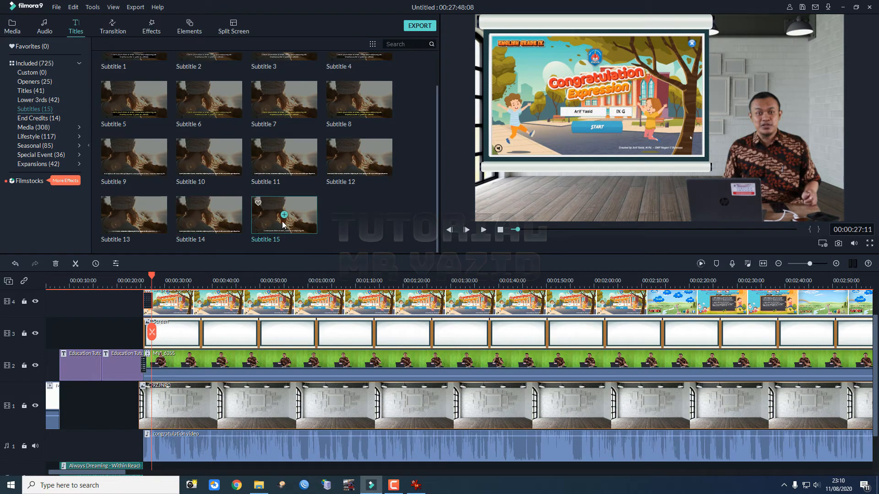
click(308, 218)
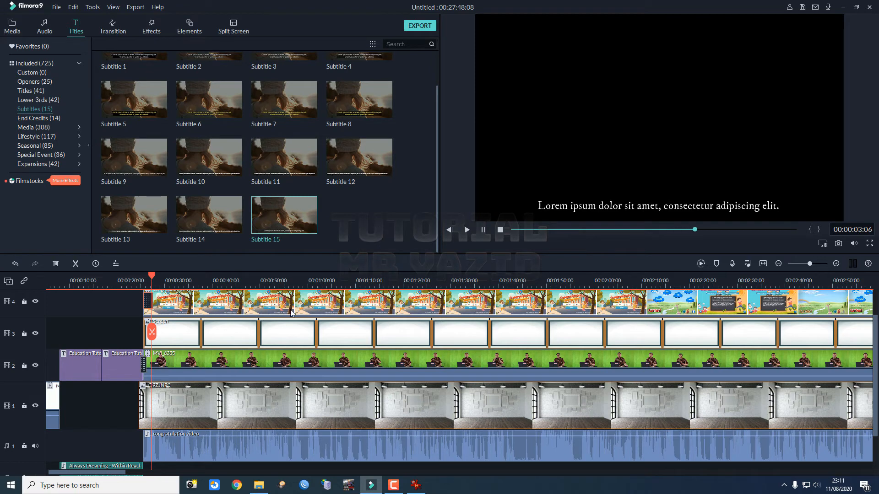
scroll(106, 313, up, 2)
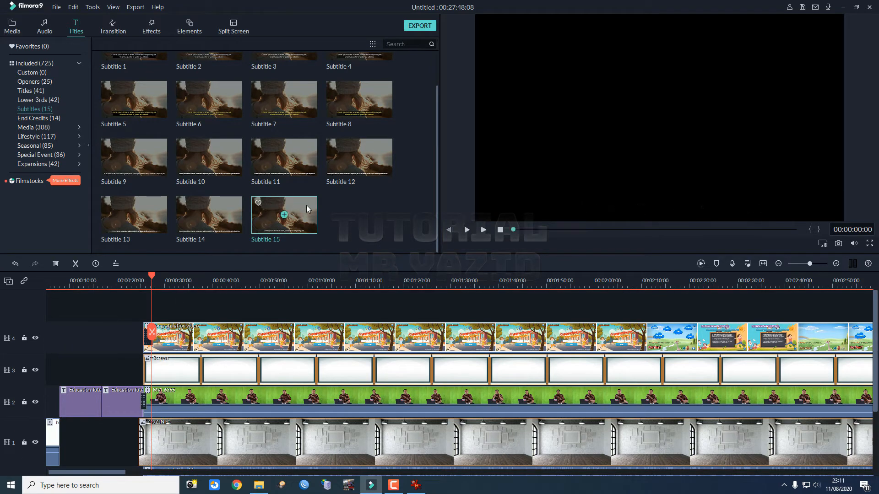
drag(307, 205, 147, 312)
Play the Subtitle 15 caption over the presenter scene and move it along video track 5 to start at about 00:01:42.
drag(154, 277, 144, 277)
key(space)
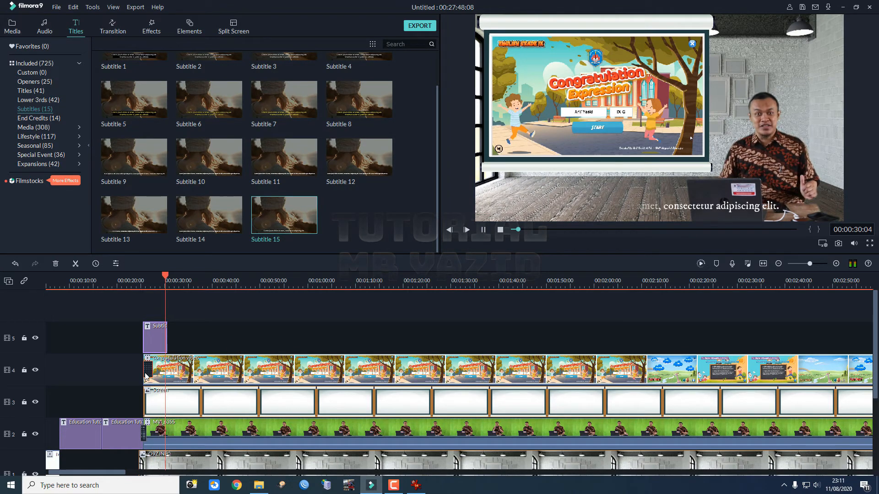
key(space)
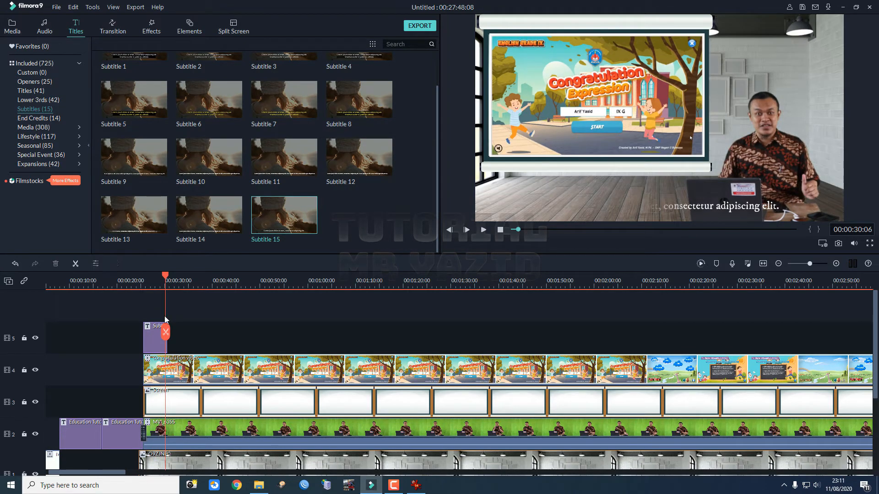
drag(166, 275, 150, 277)
key(space)
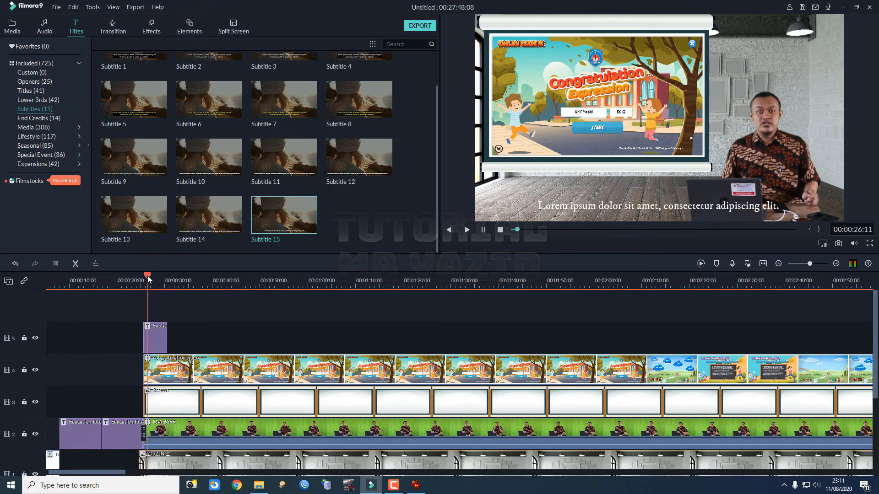
click(164, 344)
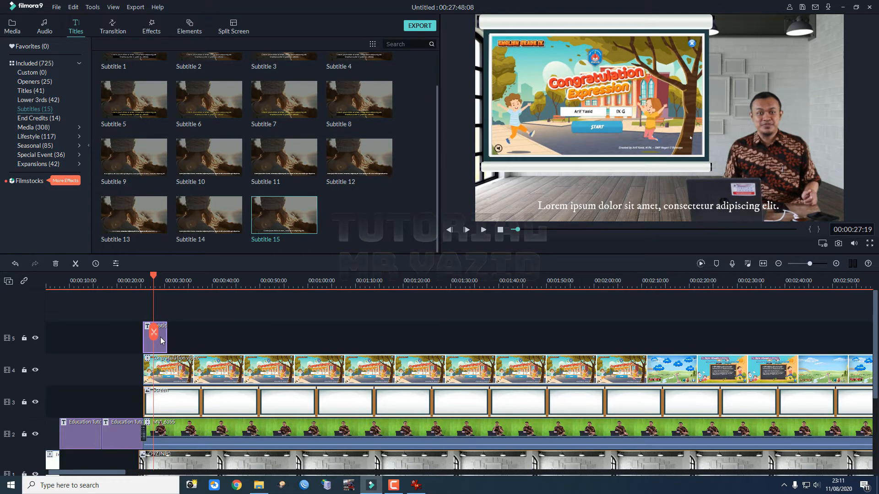
drag(162, 340, 528, 340)
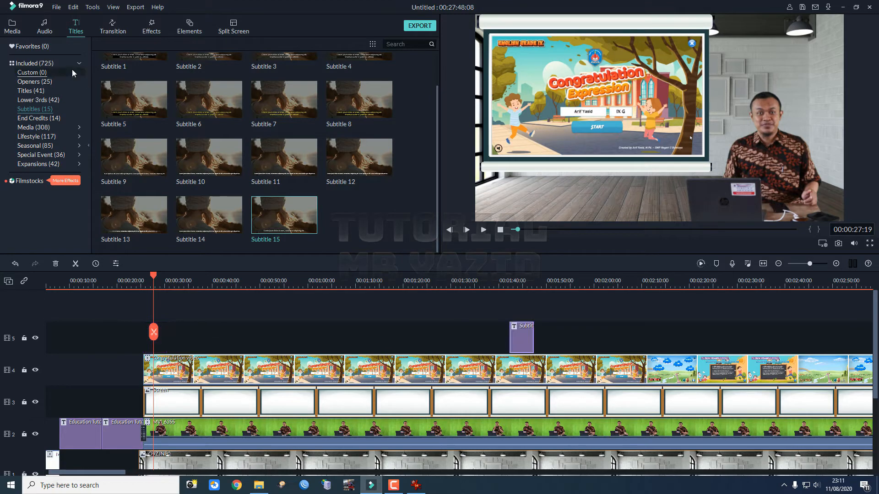
Browse the Lower 3rds, Subtitles and Media title templates for a name caption to overlay on the presenter scene.
click(49, 100)
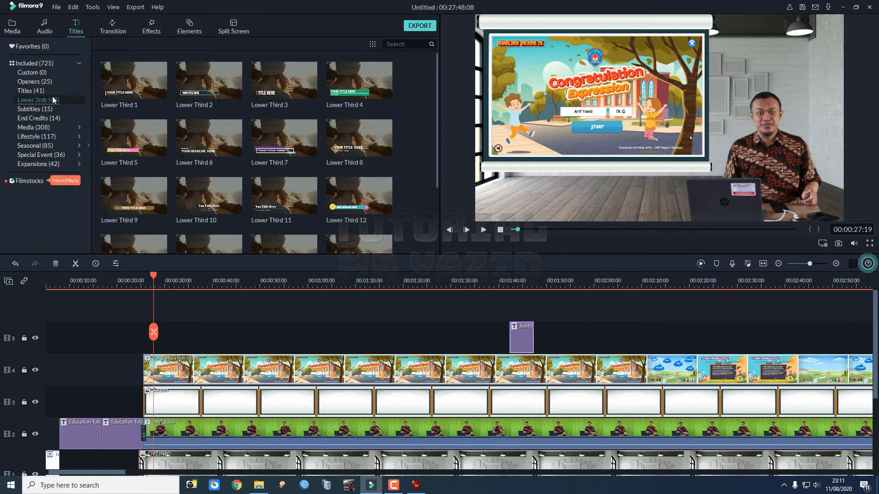
scroll(196, 174, down, 5)
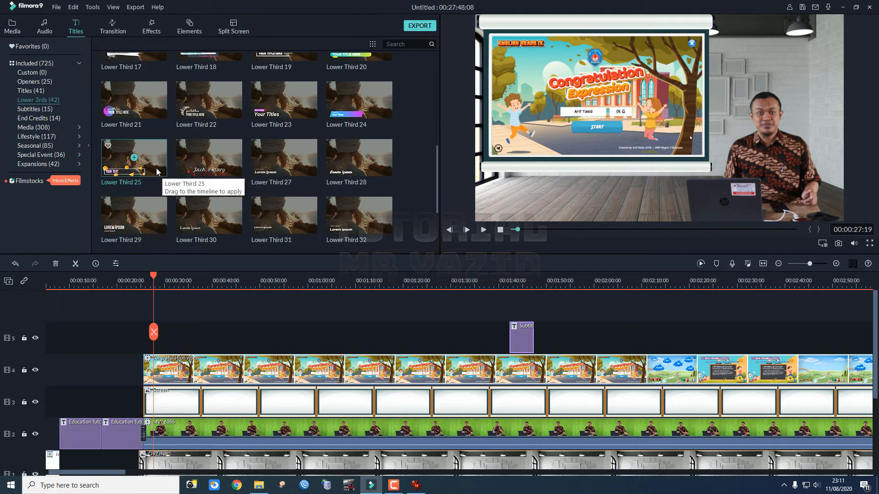
scroll(160, 171, down, 3)
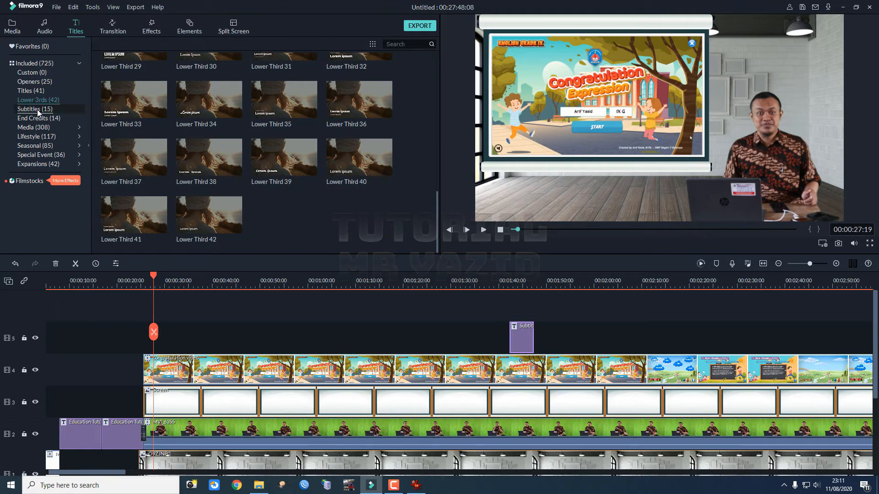
click(37, 109)
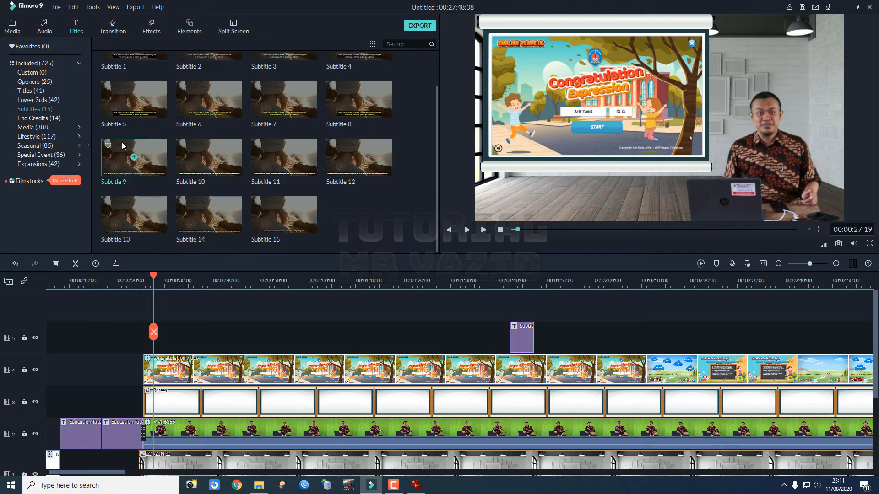
click(32, 119)
click(30, 129)
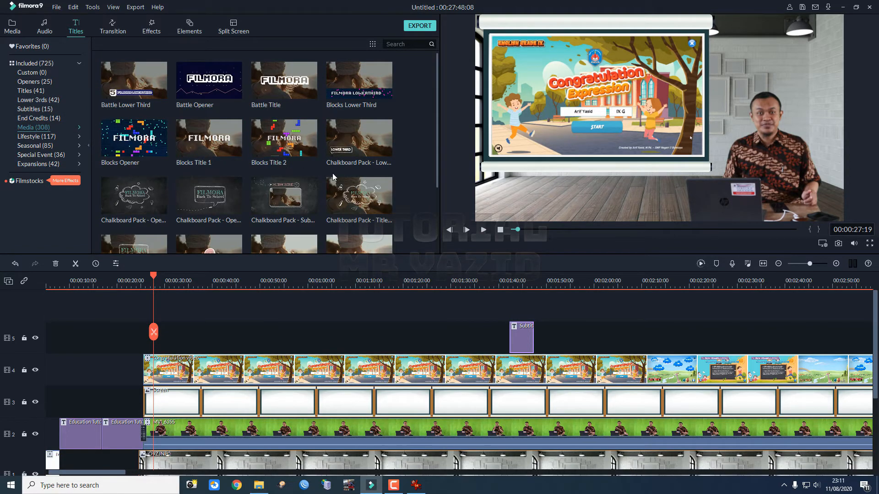
scroll(333, 176, down, 5)
scroll(333, 178, up, 5)
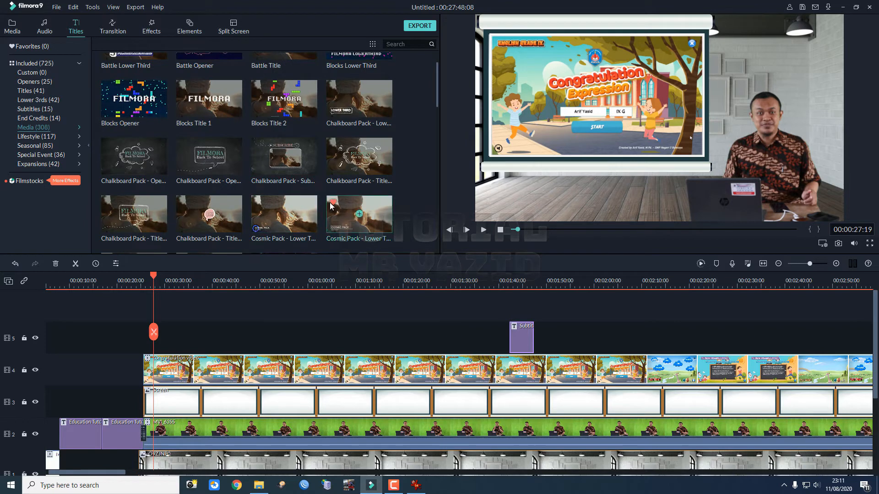
scroll(281, 204, down, 3)
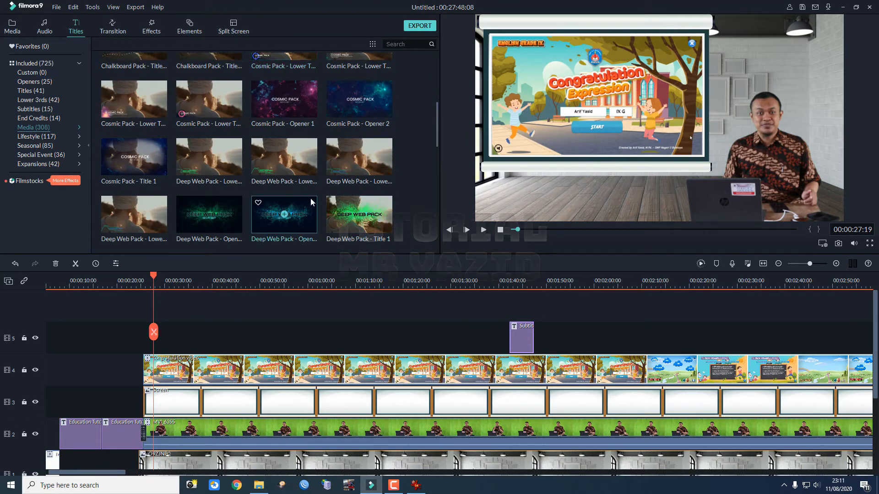
scroll(281, 202, down, 6)
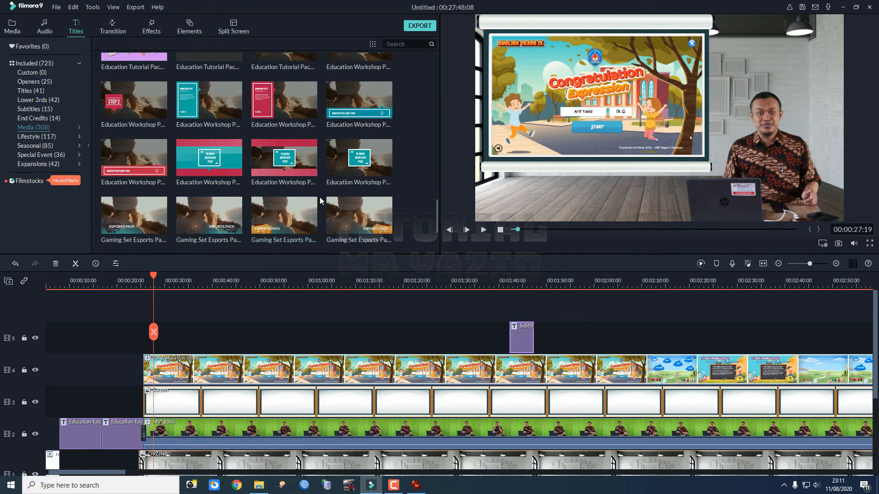
scroll(316, 196, up, 1)
scroll(315, 194, down, 4)
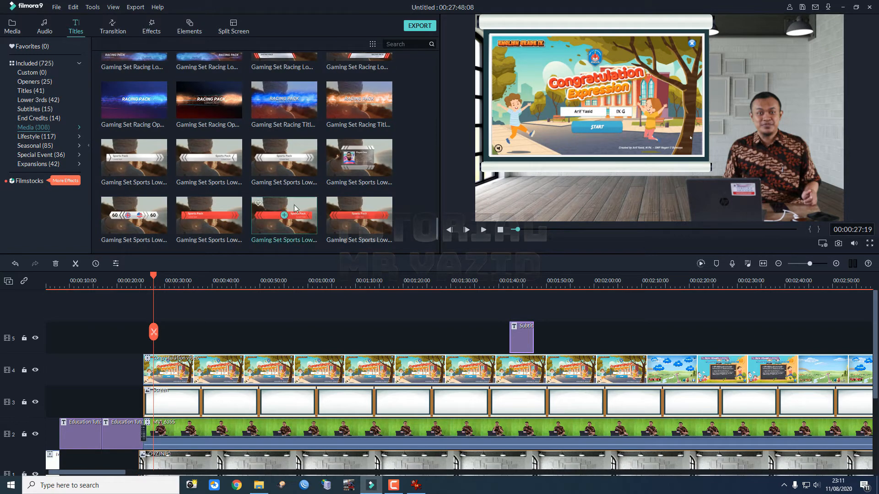
Place the Gaming Set Sports Lower third 1 title on video track 5 at the presenter clip's start and extend it to about 00:00:37.
mouse_move(148, 157)
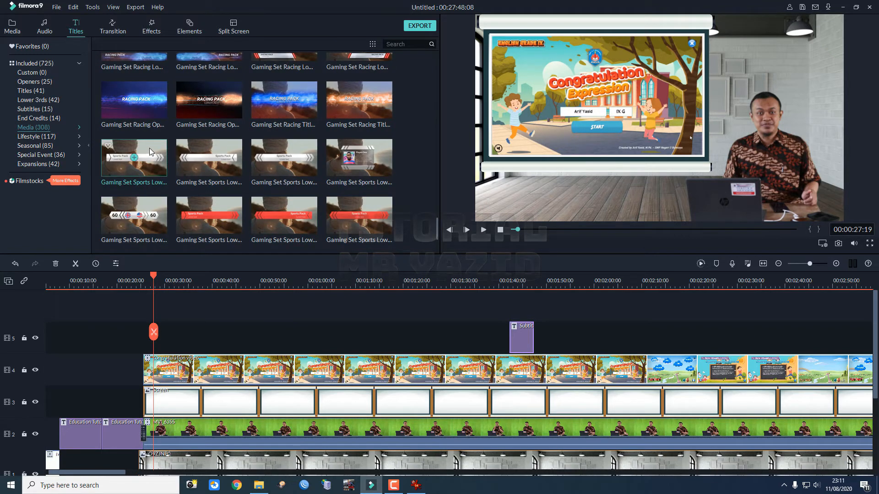
drag(149, 147, 158, 338)
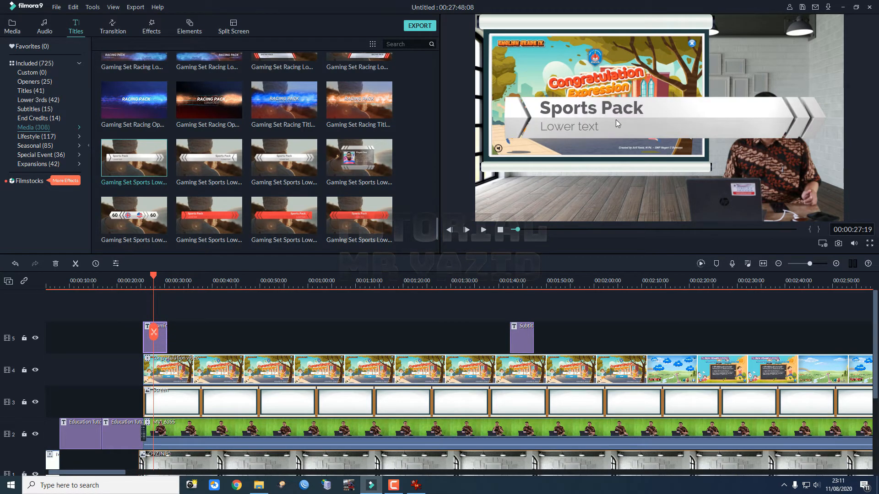
drag(167, 338, 197, 337)
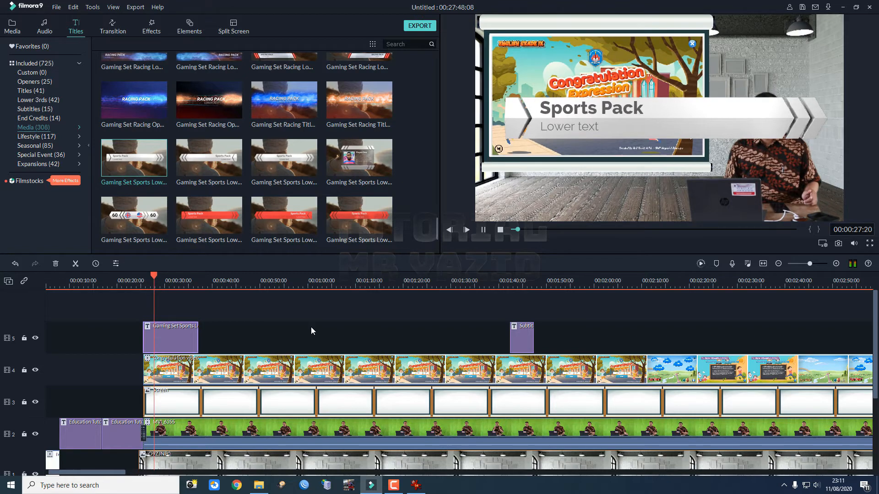
Shrink the lower third's banner graphic to about two thirds of its width and place it just below the projector screen.
key(space)
click(689, 118)
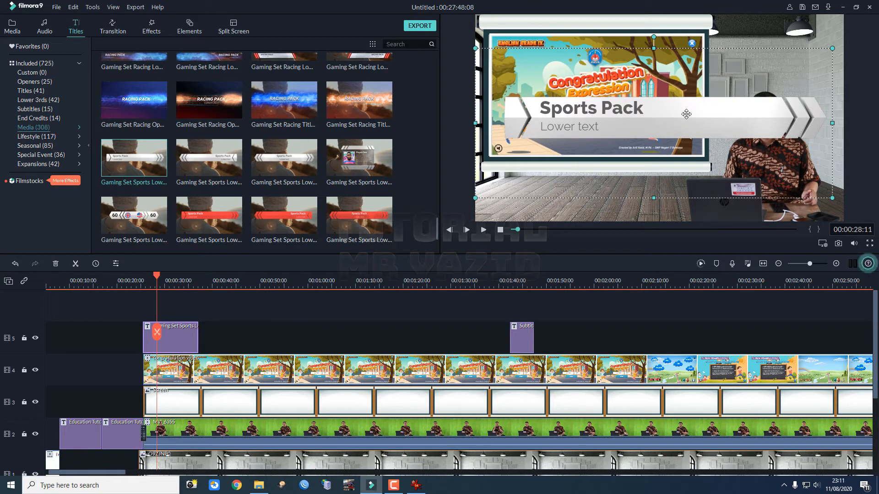
drag(833, 47, 716, 114)
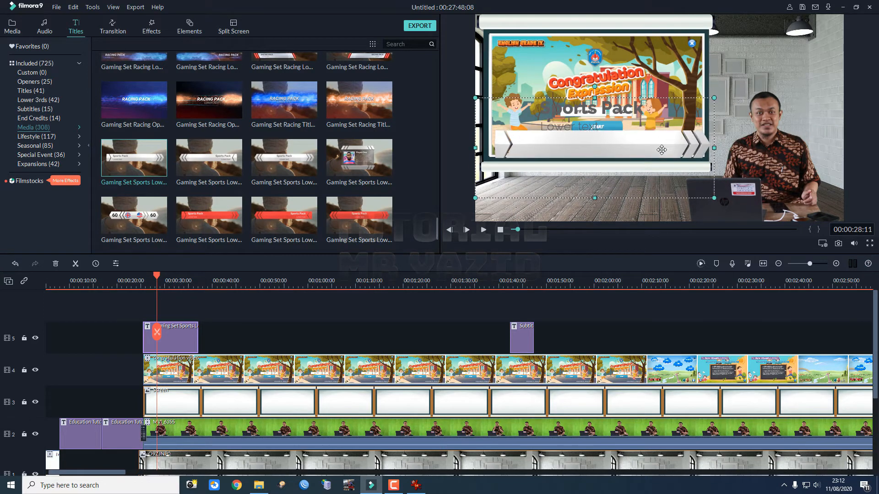
drag(661, 150, 651, 188)
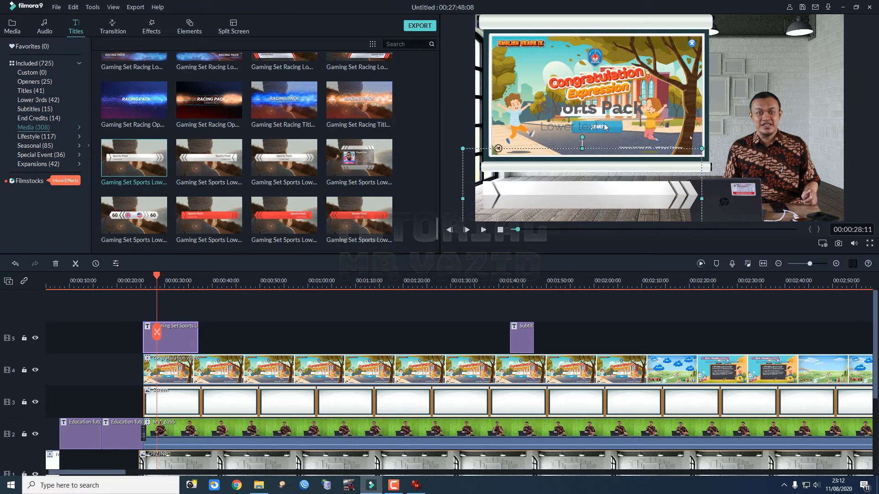
Move the "Sports Pack" text onto the banner and replace it with the presenter's full name and academic title.
click(594, 112)
drag(590, 137, 574, 191)
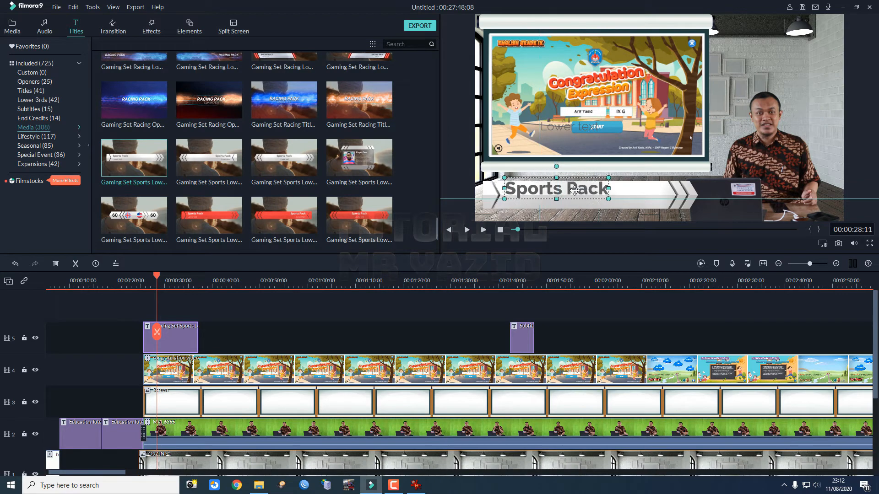
double_click(576, 190)
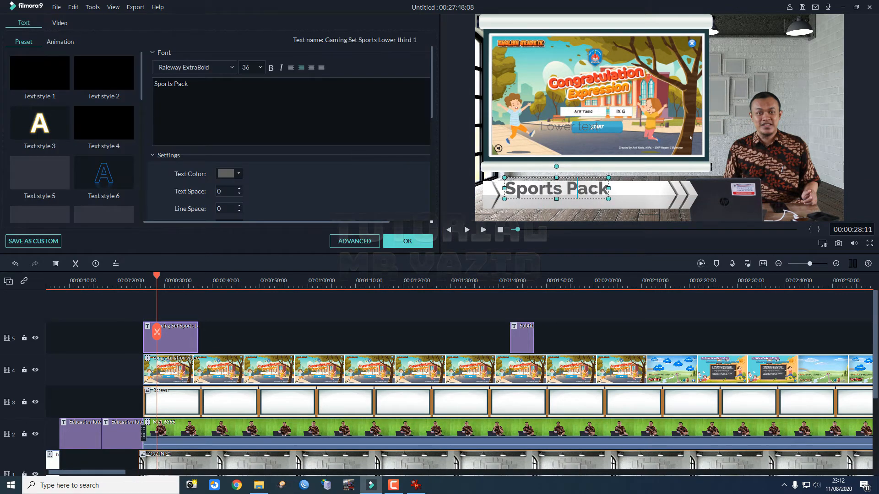
key(ctrl+a)
text(Arif )
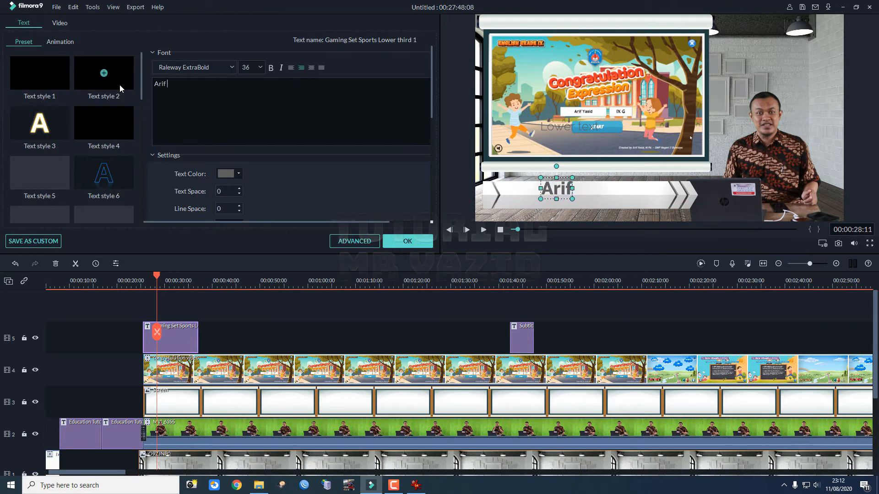
text(Yasid, M.P)
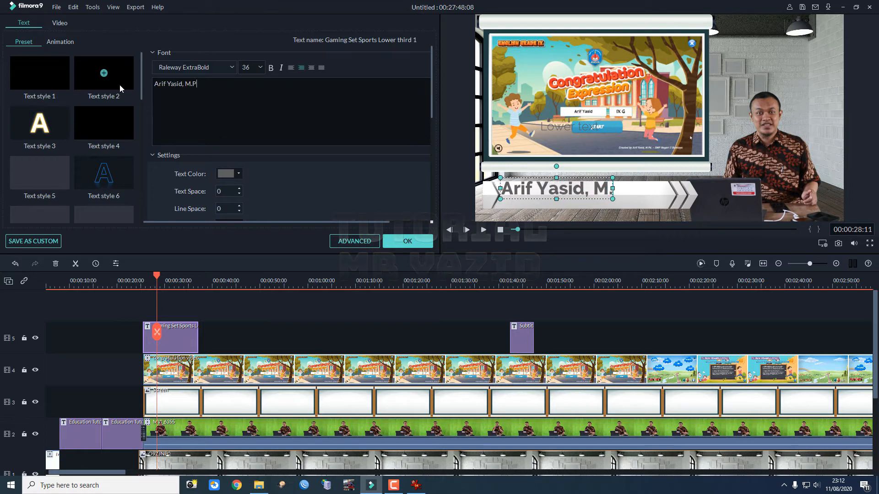
text(d.)
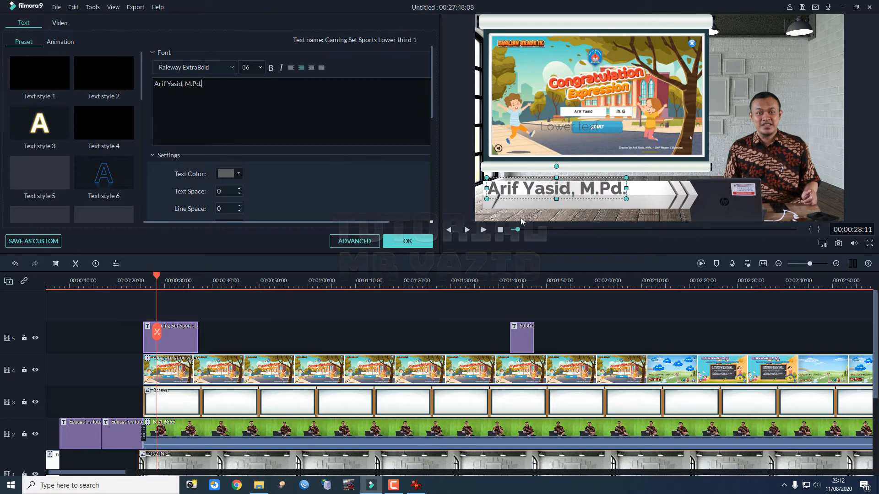
Shrink the presenter's name slightly and nudge it to fit between the banner's chevrons.
drag(485, 177, 494, 179)
key(Left)
key(Left)
key(Left)
key(Left)
key(Left)
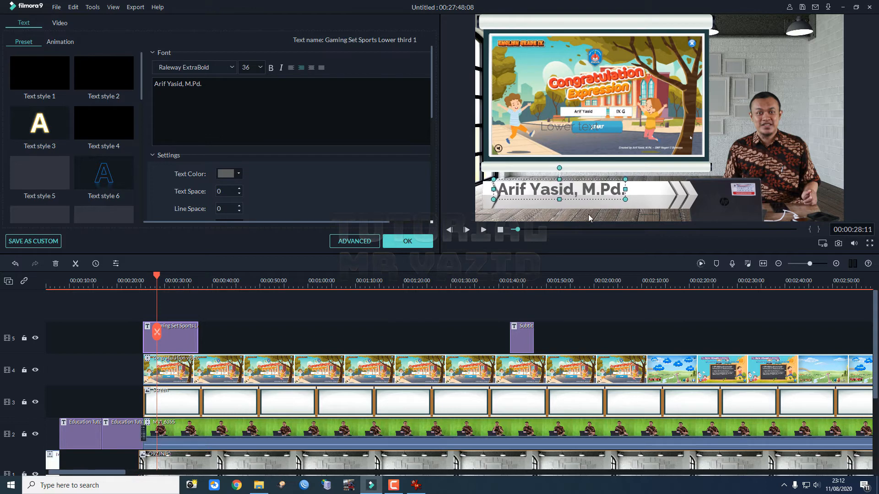
key(Down)
key(Left)
key(Left)
key(Left)
key(Left)
key(Left)
key(Left)
key(Left)
key(Left)
key(Left)
key(Left)
key(Left)
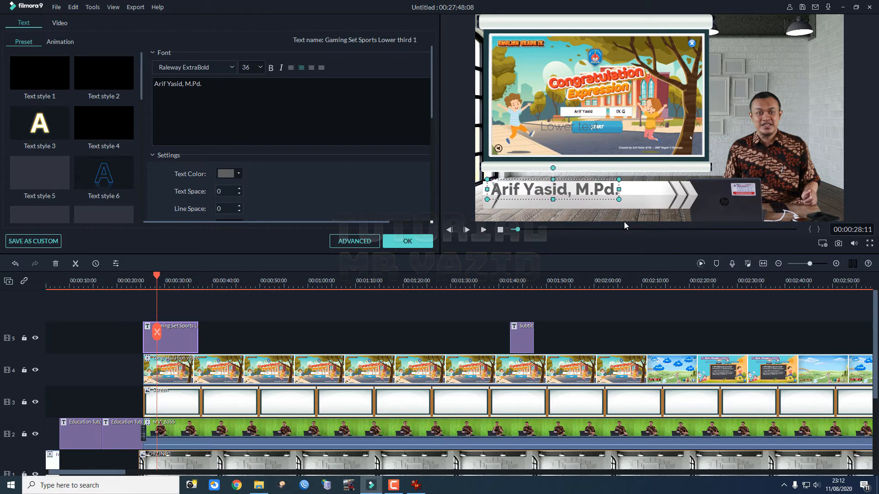
key(Right)
key(Right)
key(Right)
key(Right)
key(Right)
key(Right)
key(Right)
key(Right)
key(Right)
key(Right)
key(Right)
key(Right)
key(Right)
key(Right)
key(Right)
key(Right)
key(Right)
key(Right)
key(Right)
key(Right)
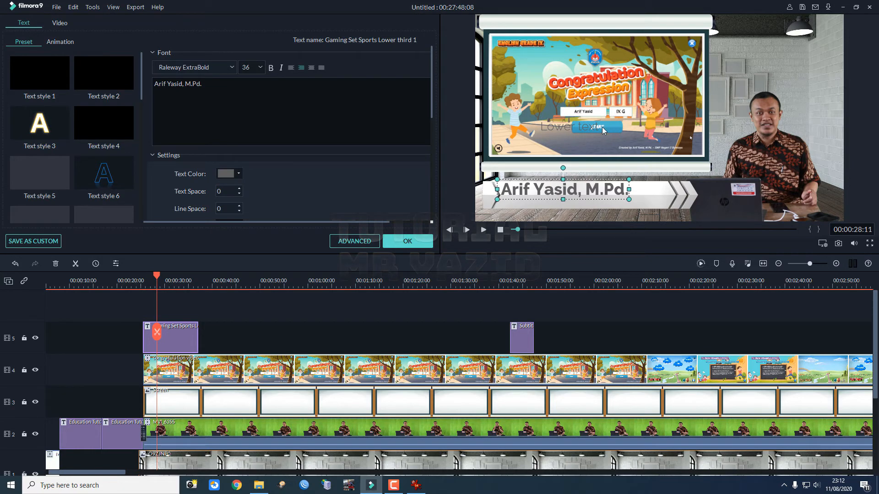
Move the "Lower text" line onto the banner directly beneath the presenter's name, aligned with the name's start.
click(571, 126)
drag(571, 126, 532, 206)
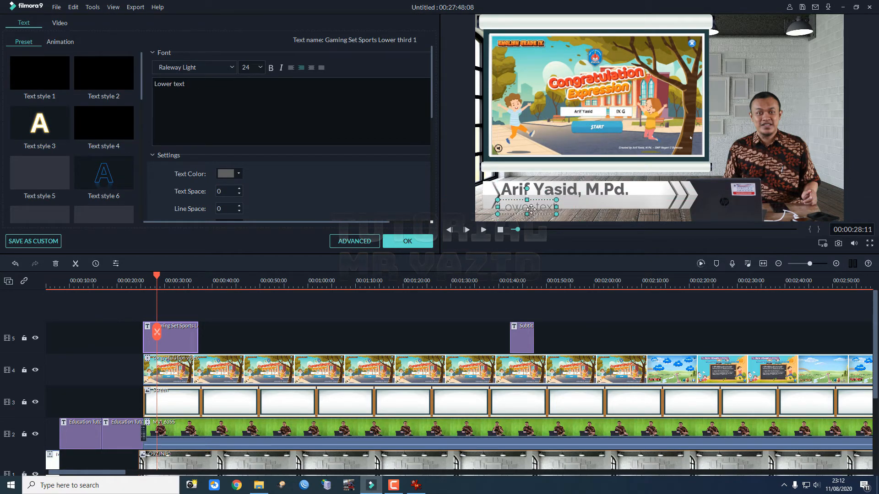
key(Up)
key(Up)
key(Up)
key(Up)
key(Up)
key(Up)
drag(521, 207, 524, 204)
Replace "Lower text" with "SMP Negeri 2 Bumiayu" and realign the line beneath the presenter's name.
double_click(509, 206)
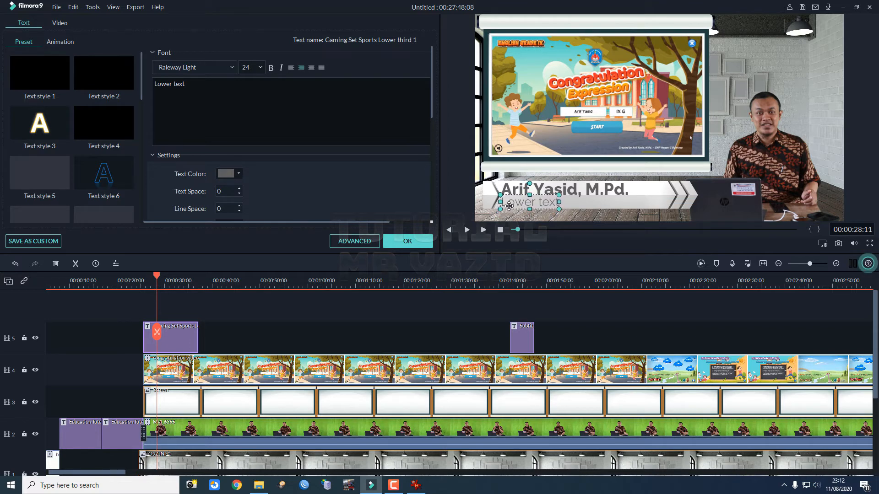
key(ctrl+a)
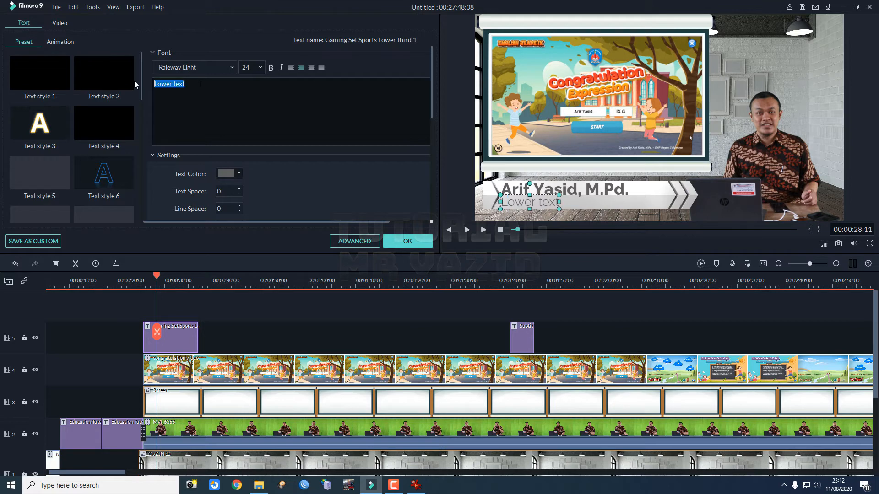
text(SMP Neger)
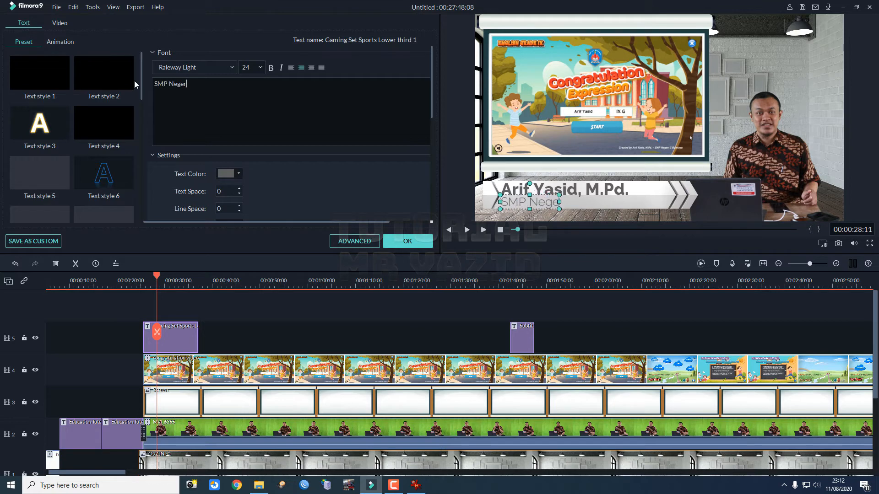
text(i 2 Bumiayu)
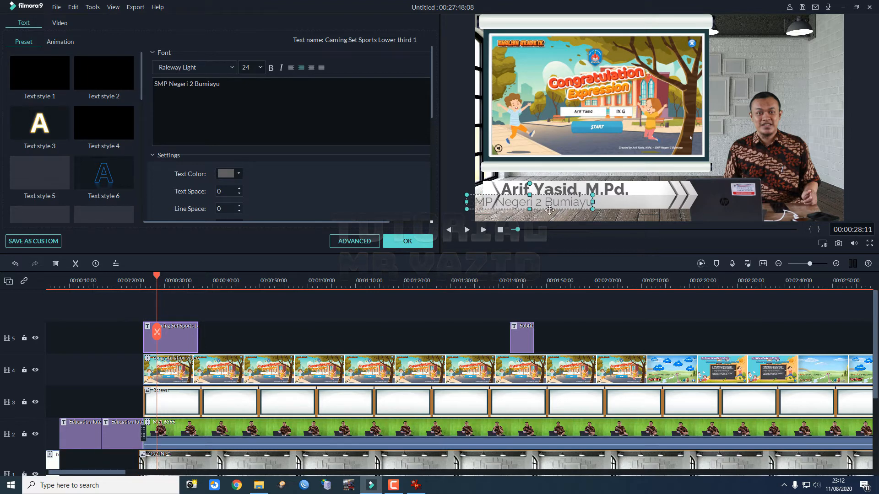
drag(549, 211, 587, 227)
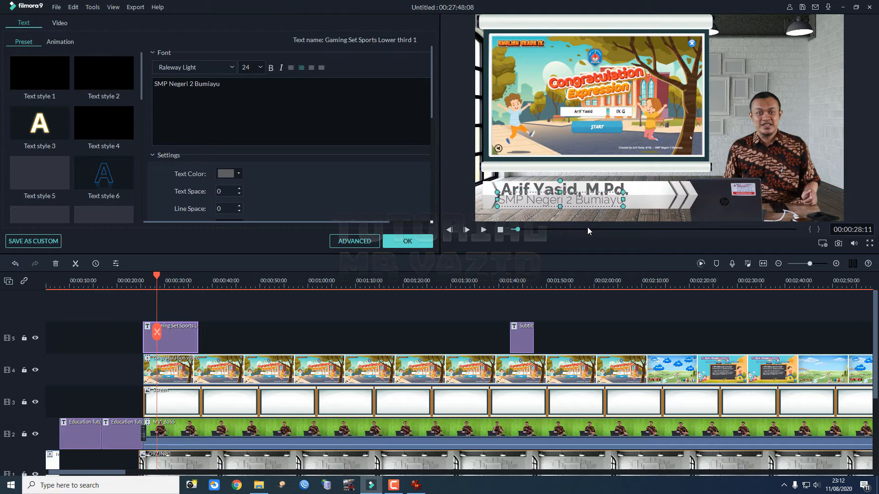
Nudge the "SMP Negeri 2 Bumiayu" line of the lower third slightly right and down beneath the presenter's name, and apply the edit.
key(Right)
key(Right)
key(Right)
key(Right)
key(Down)
key(Down)
key(Down)
key(Down)
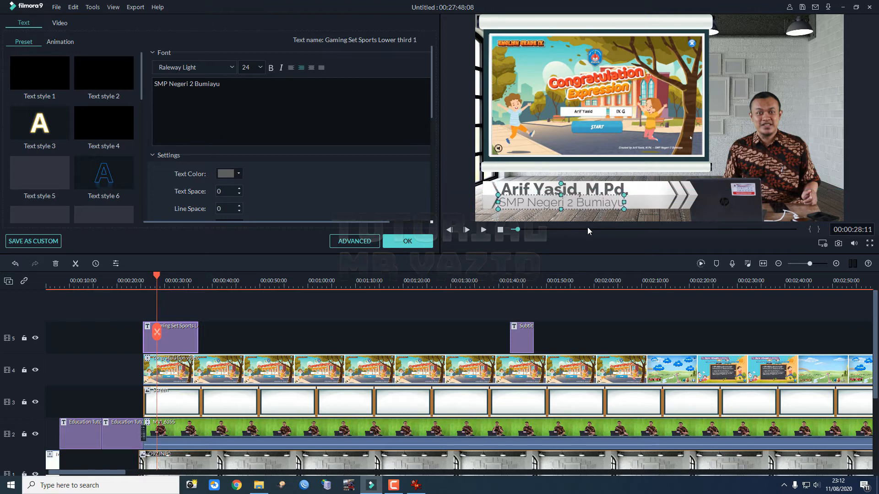
key(Right)
key(Right)
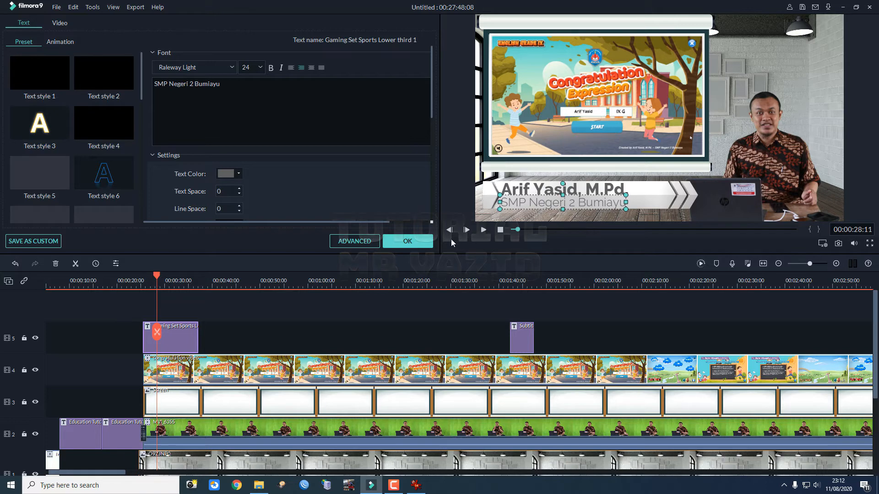
click(429, 243)
Play the video from about 0:27 and move the subtitle clip on track 5 to start at about 0:57.
drag(160, 276, 147, 277)
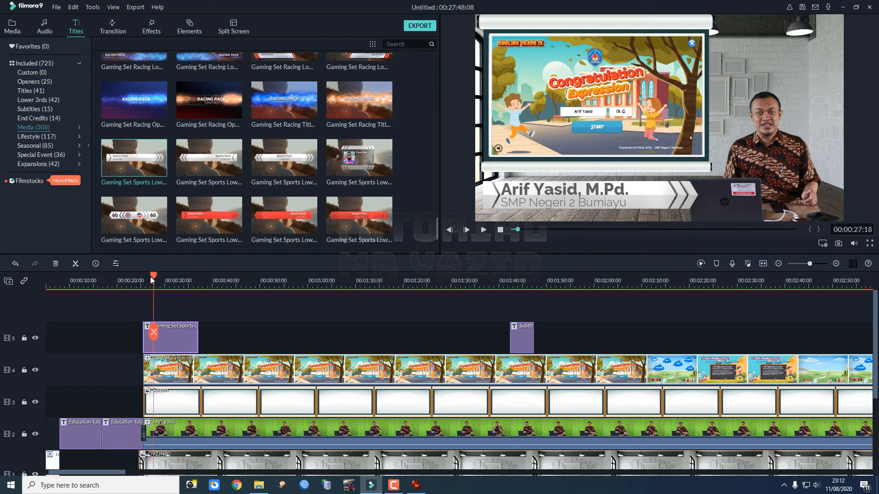
key(space)
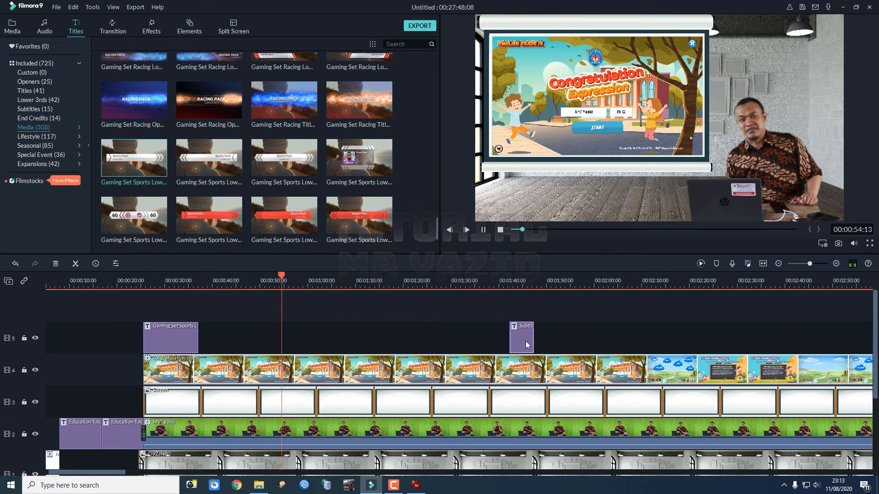
drag(525, 341, 314, 342)
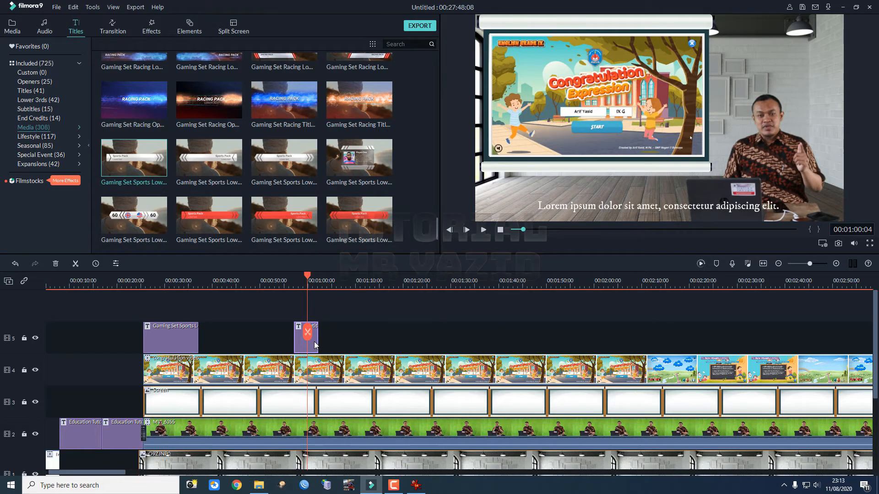
Replace the subtitle's placeholder text with "Expression of Congratulation".
double_click(314, 342)
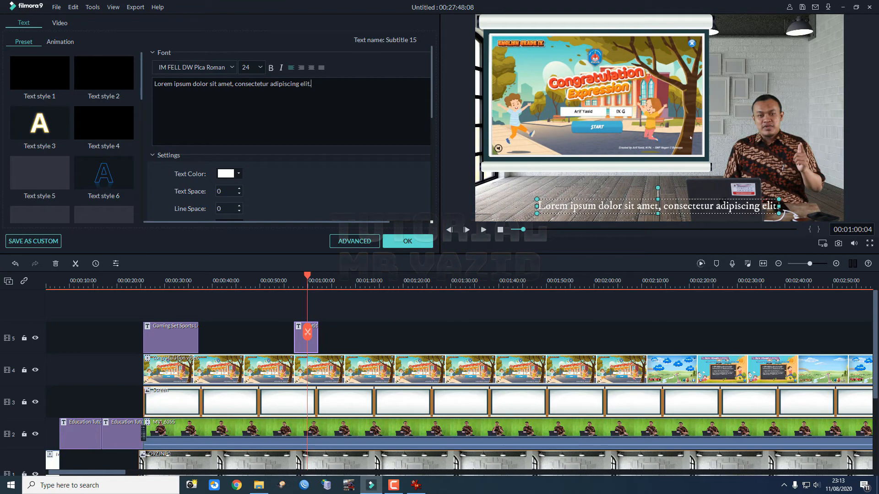
drag(186, 84, 320, 85)
drag(154, 84, 333, 86)
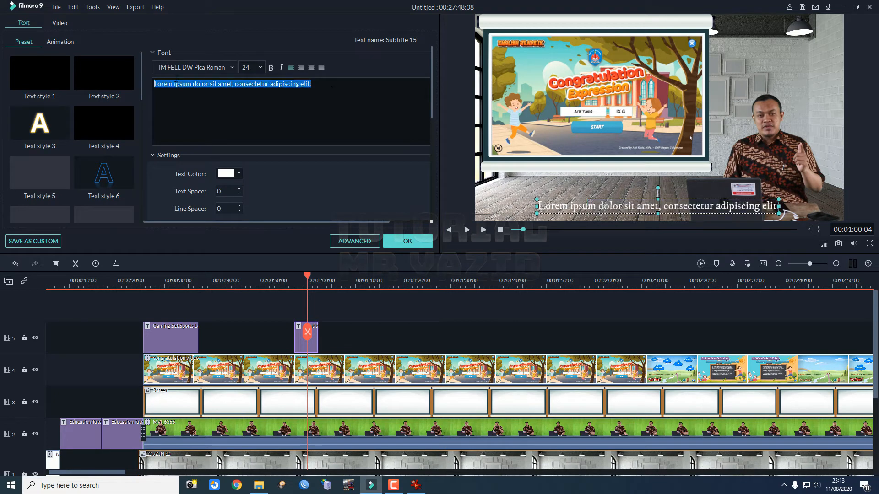
text(E)
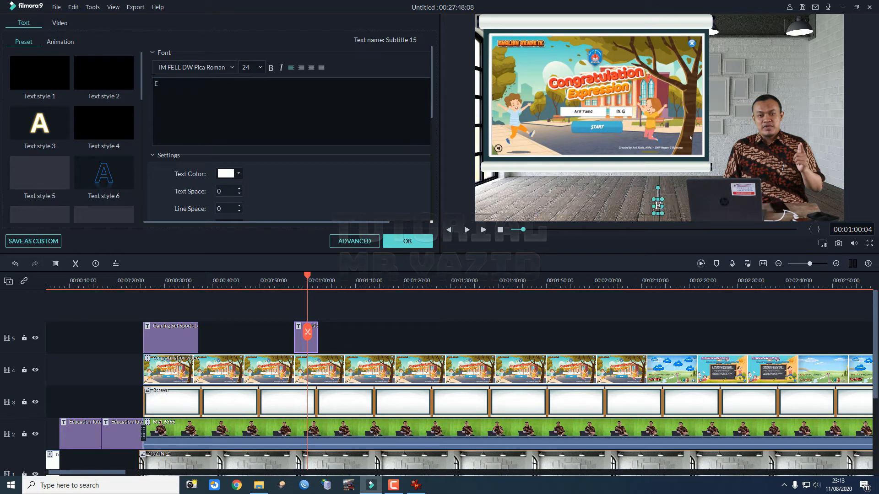
text(xpressi)
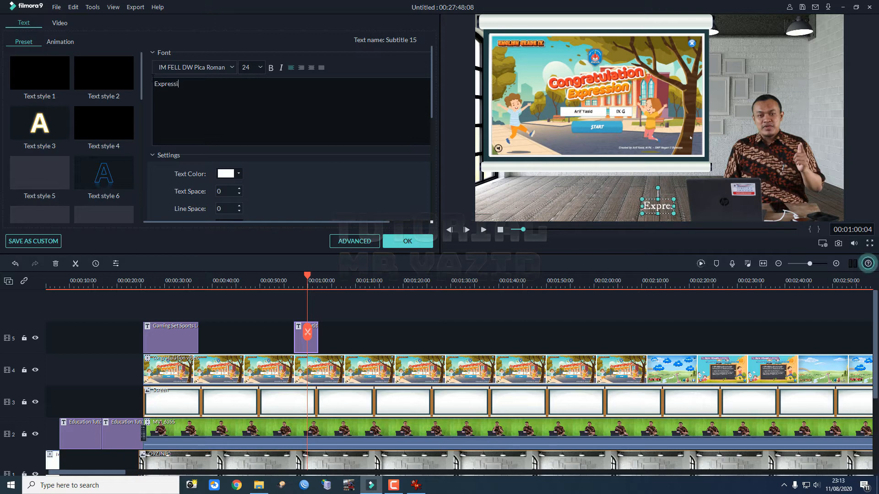
text(on of Co)
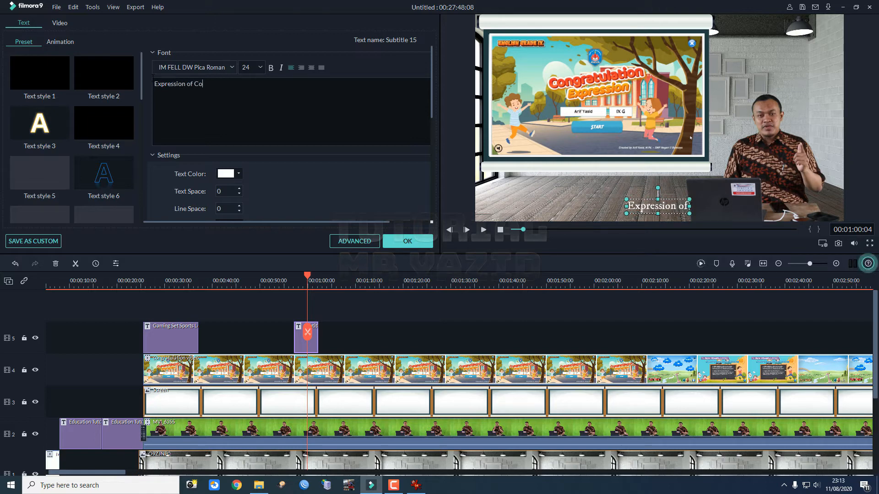
text(ngr)
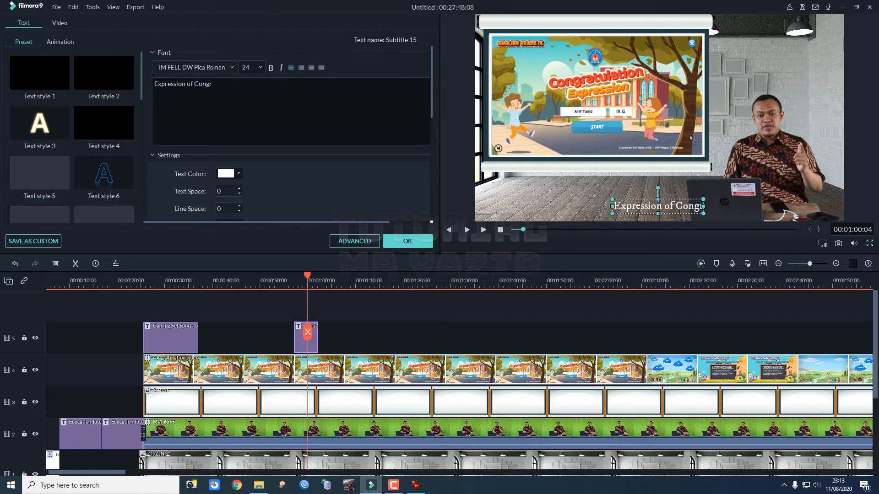
text(atulat)
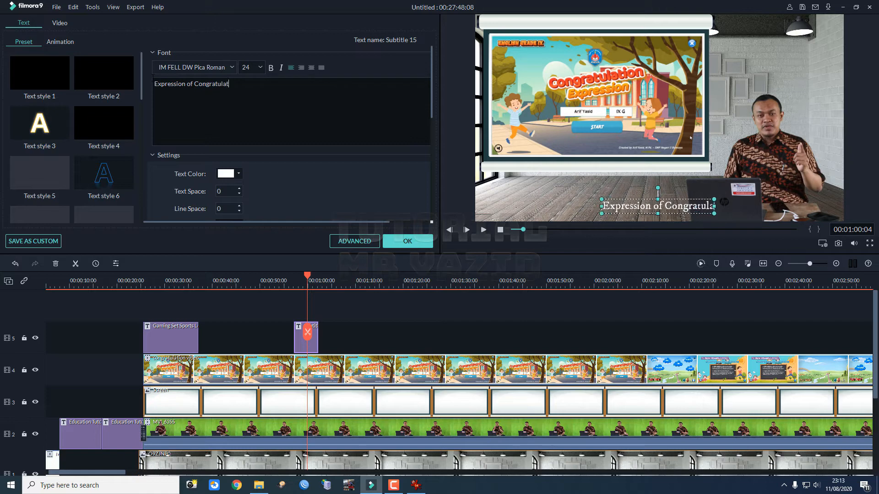
text(ion)
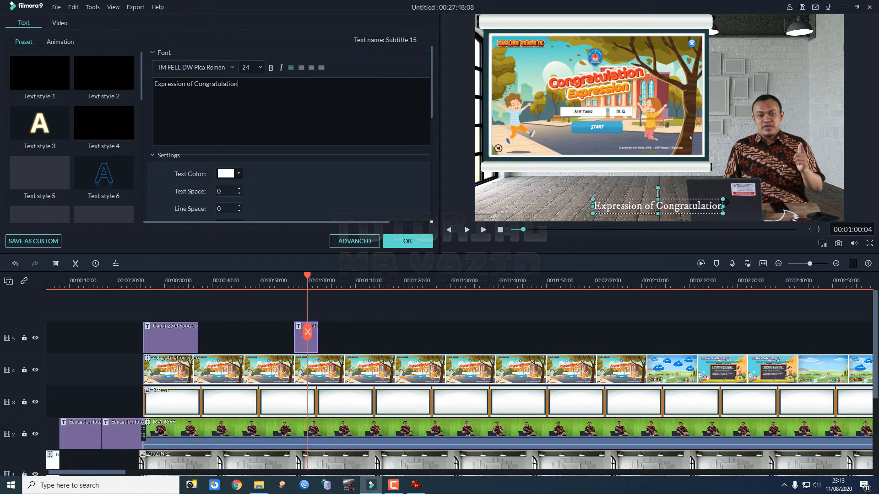
Place the "Expression of Congratulation" title on the wall above the presenter's head and apply Text style 2.
drag(671, 199, 784, 60)
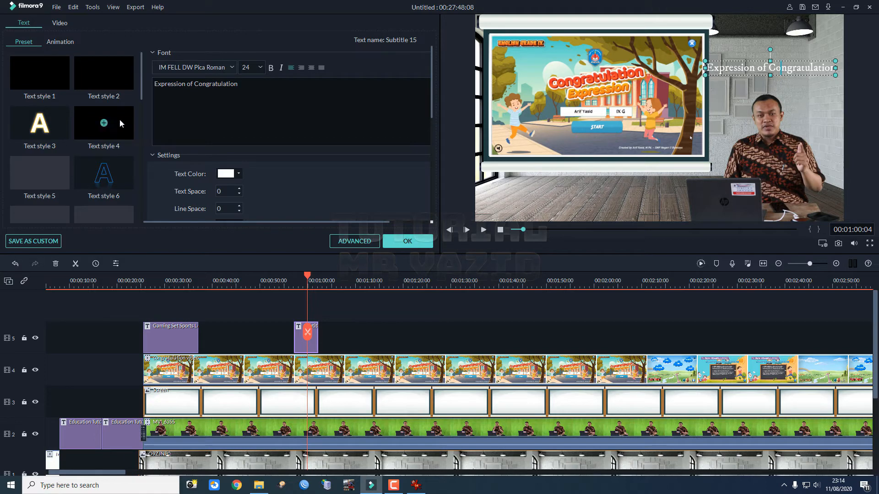
double_click(127, 85)
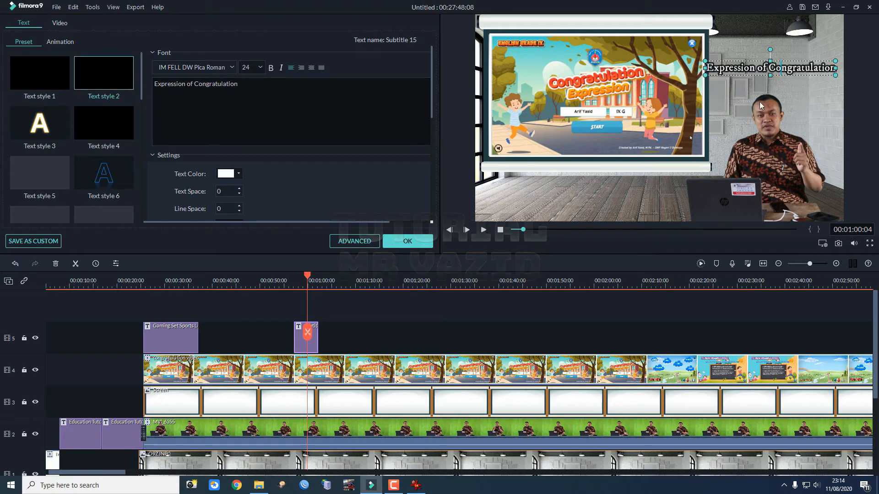
drag(771, 76, 771, 84)
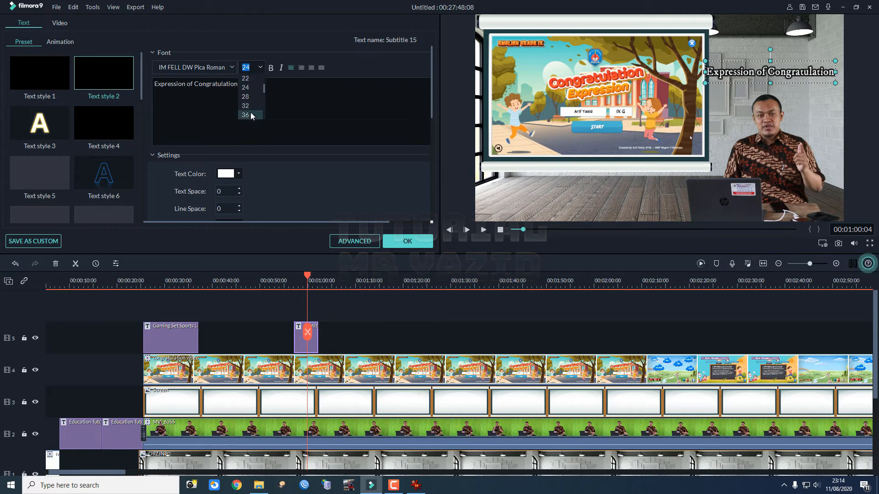
Enlarge the title text to size 56 and set its font to JELLYFRUIT.
text(36)
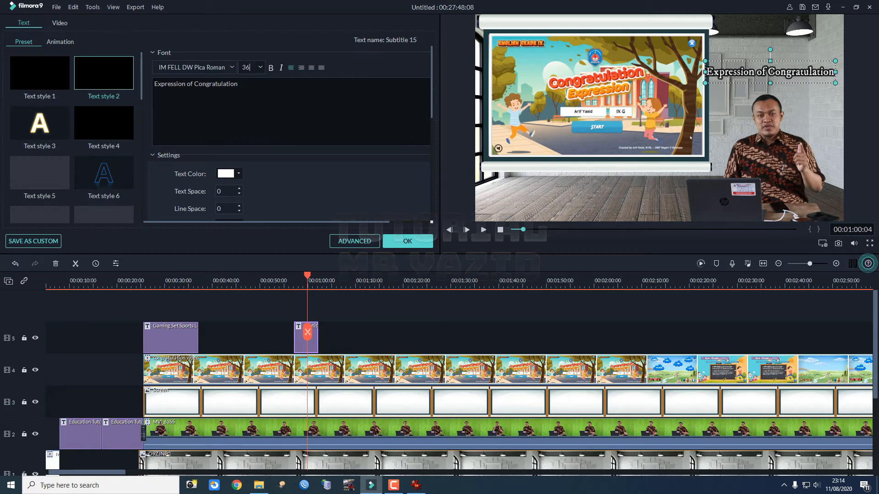
click(258, 69)
scroll(249, 97, down, 2)
drag(703, 83, 673, 93)
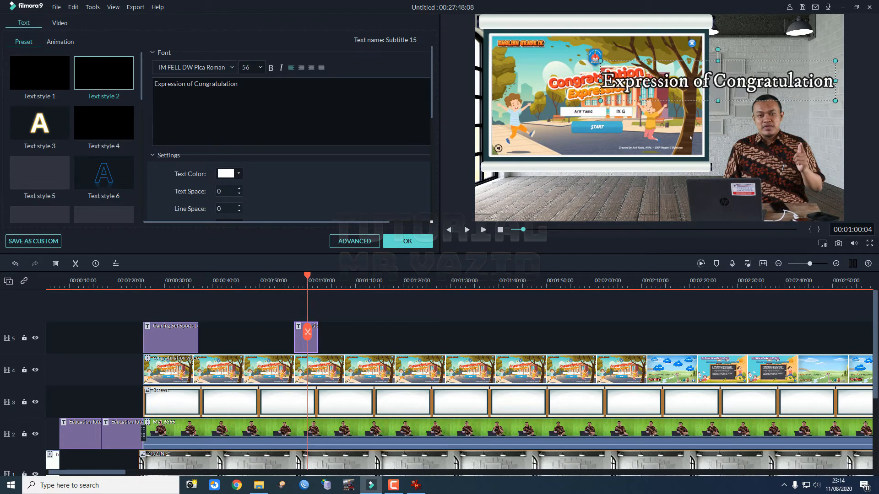
click(232, 68)
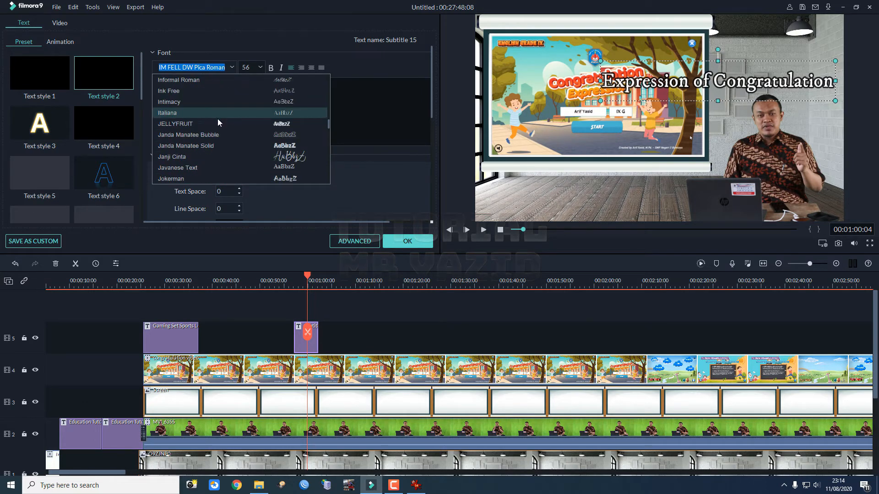
click(217, 121)
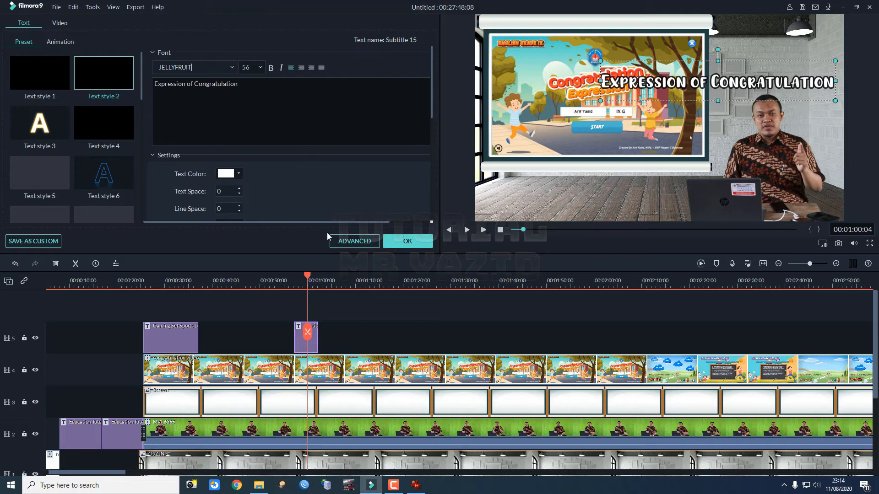
click(347, 243)
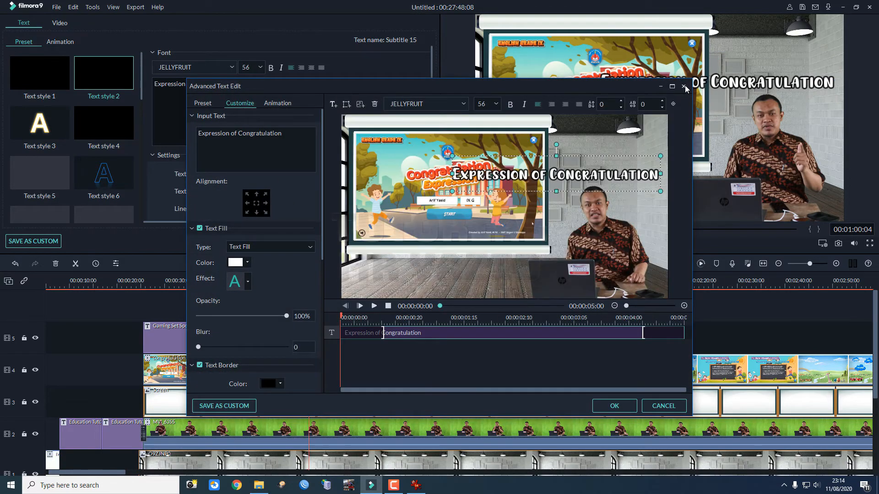
click(684, 86)
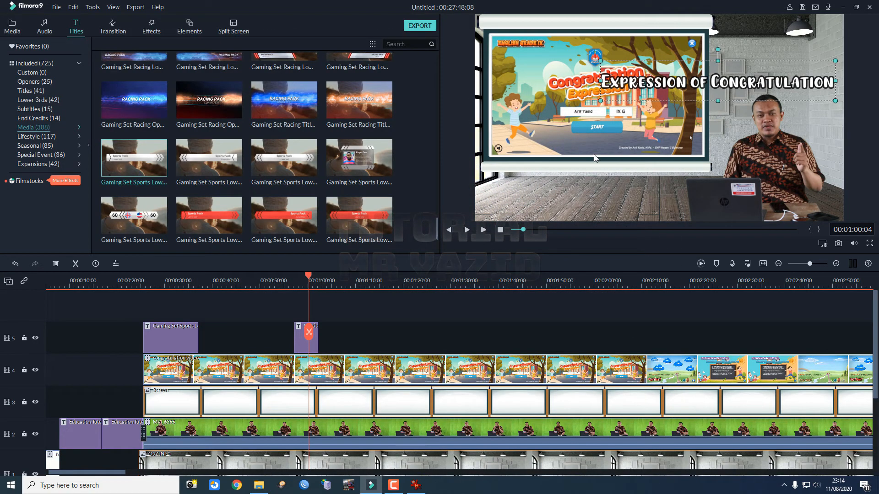
double_click(708, 85)
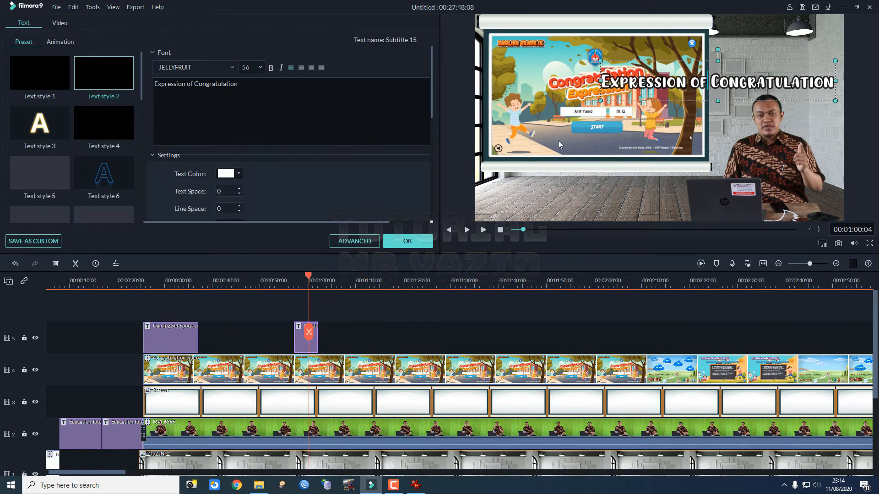
Set the title's text border color to orange #ff5500 in the advanced text editor and preview the title.
click(364, 242)
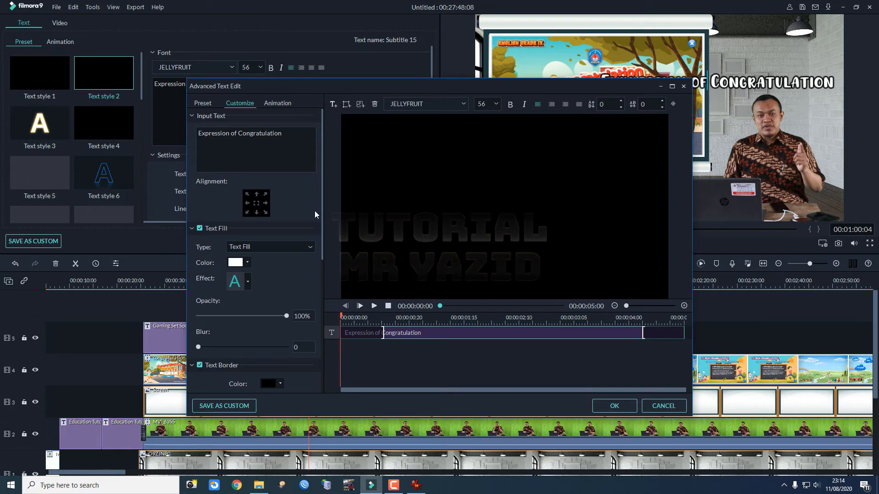
scroll(292, 315, down, 2)
click(280, 328)
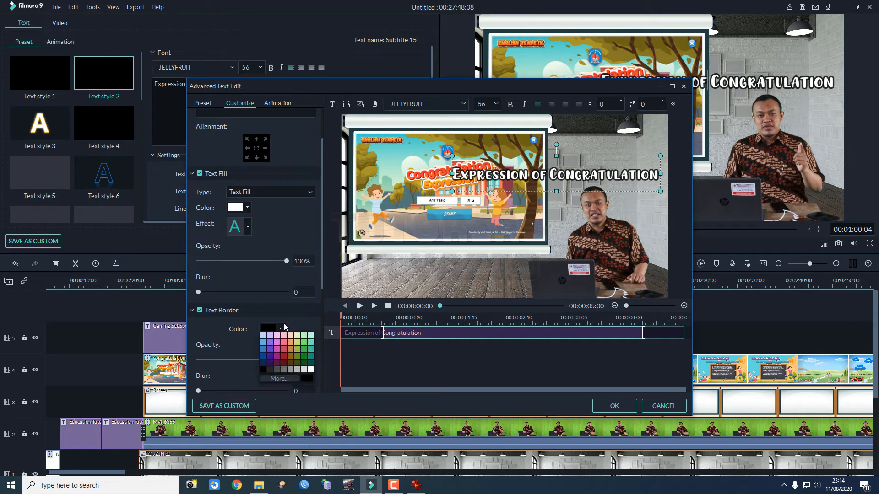
click(288, 379)
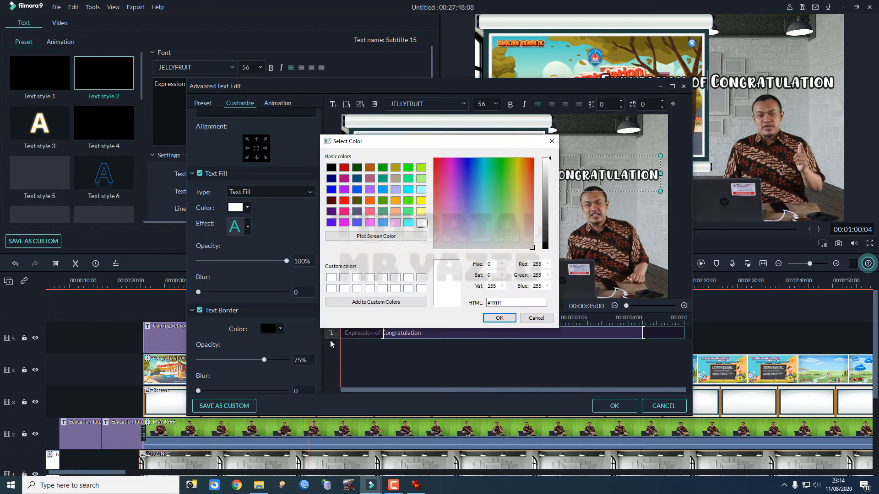
click(369, 200)
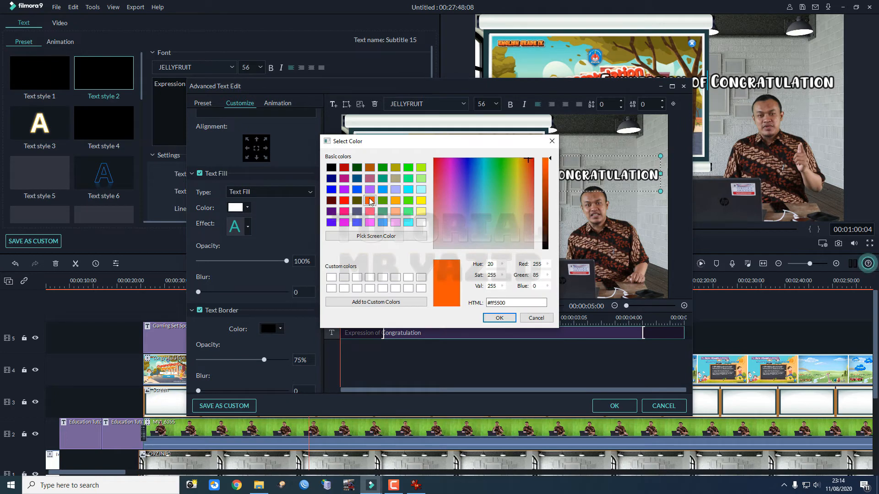
click(498, 318)
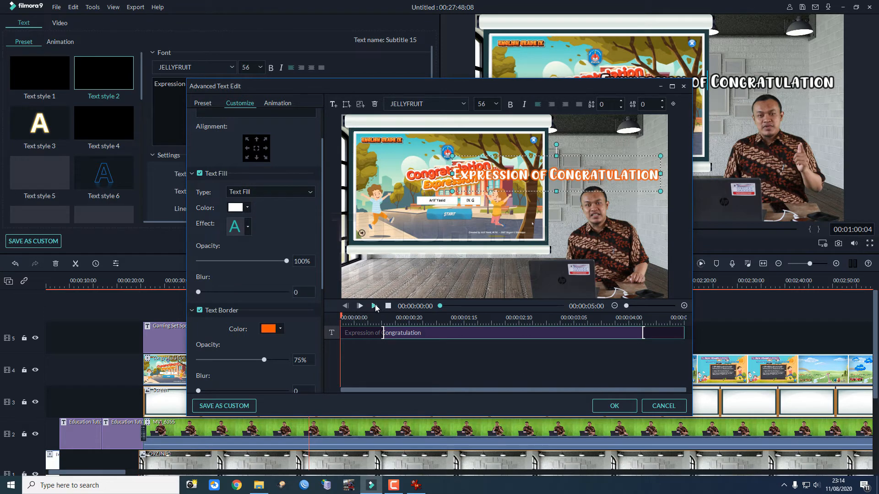
click(375, 306)
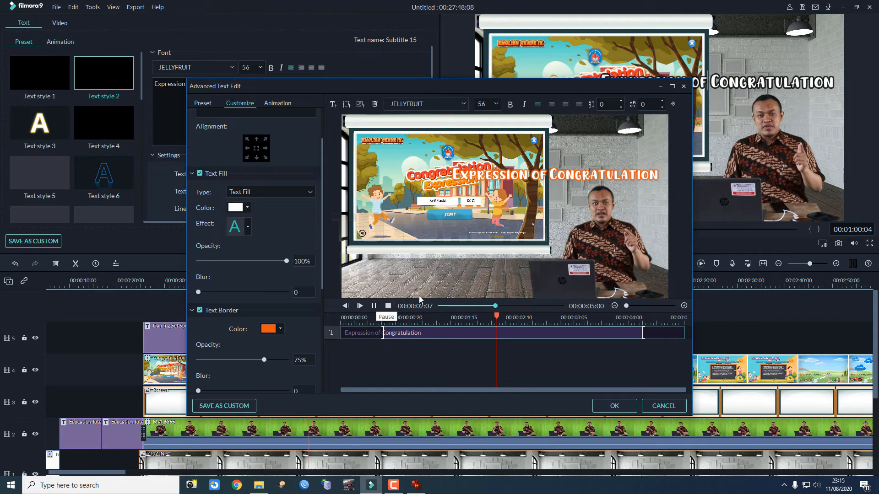
Break the title after "of" into two centered lines and fit its narrowed text box above the presenter's head.
click(526, 187)
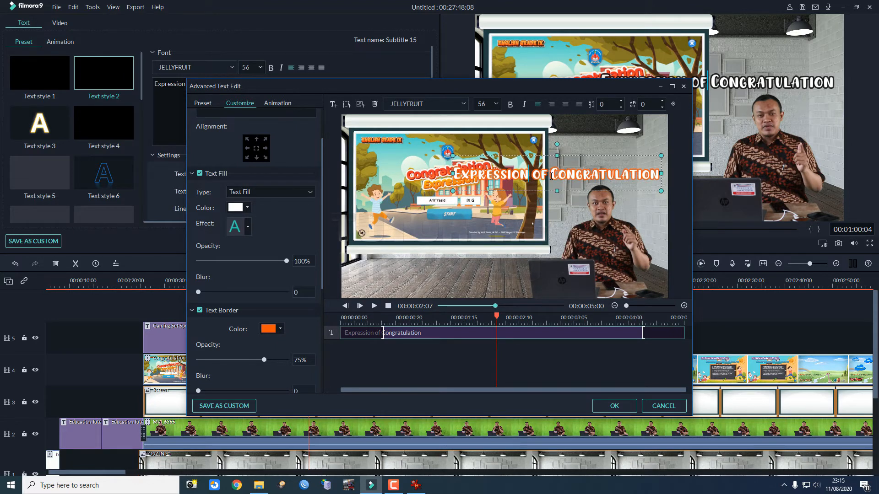
key(Return)
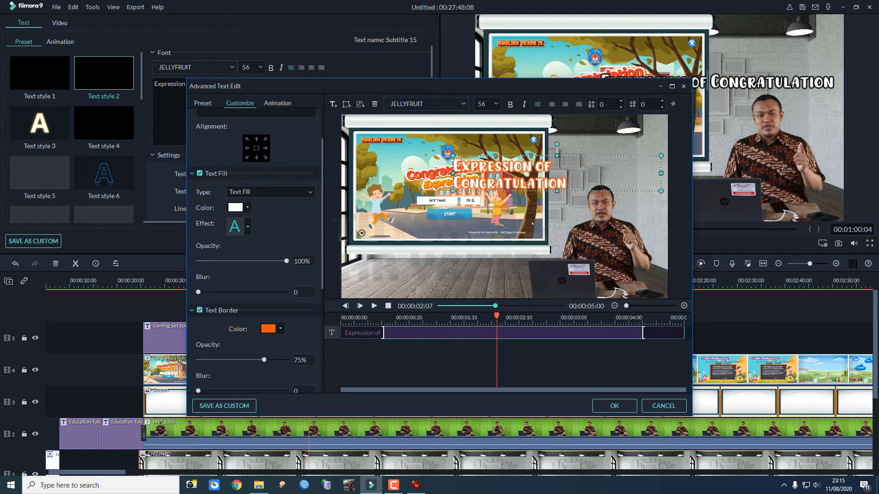
click(566, 105)
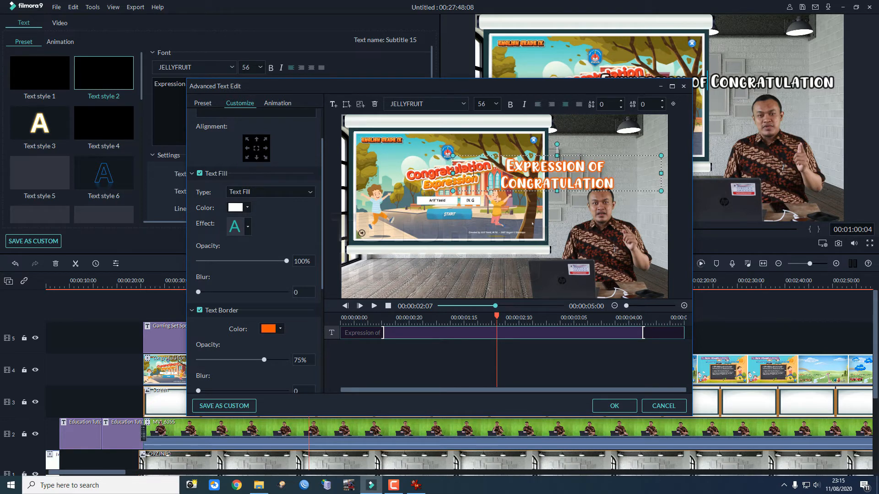
drag(452, 173, 537, 172)
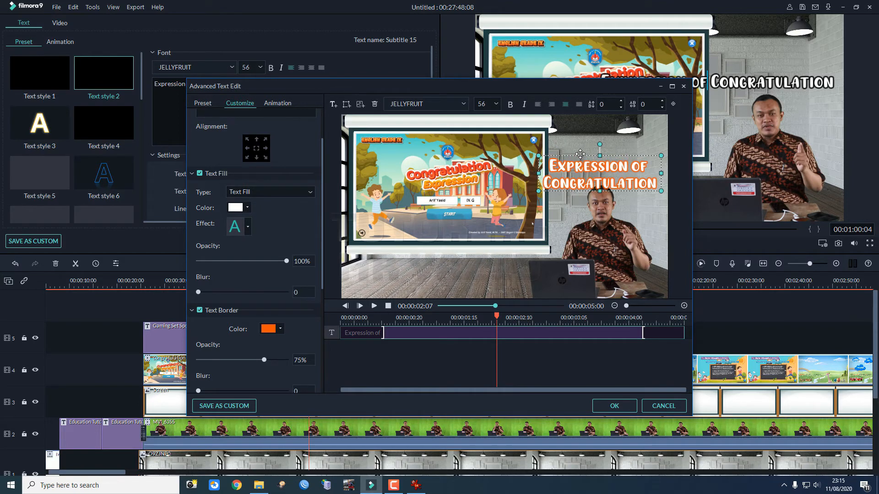
drag(580, 153, 586, 143)
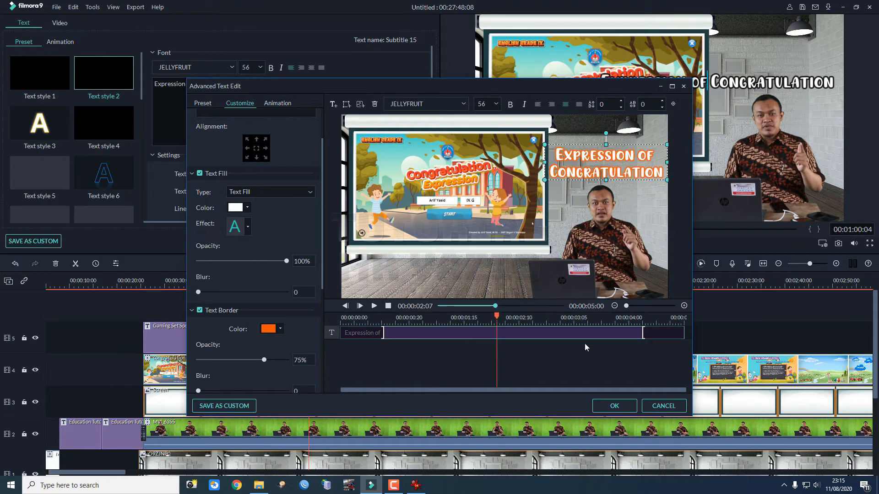
Try the Wavy style, Type Writer, Cinema style, Doomo Design, String Blur, RichTick, Random and Up Insert animations on the title.
click(275, 106)
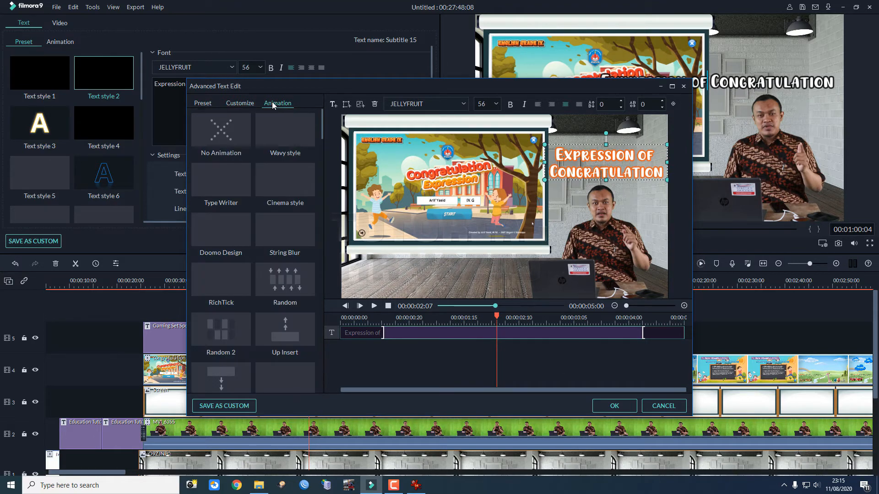
click(291, 142)
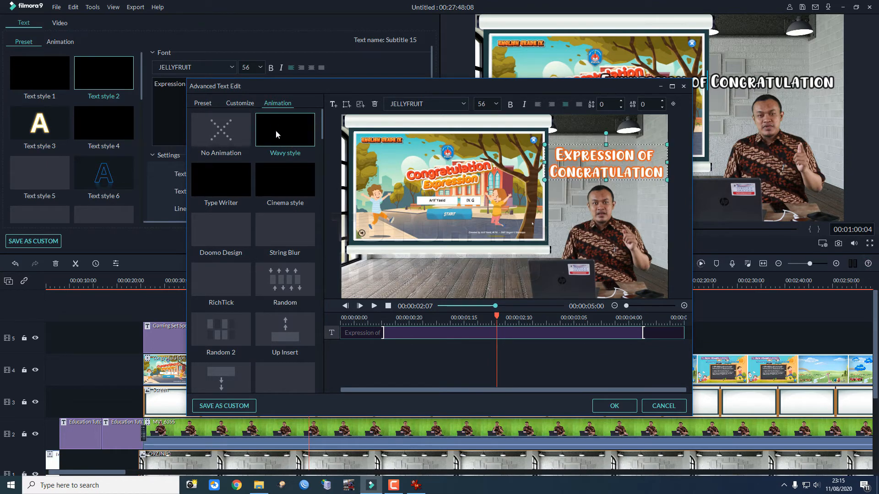
click(240, 180)
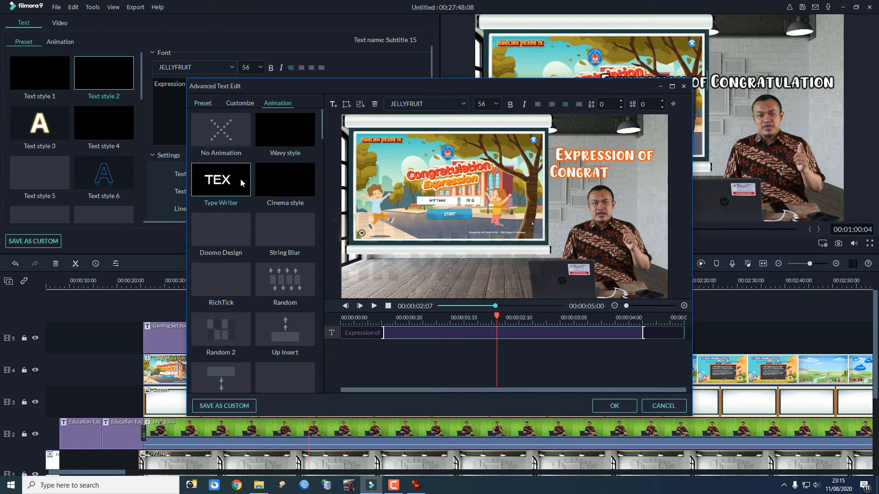
click(288, 187)
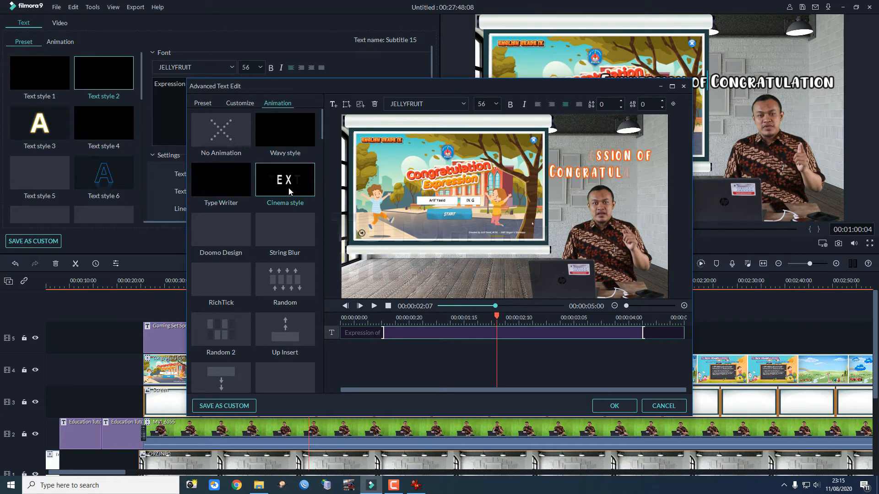
click(233, 230)
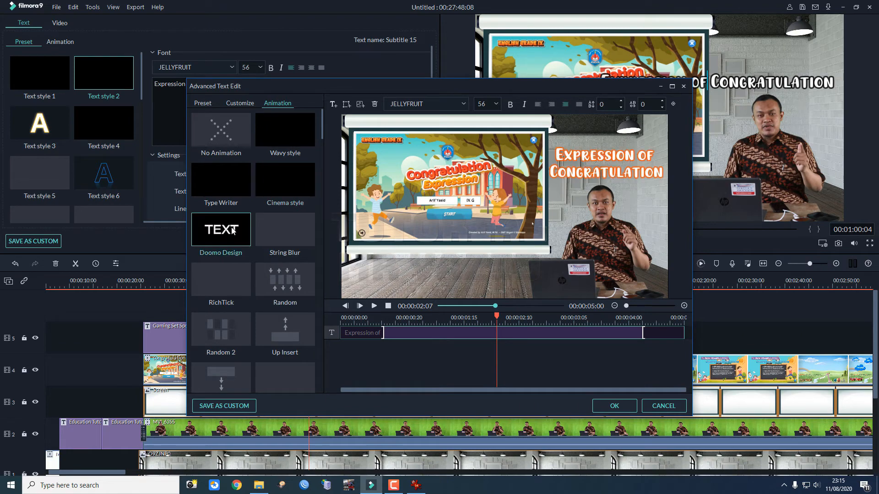
click(281, 232)
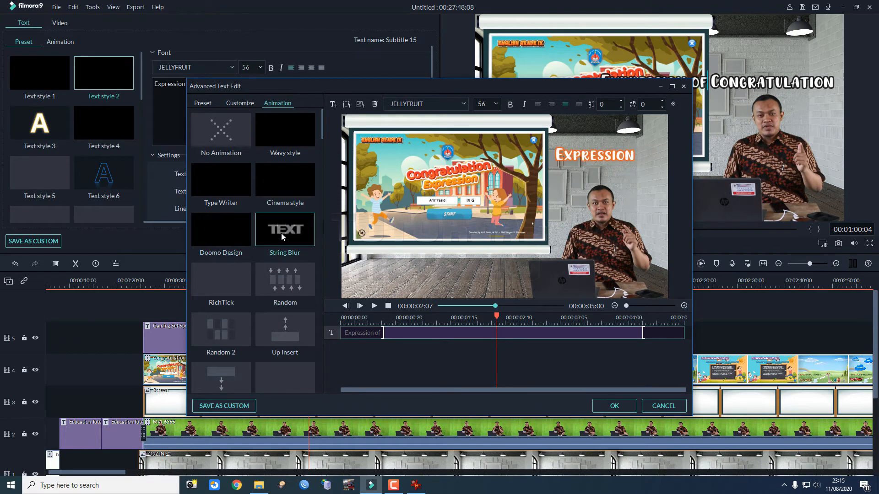
click(240, 278)
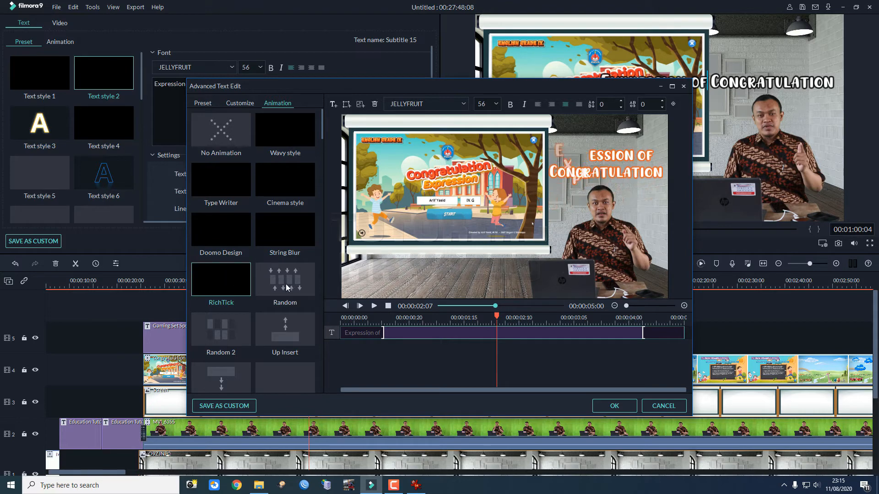
click(301, 282)
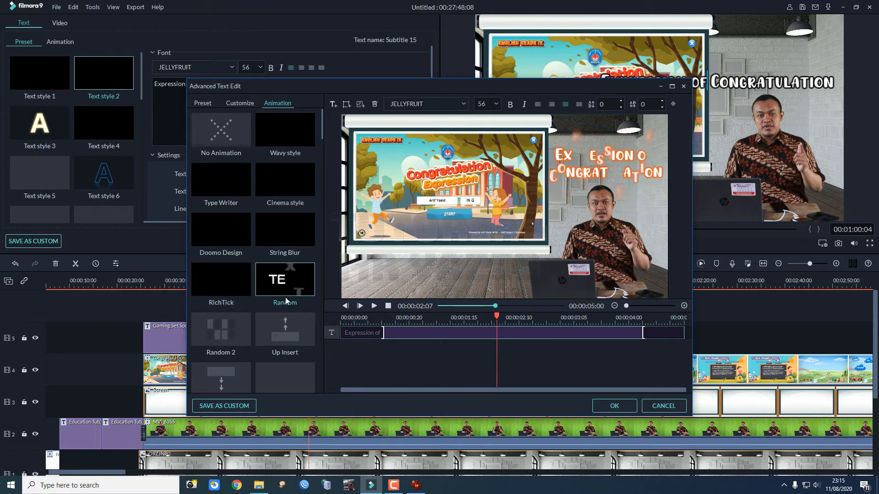
click(287, 333)
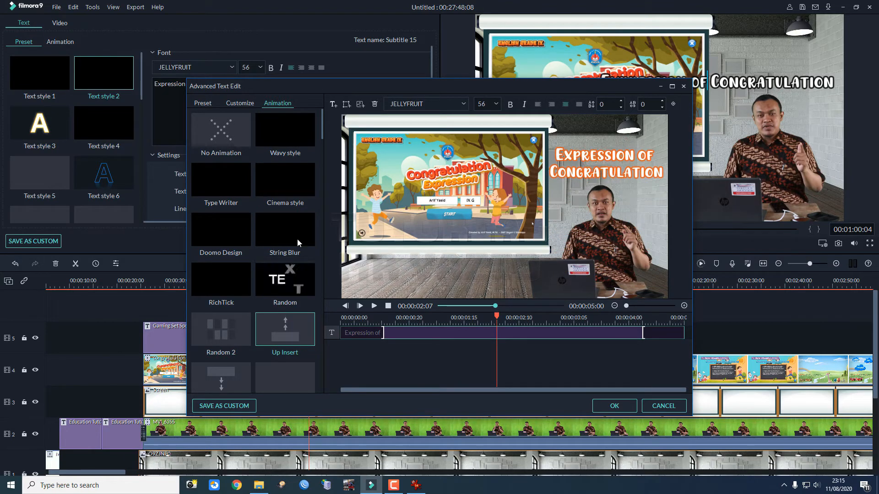
click(295, 188)
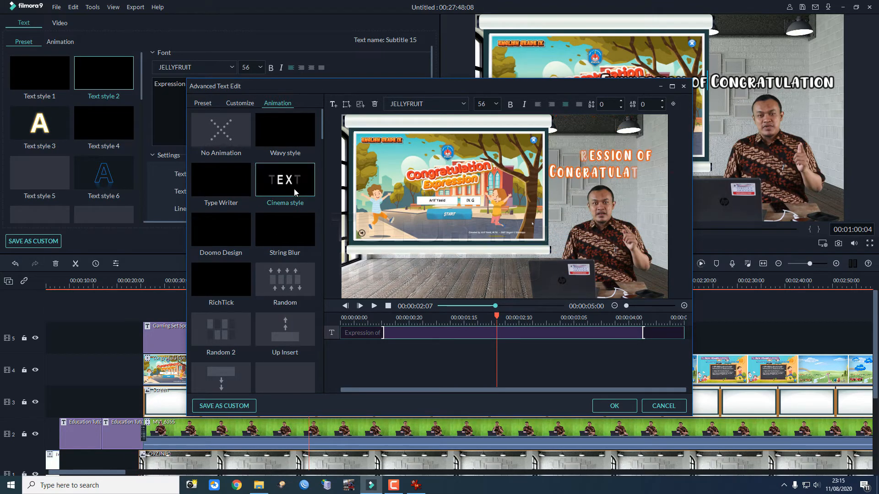
click(236, 195)
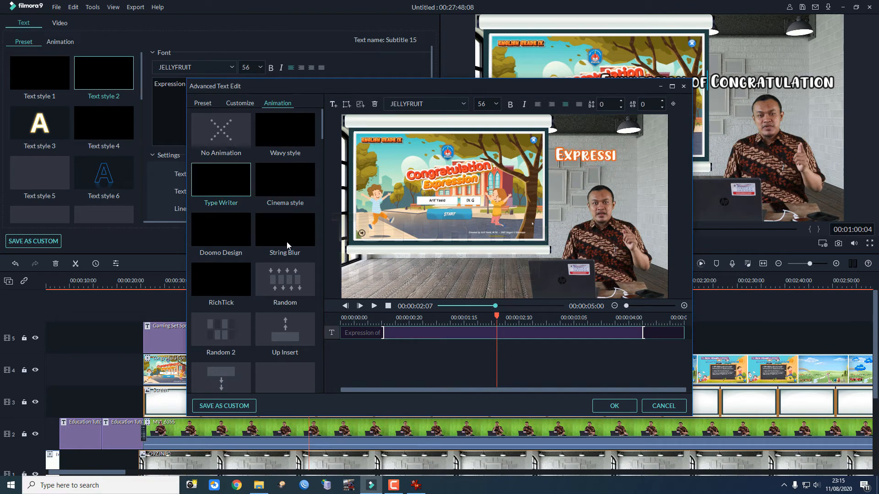
Apply the String Blur animation to the "Expression of Congratulation" title and accept the title edits.
click(288, 244)
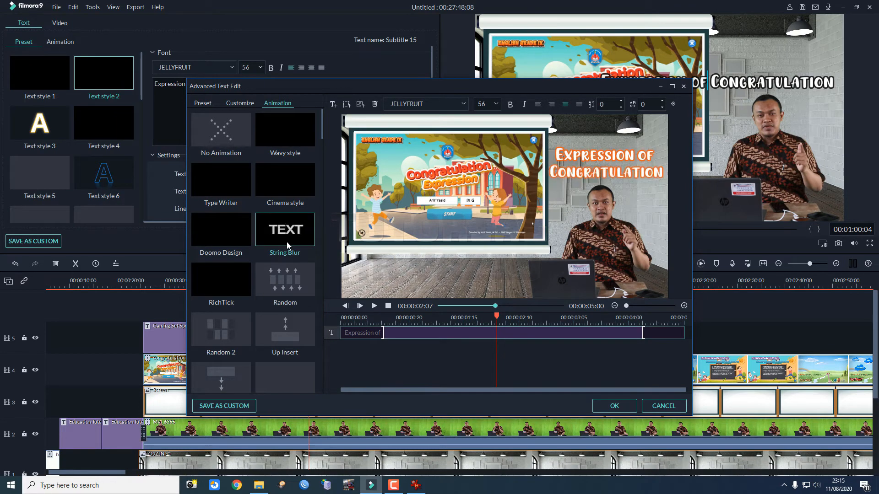
click(615, 405)
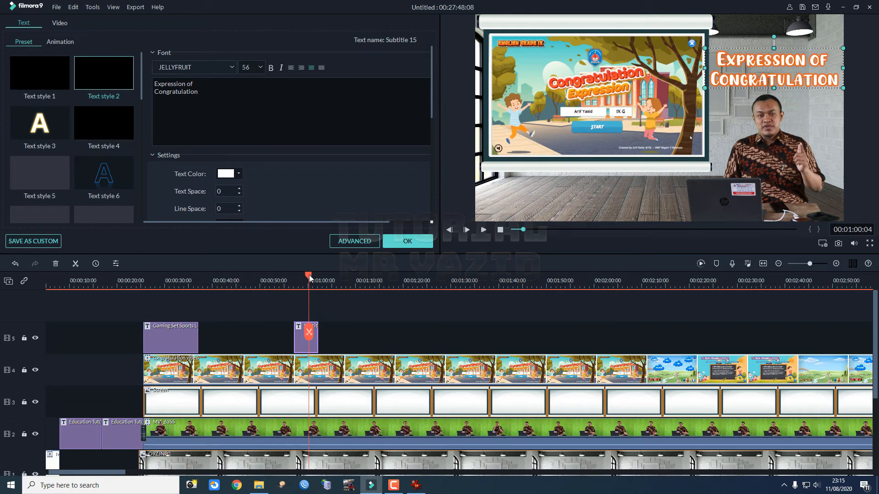
click(405, 245)
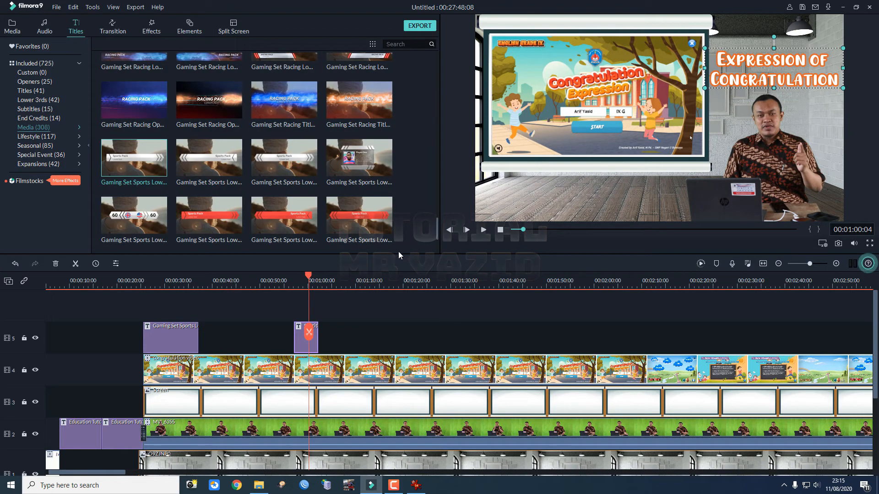
Play the title from its start on the timeline and extend its clip to about 10 seconds.
drag(308, 276, 296, 276)
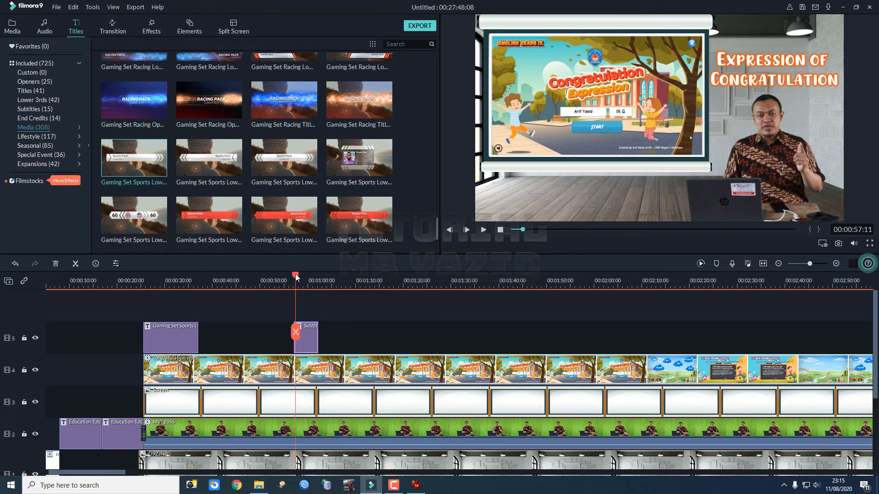
key(space)
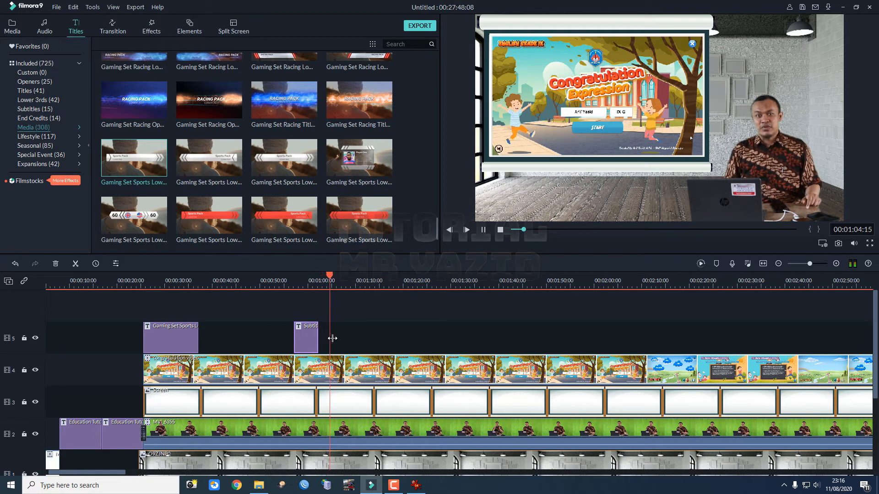
key(space)
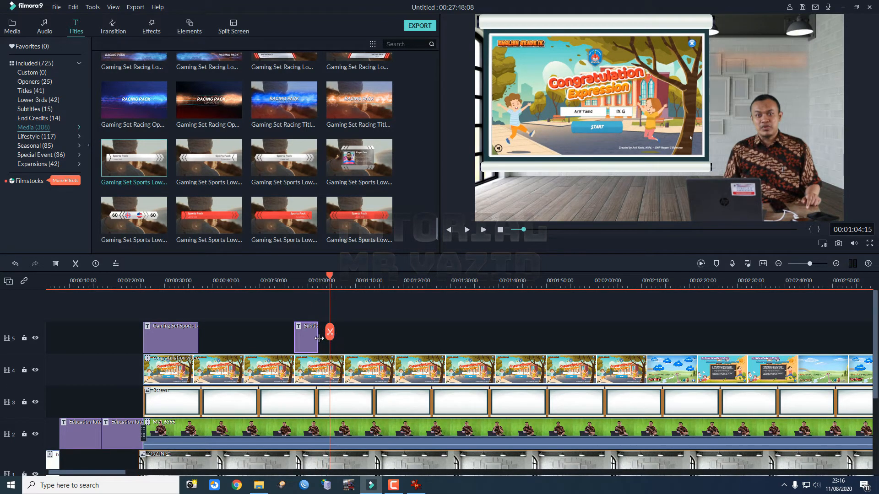
drag(319, 338, 342, 338)
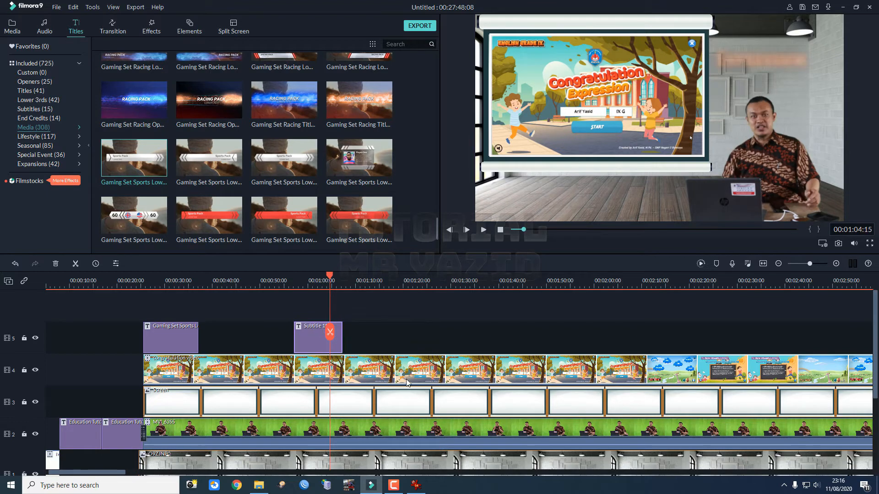
Play on past the title, copy its clip and paste the copy at 00:01:15:00 on the same track.
key(space)
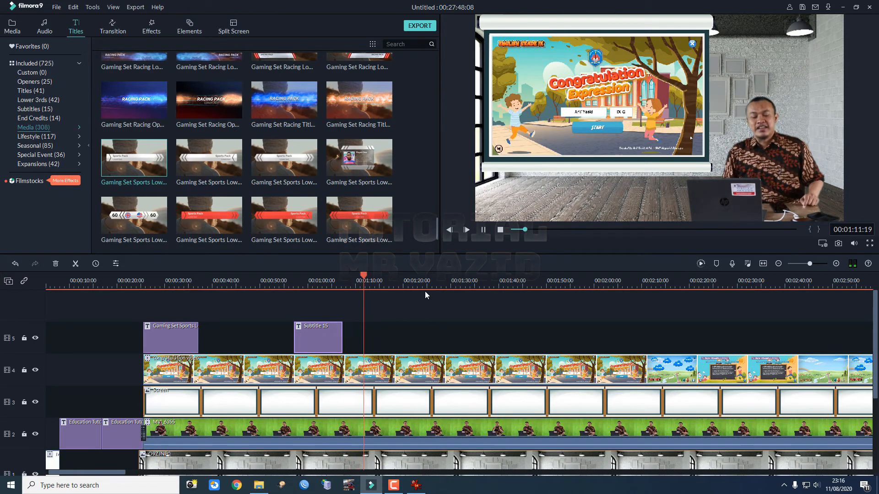
right_click(328, 336)
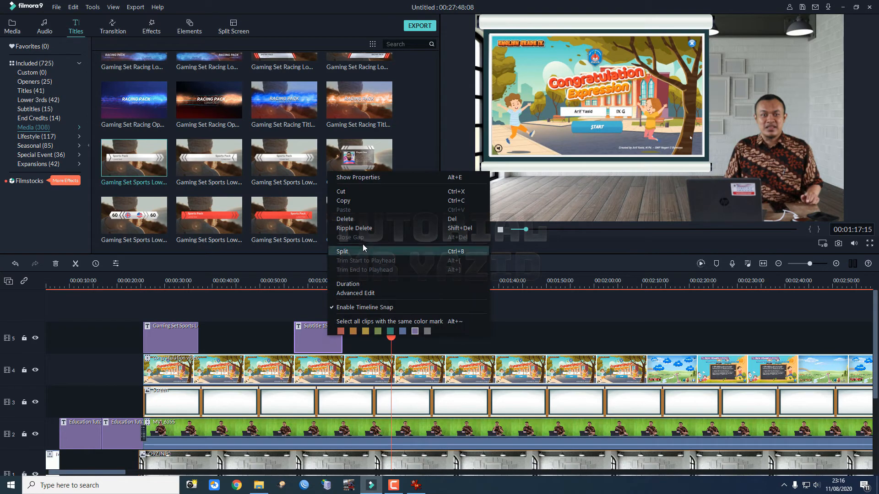
click(365, 200)
drag(391, 278, 379, 279)
key(ctrl+v)
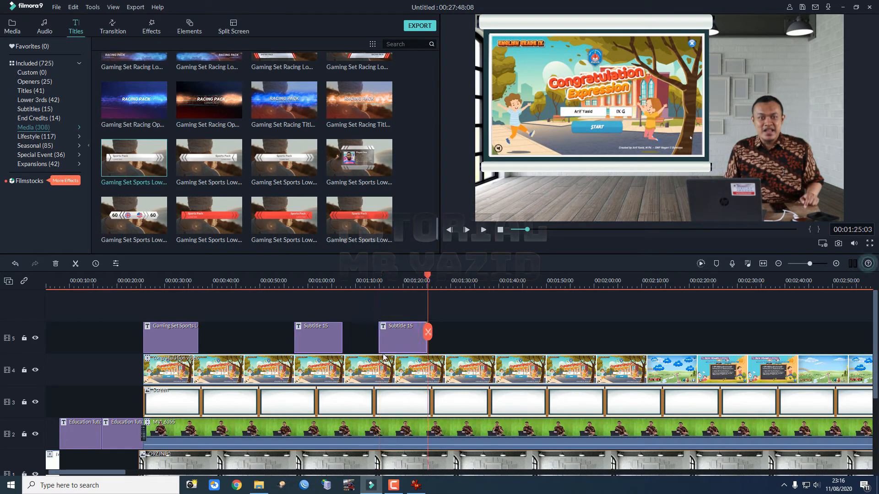
Move the copied title below the projector screen and set its three lines to "Expression of Congratulation", "=" and "Ungkapan Selamat".
double_click(408, 341)
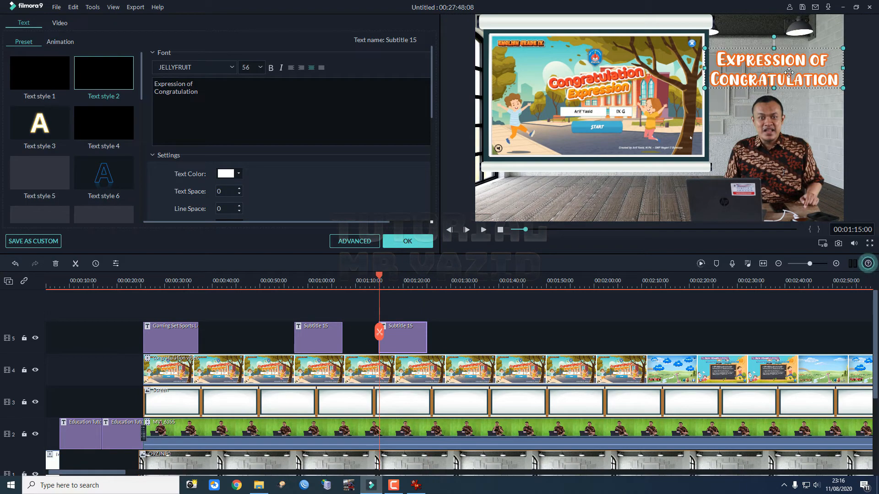
drag(788, 72, 580, 195)
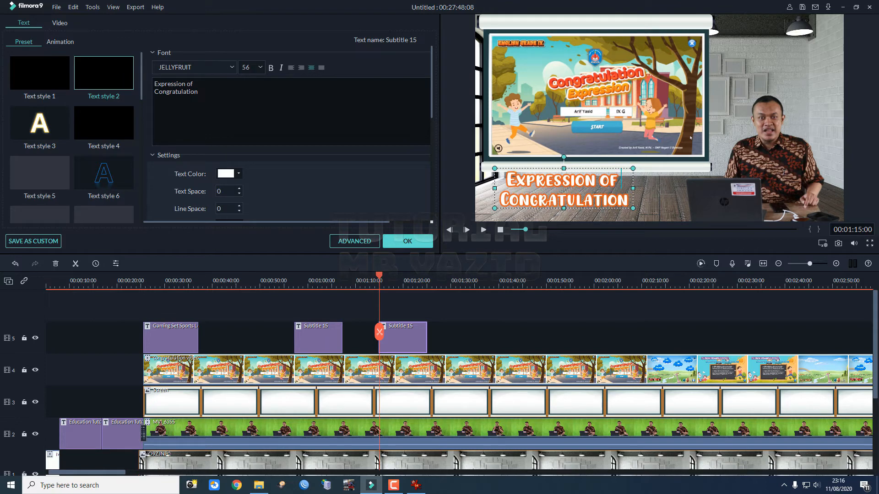
key(Delete)
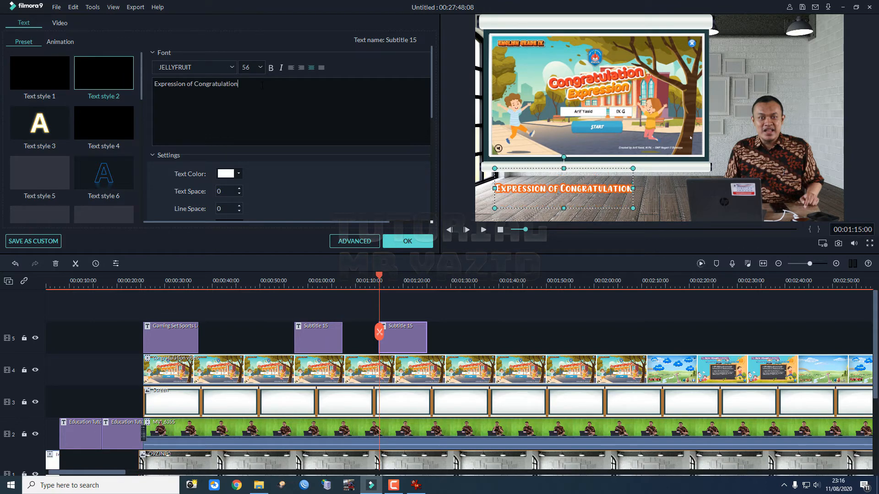
key(Return)
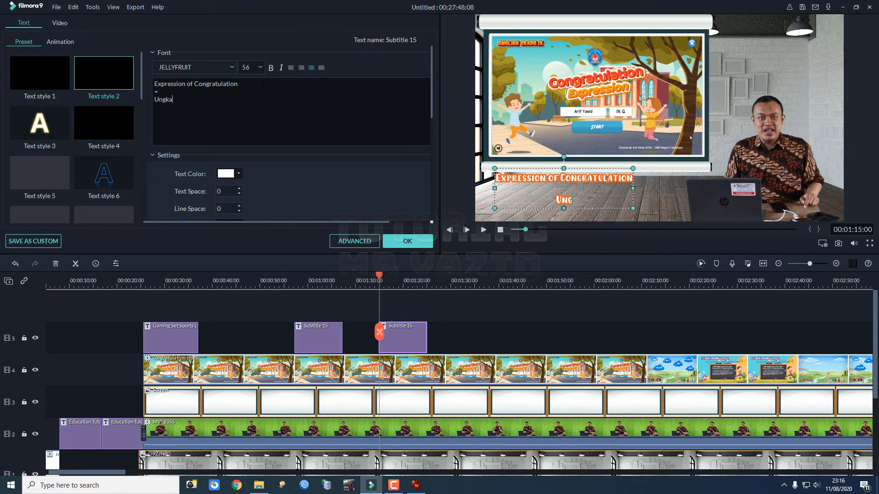
text(Selamat)
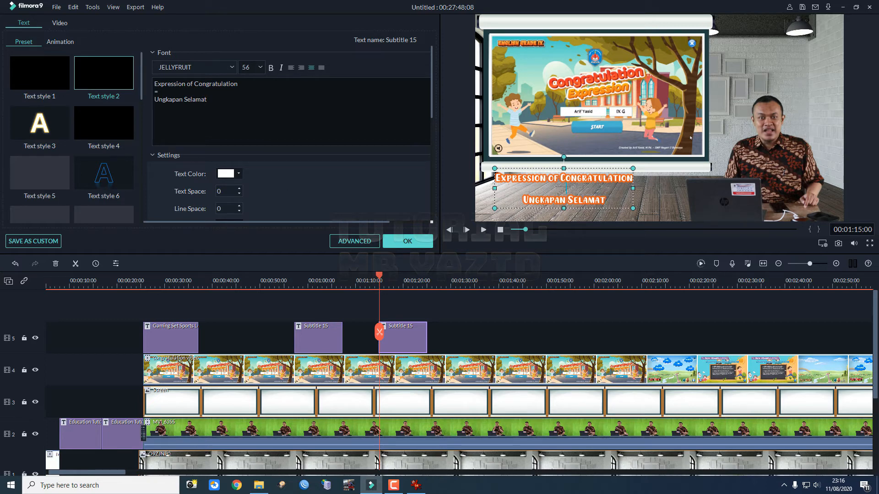
Try the Ink Free font on the copied title, enlarge its text box over the floor area and accept the edits.
click(233, 67)
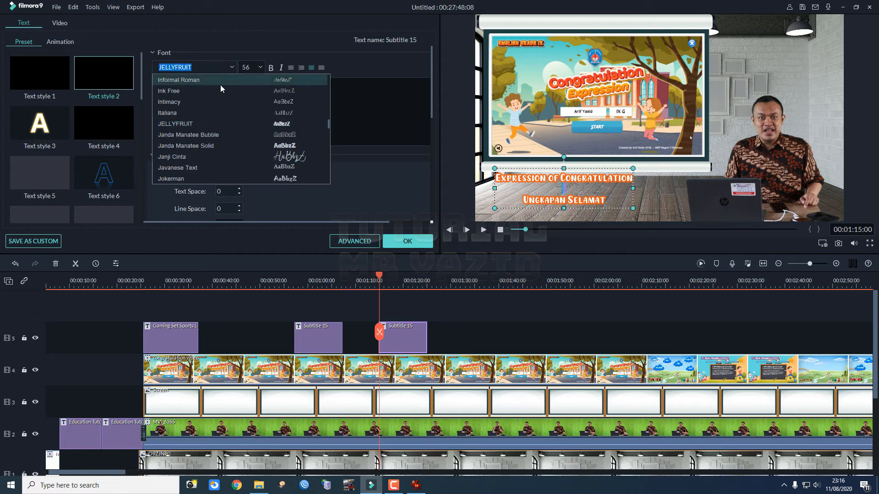
click(216, 88)
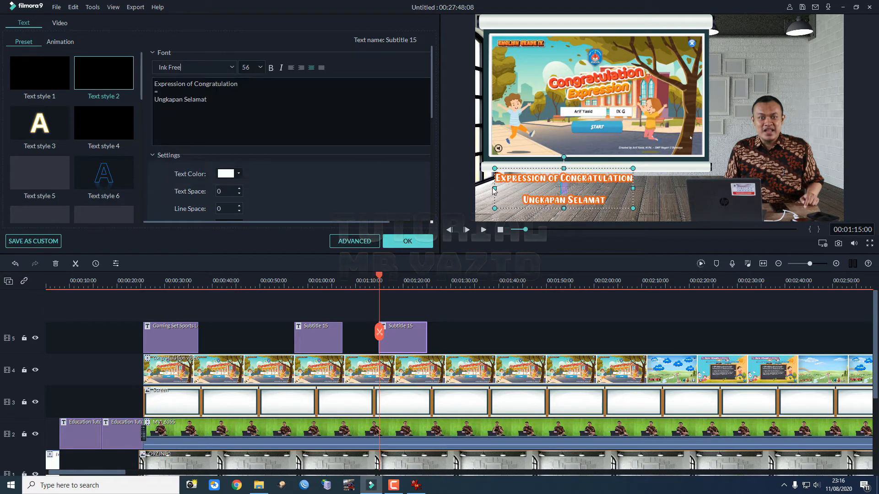
drag(634, 209, 651, 213)
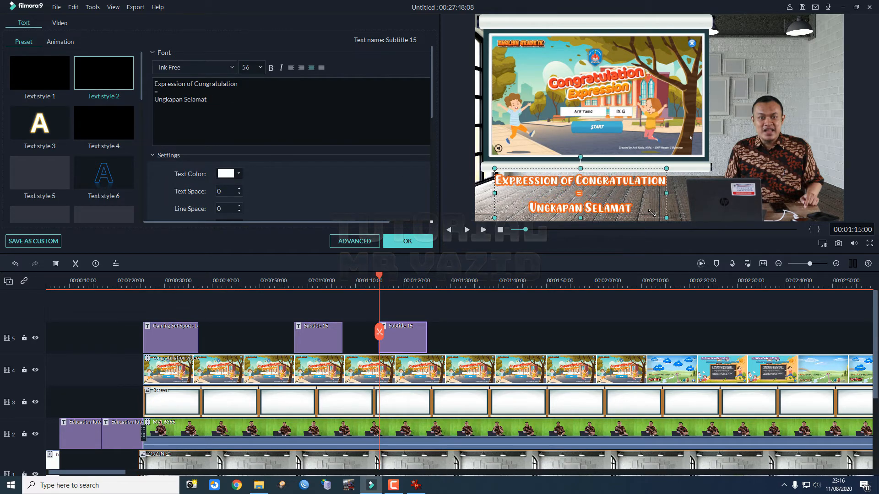
click(409, 243)
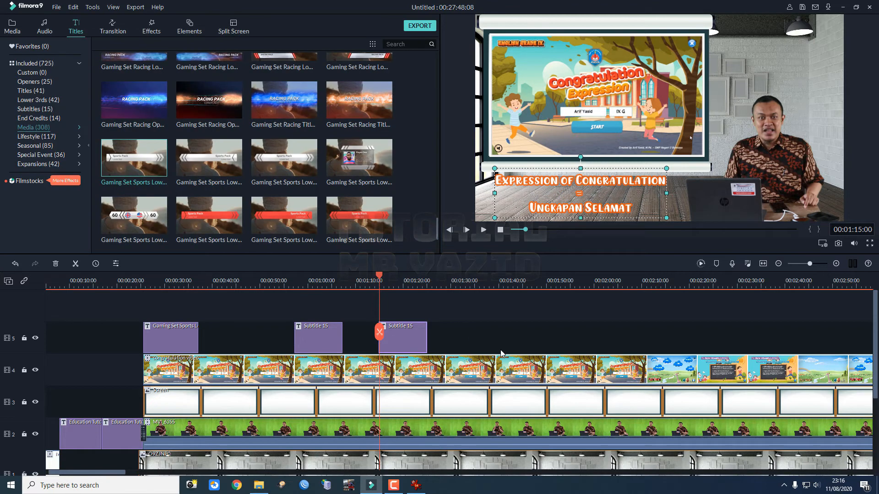
Shorten the "Ungkapan Selamat" title clip to about 8 seconds and paste a copy of it at 00:01:26:11.
key(space)
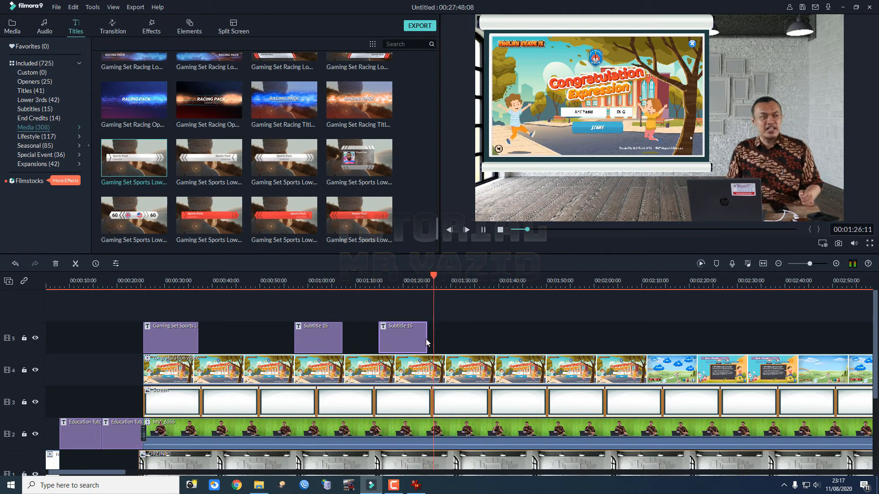
drag(426, 338, 418, 341)
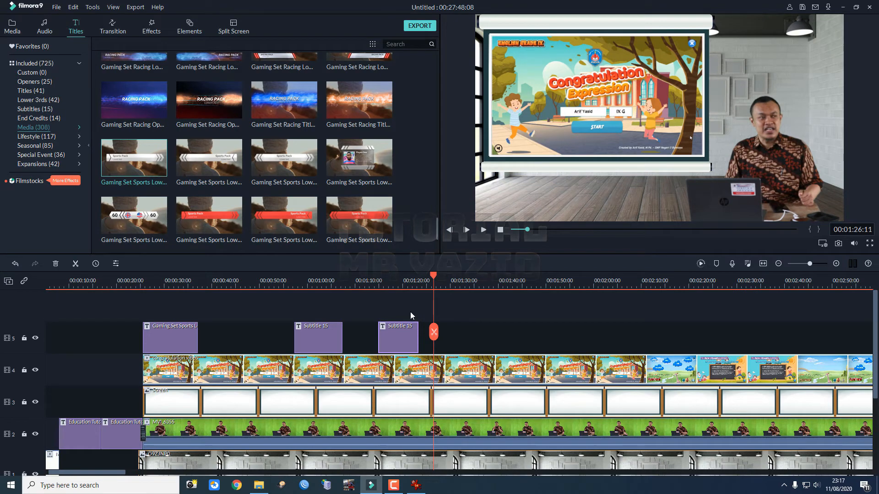
right_click(401, 336)
click(433, 199)
key(ctrl+v)
Change the pasted title's text to "Expression of hope and wishes", "=" and "Ungkapan Harapan/Doa" and accept the edits.
double_click(454, 334)
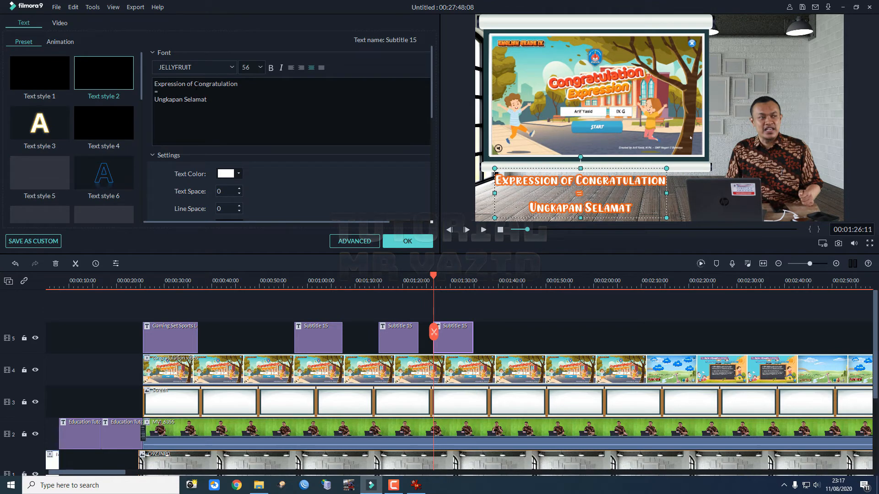
double_click(196, 83)
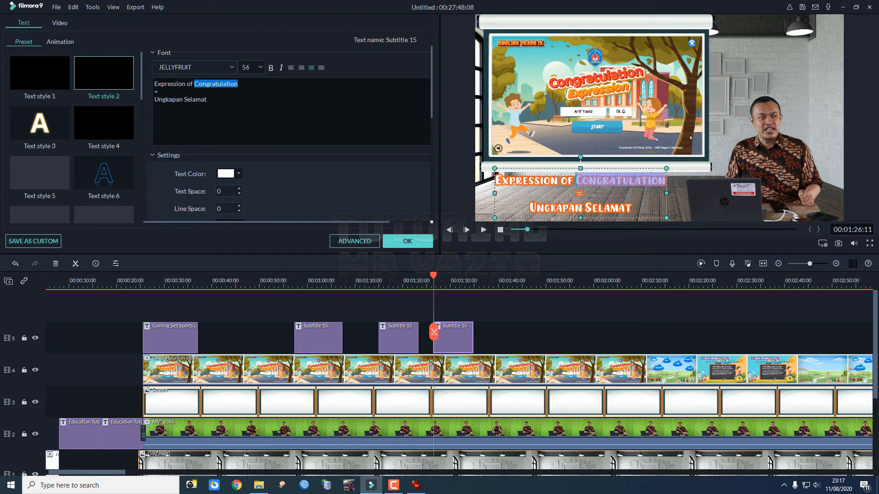
text(hope and )
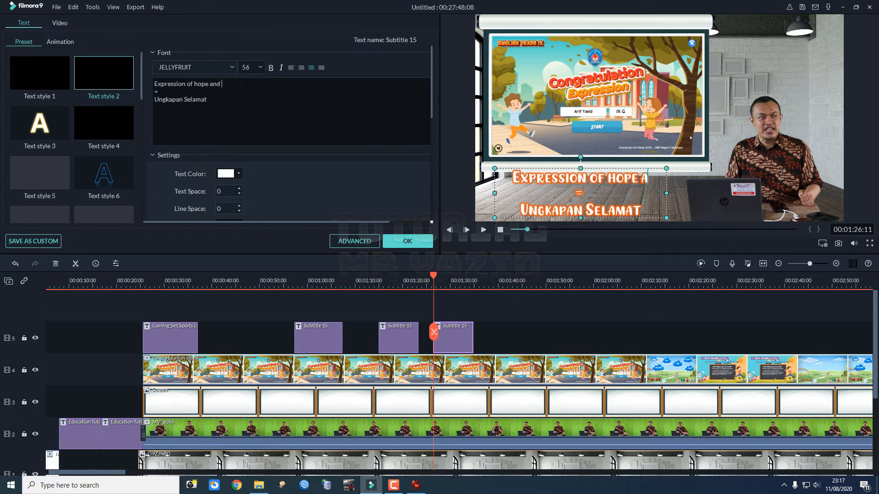
text(wishes)
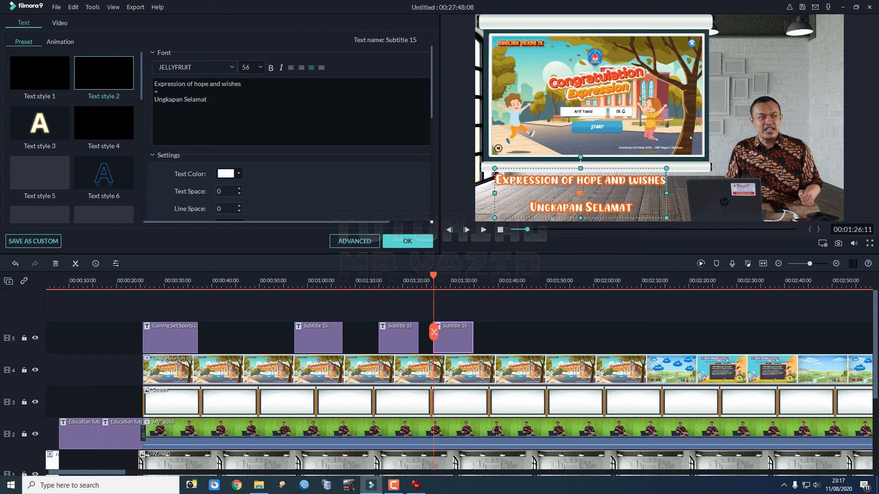
drag(207, 99, 187, 100)
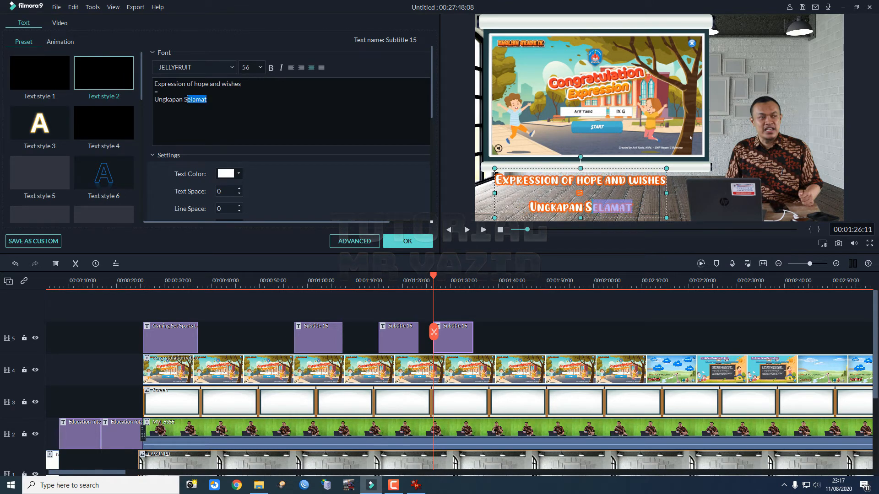
text(Hara)
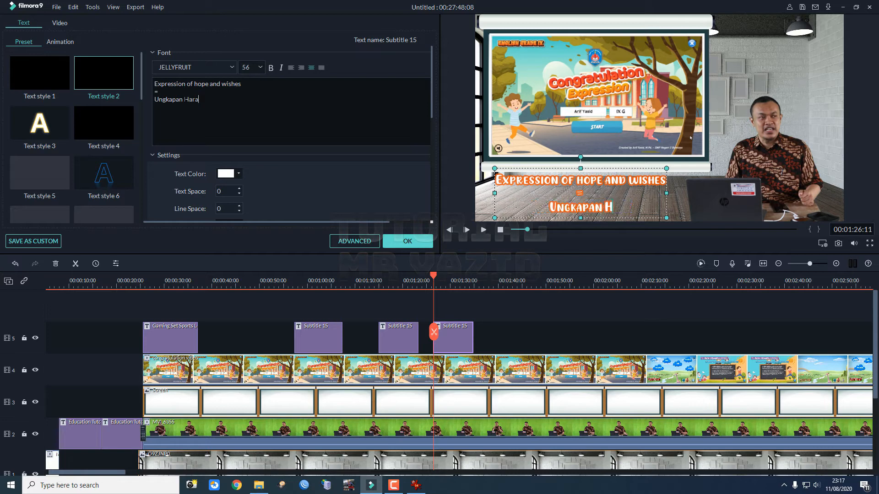
text(pan/Doa)
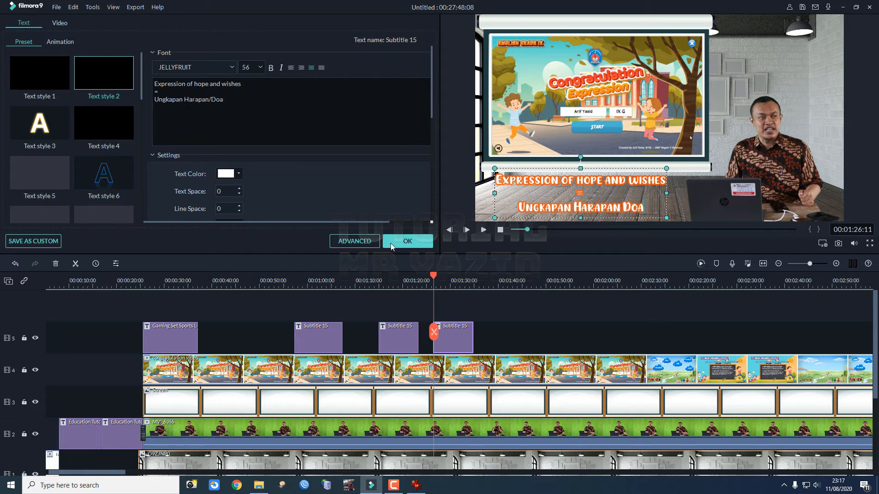
click(419, 240)
Move the "Ungkapan Harapan/Doa" title clip directly after the "Ungkapan Selamat" title and shorten it to about 7 seconds.
key(space)
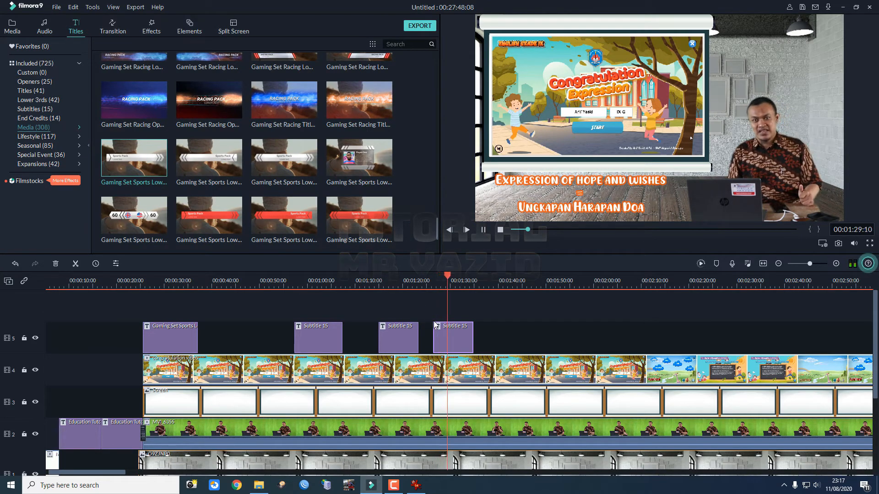
key(space)
drag(461, 338, 450, 338)
right_click(454, 347)
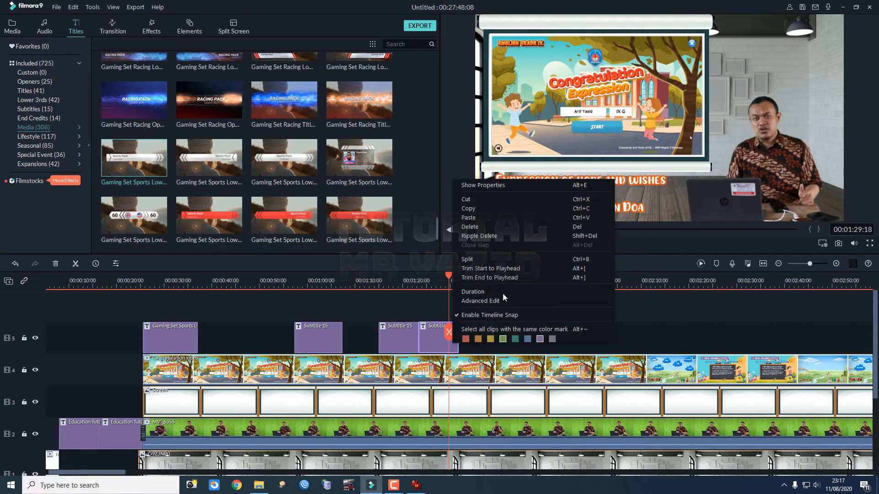
click(490, 211)
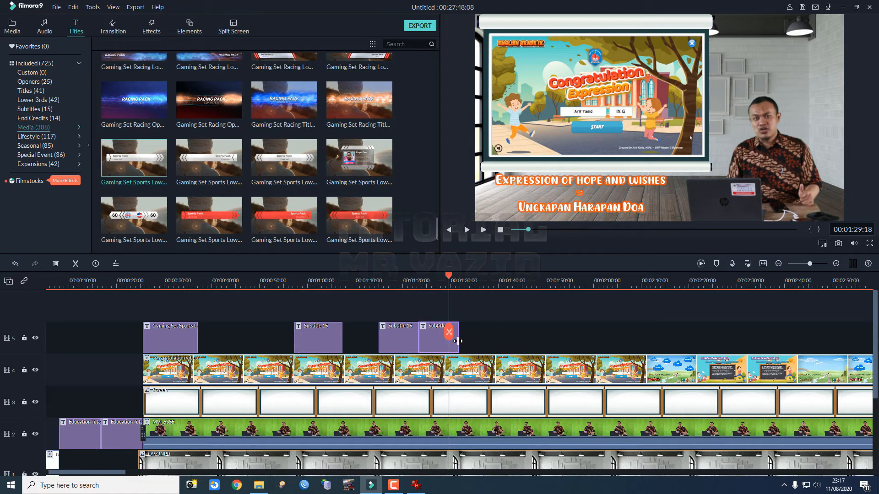
drag(458, 341, 409, 340)
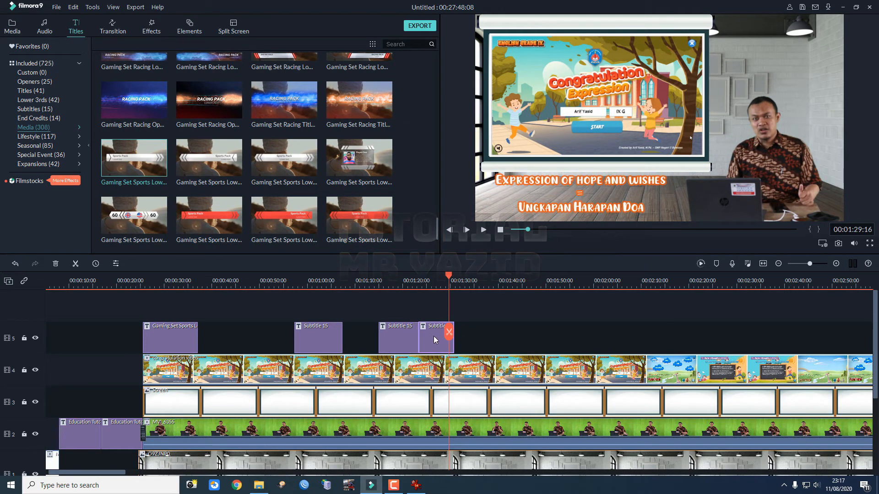
Copy the shortened "Ungkapan Harapan/Doa" title clip and paste the copy at 00:01:31:01 on the same track.
right_click(433, 336)
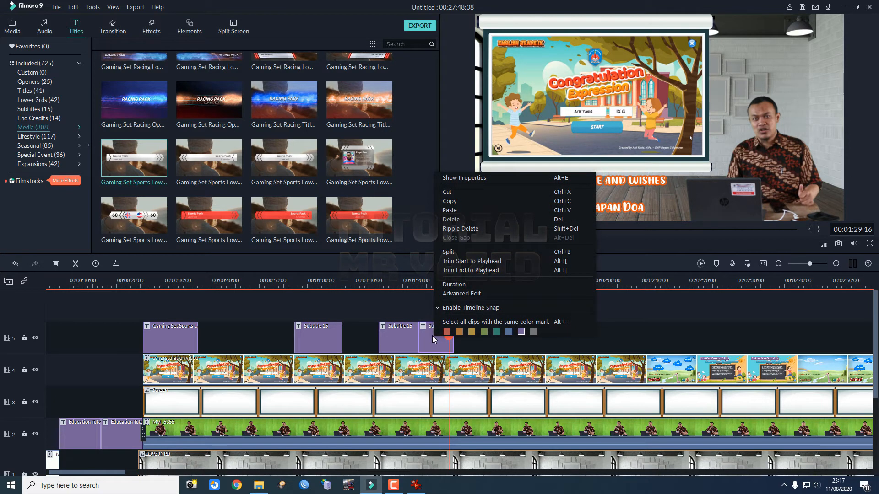
click(474, 203)
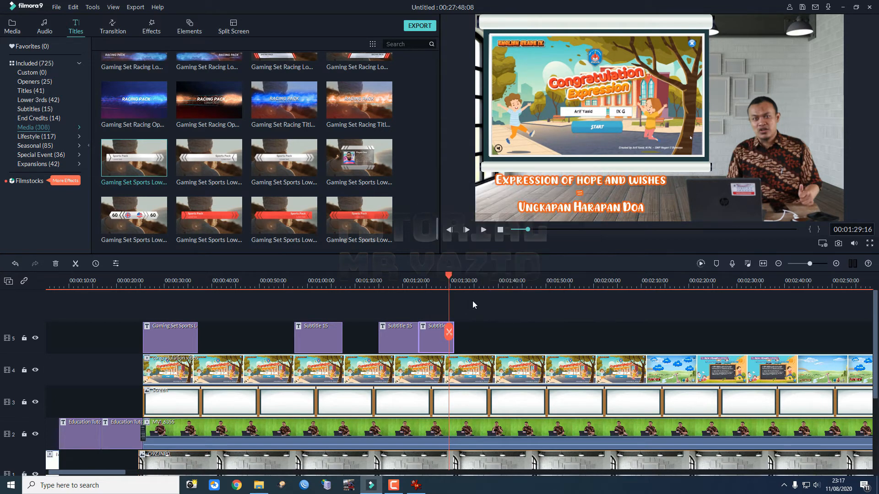
click(455, 277)
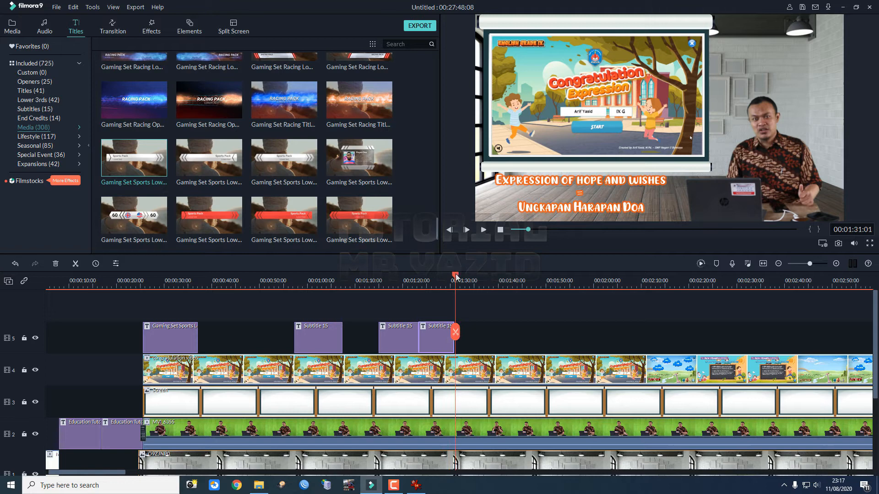
right_click(471, 334)
click(501, 207)
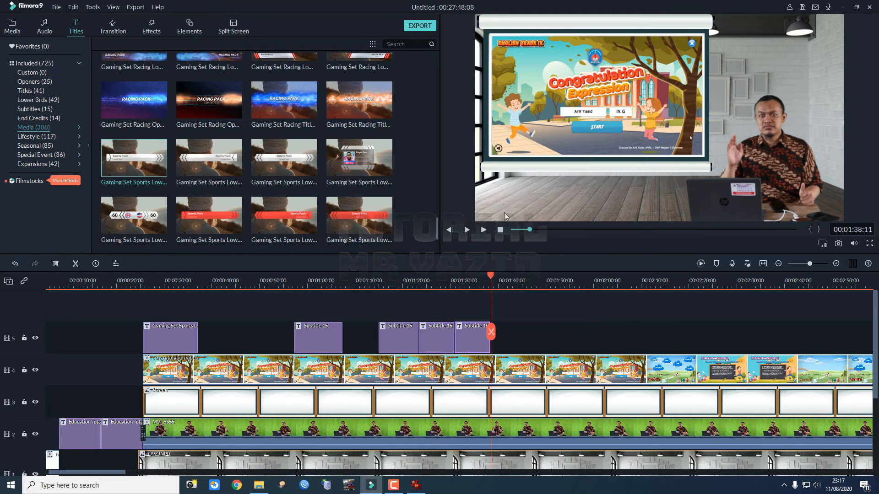
Change the new copy's text to "Expression of compliments", "=" and "Ungkapan Pujian" and accept the edits.
double_click(474, 339)
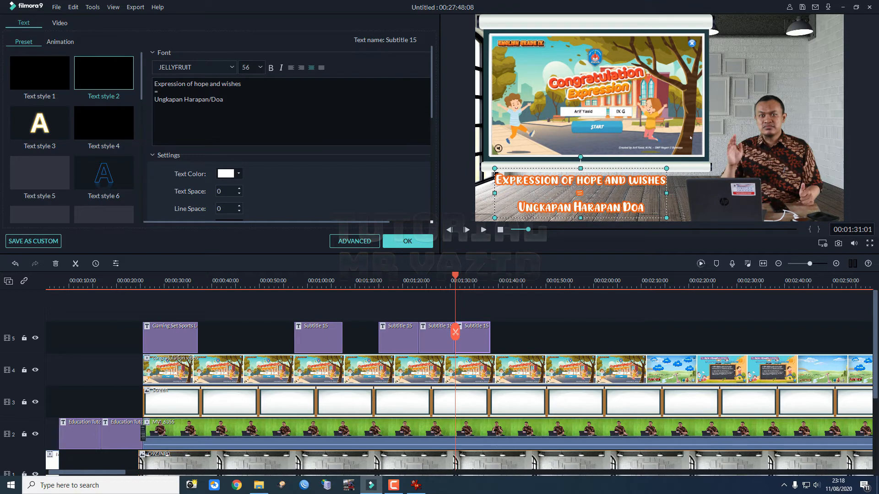
drag(288, 85, 194, 84)
text(c)
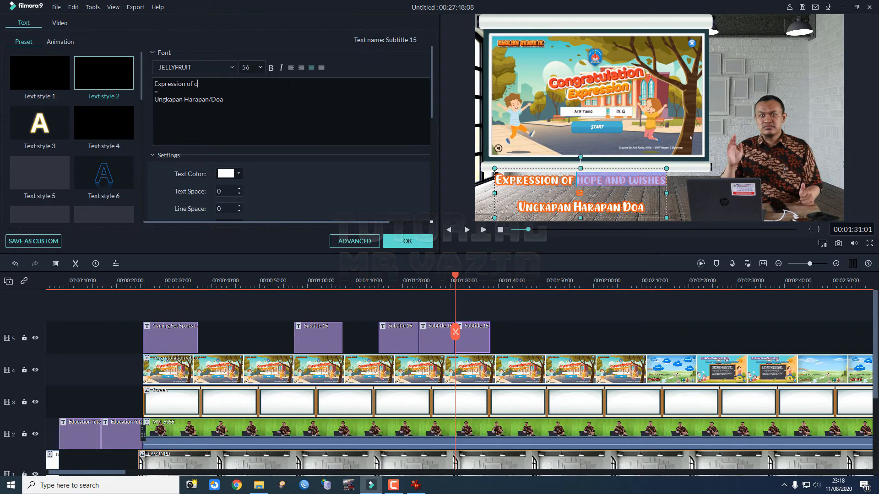
text(ompliments)
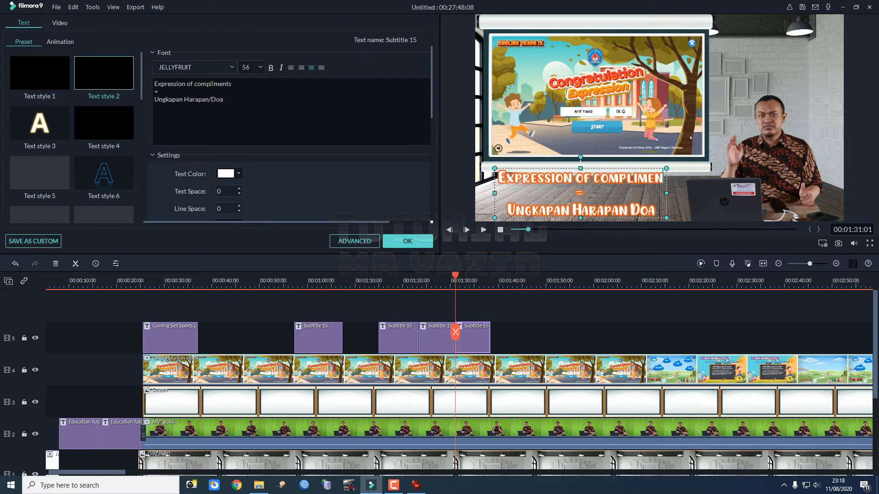
drag(217, 100, 163, 101)
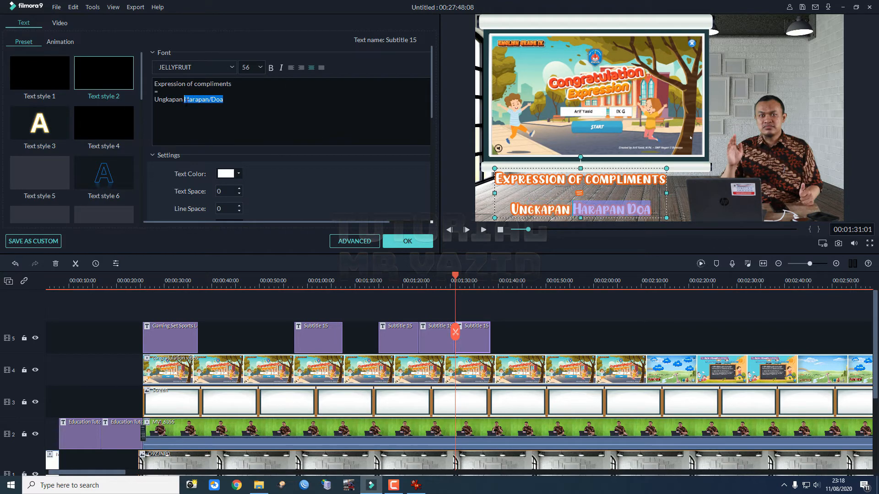
text(Pujian)
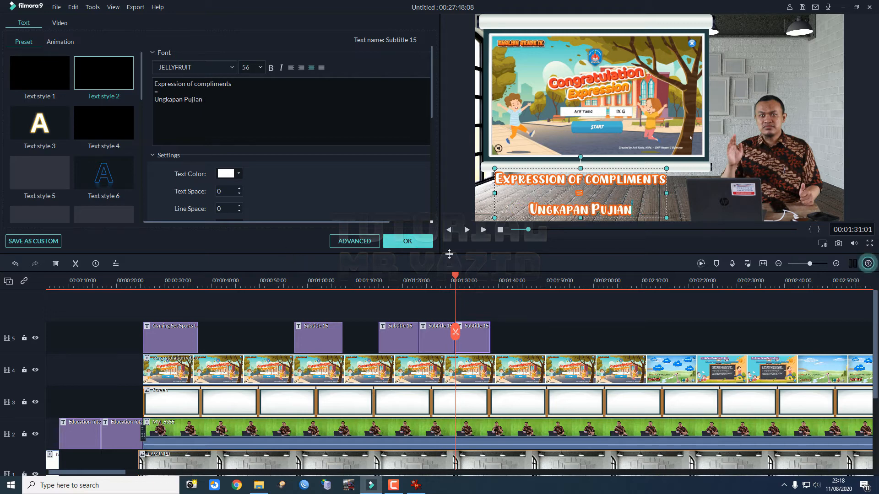
click(407, 241)
Play back the new titles and check the following footage against the lesson slides up to the "Tujuan Pembelajaran" slide.
drag(455, 277, 438, 277)
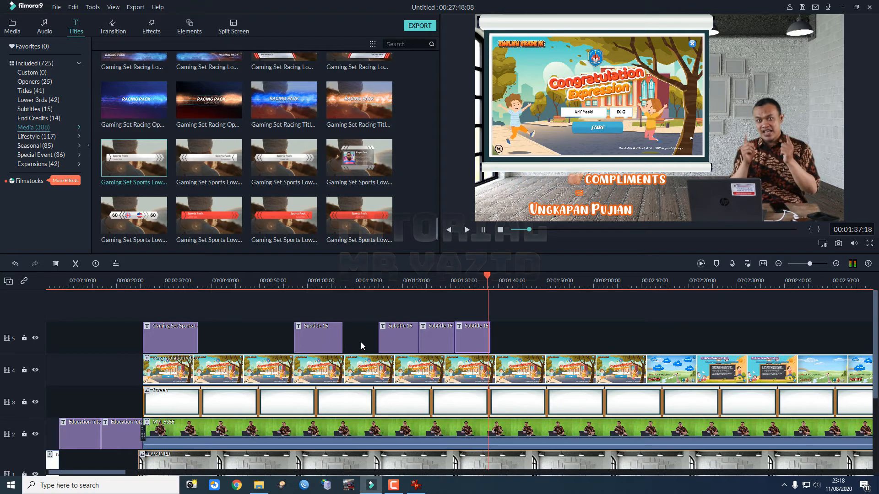
drag(123, 473, 146, 474)
drag(505, 276, 393, 280)
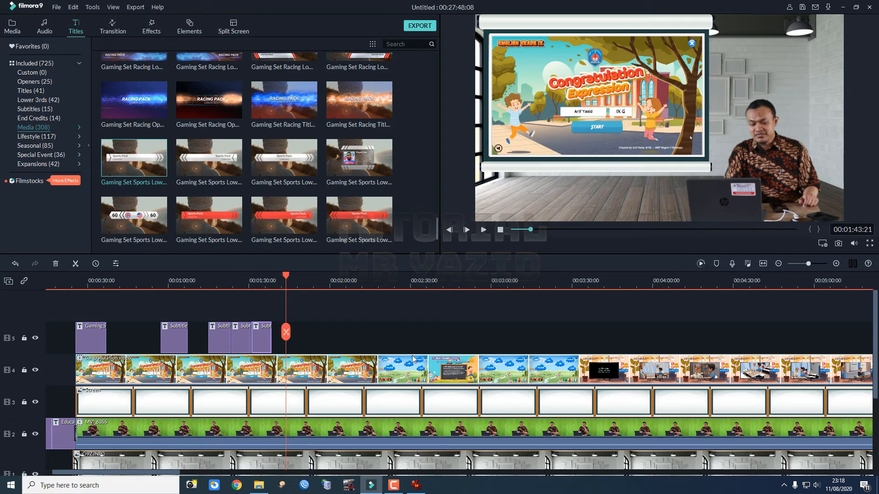
key(space)
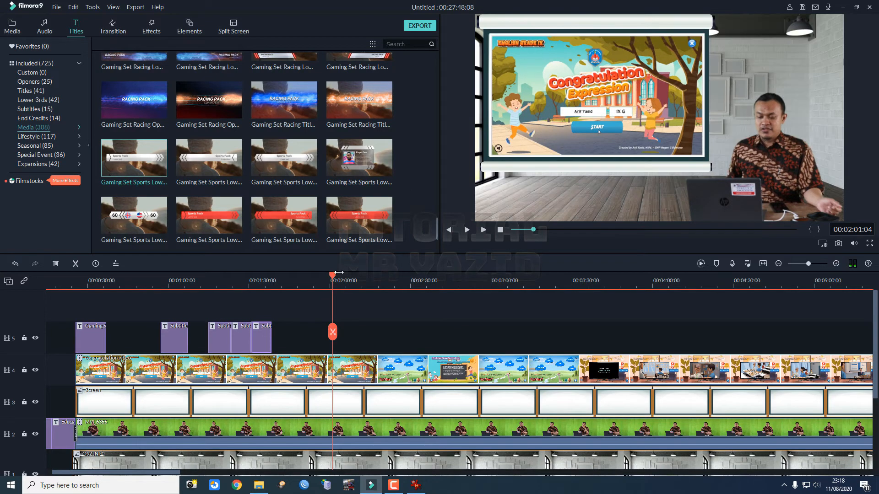
drag(337, 276, 380, 289)
key(space)
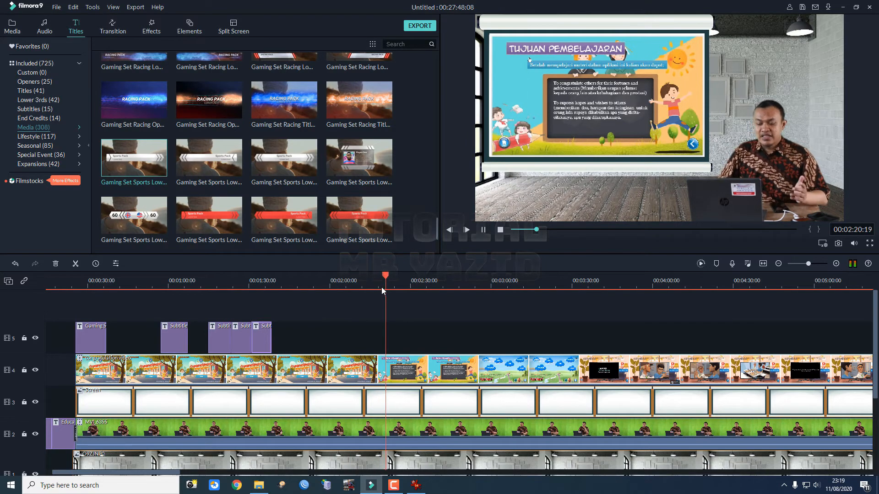
key(space)
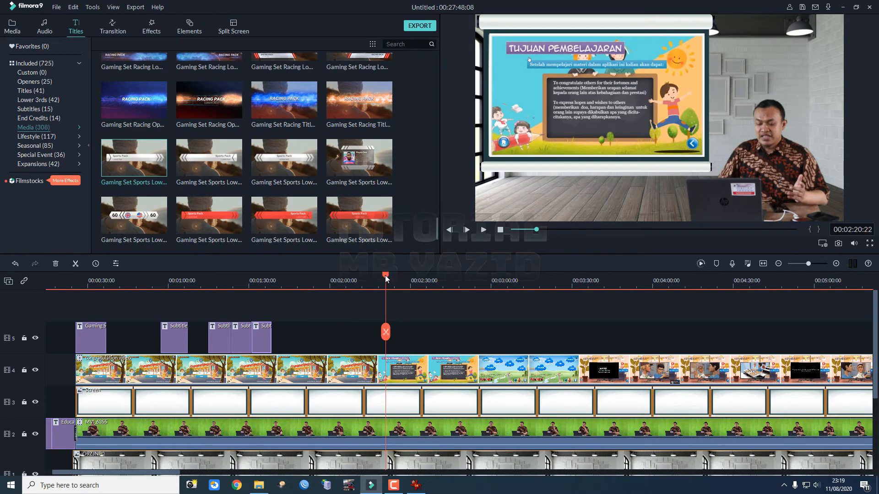
drag(386, 276, 361, 335)
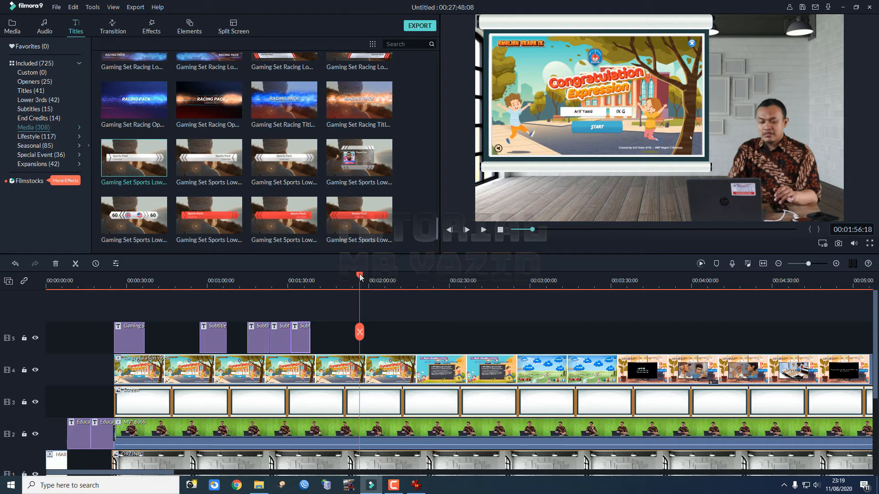
drag(361, 276, 342, 276)
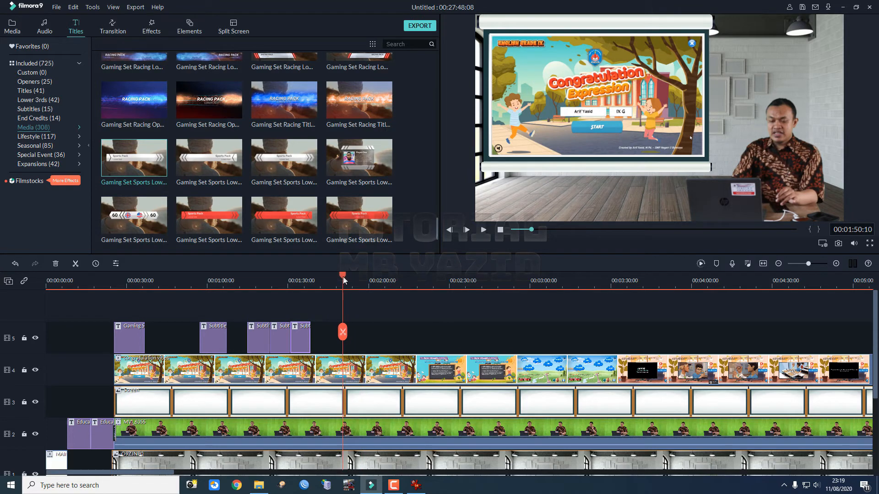
Split the congratulation video on track 4 at 00:01:37:03 and delete its first part.
click(365, 370)
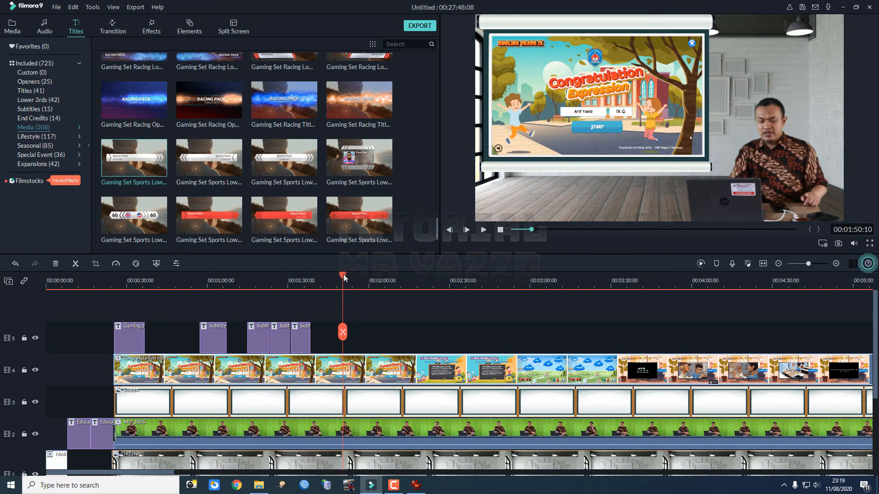
drag(344, 278, 307, 278)
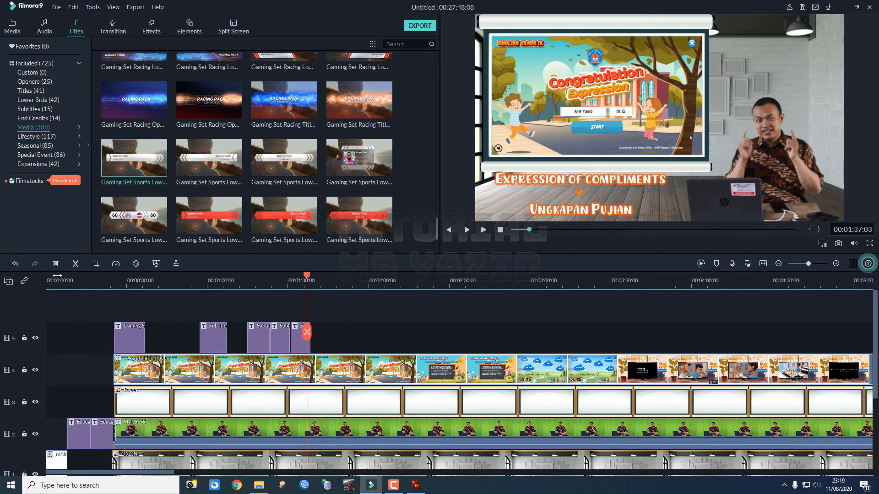
click(75, 264)
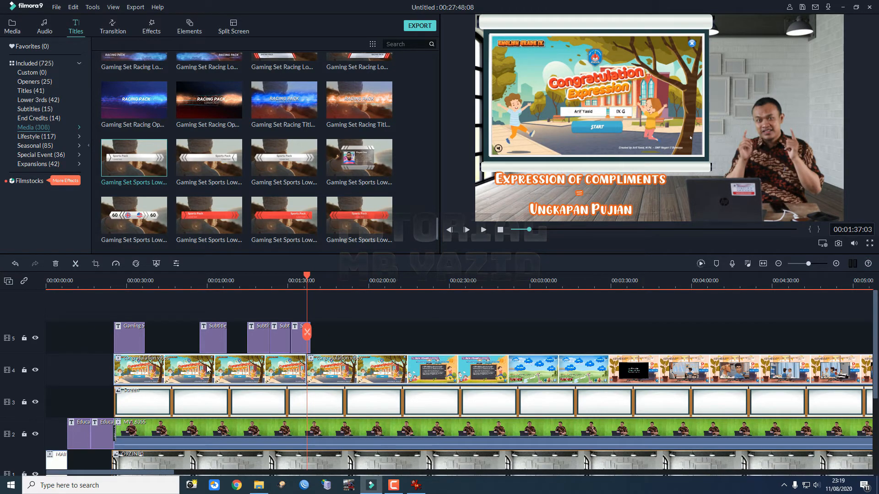
key(Delete)
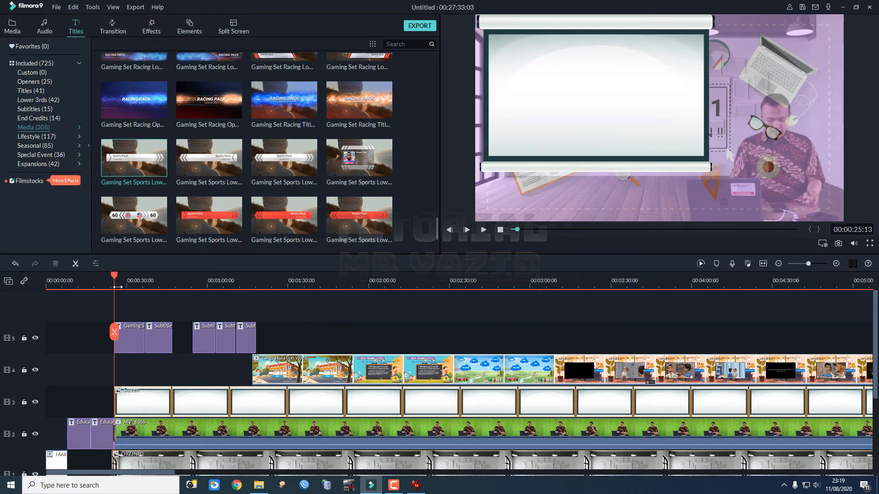
Move the "Expression of Congratulation" title onto the blank projector screen and play past it.
drag(114, 277, 163, 283)
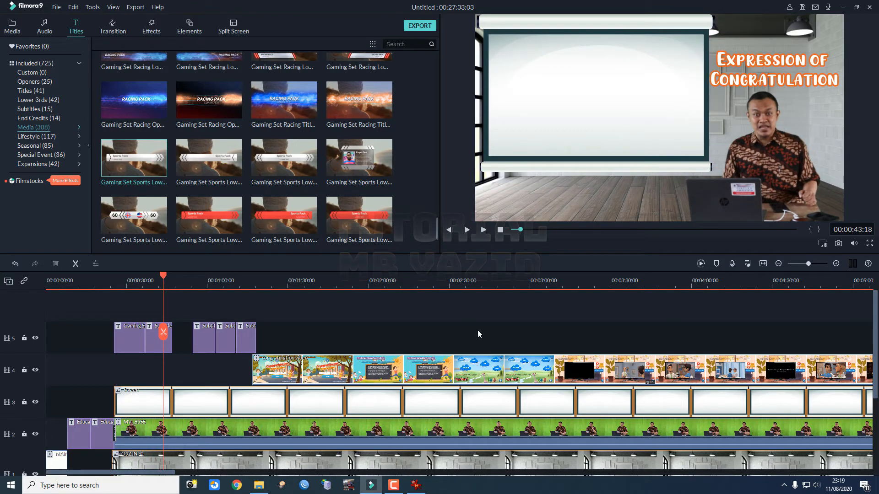
drag(771, 81, 607, 93)
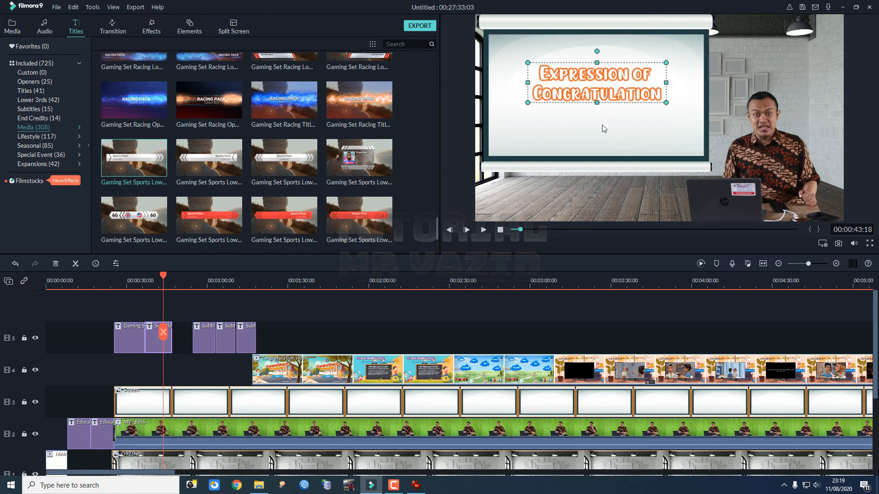
key(space)
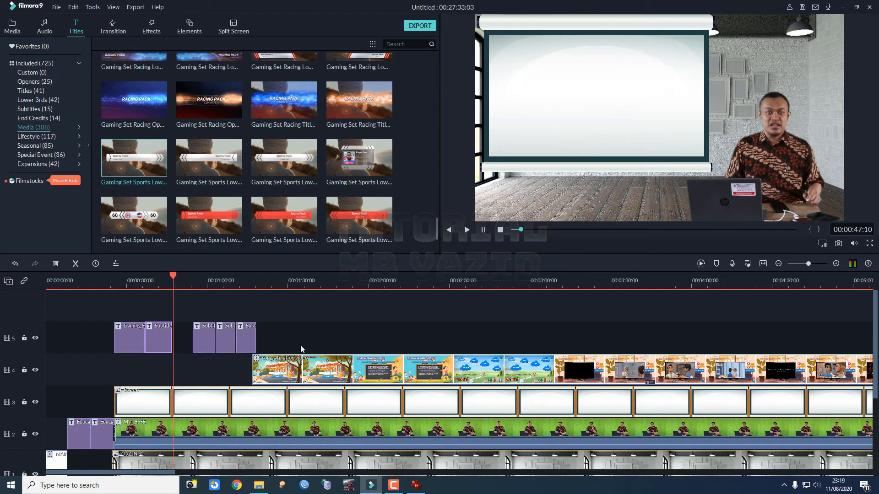
Shift the four subtitle titles on track 5 to start about 00:01:00 and the congratulation video on track 4 to about 00:02:05.
drag(160, 305, 428, 364)
click(167, 321)
drag(168, 321, 311, 344)
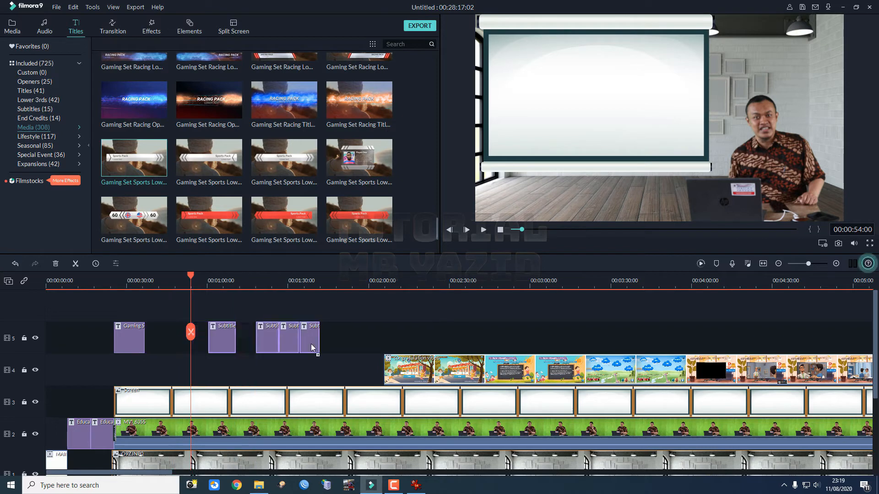
Play up to where the topics are introduced and move the three topic titles together to start at 00:01:14:06.
key(space)
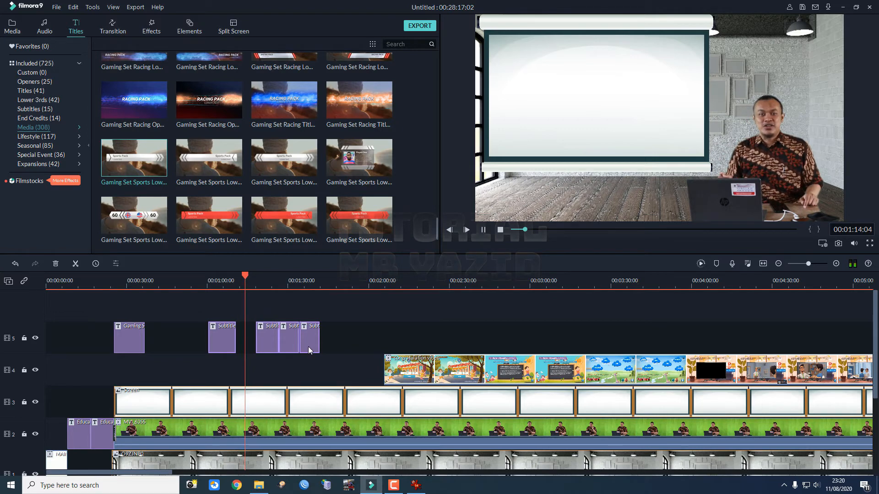
drag(308, 347, 298, 341)
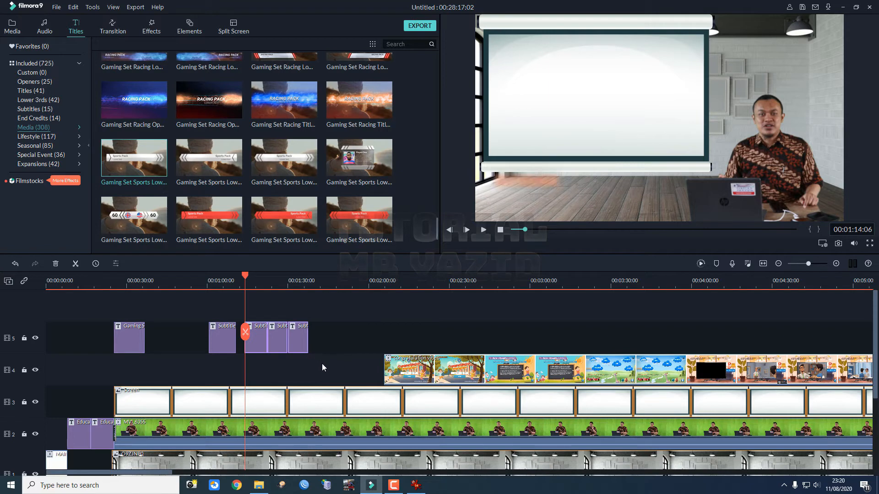
key(space)
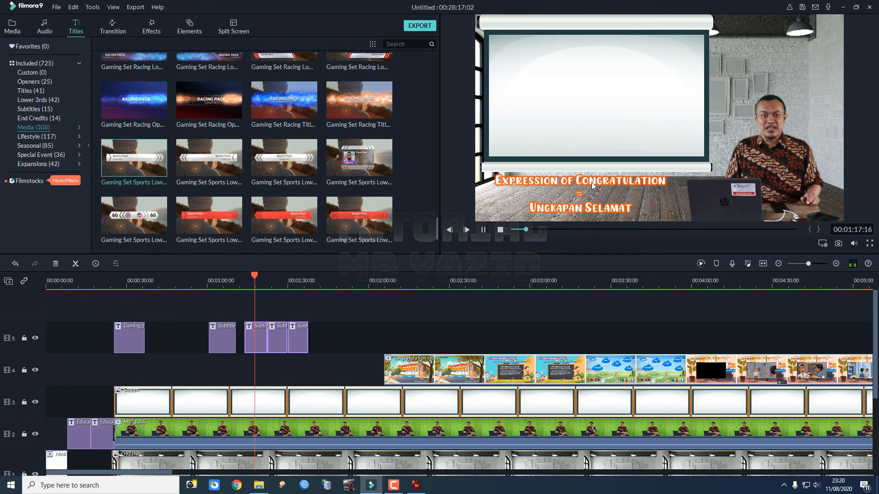
Move the "Expression of Congratulation" title up onto the blank projector screen, accept the edit and resume playback.
double_click(591, 182)
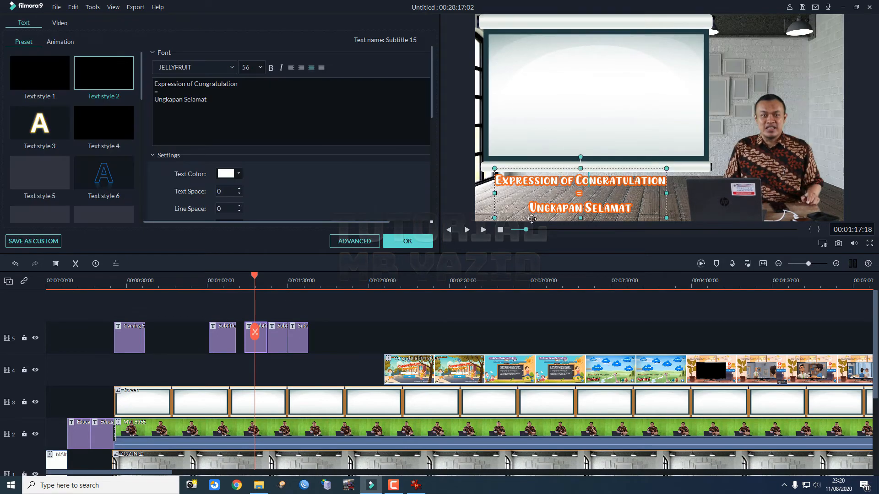
drag(597, 163, 610, 69)
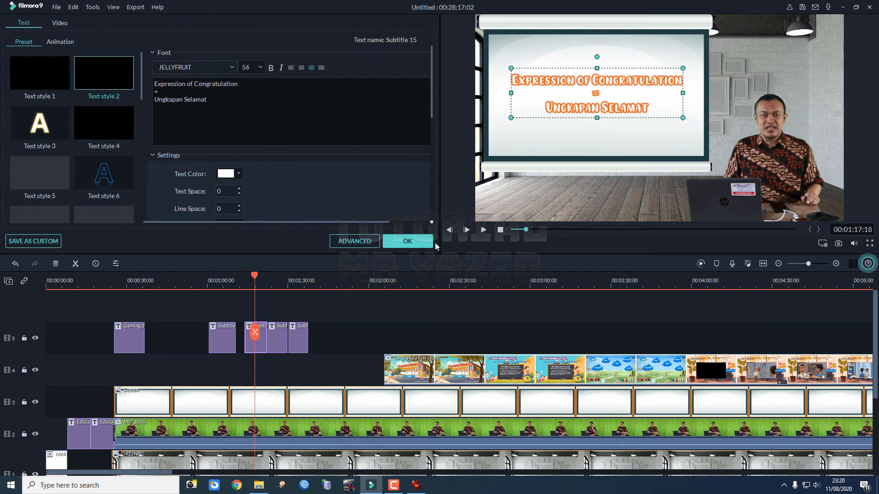
click(425, 239)
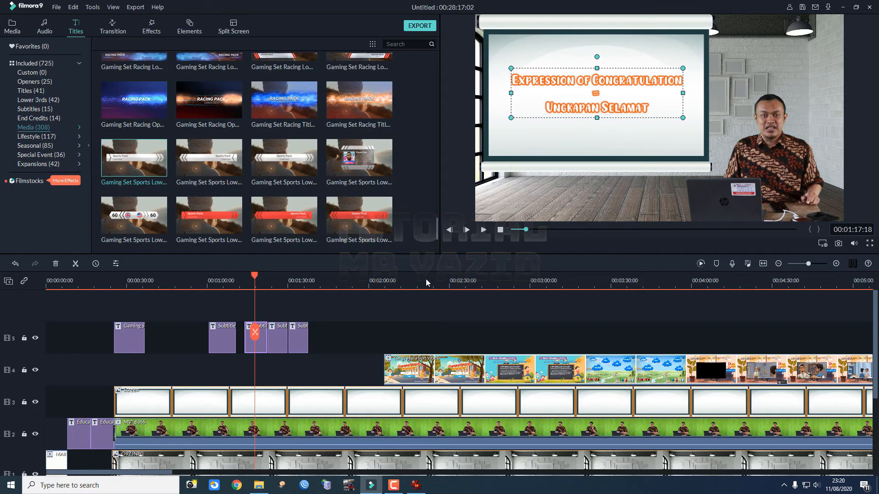
key(space)
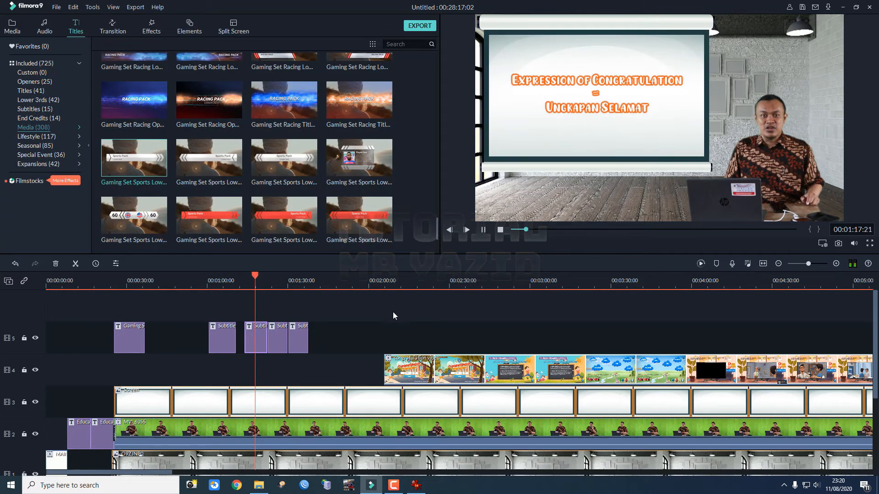
Move the "Expression of hope and wishes" title onto the projector screen, enlarge it slightly and centre it.
double_click(279, 337)
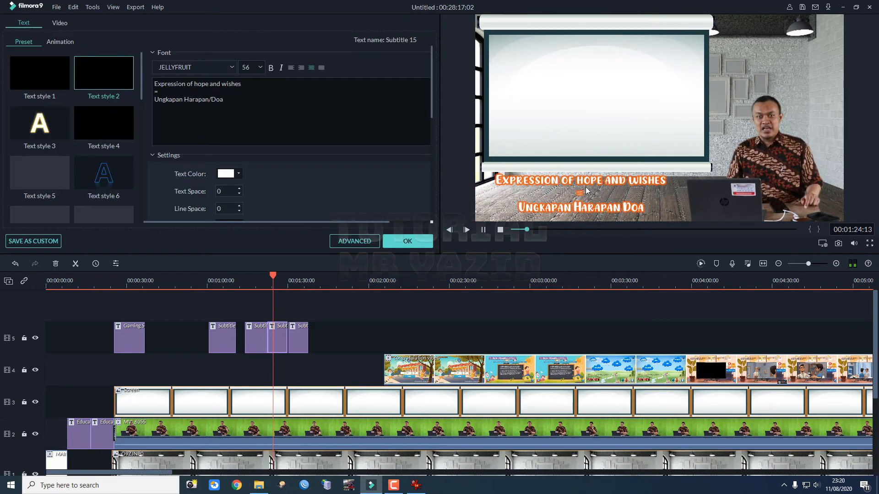
click(584, 180)
drag(584, 152, 599, 95)
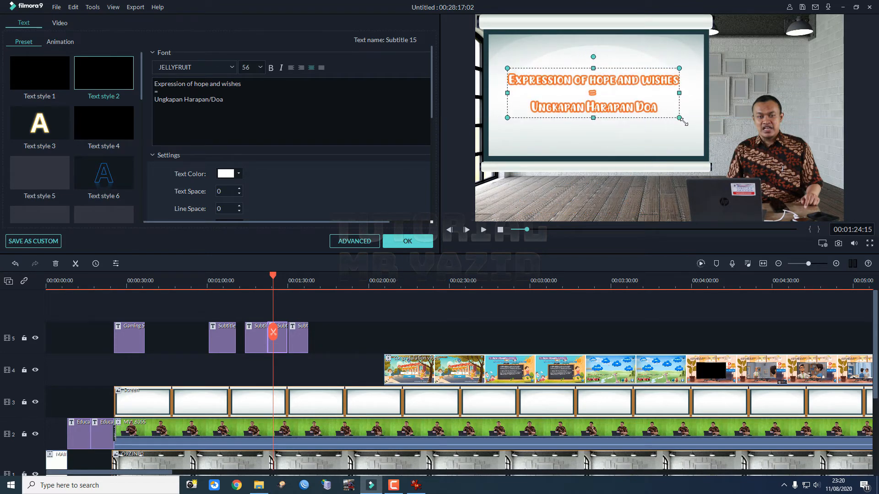
drag(680, 118, 682, 120)
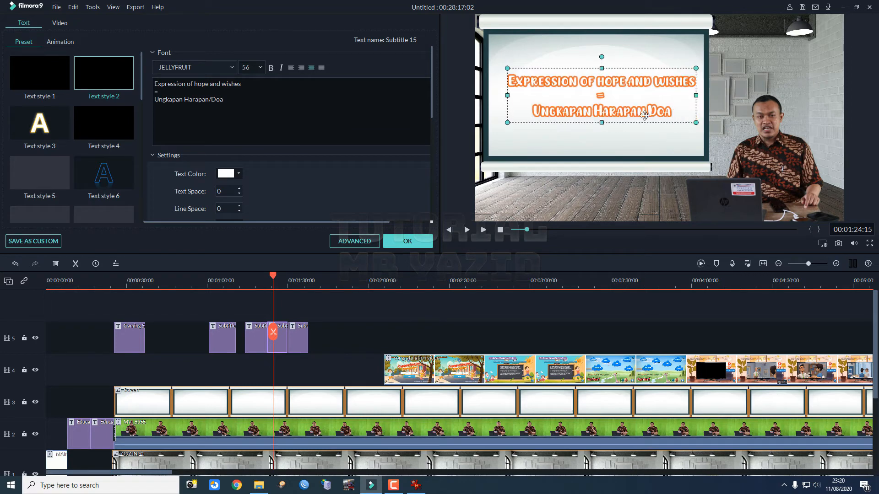
drag(570, 114, 567, 115)
Move the "Expression of compliments" title onto the projector screen, enlarge it slightly and accept the edits.
double_click(305, 332)
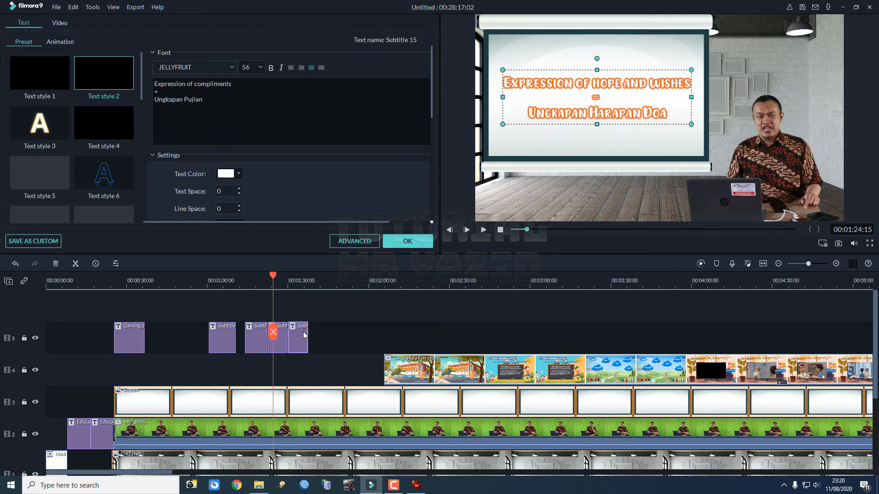
drag(582, 182, 584, 82)
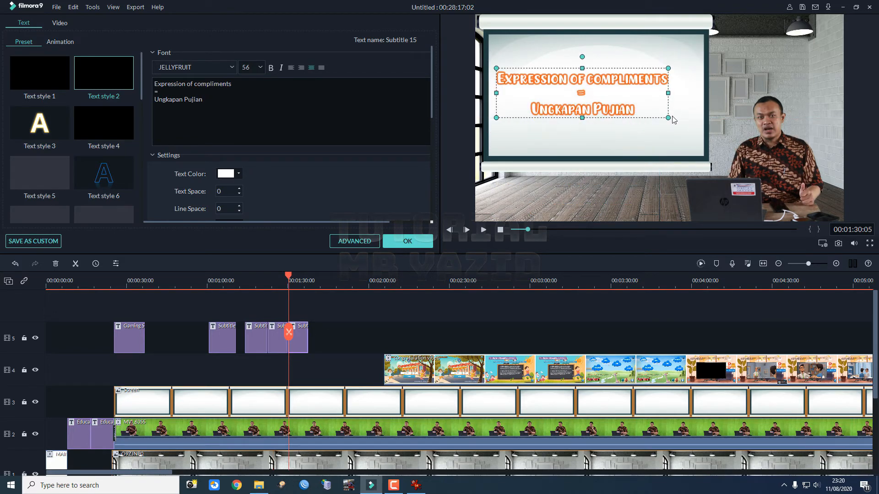
drag(669, 118, 676, 120)
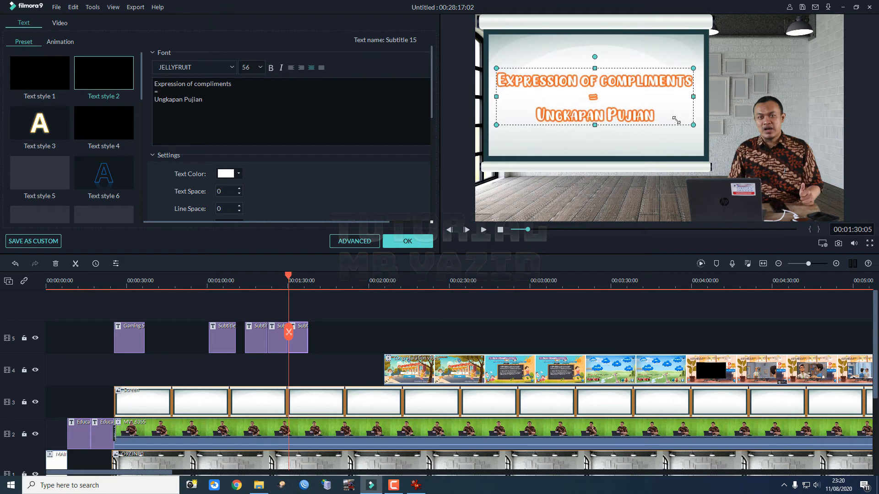
click(407, 242)
Play past the last topic title and move the congratulation video on track 4 to start at 00:01:43:17.
key(space)
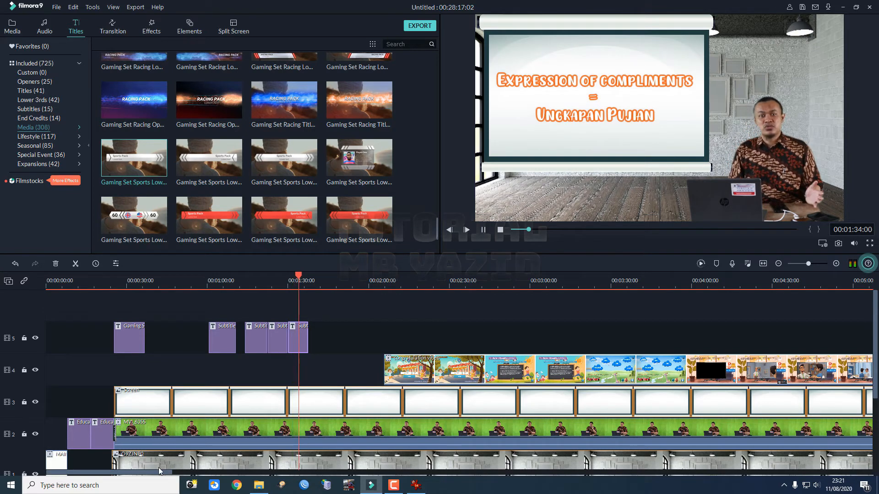
drag(161, 473, 186, 474)
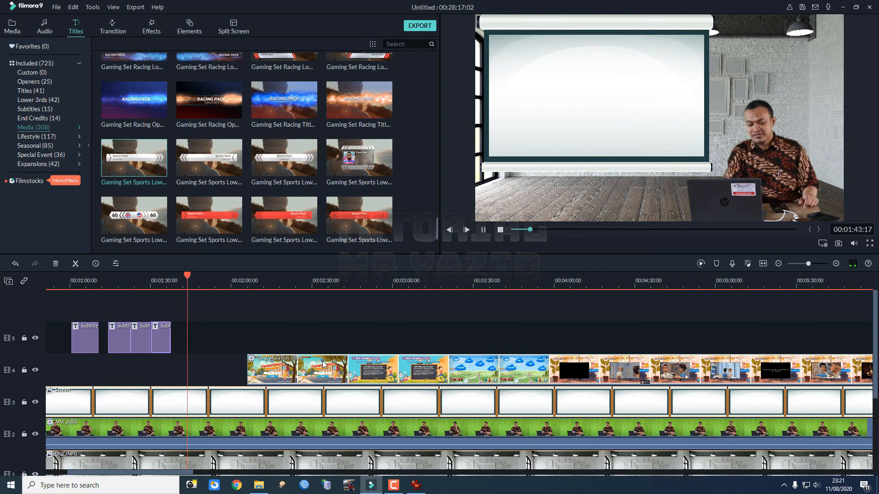
drag(322, 364, 271, 364)
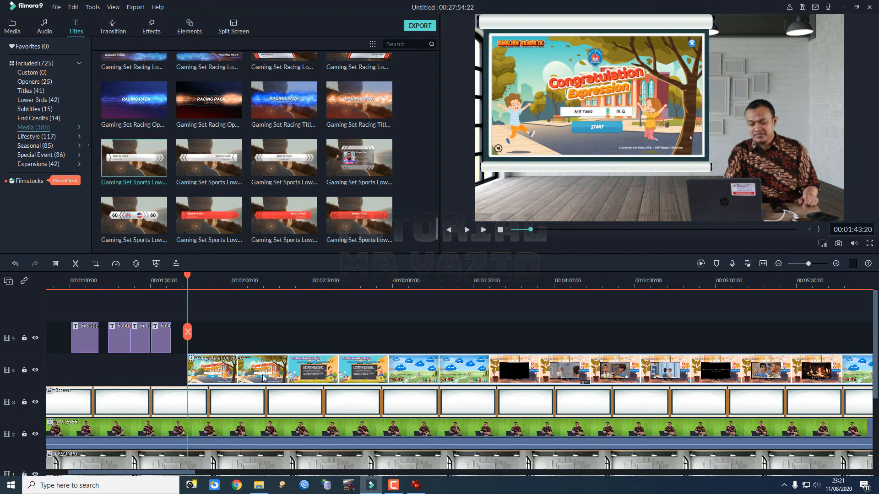
Split the congratulation video at 00:02:02:07 and ripple delete its first part.
key(space)
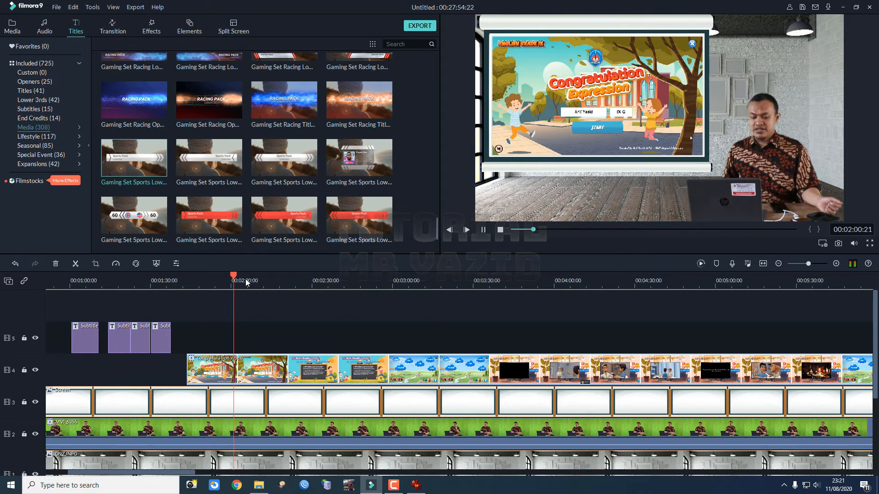
drag(234, 278, 251, 291)
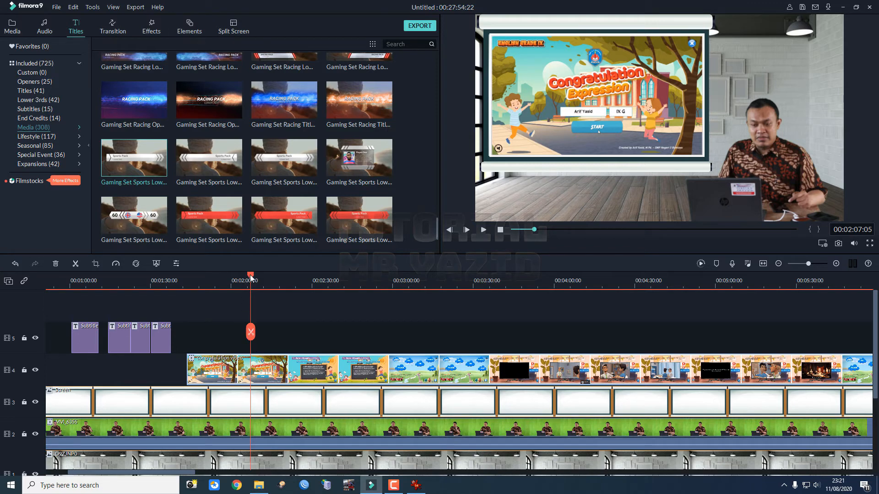
drag(251, 277, 237, 277)
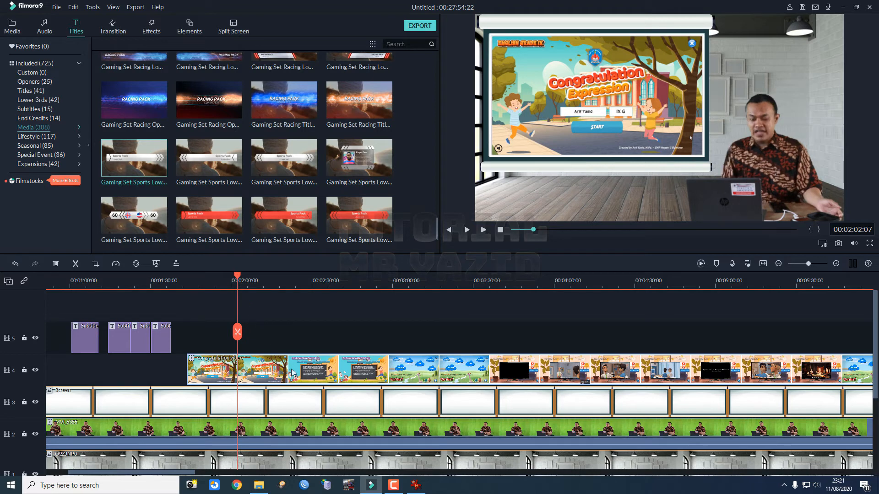
click(76, 265)
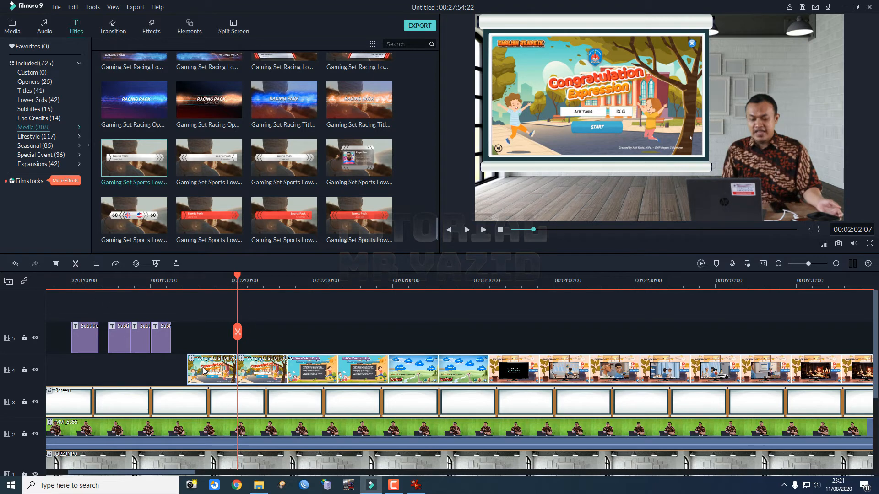
key(shift+Delete)
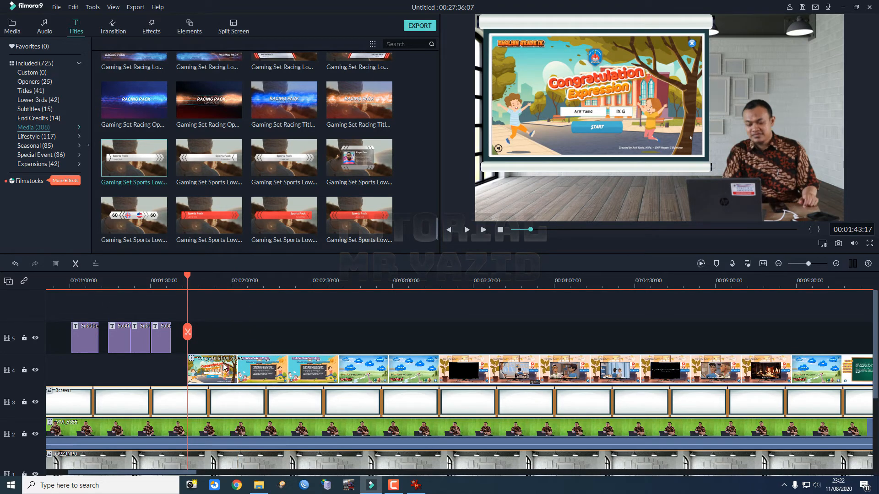
Play the shortened congratulation video and move it to start at 00:01:49:06.
key(space)
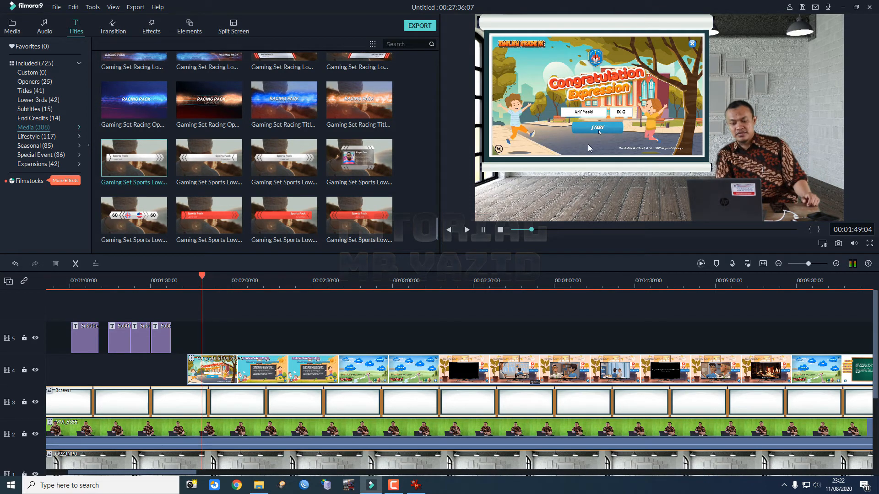
key(space)
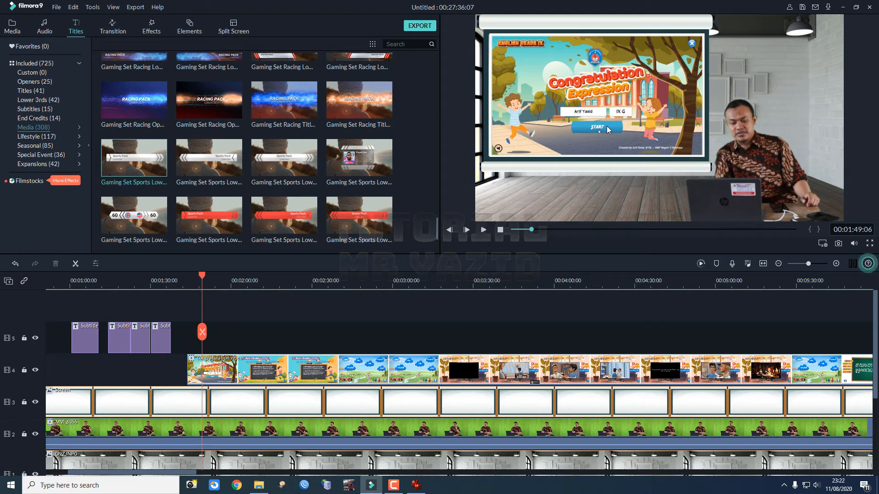
scroll(311, 388, down, 1)
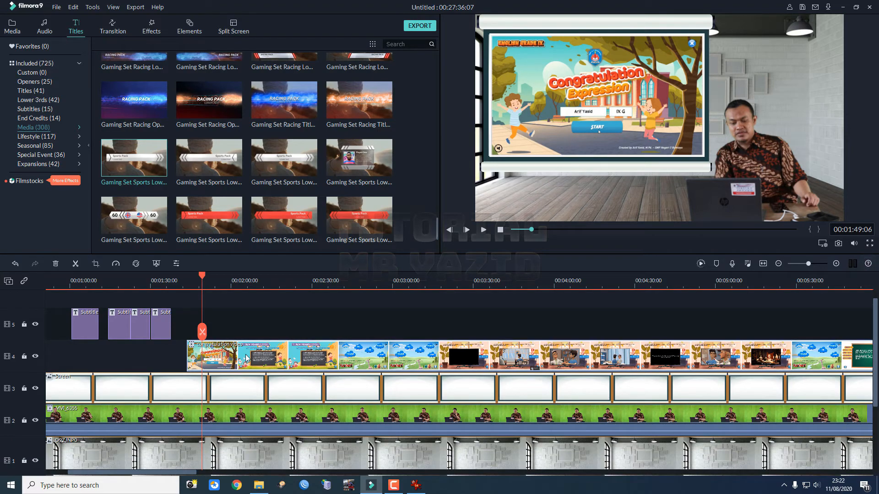
drag(246, 358, 268, 364)
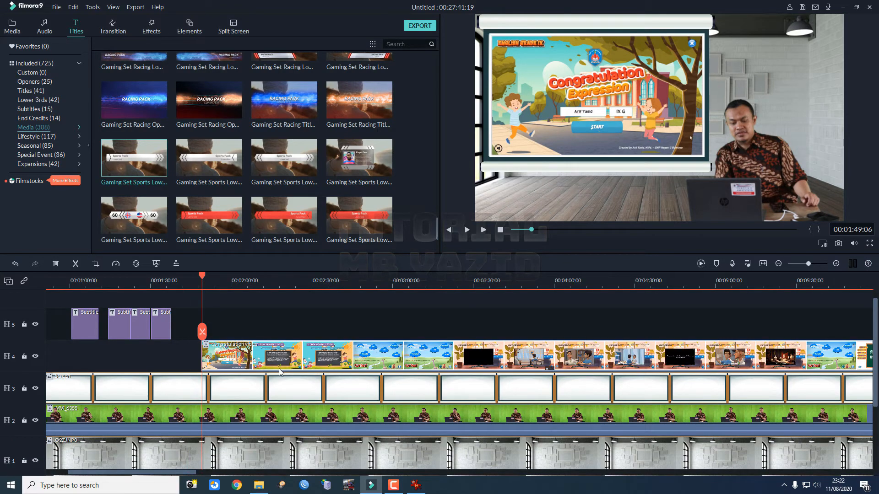
Move the congratulation video earlier so its Content menu slide shows at 00:01:54:08, and play through the "Tujuan Pembelajaran" slide.
key(space)
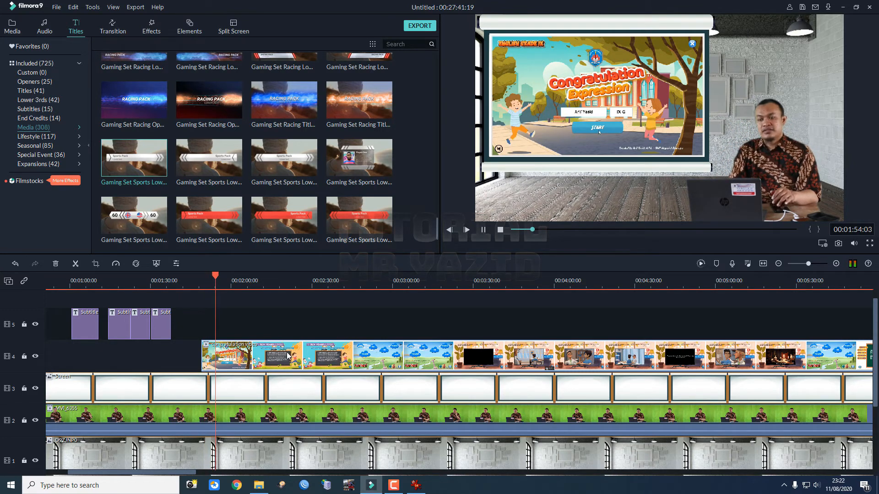
drag(292, 354, 269, 351)
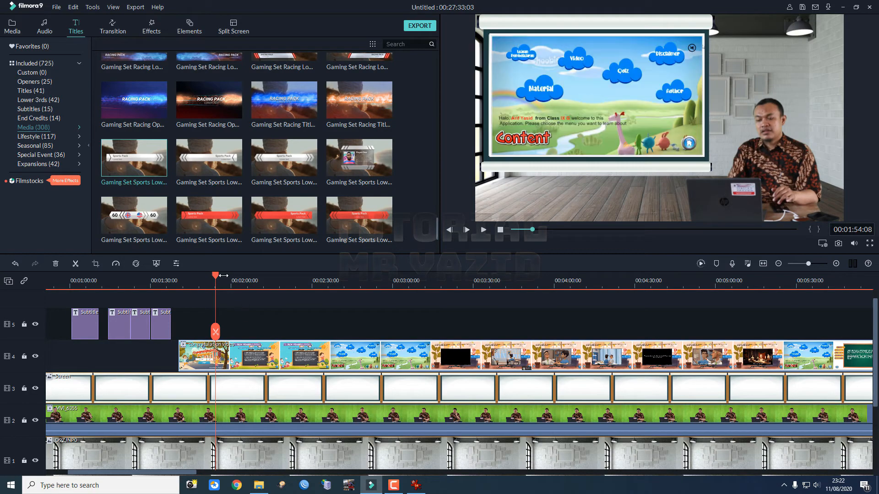
drag(215, 276, 190, 276)
key(space)
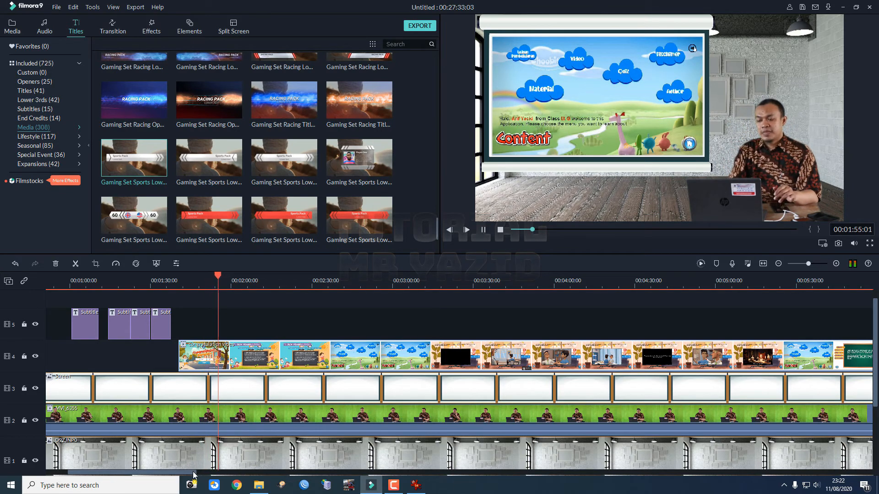
drag(195, 473, 214, 478)
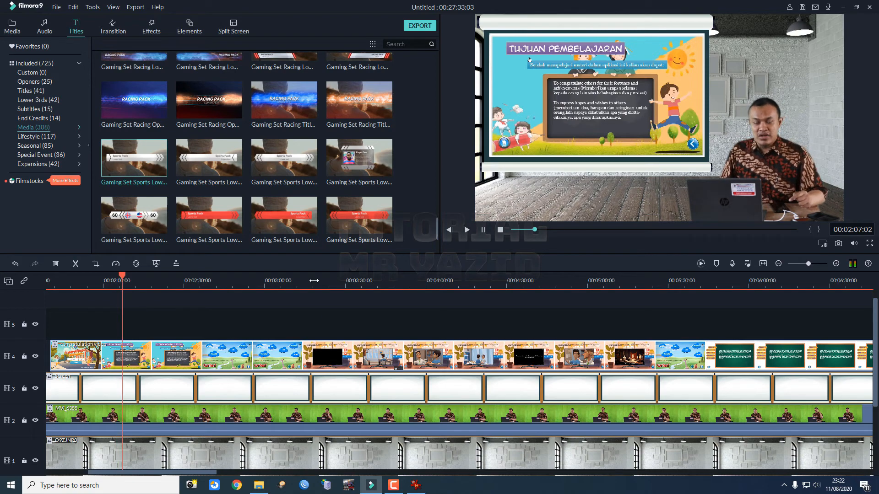
scroll(201, 286, down, 5)
scroll(200, 286, down, 2)
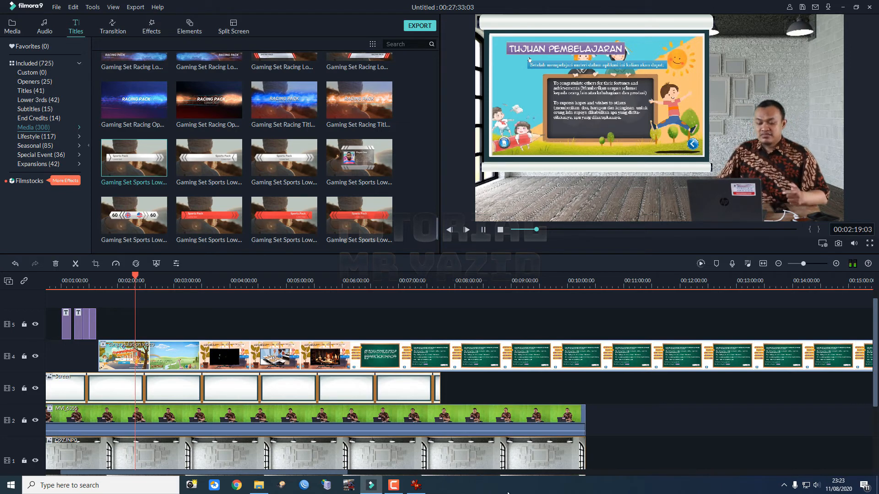
click(394, 485)
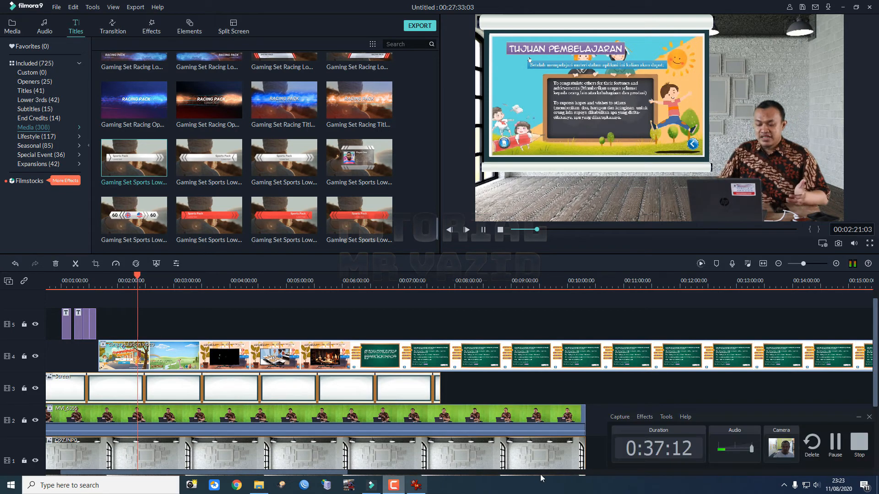
click(834, 449)
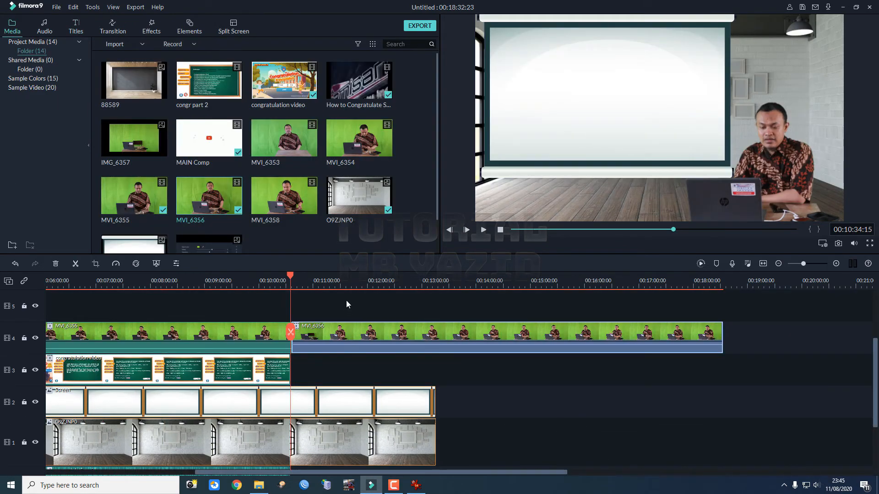
Scrub the timeline to compare the newly added MVI_6356 clip with the finished MVI_6355 section showing the lesson slides.
drag(290, 278, 357, 277)
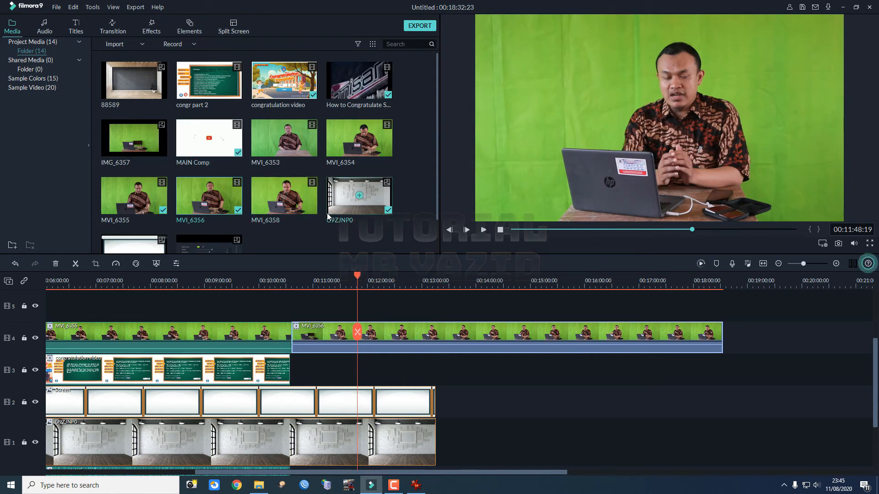
drag(350, 274, 256, 279)
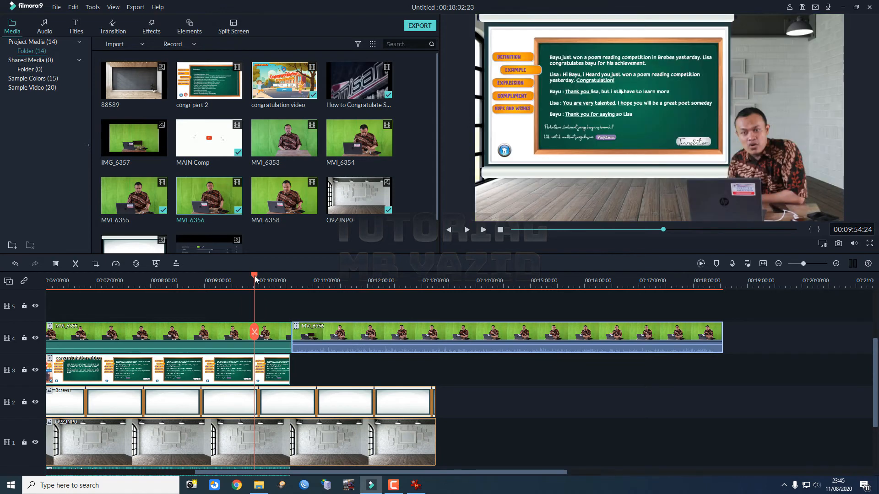
Play the end of MVI_6355, remove the MVI_6356 clip and place it again directly after MVI_6355 at 00:10:36:13.
key(space)
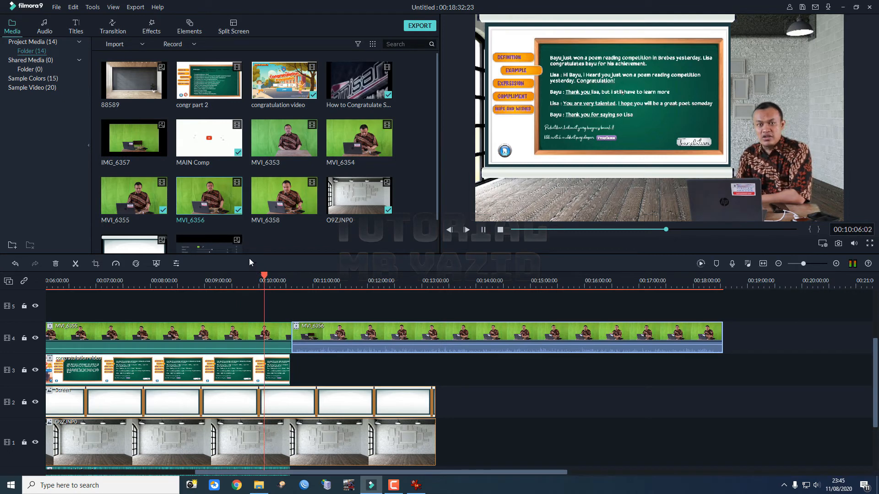
drag(274, 281, 285, 285)
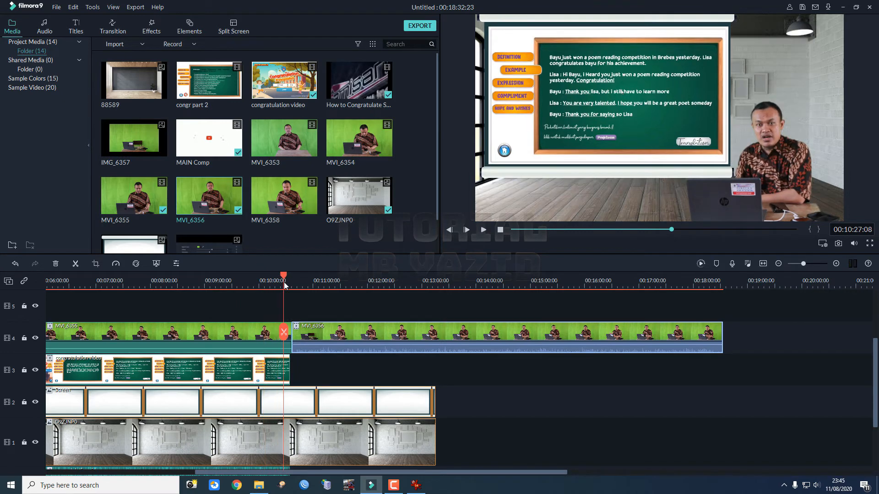
key(Delete)
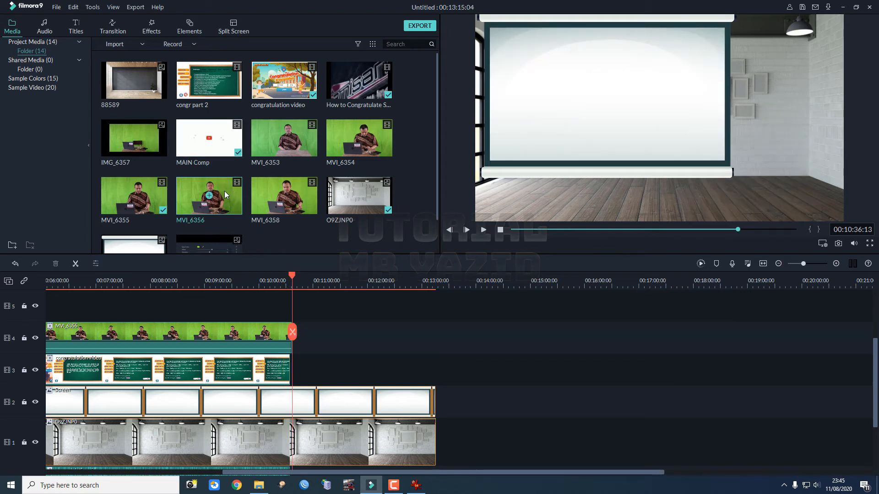
drag(224, 191, 299, 338)
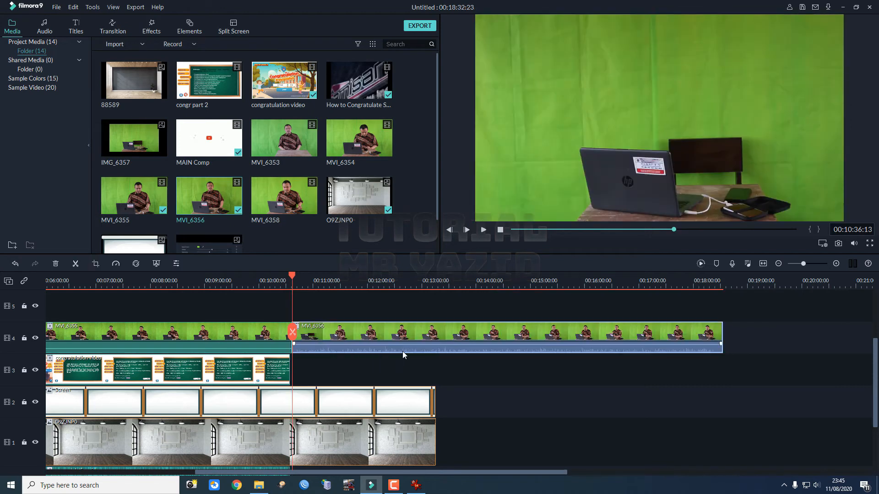
Split MVI_6356 at 00:10:41:03 and ripple delete the short first part.
key(space)
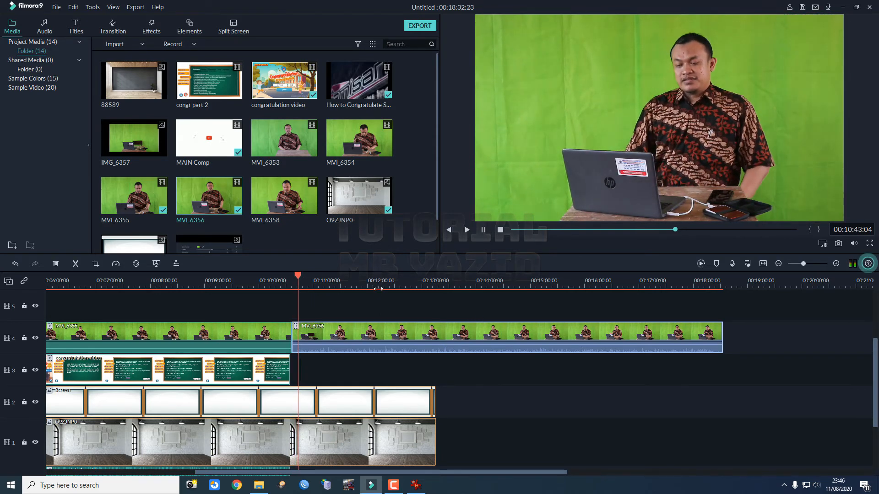
key(space)
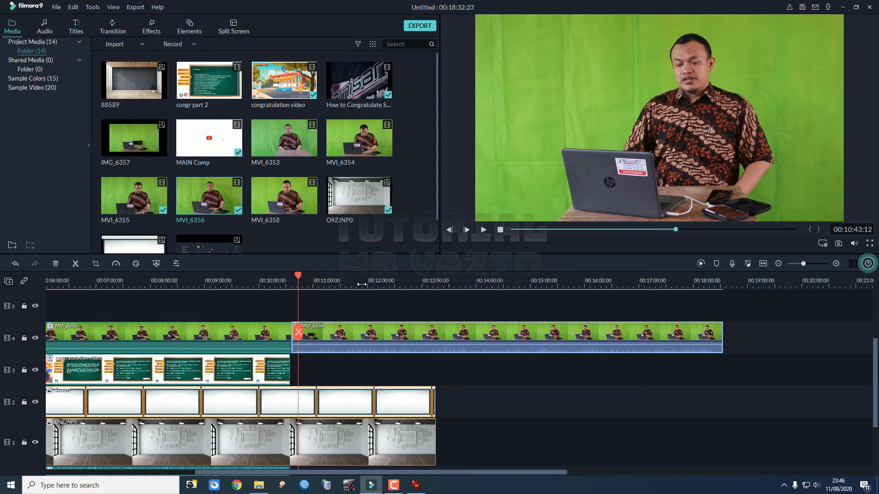
drag(359, 285, 388, 289)
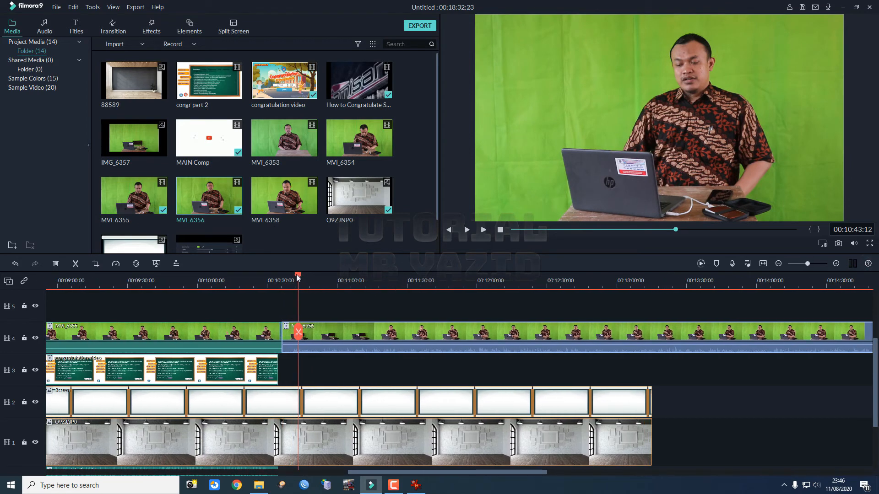
drag(297, 277, 294, 277)
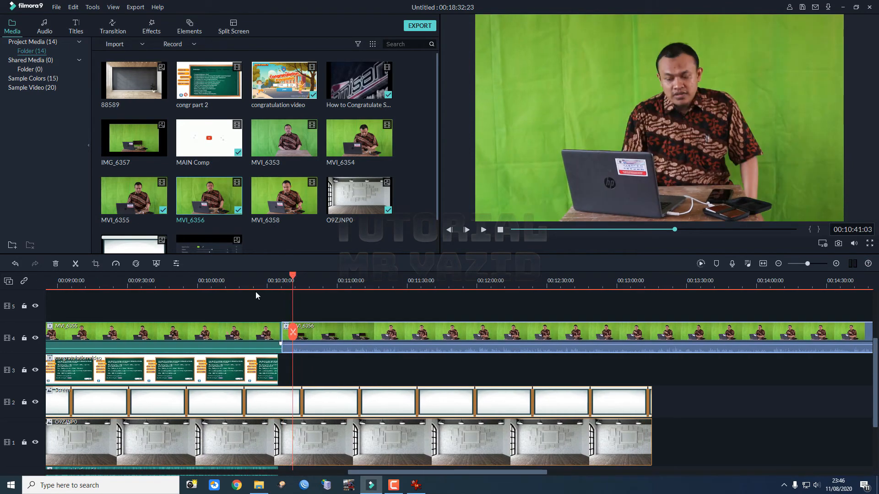
click(76, 265)
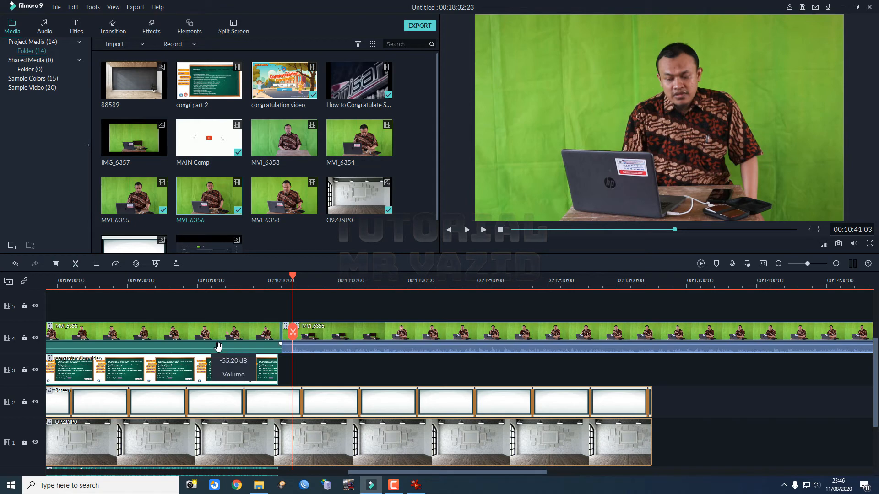
click(287, 339)
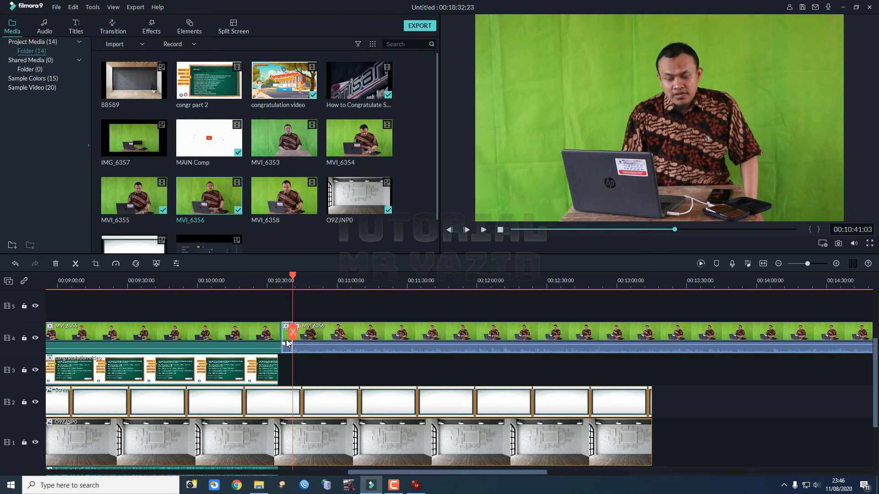
key(Delete)
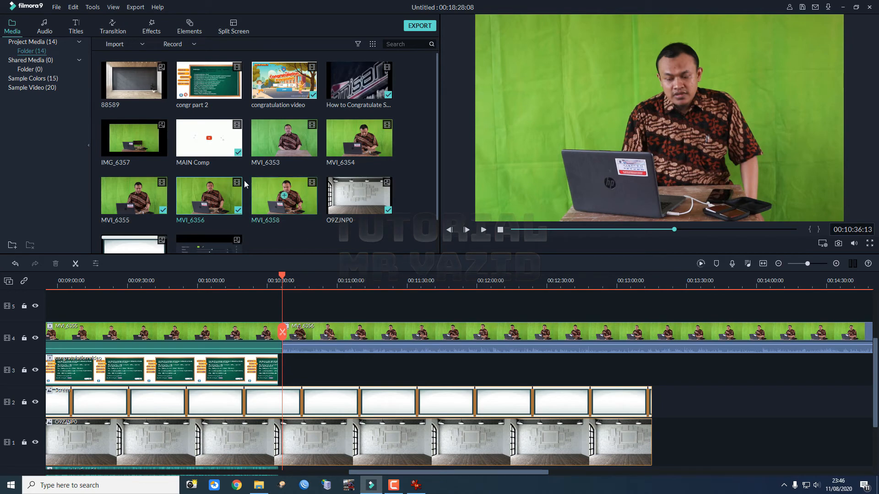
Add congr part 2 to video track 3 at 00:10:36:13 and extend the congratulation video's end to meet it.
click(222, 81)
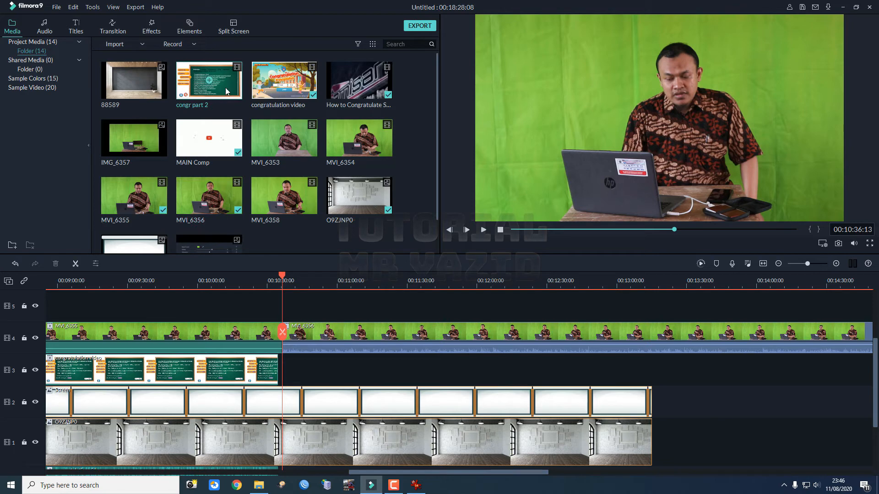
drag(226, 76, 350, 377)
drag(297, 373, 282, 366)
click(269, 372)
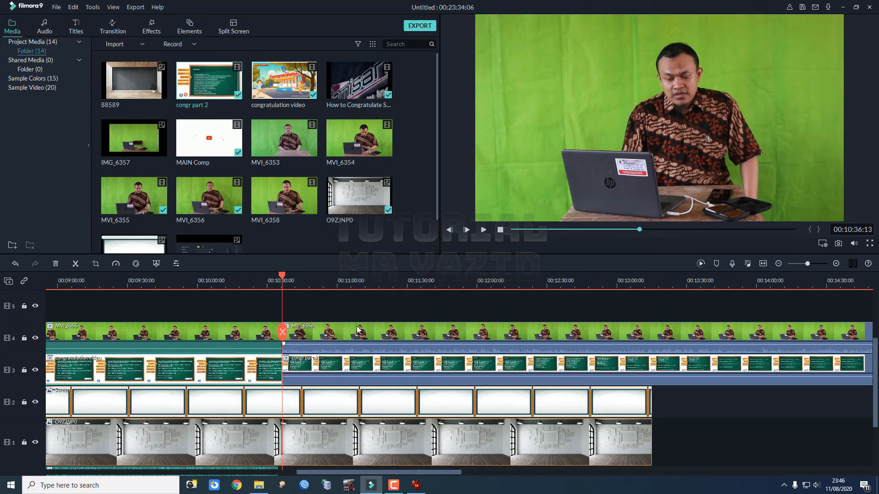
scroll(401, 296, down, 2)
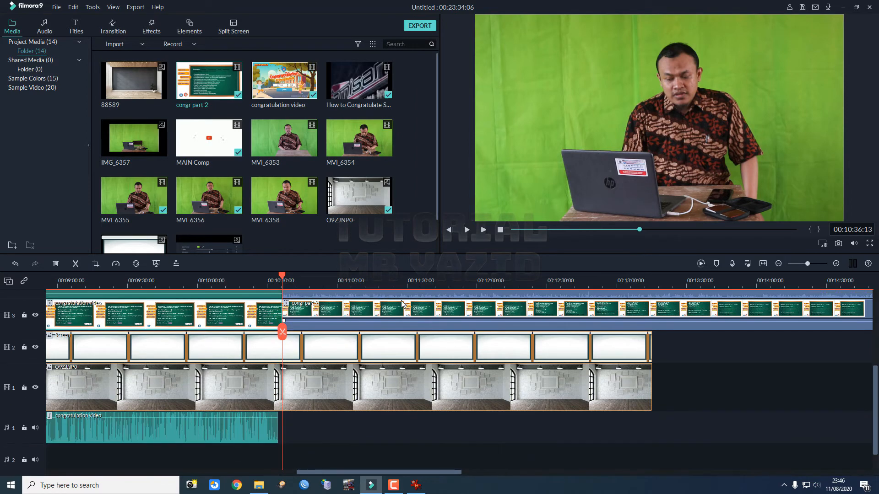
scroll(401, 302, up, 2)
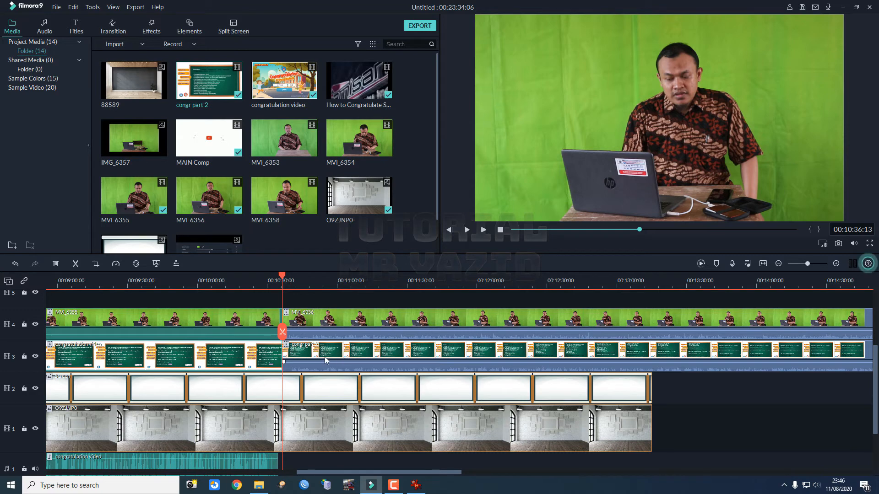
Play the opening of MVI_6356 and detach the audio from the congr part 2 clip.
drag(283, 276, 291, 281)
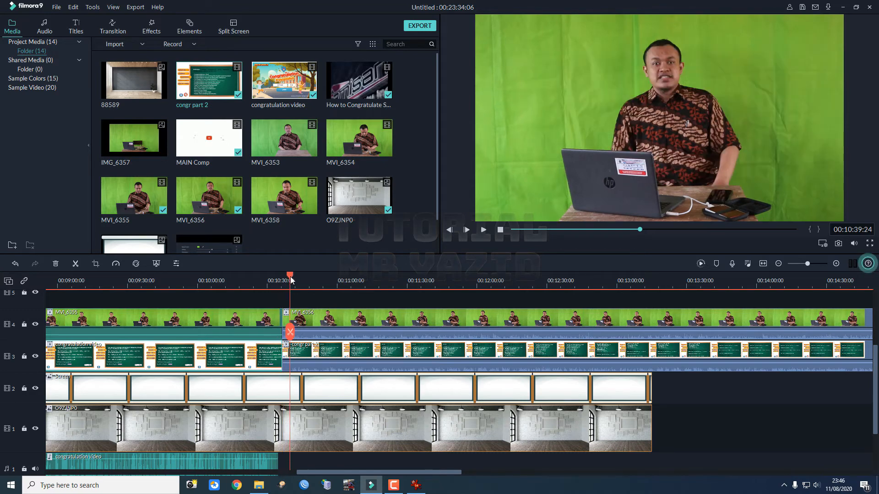
key(space)
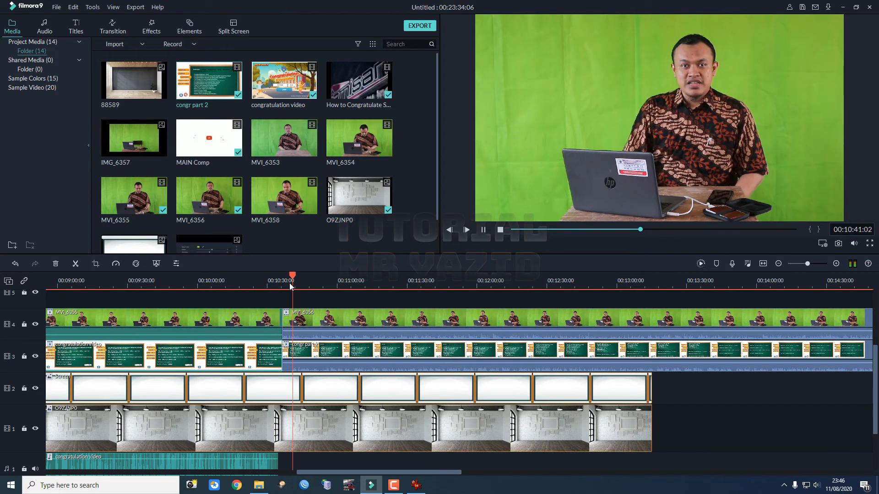
key(space)
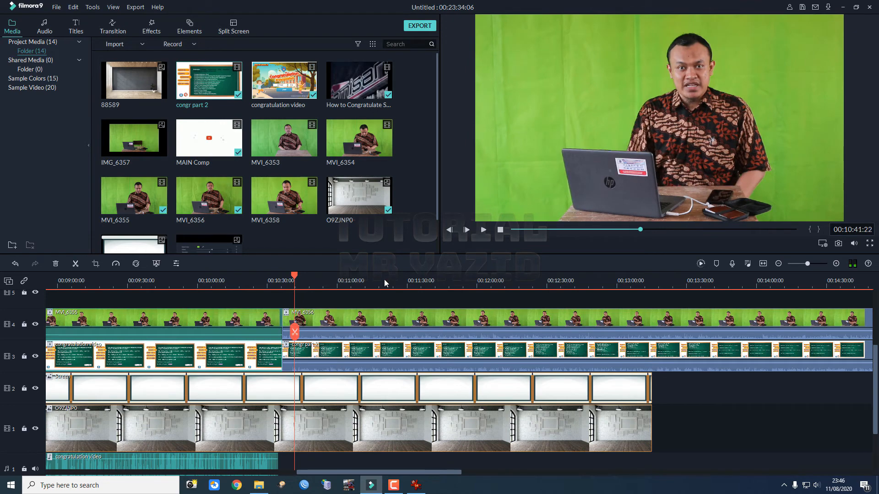
drag(384, 281, 471, 281)
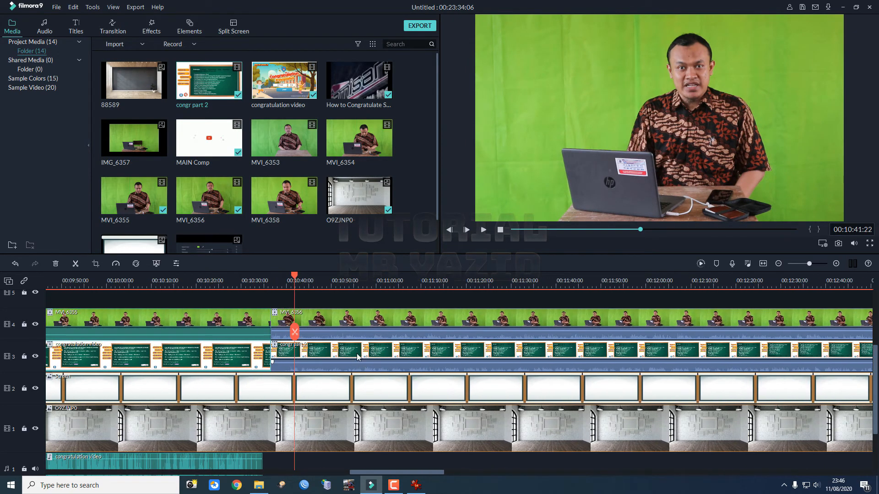
right_click(357, 353)
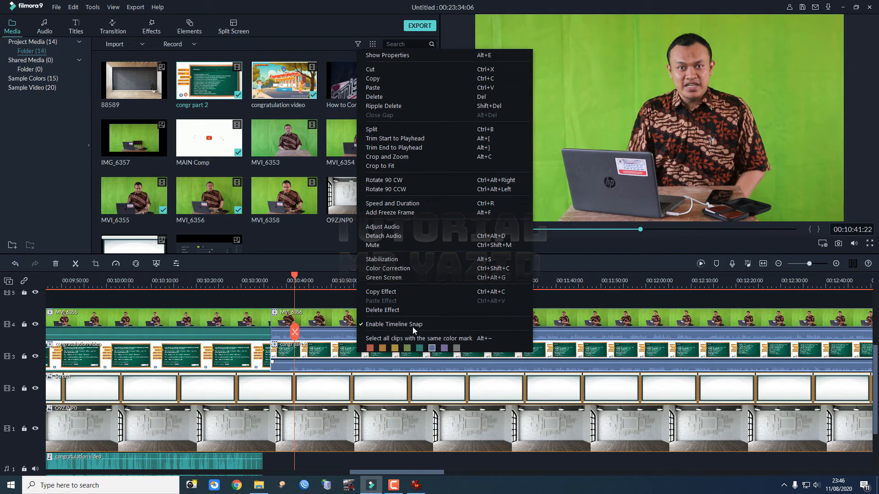
click(419, 235)
scroll(451, 280, down, 3)
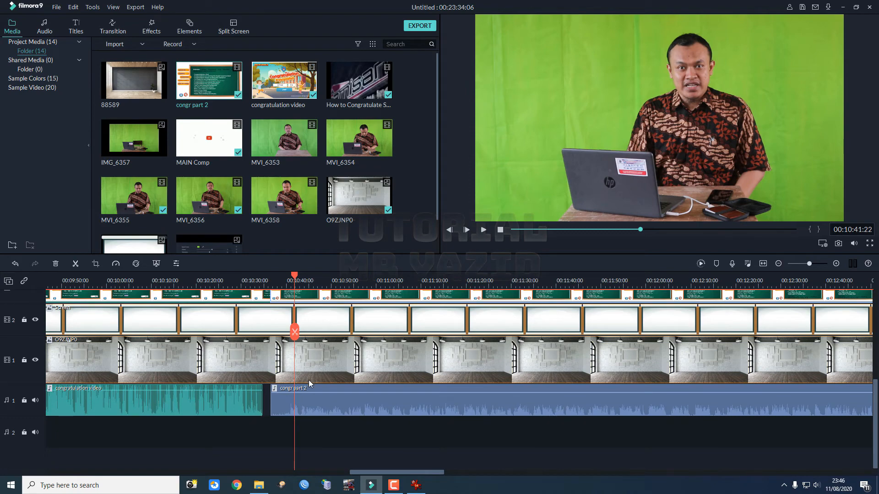
Extend the congratulation video's detached audio to end at 00:10:36:13, where the congr part 2 audio starts.
scroll(345, 391, up, 2)
scroll(346, 391, down, 1)
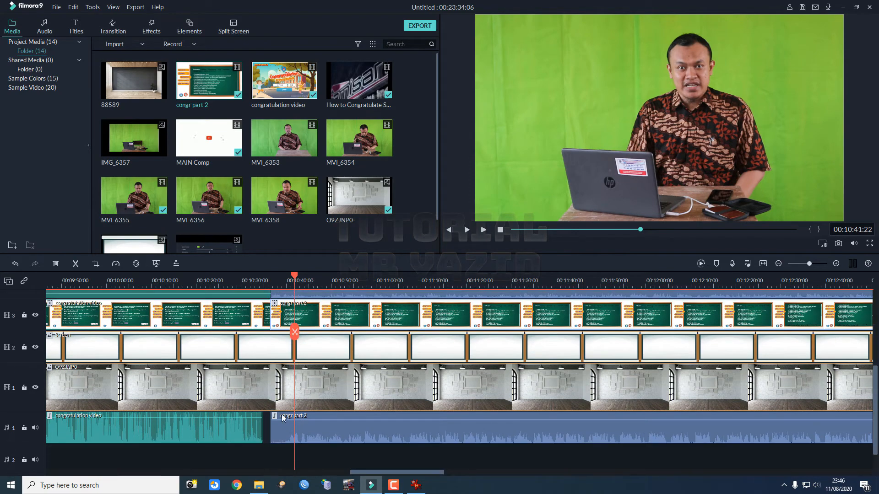
drag(262, 427, 271, 426)
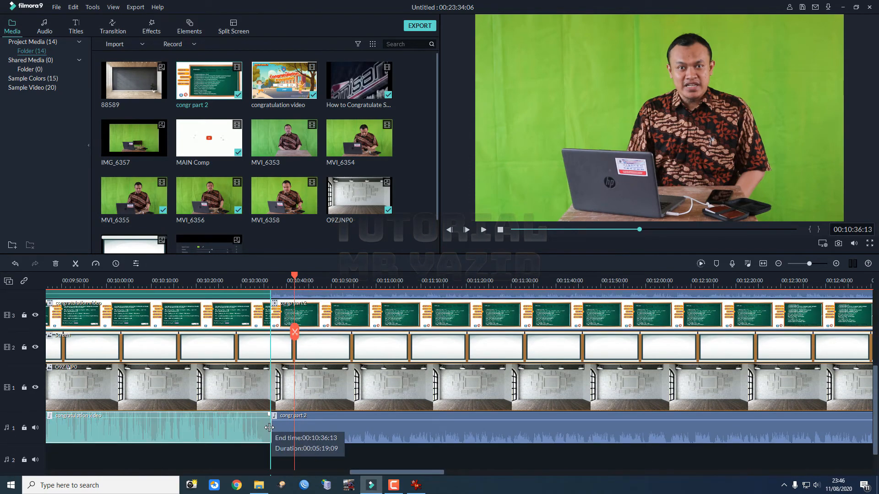
scroll(323, 385, up, 1)
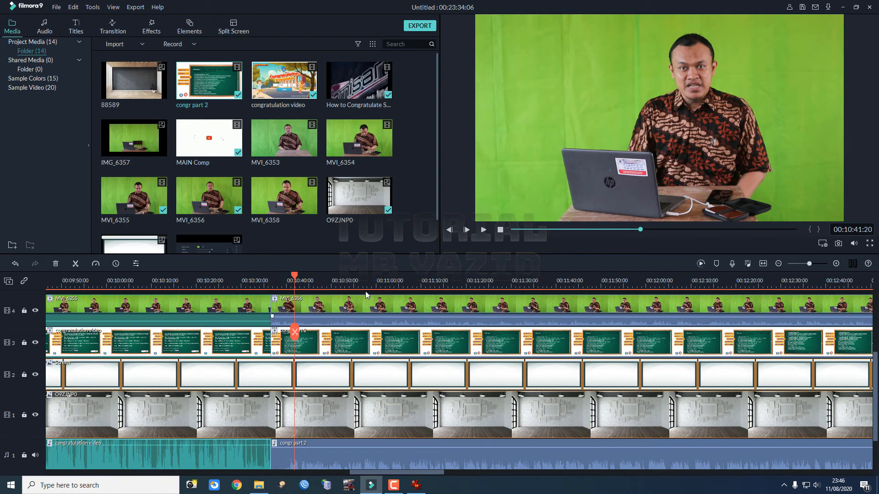
scroll(320, 309, up, 2)
Copy the effects from the MVI_6355 clip and paste them onto the MVI_6356 clip.
drag(295, 277, 330, 300)
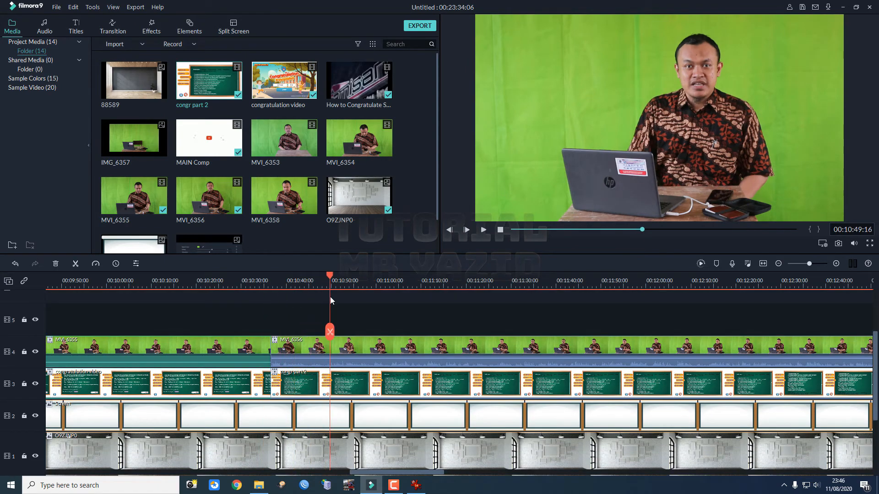
click(402, 348)
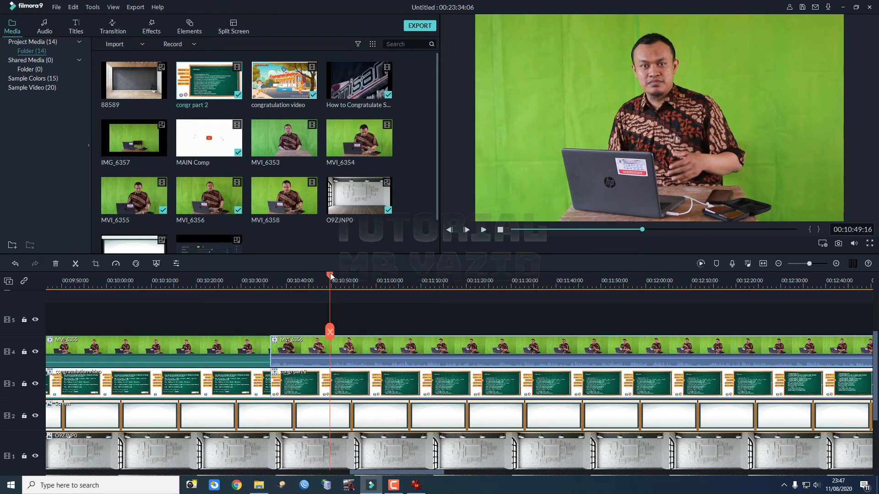
drag(331, 275, 217, 281)
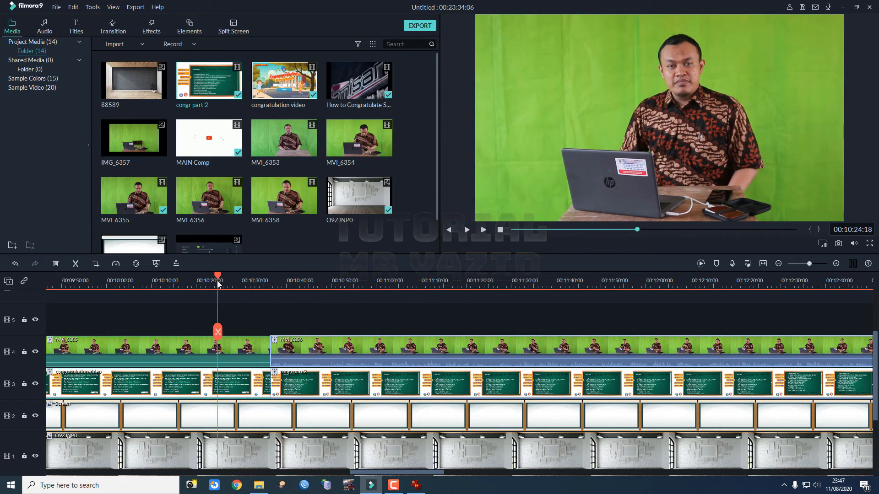
click(232, 351)
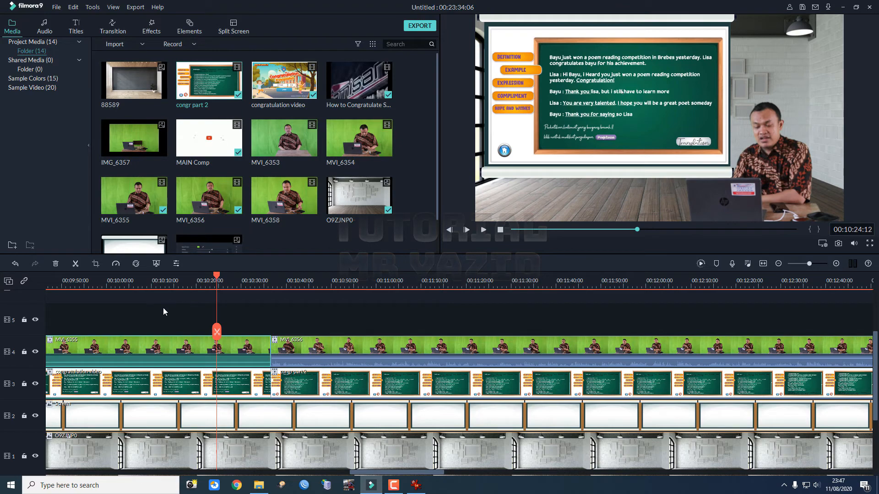
right_click(190, 349)
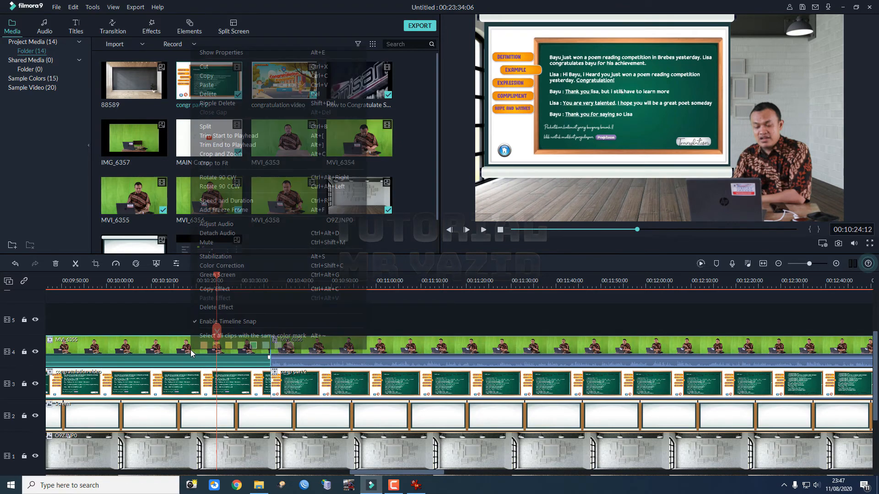
click(235, 288)
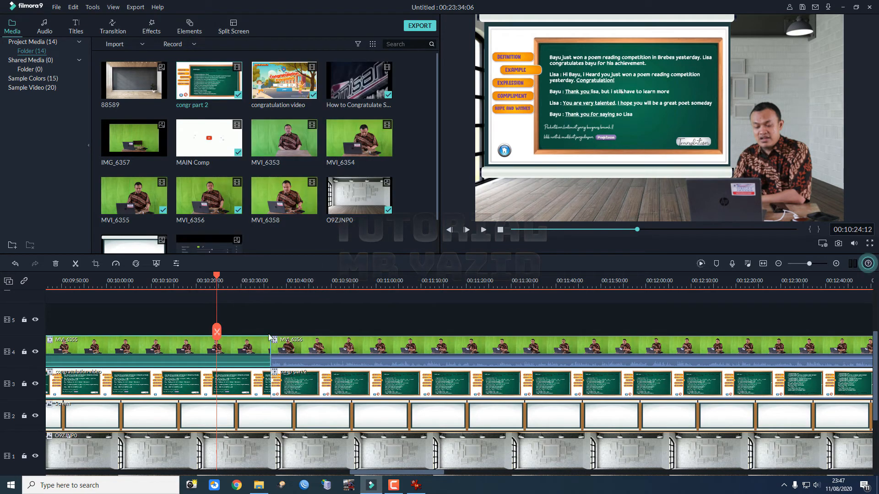
click(328, 343)
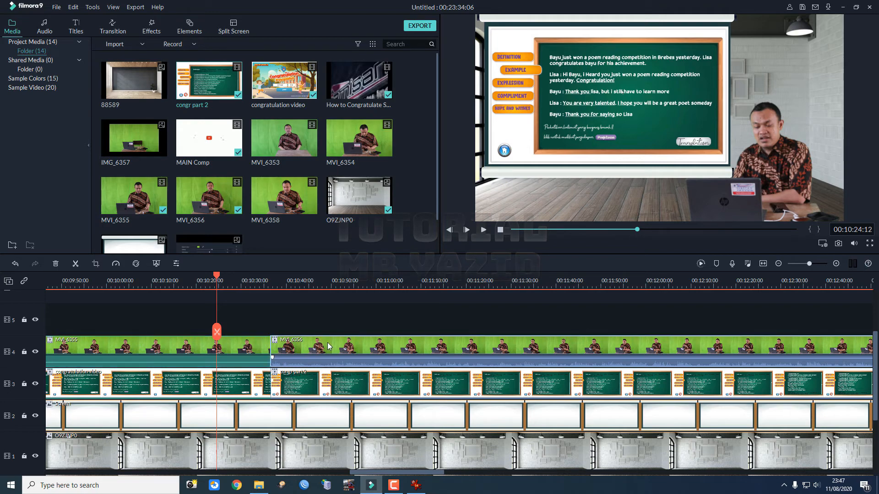
right_click(327, 343)
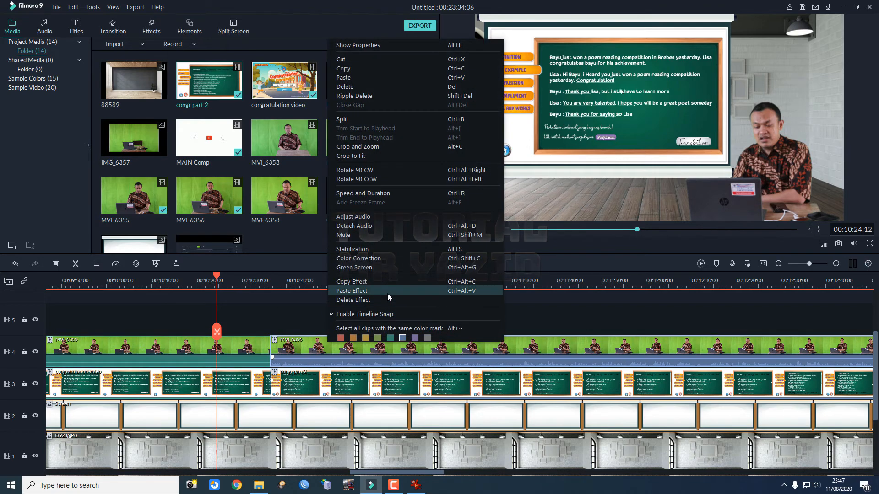
click(387, 293)
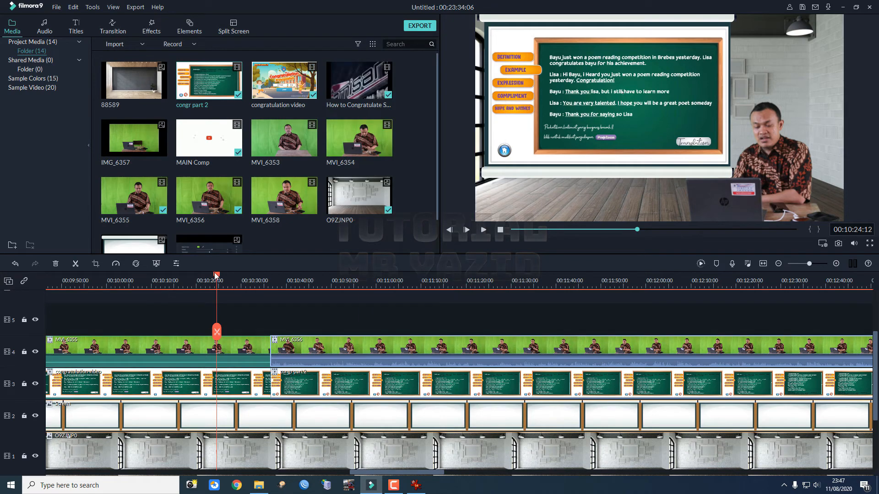
Shrink the MVI_6356 presenter to about 58% scale and place it over the lower-right corner of the slide.
drag(214, 273, 303, 276)
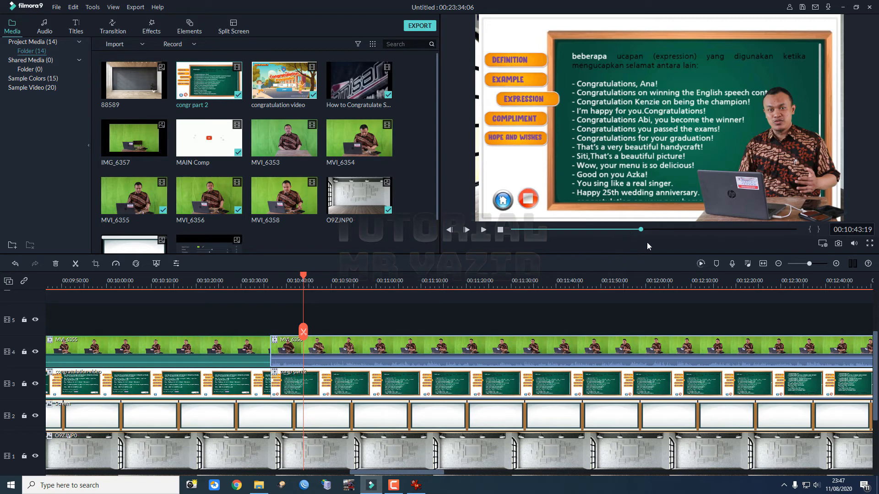
click(771, 160)
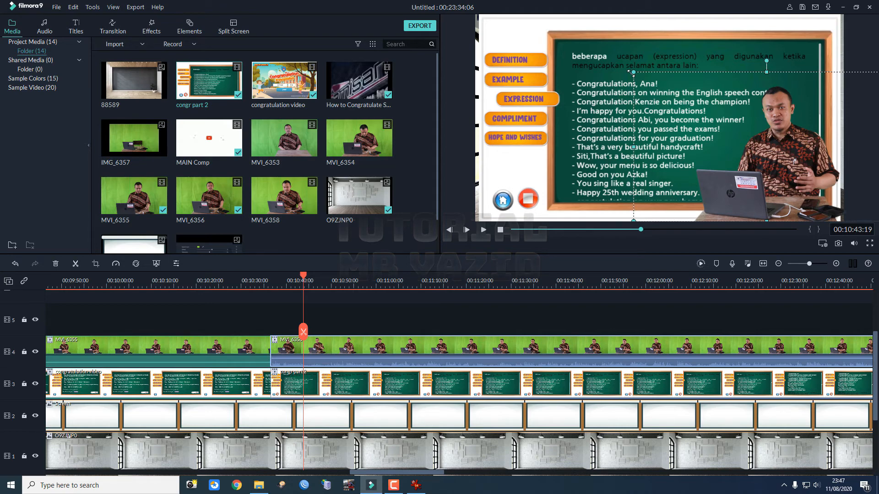
drag(635, 73, 692, 117)
drag(814, 164, 800, 163)
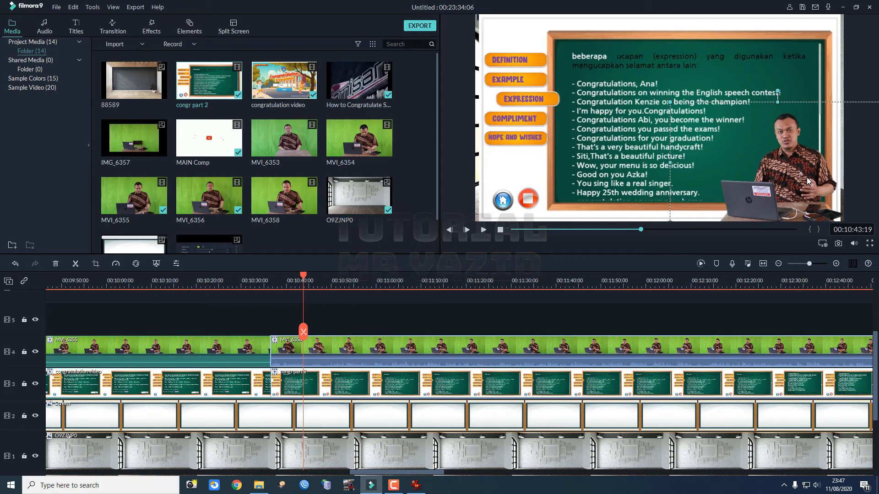
Examine the transform, compositing and chroma key settings of the MVI_6355 clip for comparison with MVI_6356.
drag(305, 276, 250, 289)
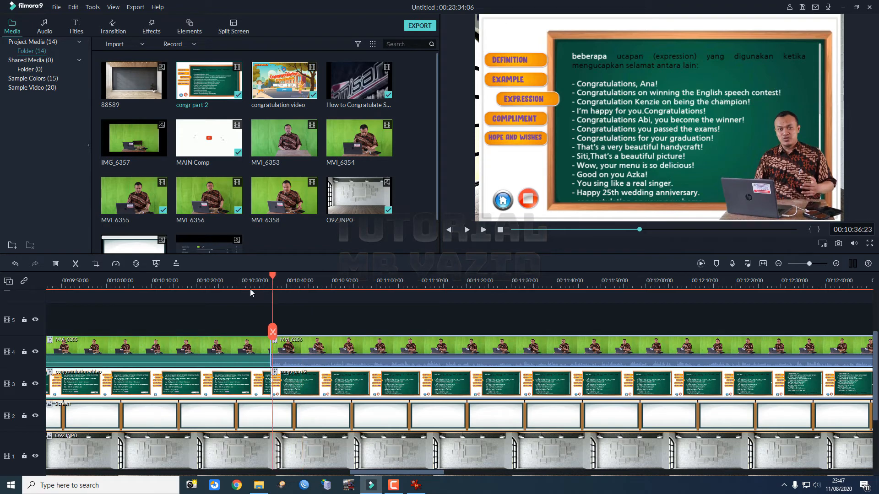
double_click(224, 345)
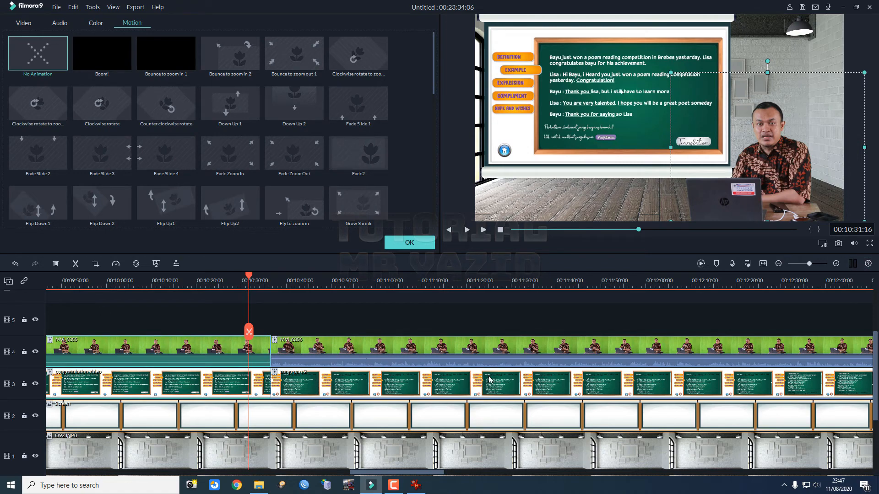
right_click(219, 356)
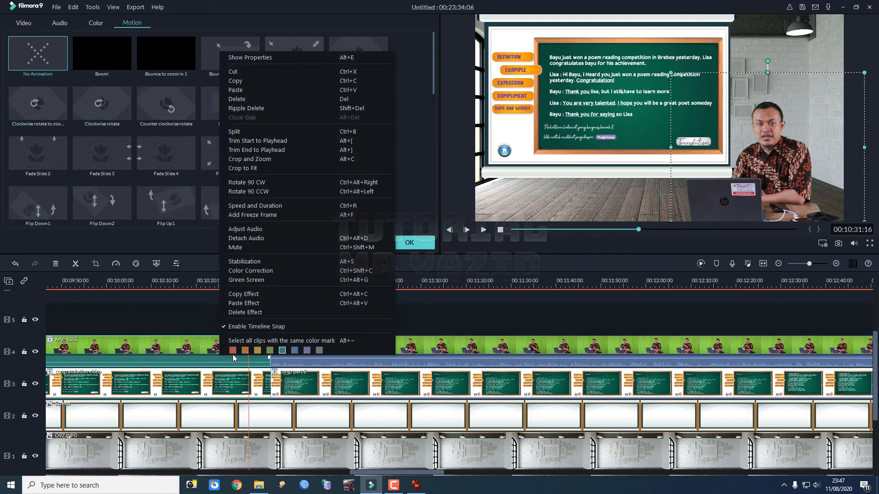
click(298, 58)
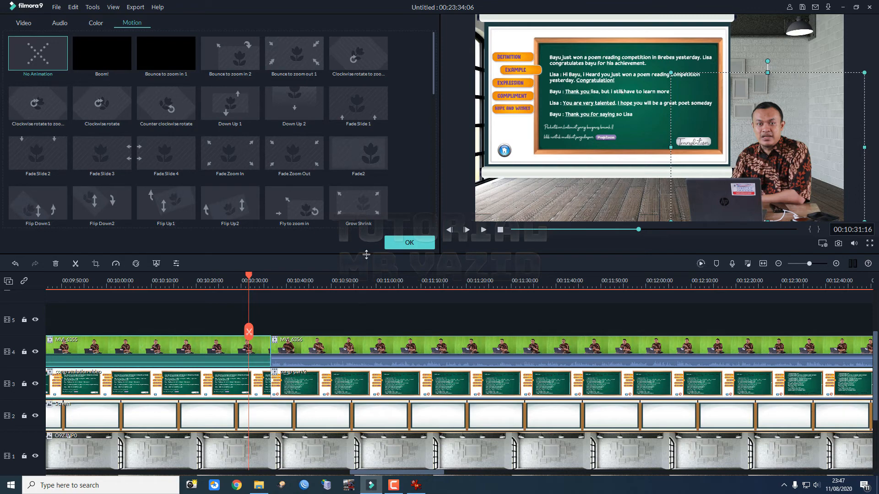
click(405, 243)
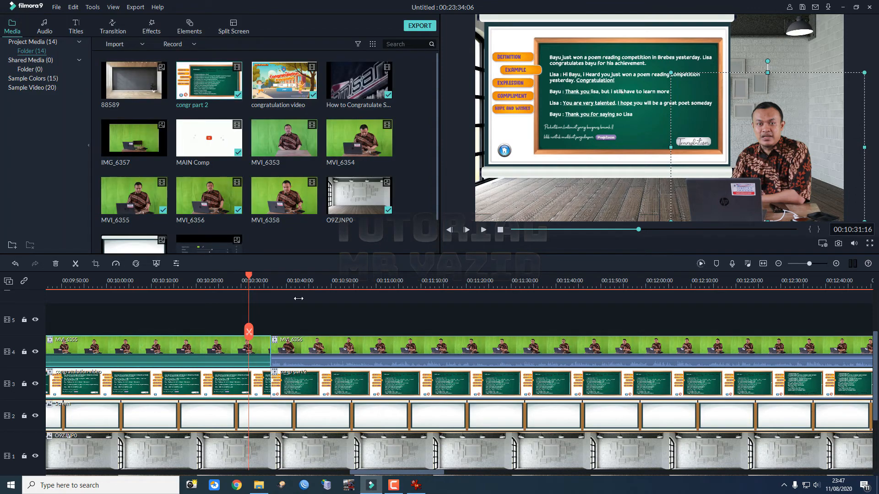
right_click(217, 353)
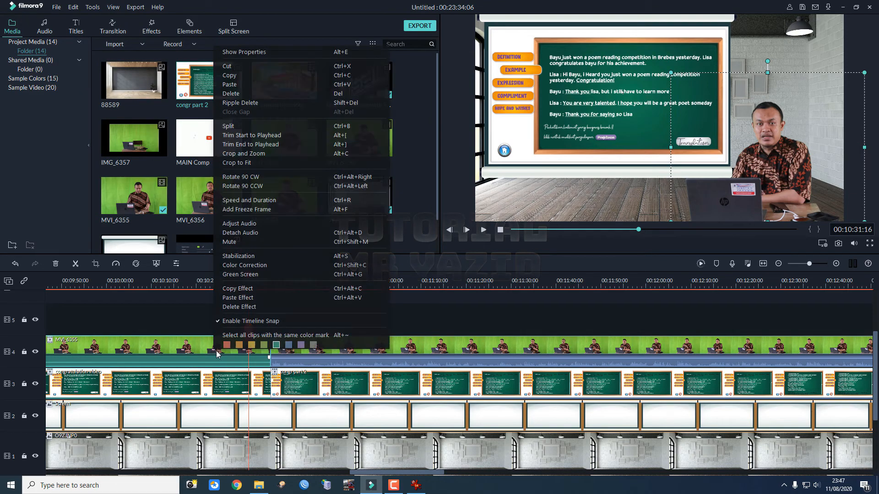
click(268, 53)
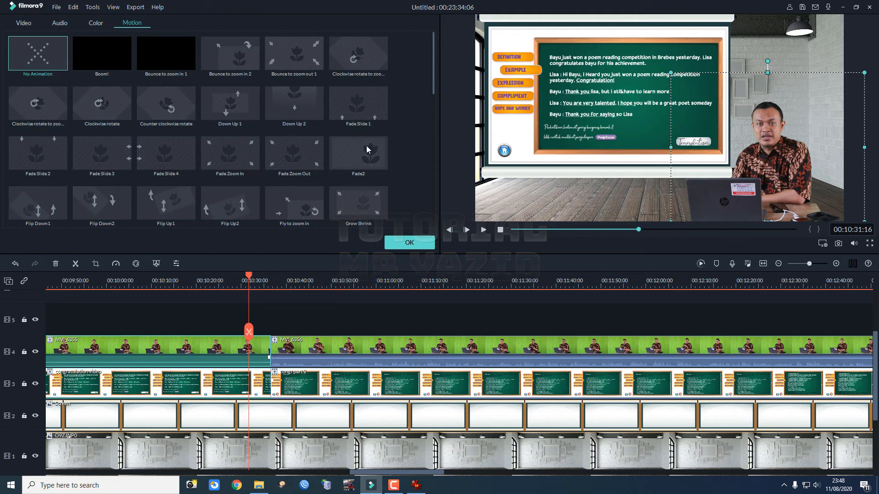
click(32, 22)
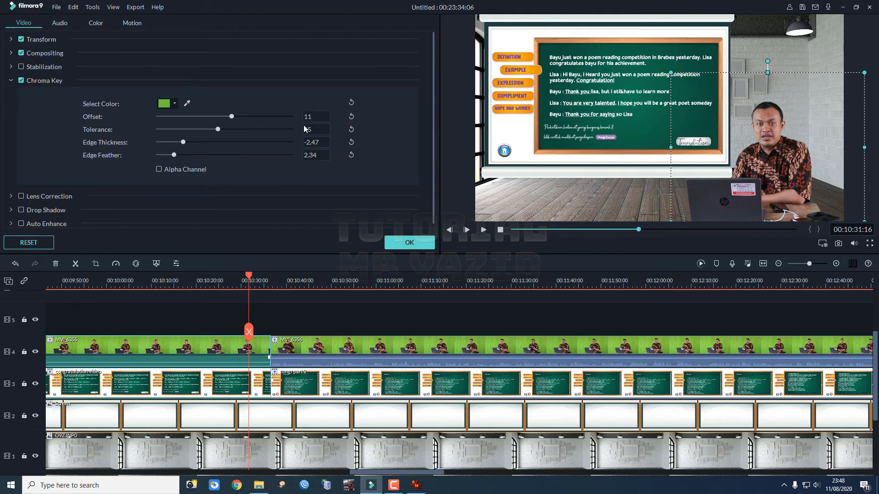
click(11, 40)
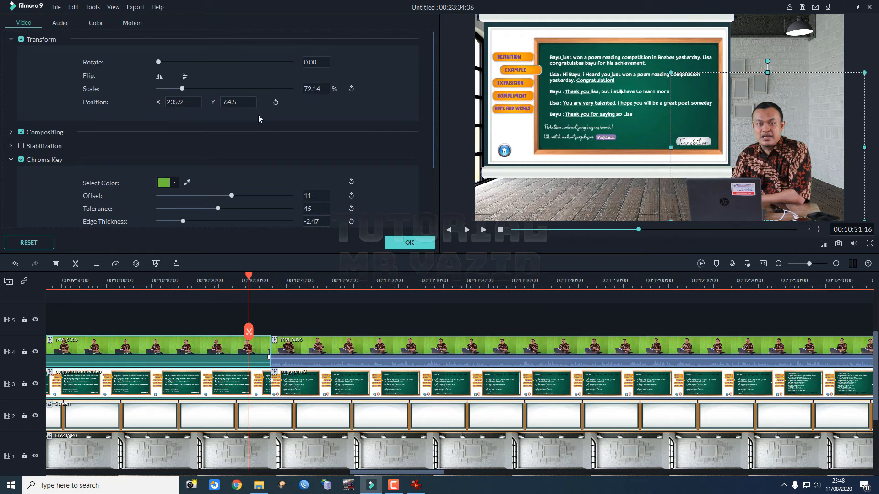
click(12, 132)
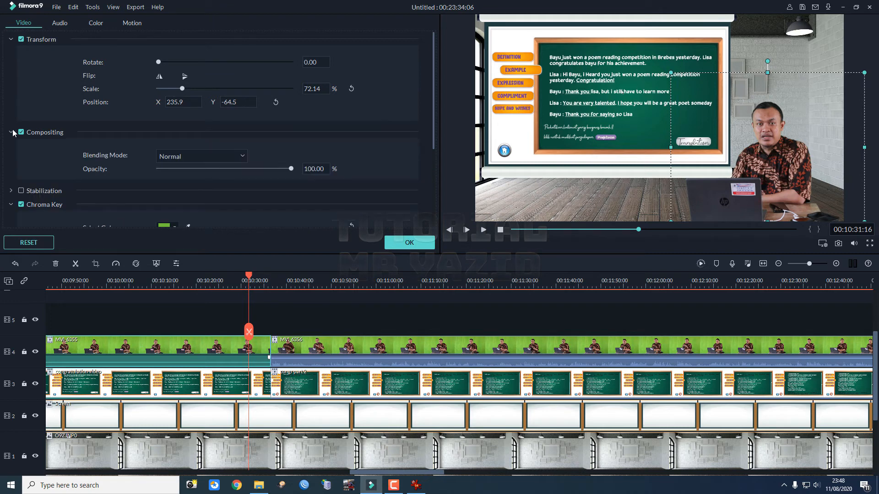
scroll(213, 173, down, 1)
scroll(106, 133, up, 1)
Set the X position of MVI_6356 to 239 and refine it to 235 after comparing it with MVI_6355.
click(317, 351)
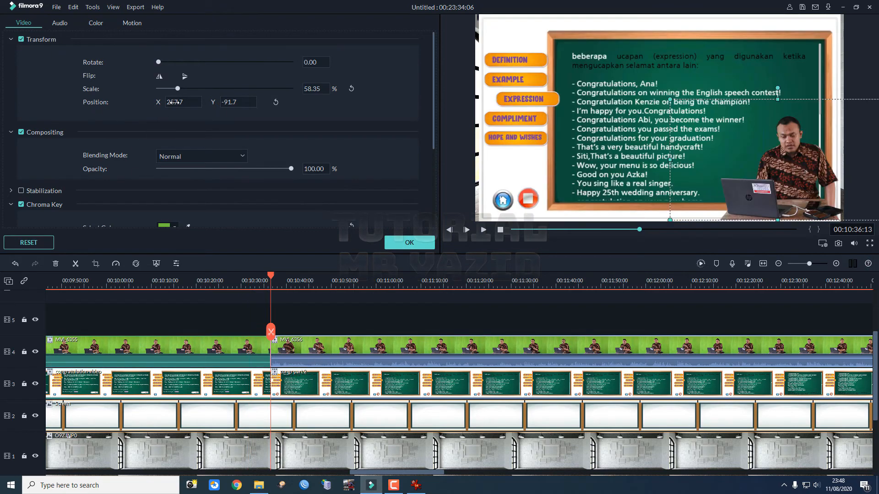
double_click(174, 101)
text(239)
key(Return)
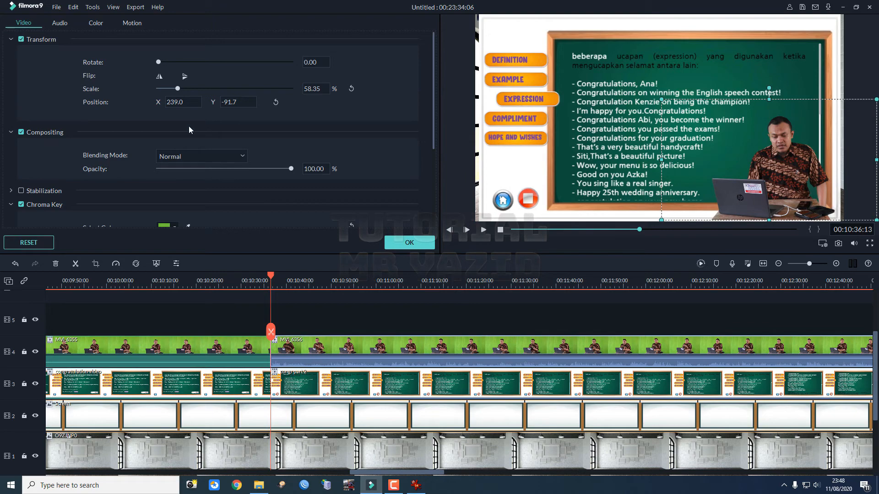
click(209, 353)
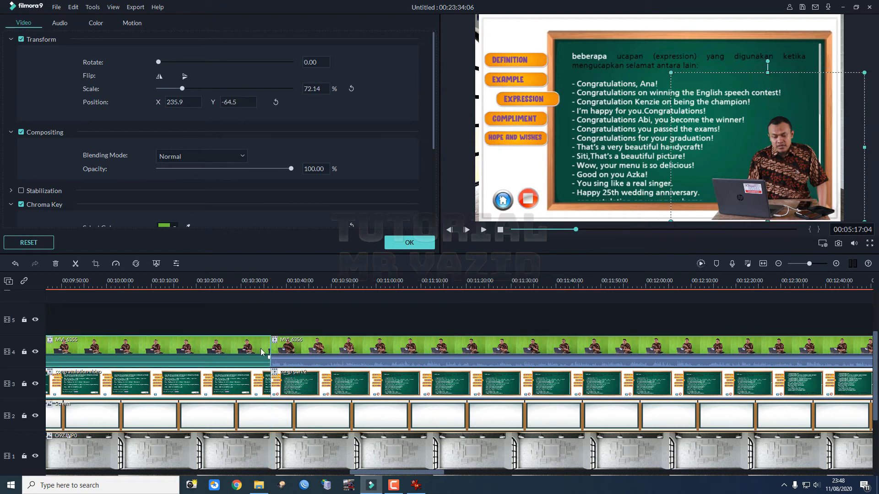
click(301, 342)
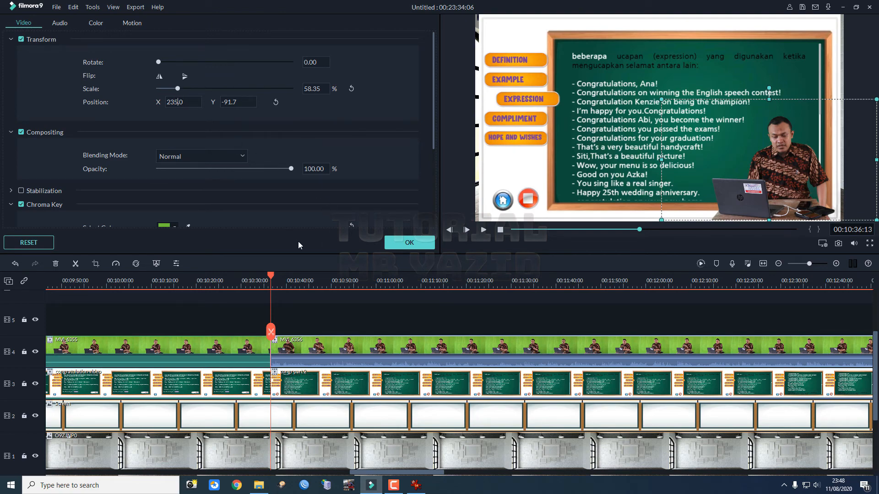
click(249, 346)
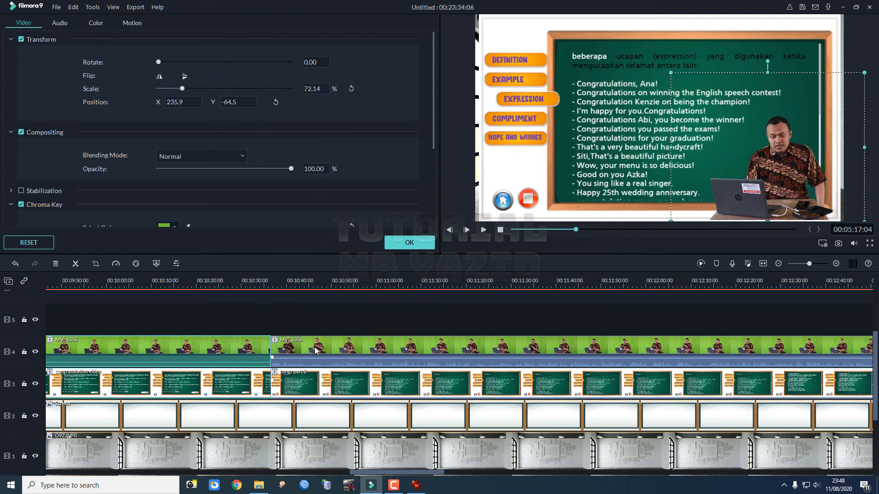
click(315, 348)
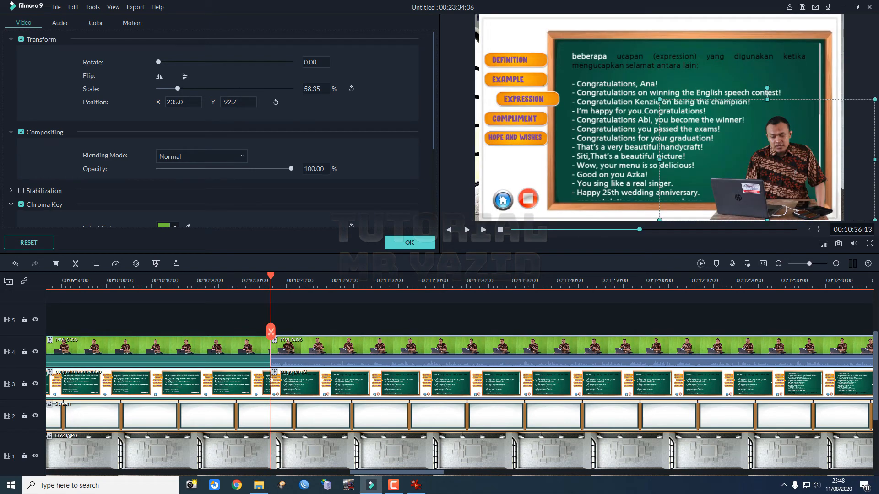
Adjust the vertical position of MVI_6356 to a Y value of -95.7 and apply the settings.
drag(238, 102, 226, 102)
drag(795, 188, 795, 163)
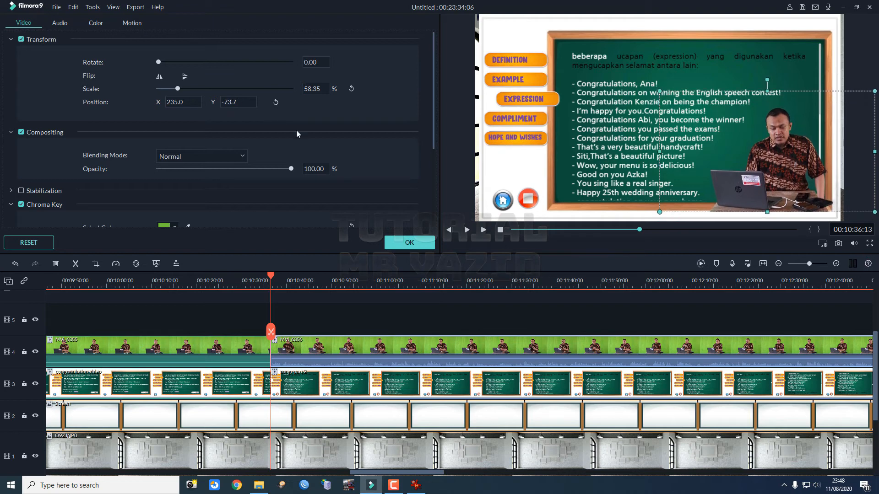
key(Down)
key(Down)
key(Down)
key(Down)
key(Down)
key(Down)
key(Down)
key(Down)
key(Down)
key(Down)
key(Down)
key(Down)
key(Down)
key(Down)
key(Down)
key(Down)
key(Down)
key(Down)
key(Down)
key(Down)
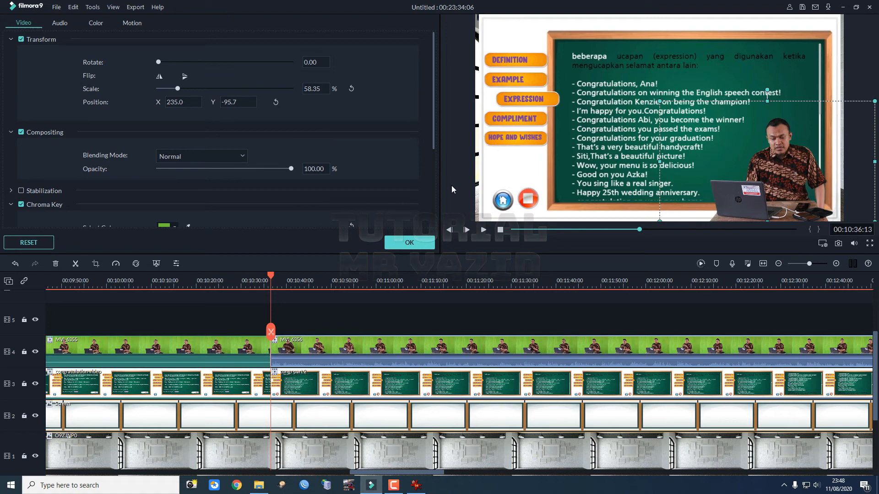
click(415, 241)
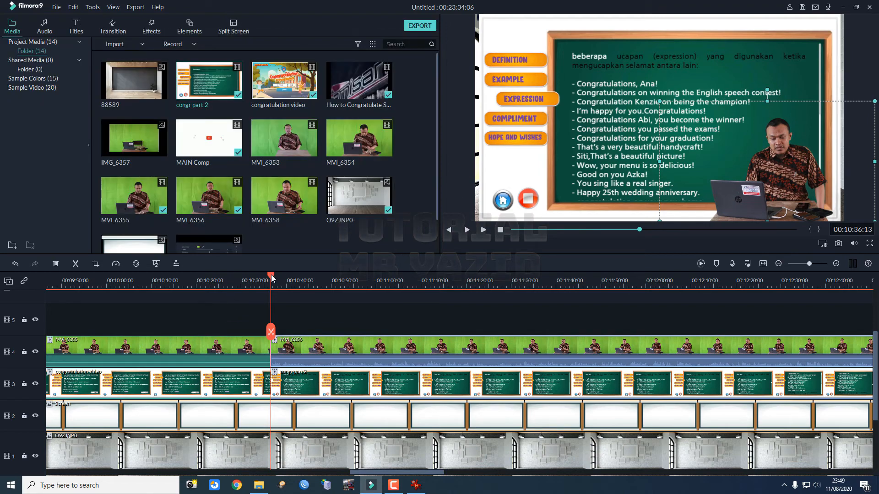
Compare against MVI_6355 and enlarge the MVI_6356 presenter to about 66% scale, positioned near X 204, Y -78.
drag(271, 278, 260, 279)
double_click(216, 347)
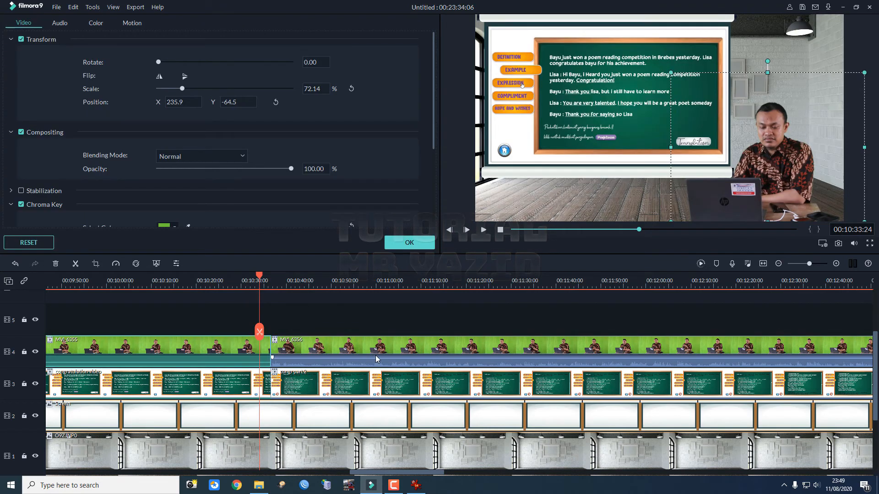
click(376, 359)
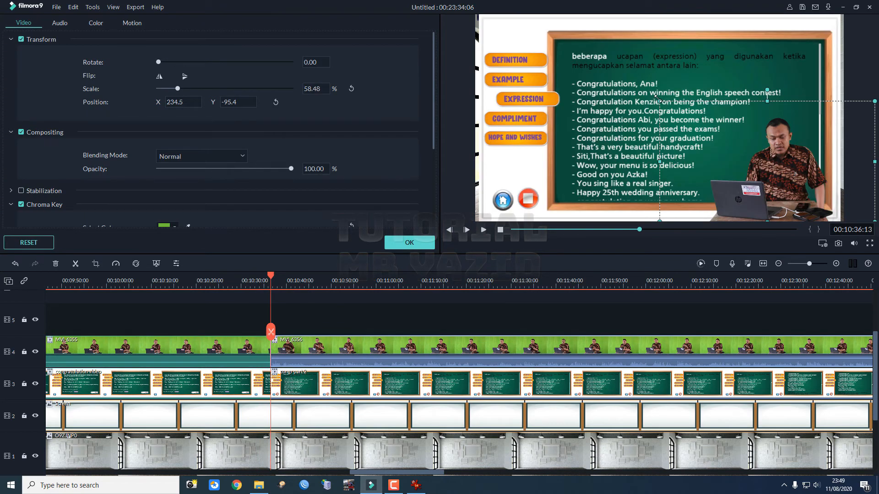
drag(657, 98, 642, 82)
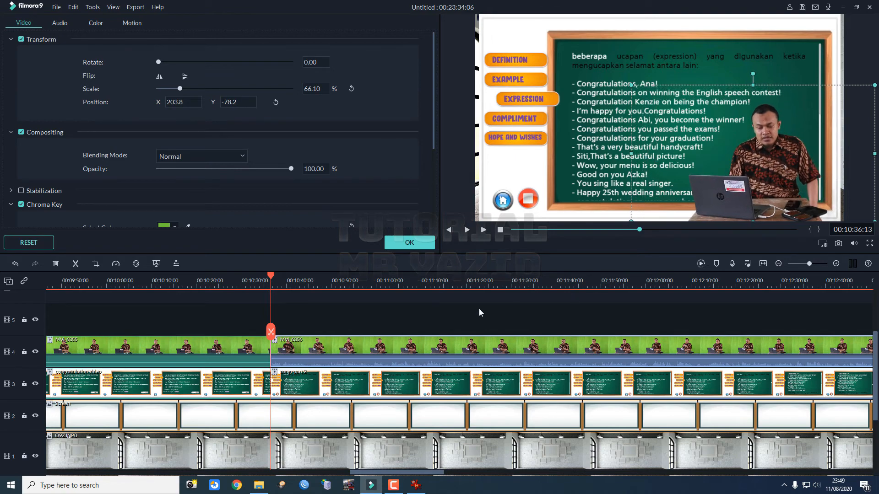
click(417, 244)
Compare the transform settings and presenter framing of MVI_6355 and MVI_6356 on both sides of the cut.
click(224, 343)
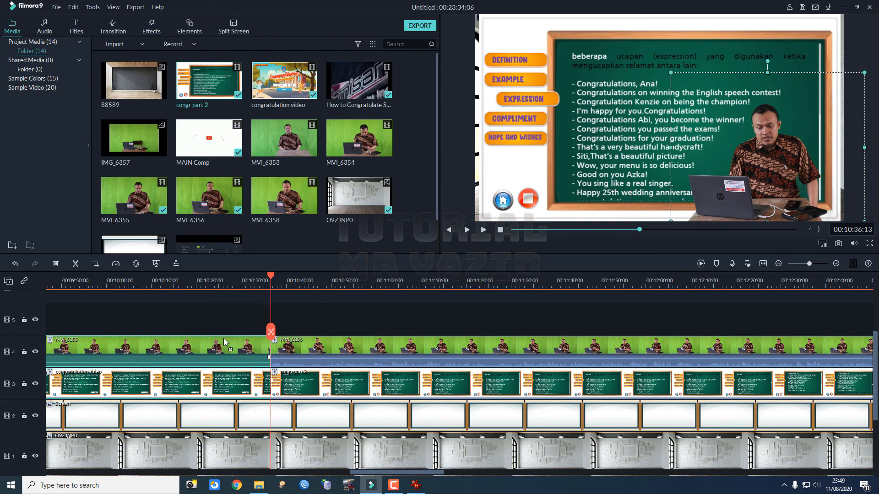
double_click(234, 350)
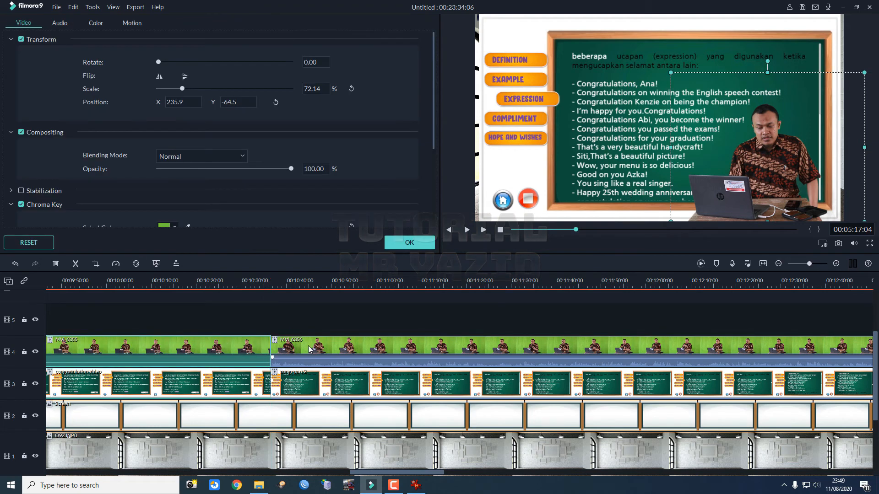
double_click(316, 348)
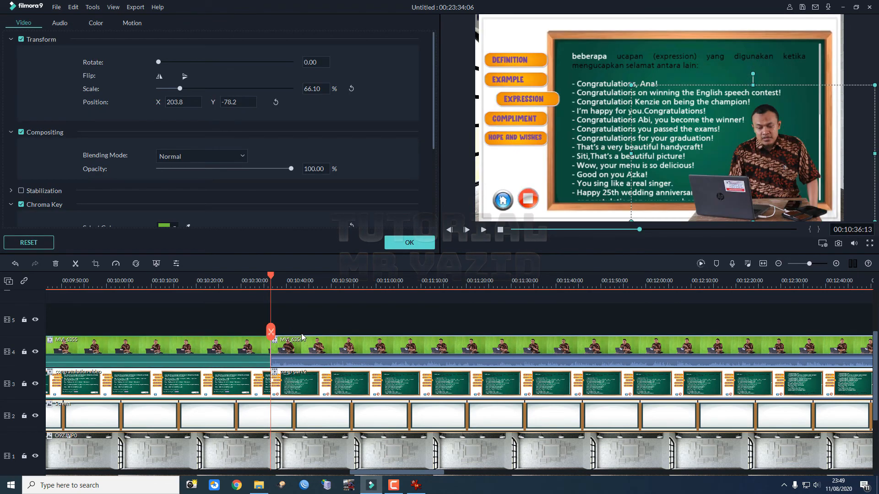
drag(270, 281, 240, 281)
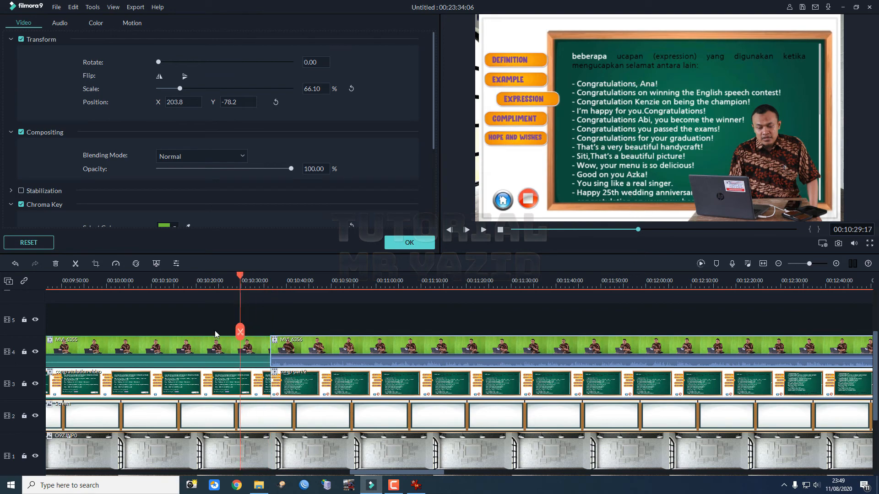
double_click(208, 349)
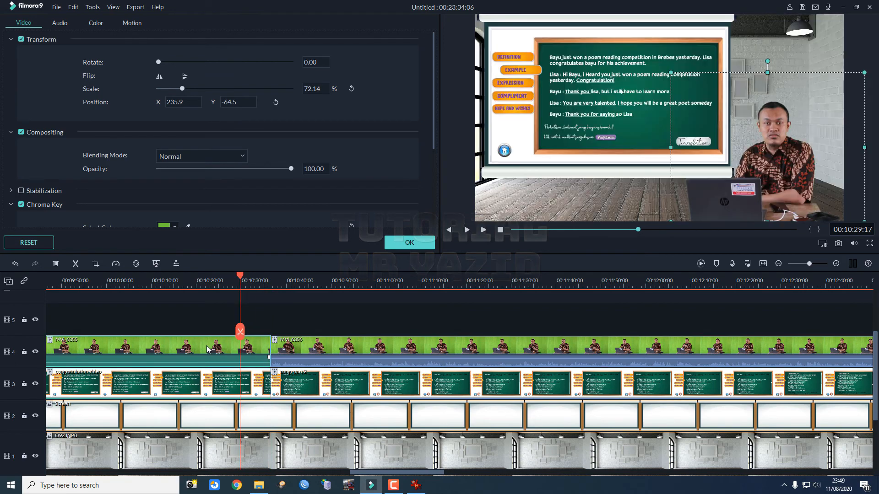
double_click(343, 350)
drag(275, 277, 285, 277)
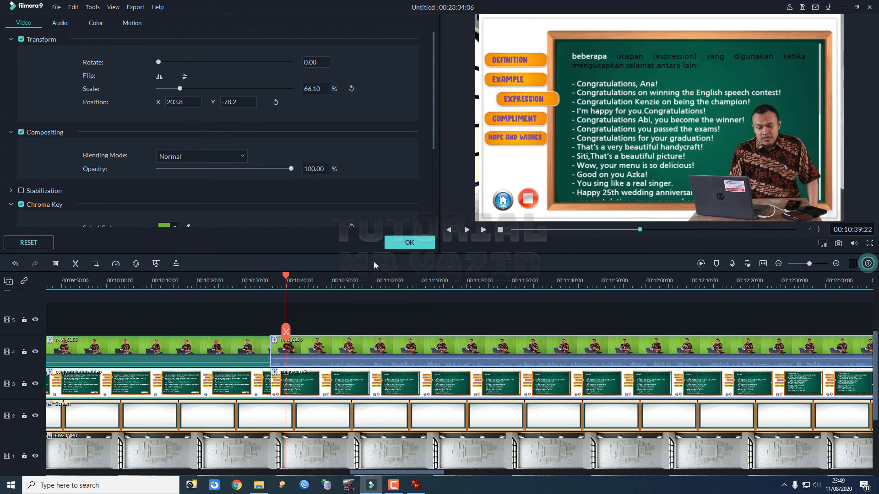
click(400, 246)
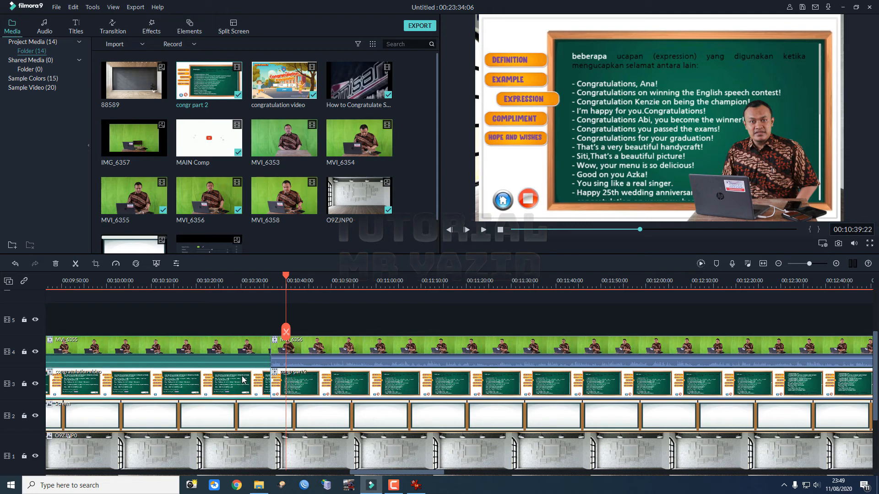
Copy the effects of the congratulation video clip on track 3 and paste them onto the congr part 2 clip.
right_click(222, 386)
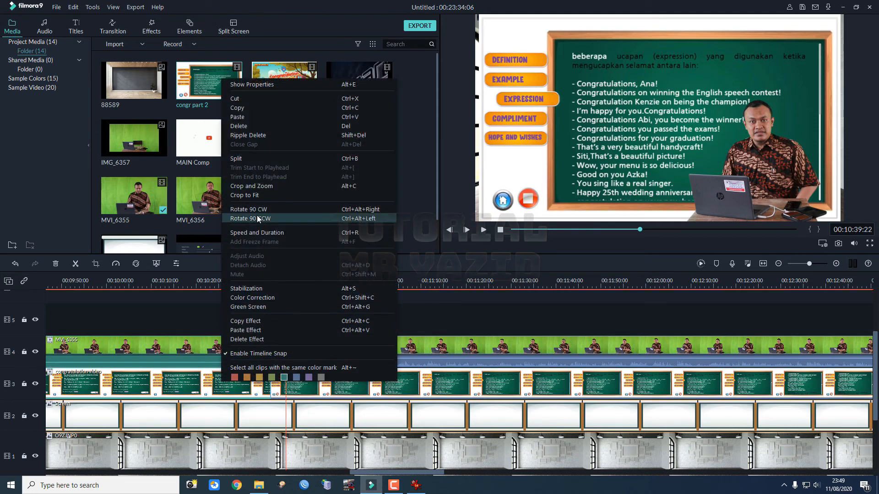
click(268, 320)
click(311, 388)
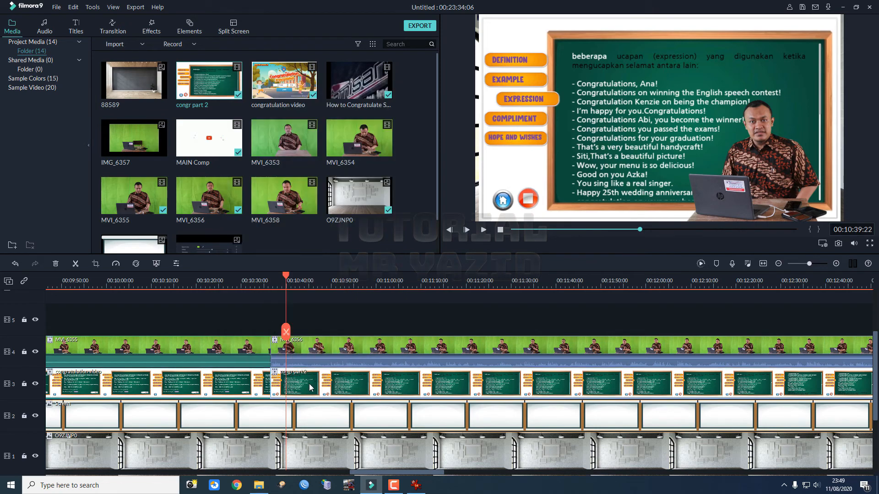
right_click(311, 387)
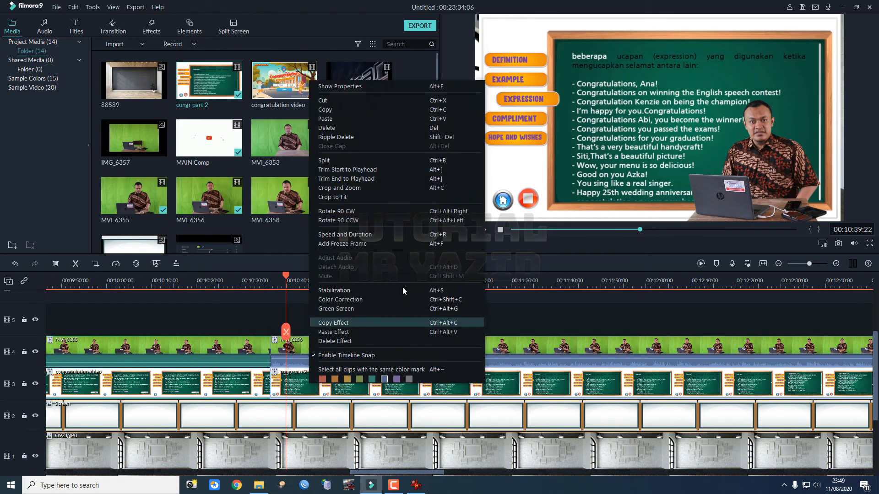
click(361, 328)
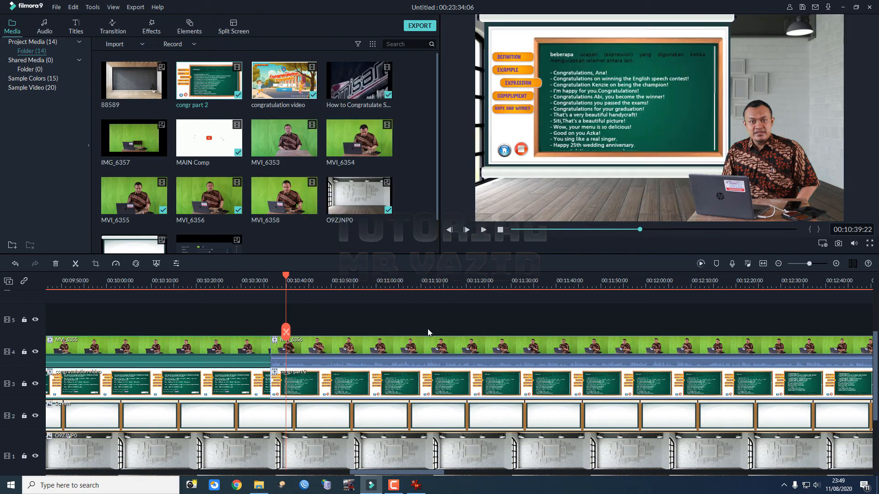
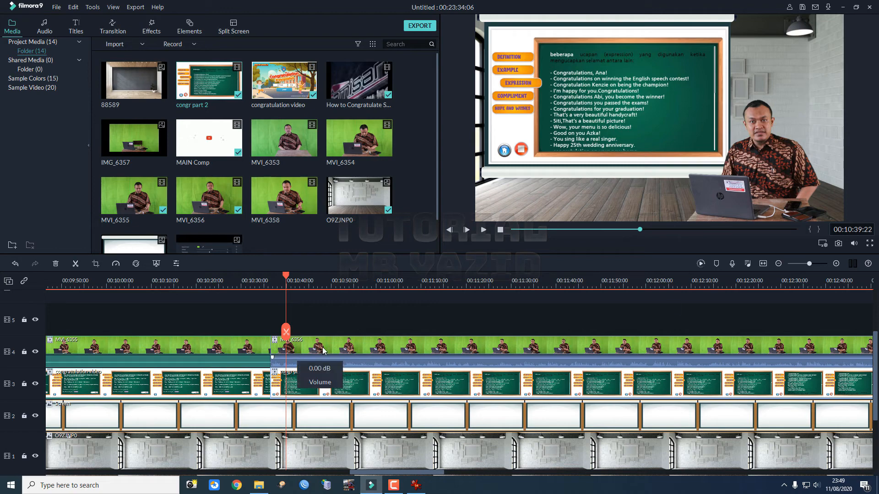
Raise the volume of the congr part 2 audio clip on audio track 1 to 12 dB.
scroll(401, 419, down, 1)
scroll(306, 428, down, 1)
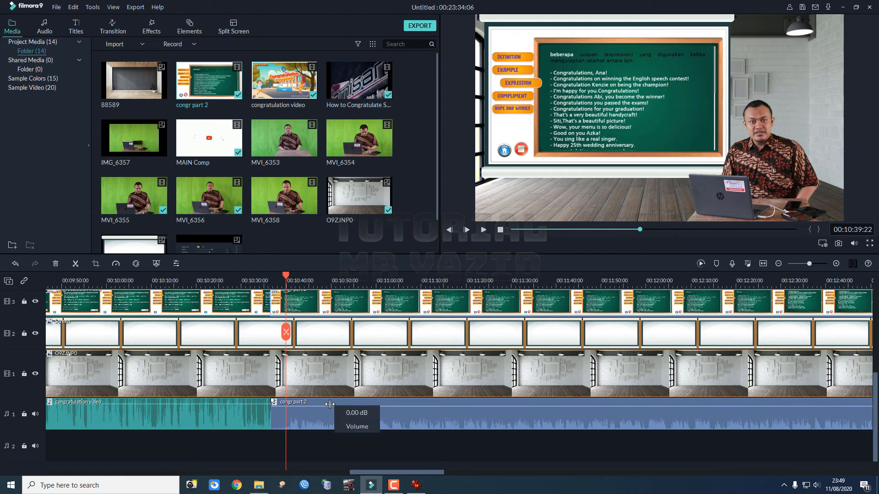
click(369, 460)
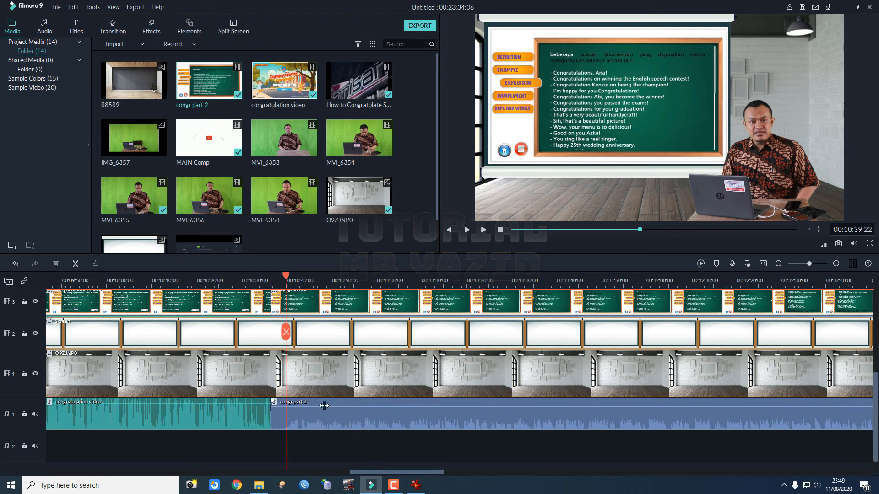
drag(323, 408, 326, 401)
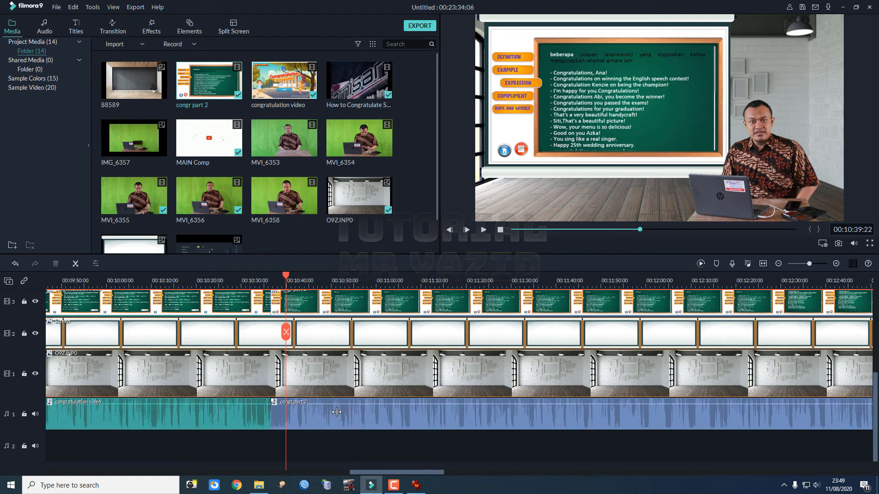
Play back the start of MVI_6356 and the cut from MVI_6355 to check how the voice and slide audio align.
key(space)
scroll(480, 378, up, 1)
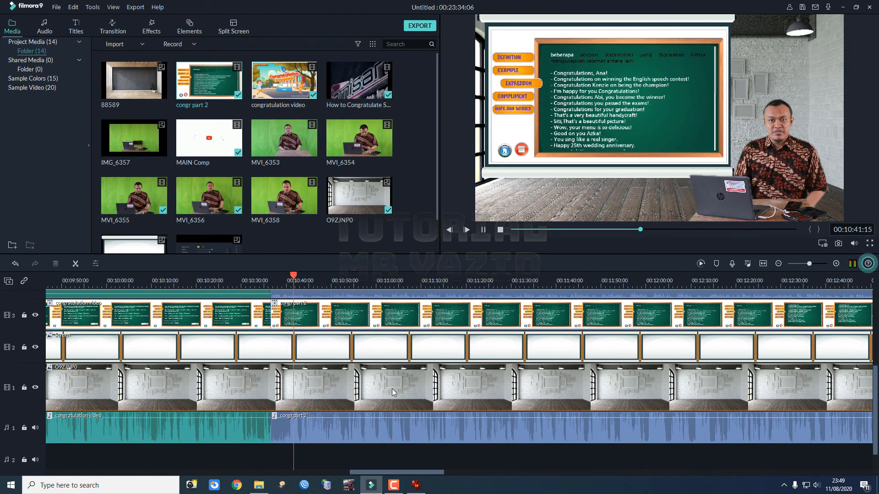
scroll(447, 372, up, 2)
scroll(434, 319, up, 2)
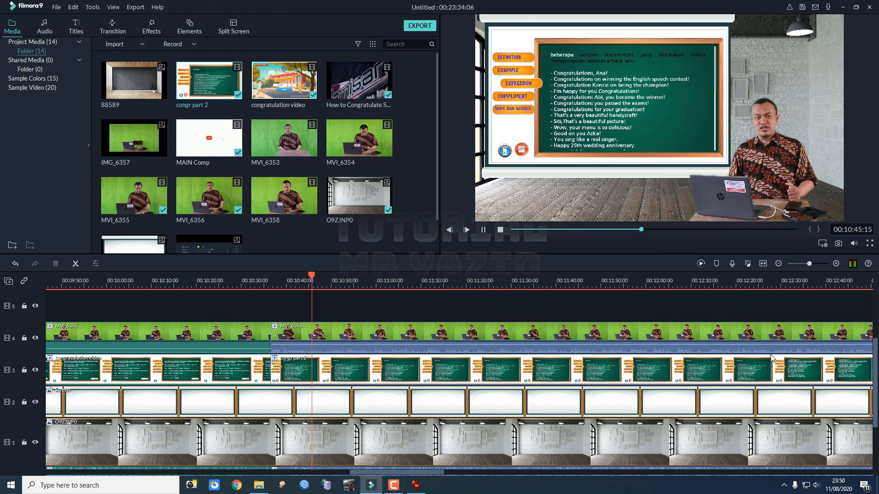
key(space)
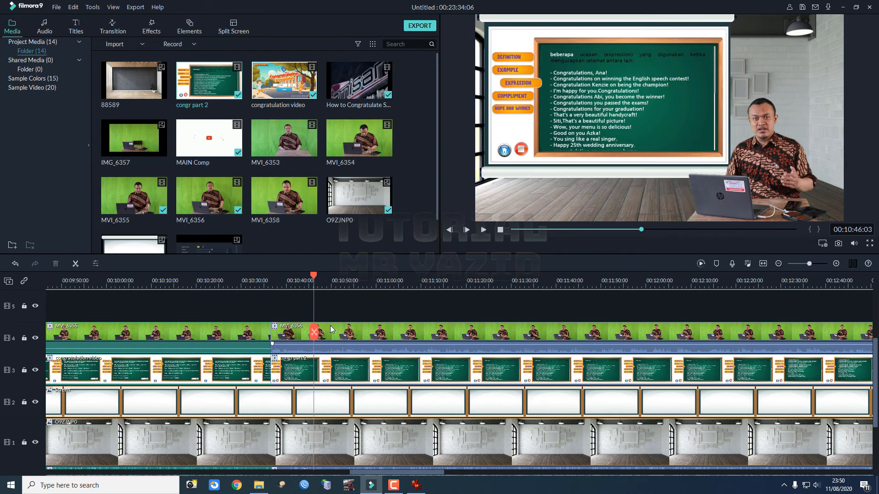
drag(314, 277, 272, 277)
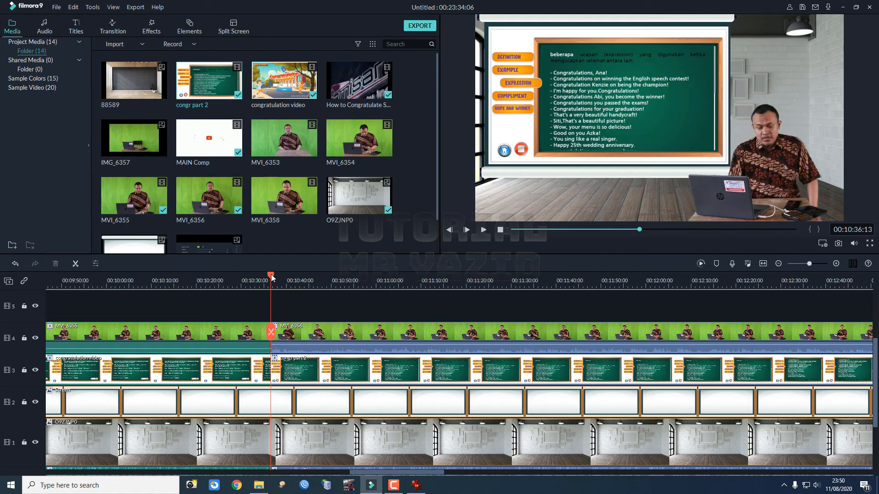
key(space)
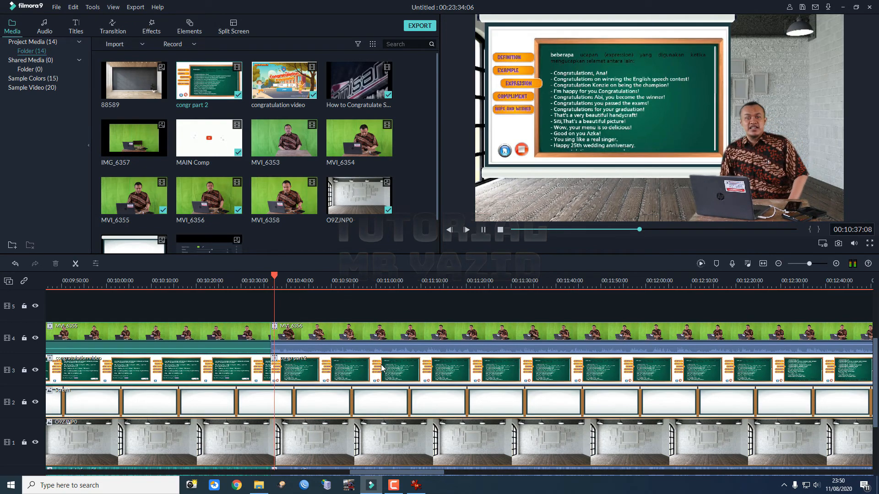
key(space)
Split the congr part 2 audio at 00:10:39:14 and delete the short segment before the split.
scroll(331, 372, down, 3)
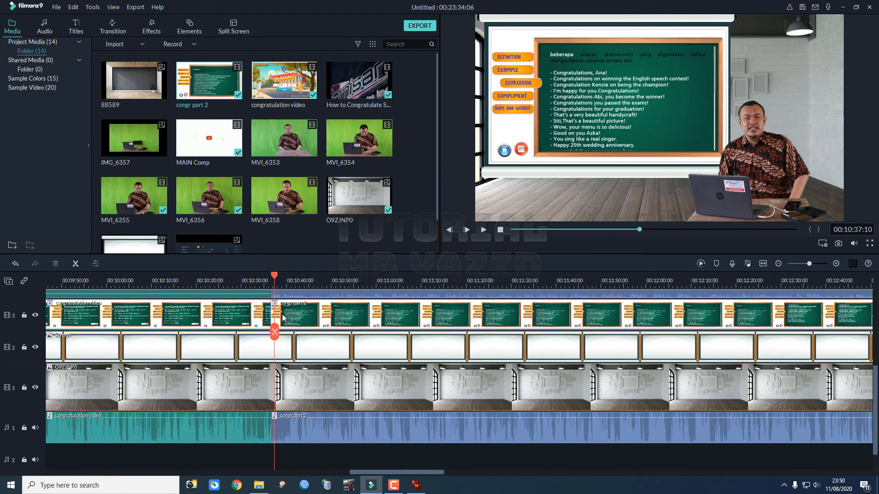
drag(276, 278, 286, 279)
click(341, 432)
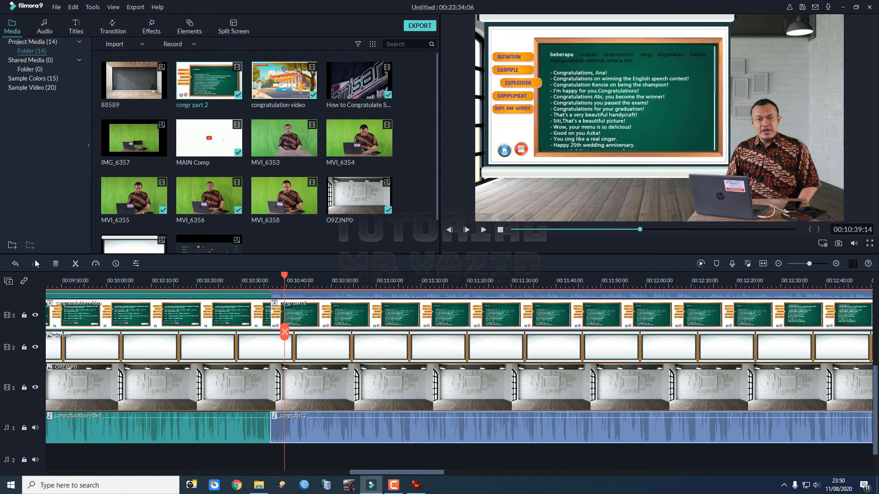
click(75, 266)
click(278, 435)
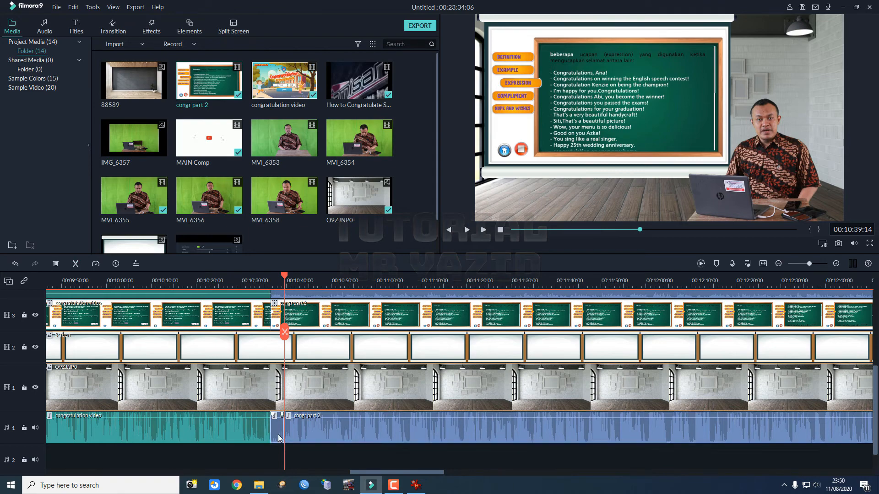
key(Delete)
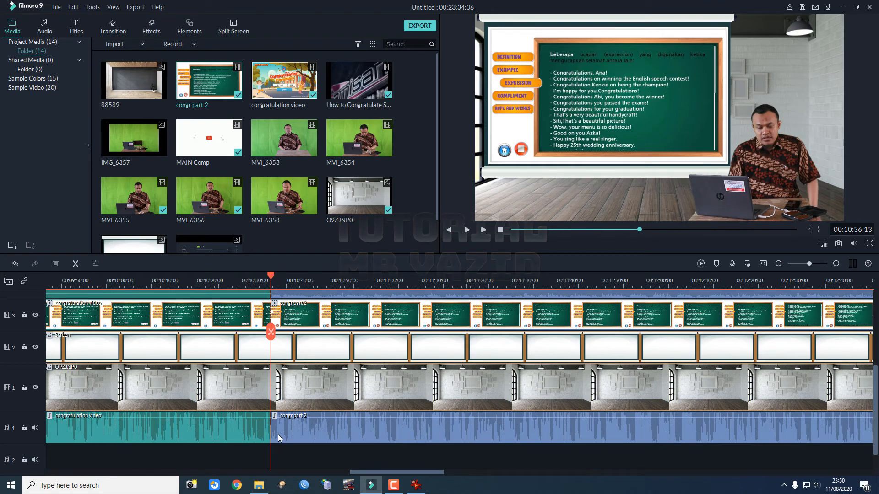
Play back the cut, split the congr part 2 audio again at 00:10:37:12, and delete its opening segment.
key(space)
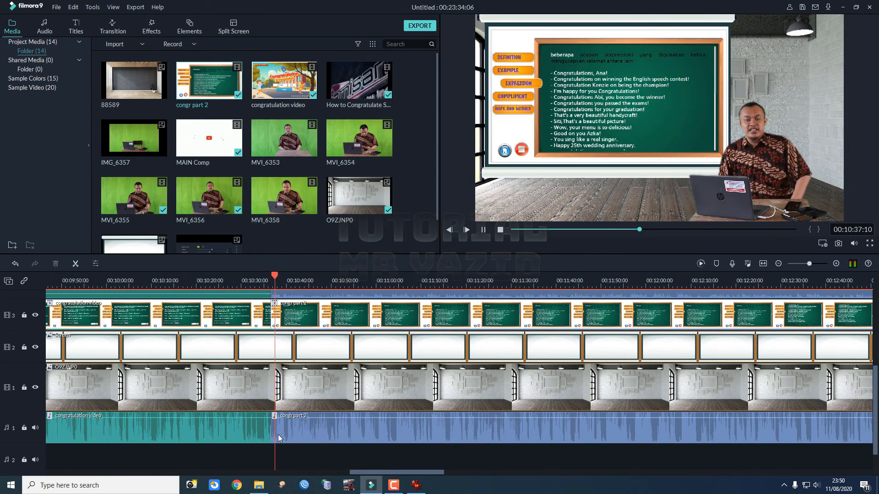
click(297, 435)
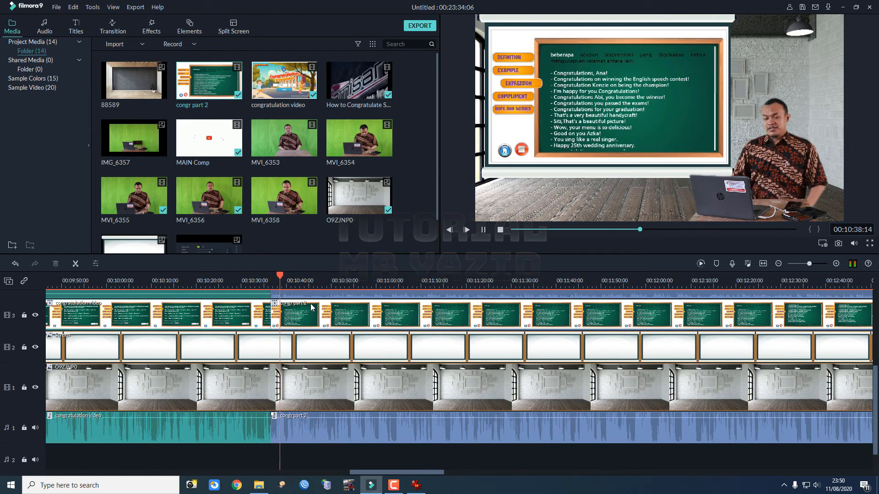
drag(328, 277, 460, 278)
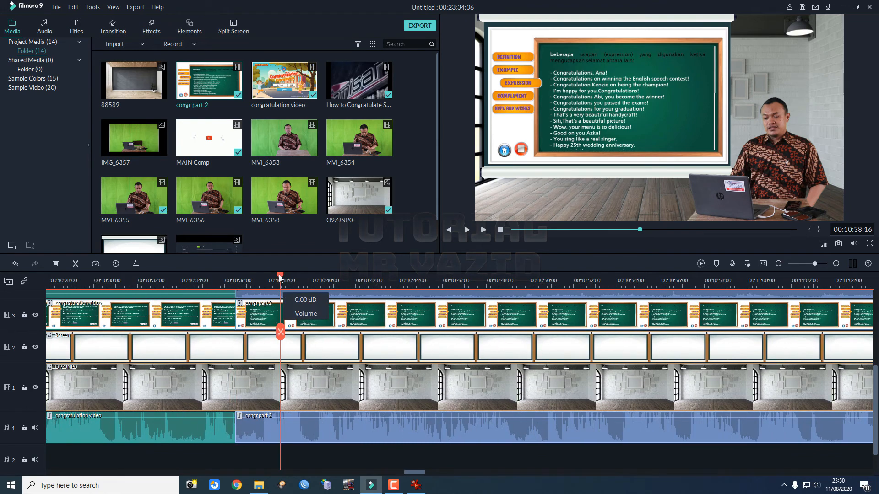
drag(280, 277, 256, 280)
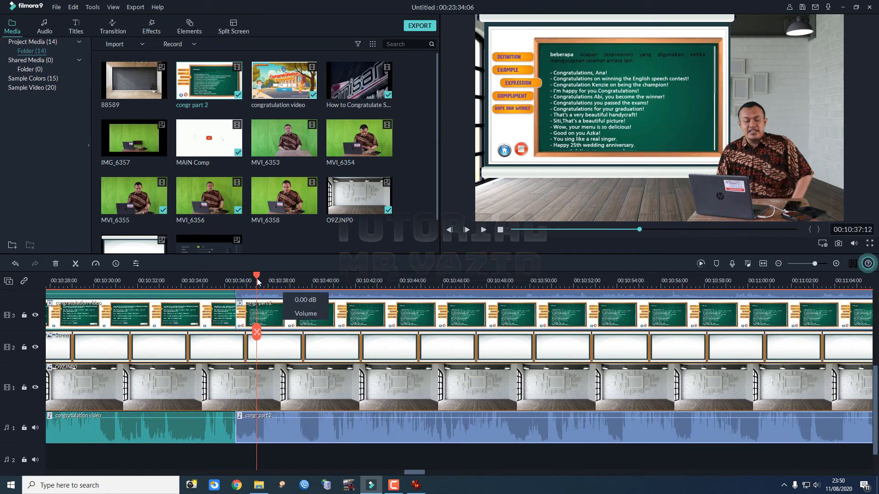
click(76, 263)
click(246, 433)
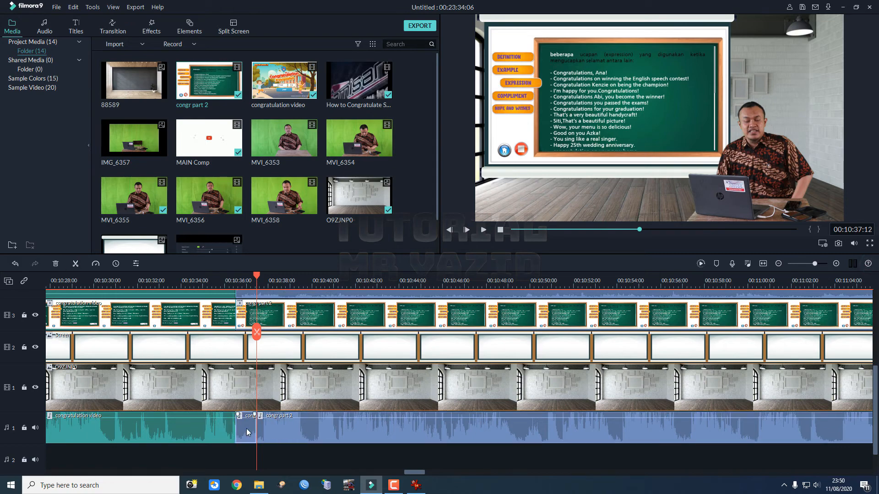
key(Delete)
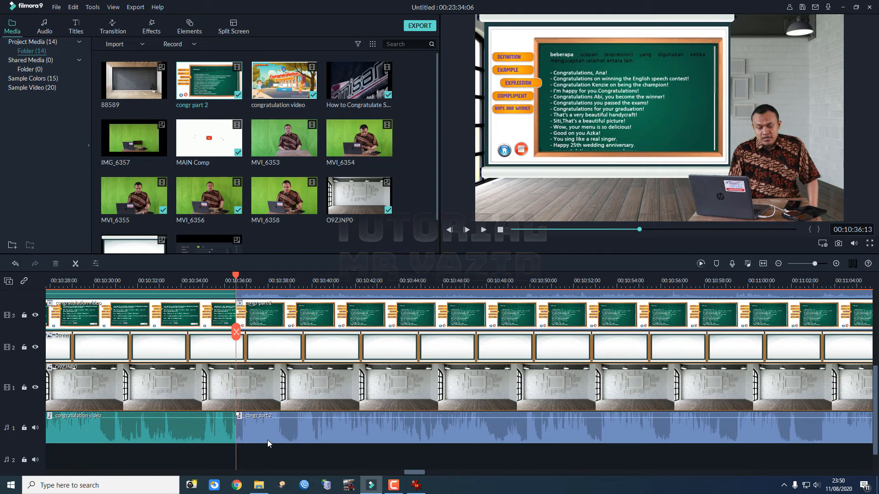
Play back the trimmed congr part 2 audio and silence the MVI_6356 clip's own sound by lowering its volume to -∞ dB.
key(space)
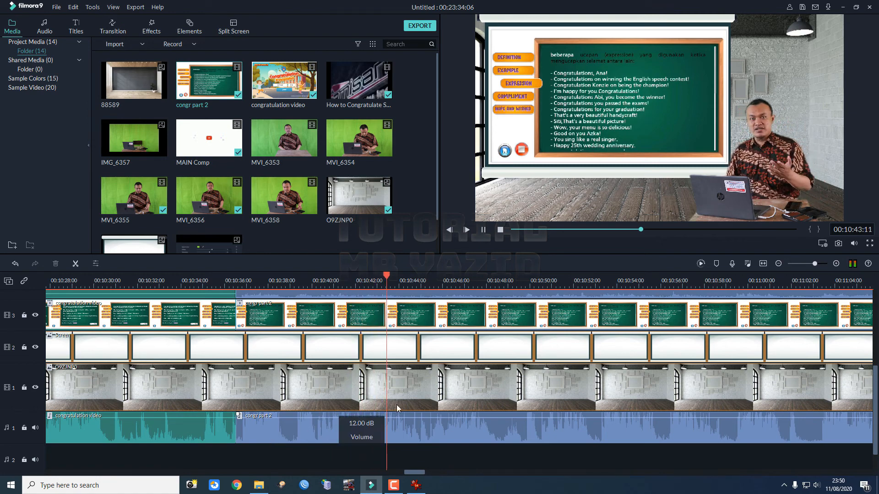
scroll(469, 378, up, 1)
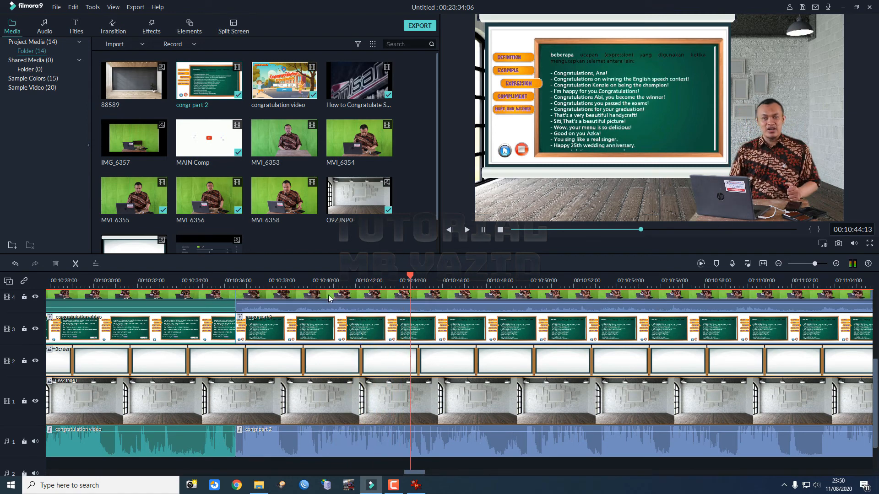
key(space)
scroll(328, 295, up, 1)
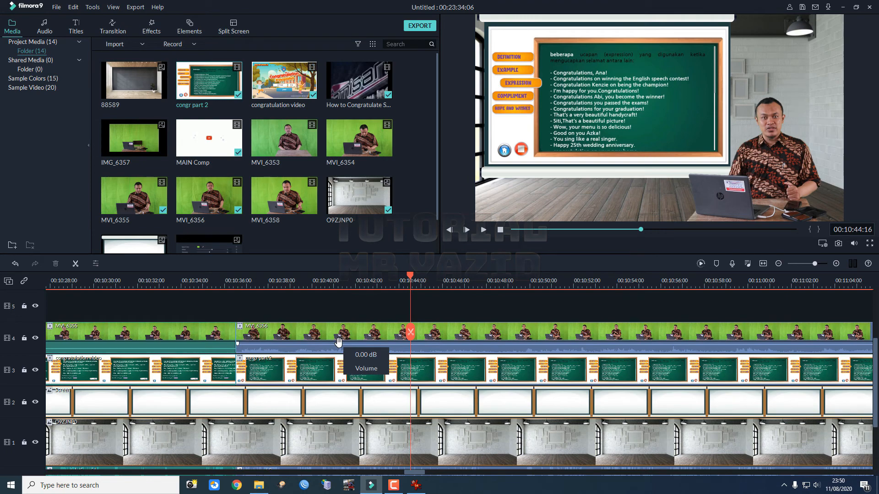
drag(338, 341, 340, 356)
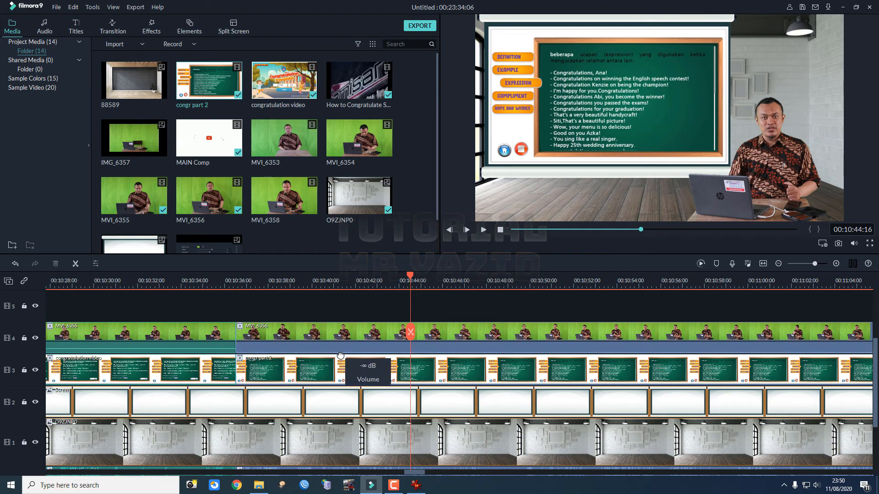
Play back the transition from MVI_6355 to MVI_6356 to check the sync and the continuity before and after the cut.
key(space)
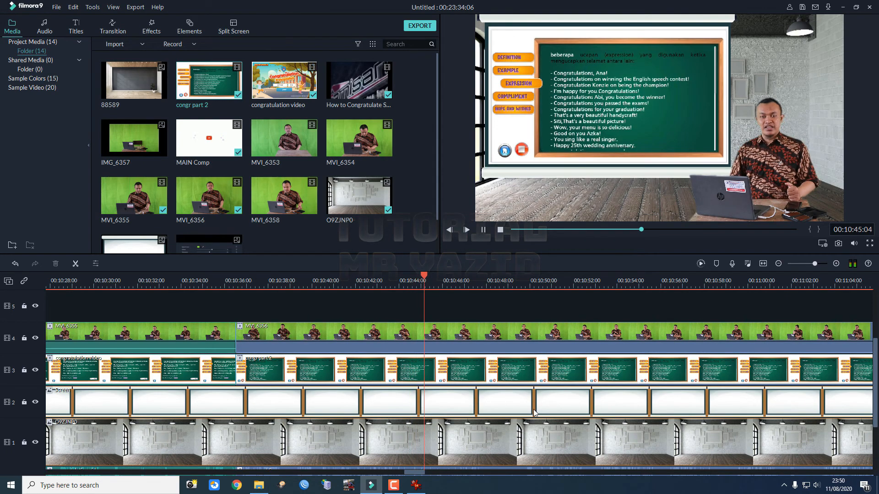
scroll(432, 441, down, 3)
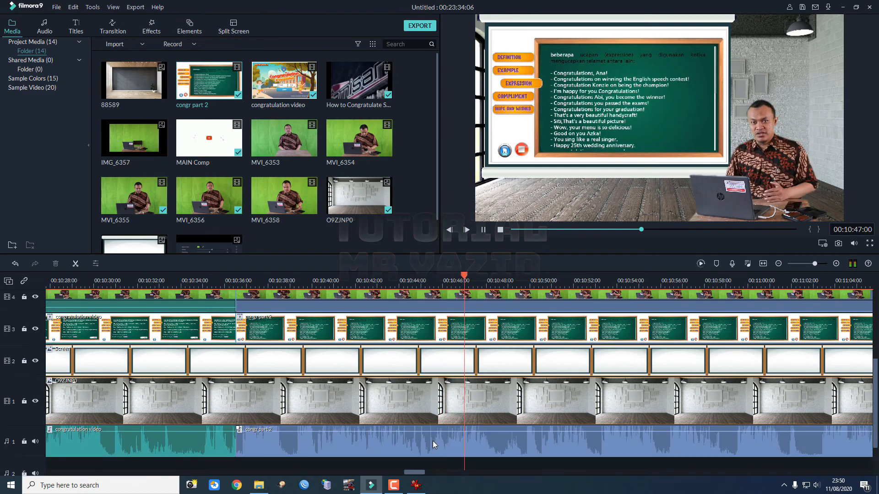
drag(433, 281, 374, 283)
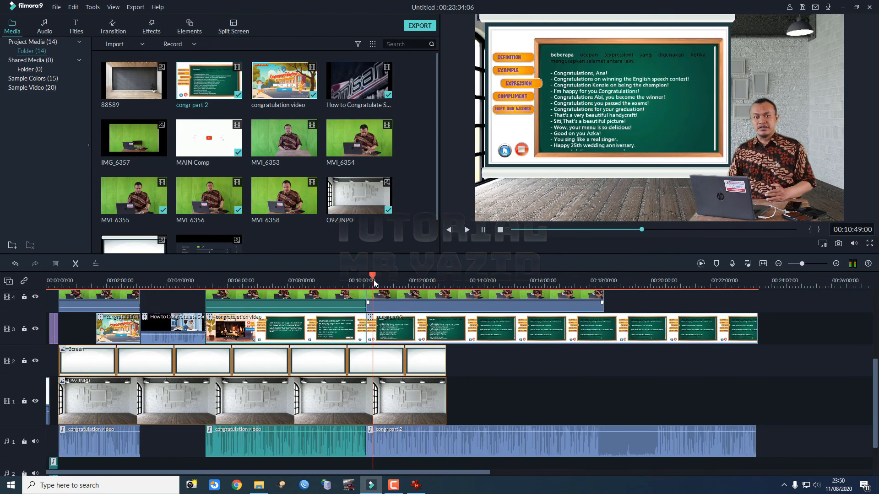
scroll(387, 325, up, 2)
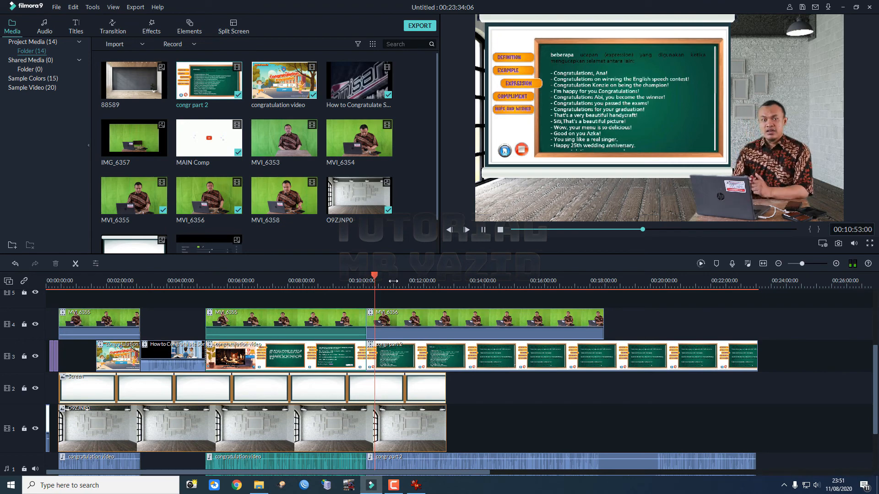
drag(375, 274, 362, 276)
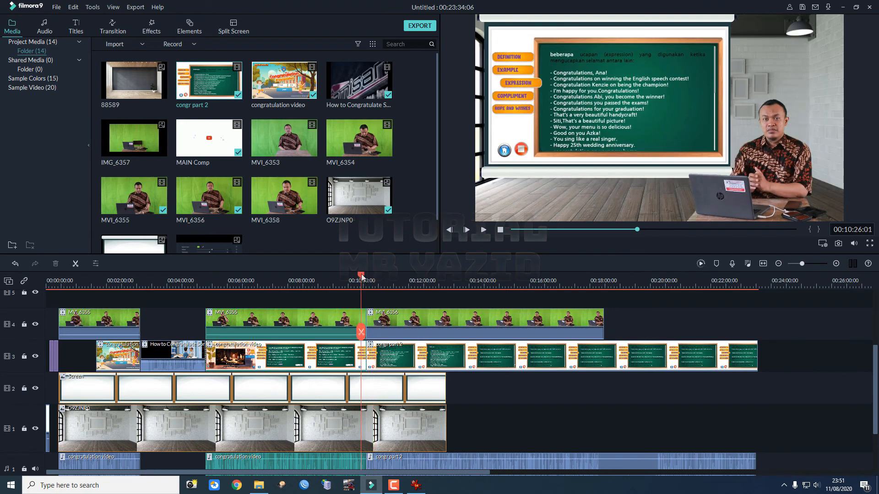
key(space)
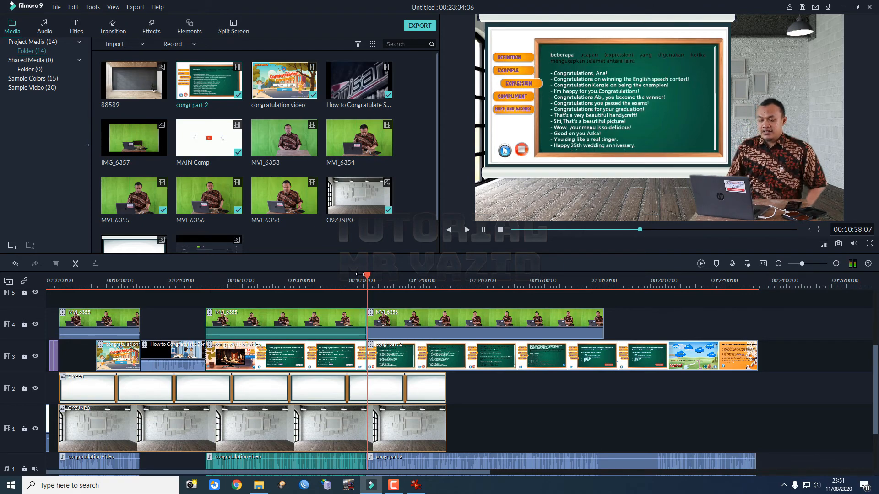
key(space)
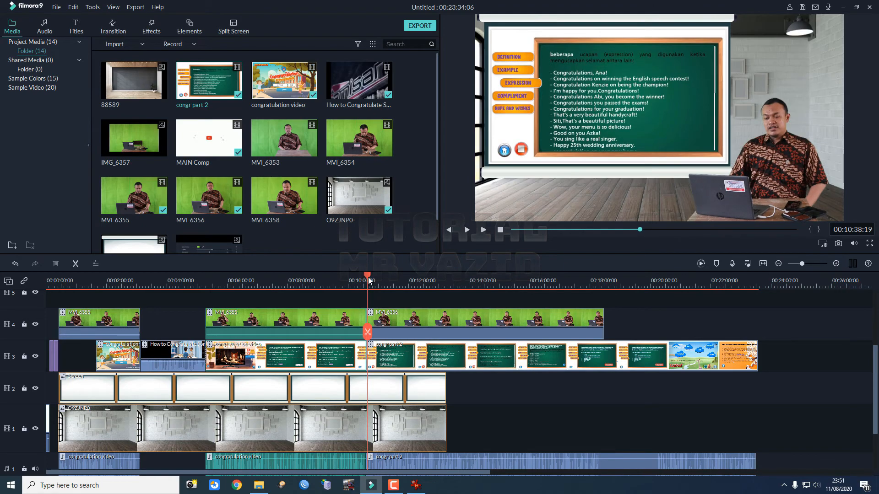
drag(369, 281, 360, 281)
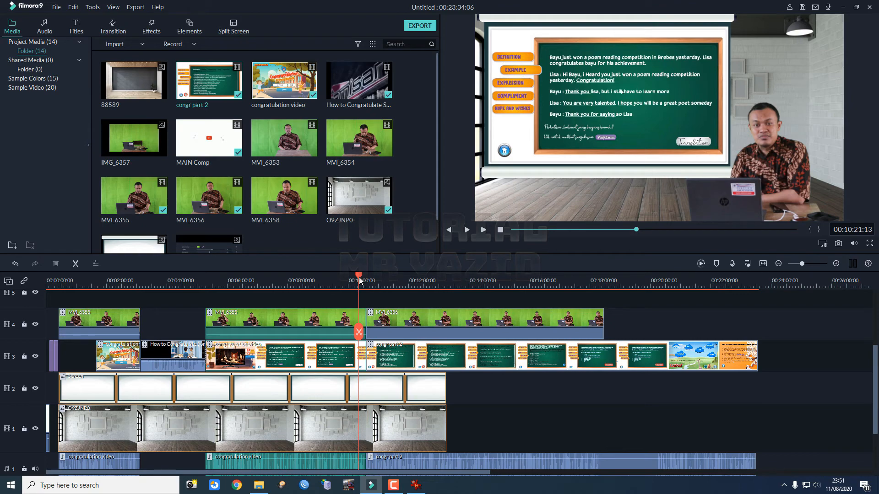
Split the MVI_6355 clip and the congratulation video audio at 00:10:31:14 and delete both segments after the split.
key(space)
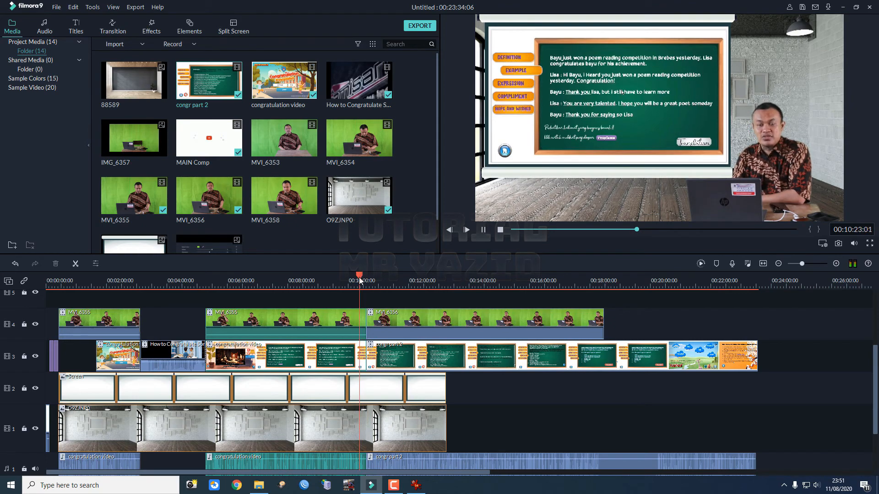
drag(384, 283, 481, 285)
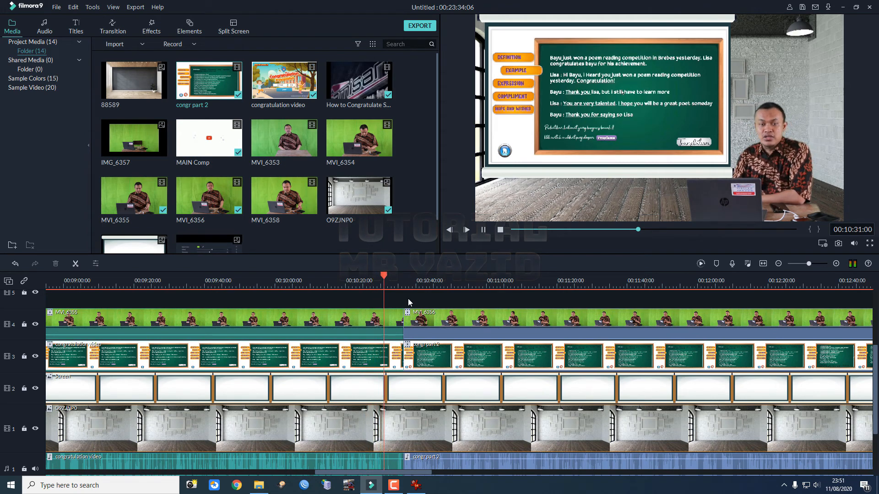
click(399, 319)
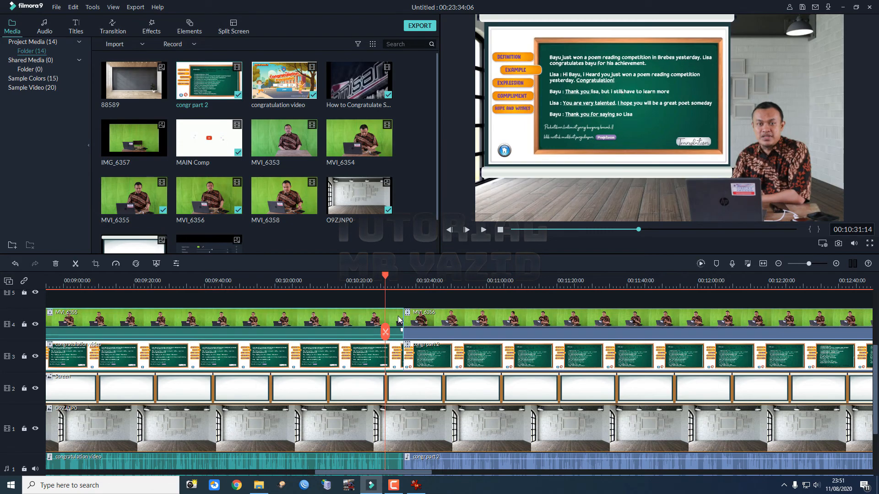
click(76, 263)
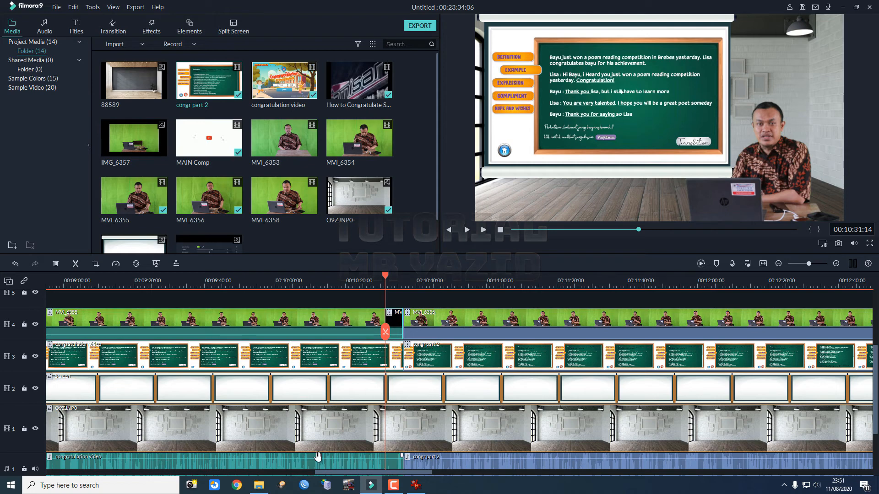
click(63, 295)
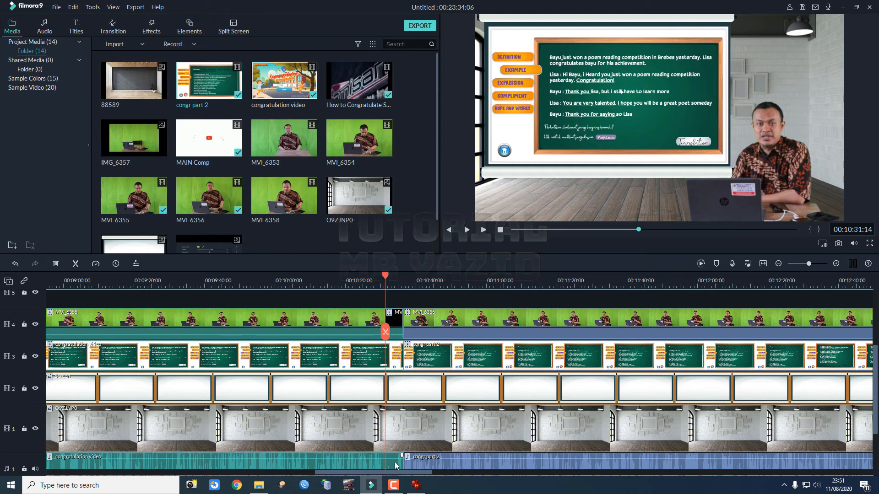
click(76, 263)
click(399, 319)
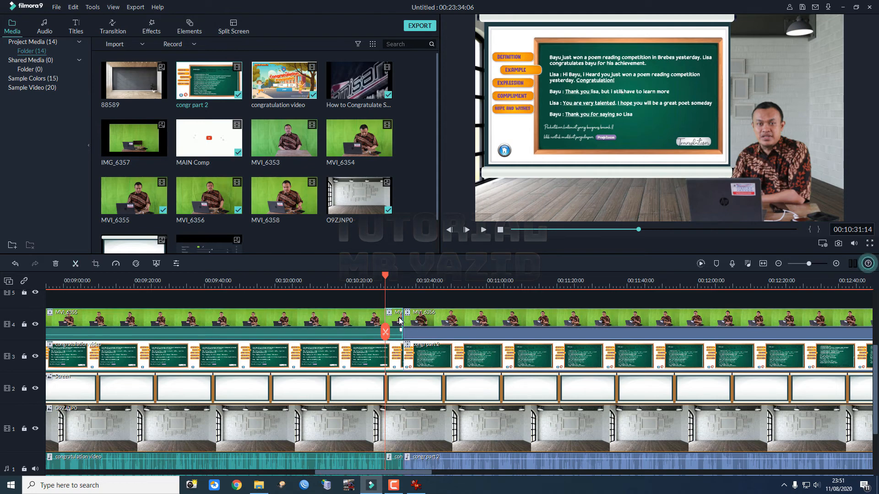
key(Delete)
click(395, 466)
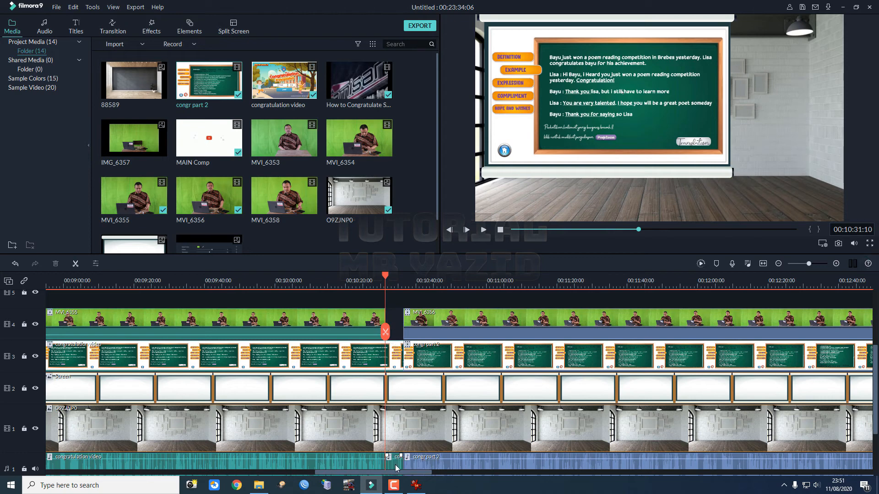
key(Delete)
Move the MVI_6356 clip and the congr part 2 audio back to close the gaps, and play back the join.
scroll(436, 321, down, 1)
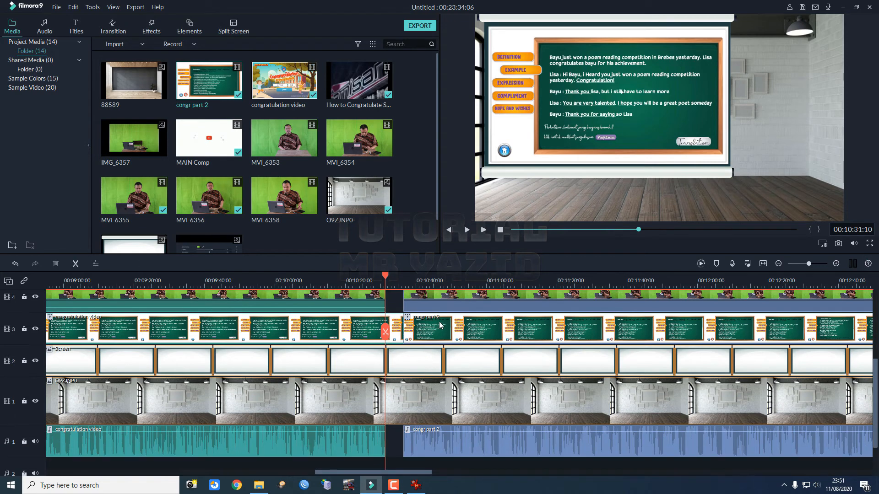
drag(433, 307, 415, 306)
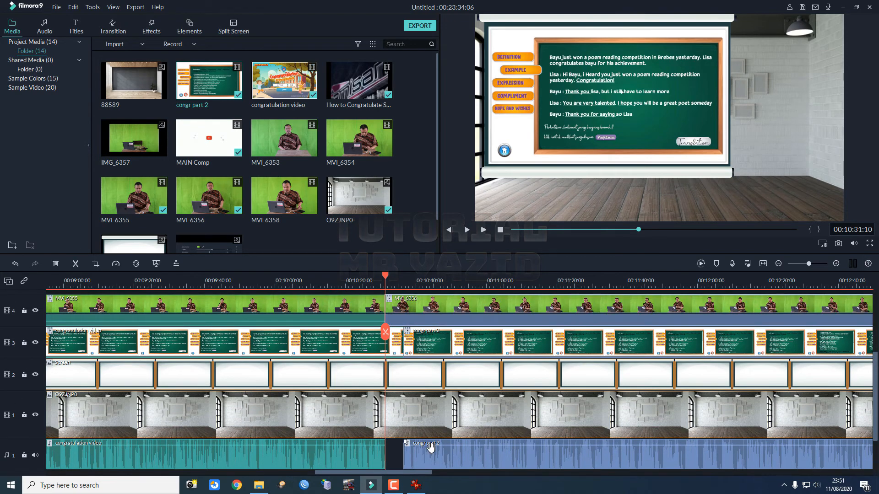
drag(433, 450, 420, 449)
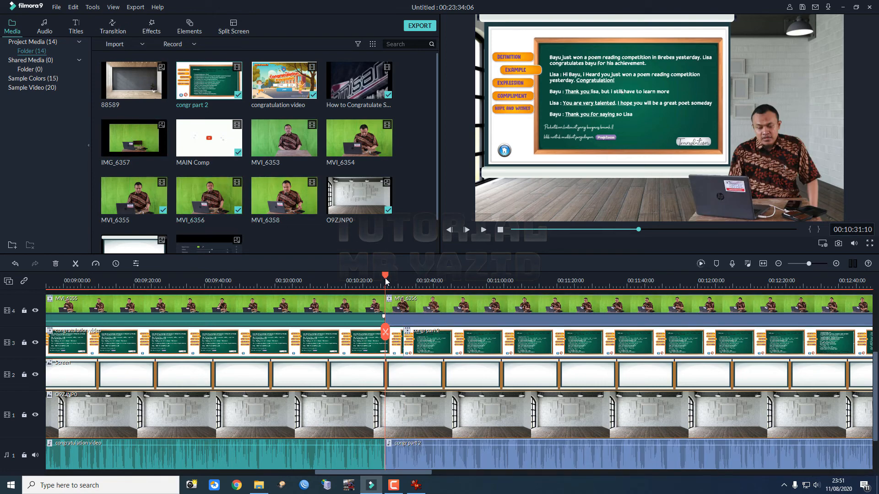
drag(385, 276, 379, 278)
key(space)
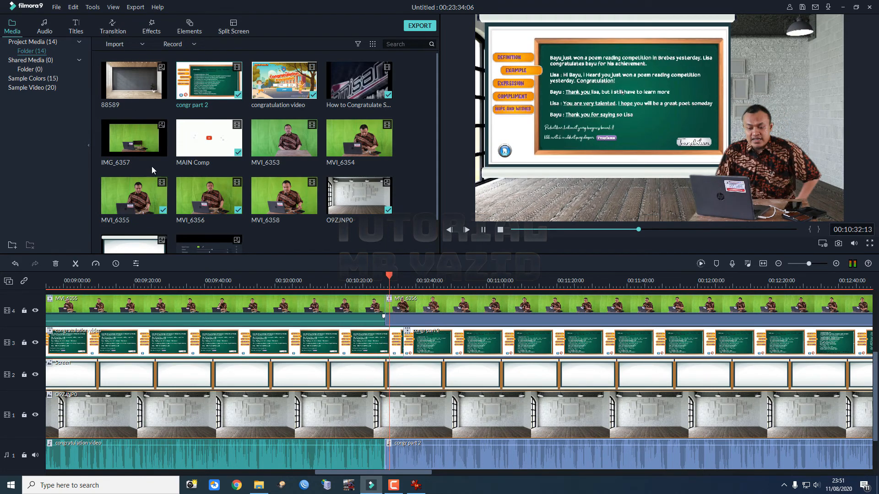
Add a Dissolve transition at the cut between the MVI_6355 and MVI_6356 clips.
click(113, 26)
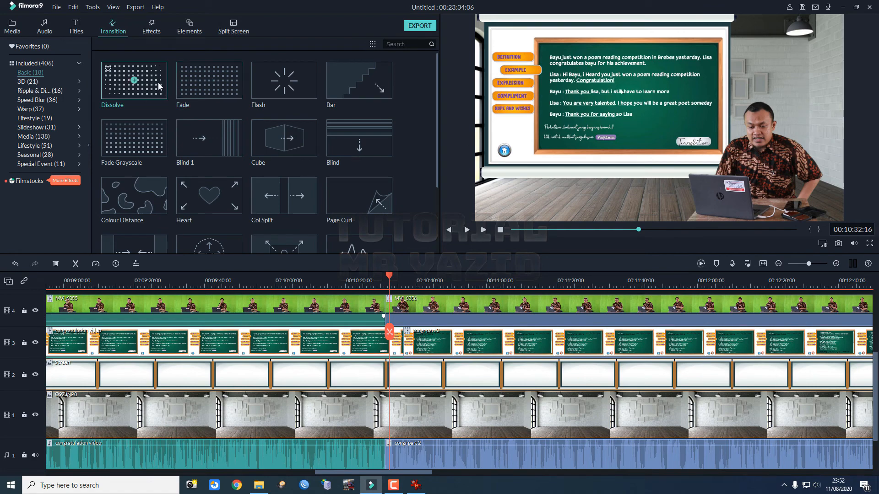
drag(159, 86, 355, 356)
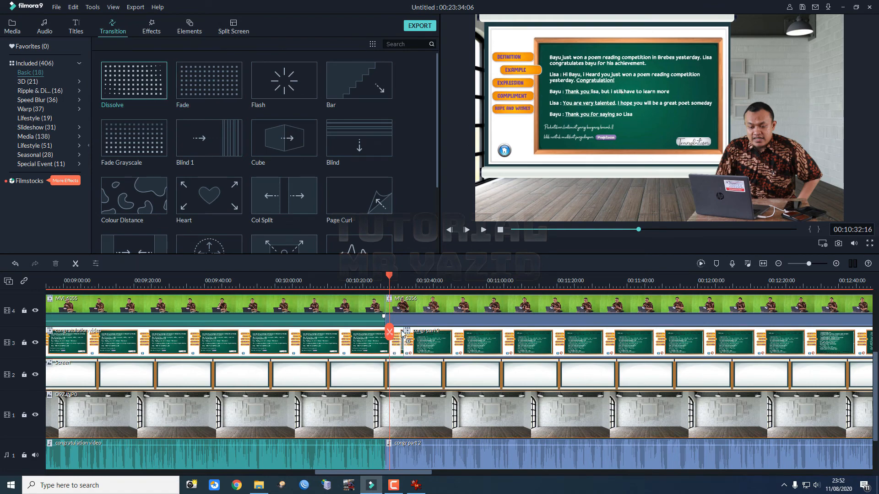
click(385, 311)
Play back the Dissolve between MVI_6355 and MVI_6356 and the following slide change to check their continuity.
drag(389, 275, 380, 274)
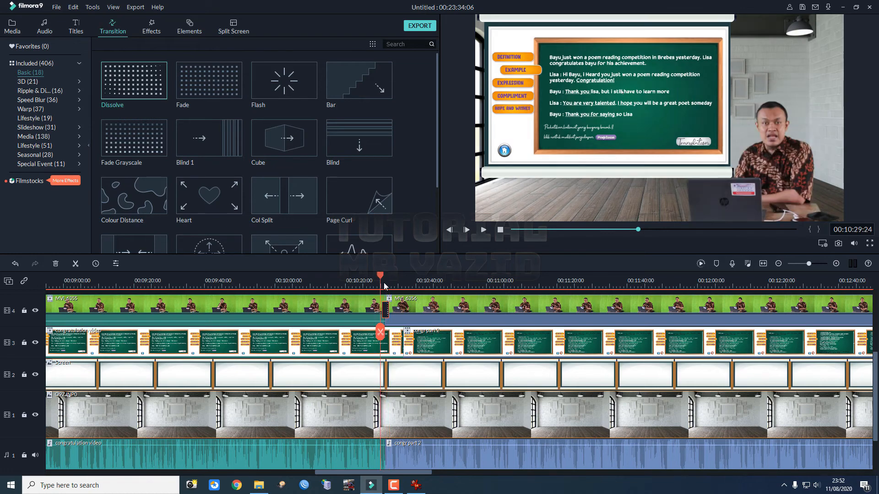
key(space)
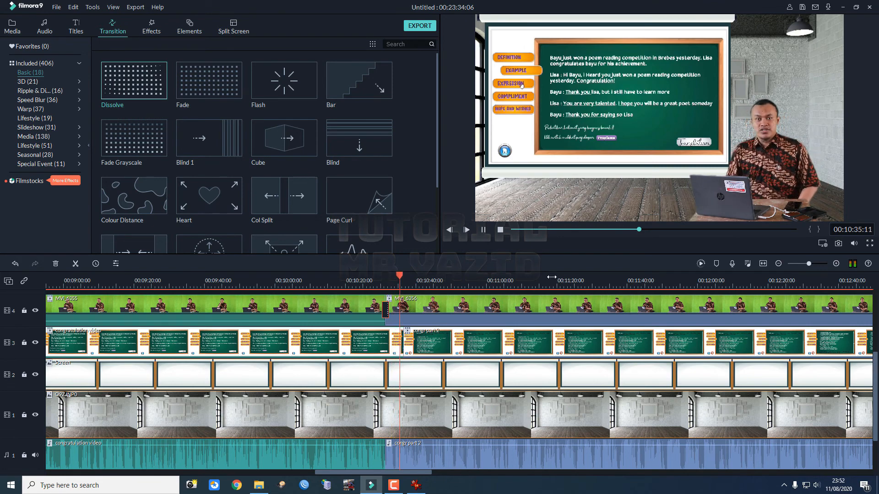
drag(536, 281, 581, 285)
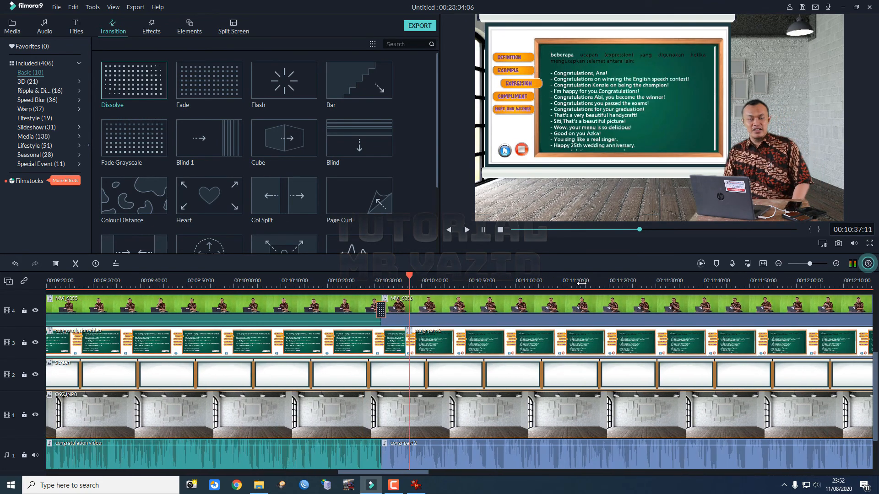
drag(407, 470, 429, 471)
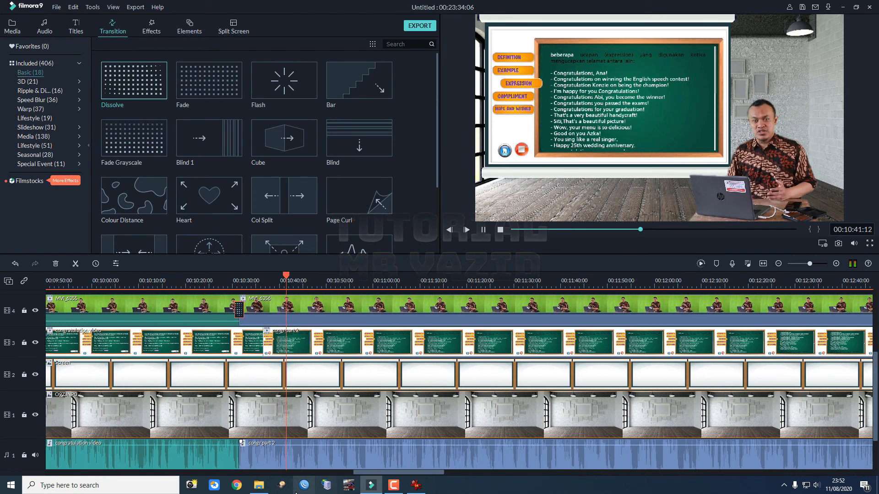
click(393, 485)
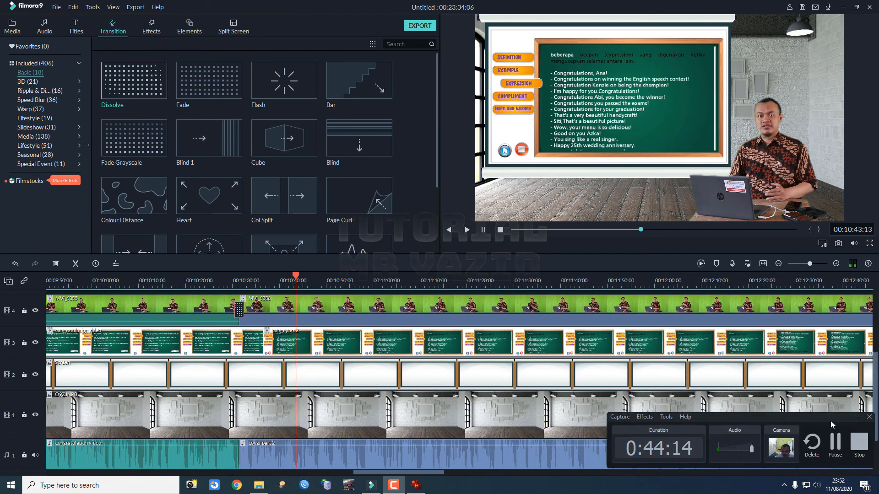
click(835, 444)
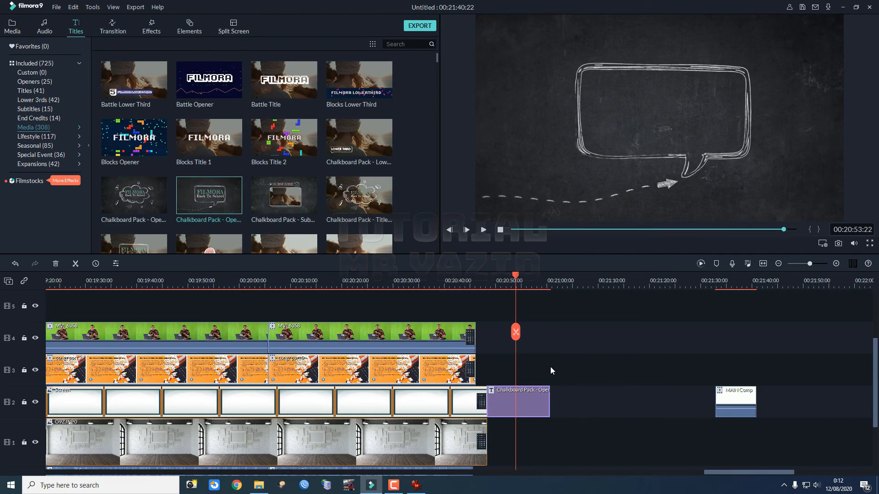
Play back the lesson's ending from 00:20:38:00 and review the Dissolve transition at the end of the last MVI_6358 clip.
scroll(550, 366, down, 2)
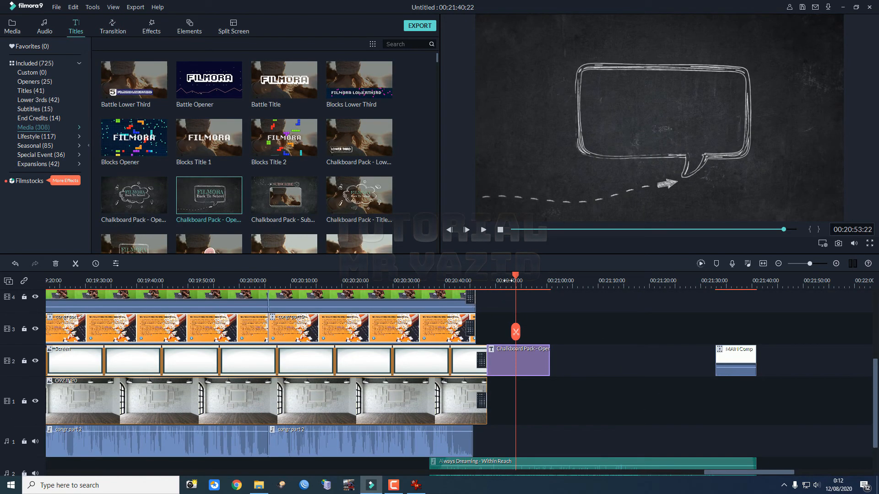
drag(514, 280, 435, 279)
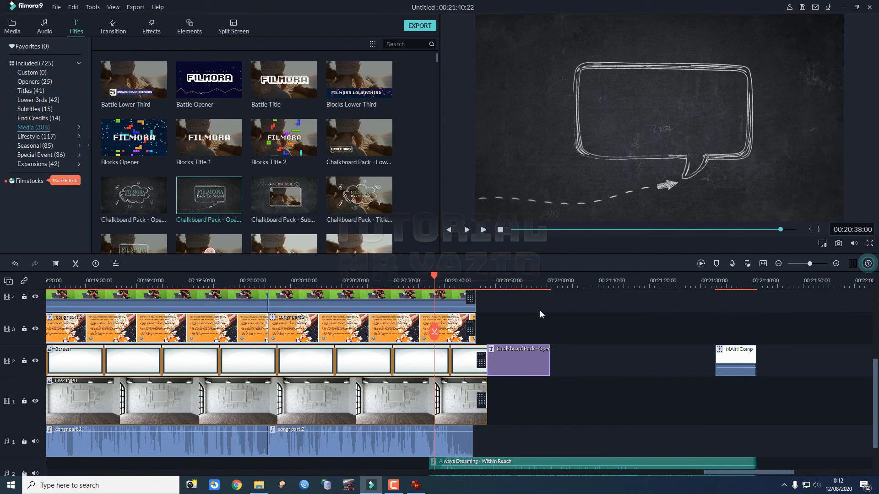
key(space)
scroll(525, 283, up, 2)
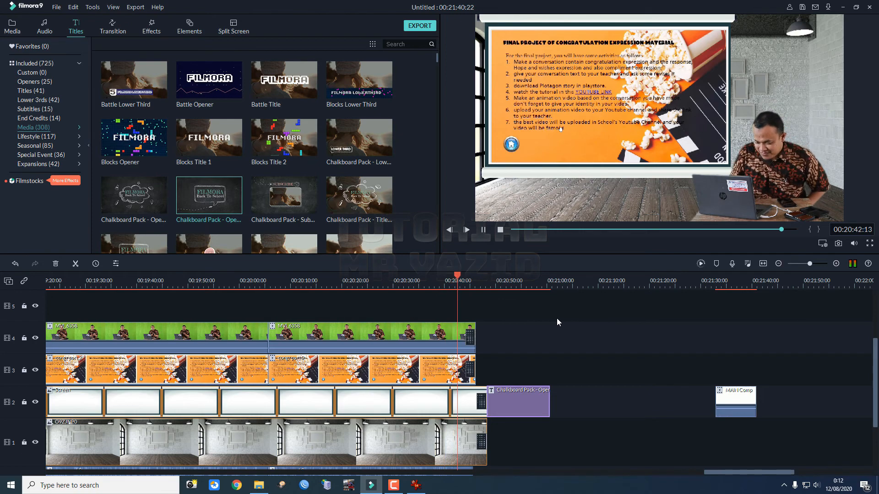
scroll(557, 321, down, 1)
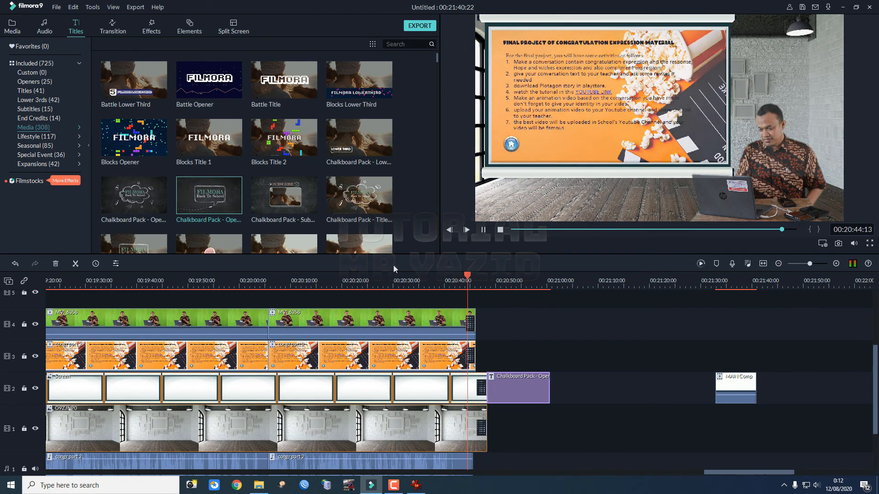
mouse_move(274, 222)
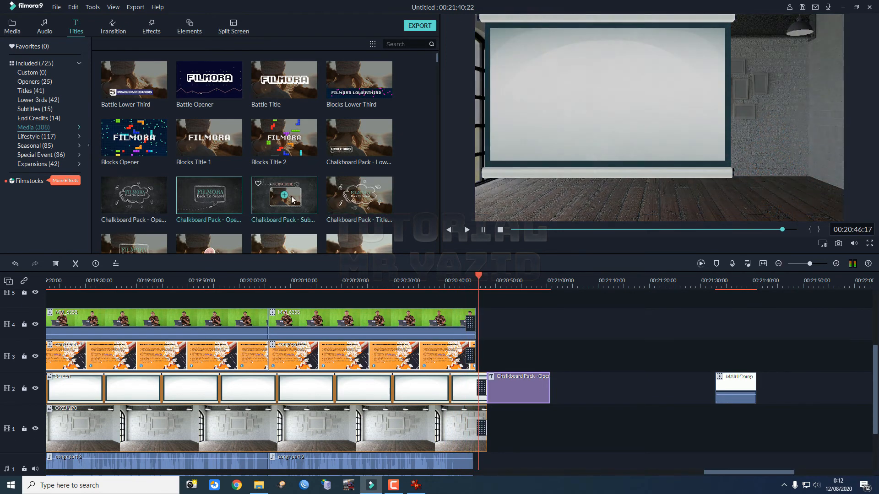
click(470, 325)
click(102, 30)
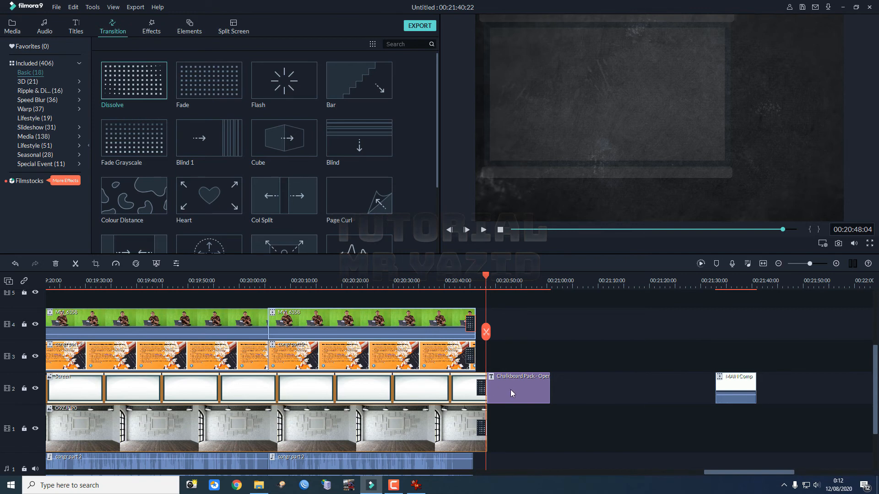
Shorten the Screen and O9ZJNP0 background clips so both end together with the last MVI_6358 clip.
scroll(494, 398, down, 1)
scroll(448, 384, up, 2)
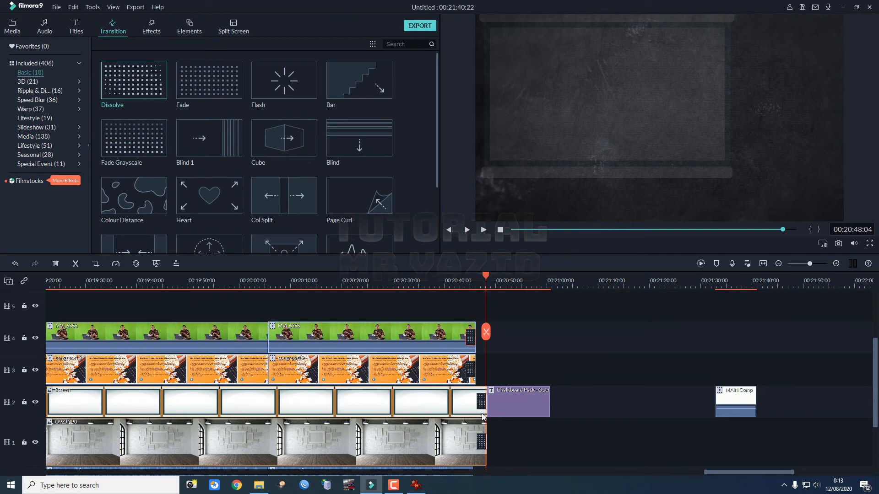
click(468, 411)
drag(486, 405, 476, 406)
click(476, 443)
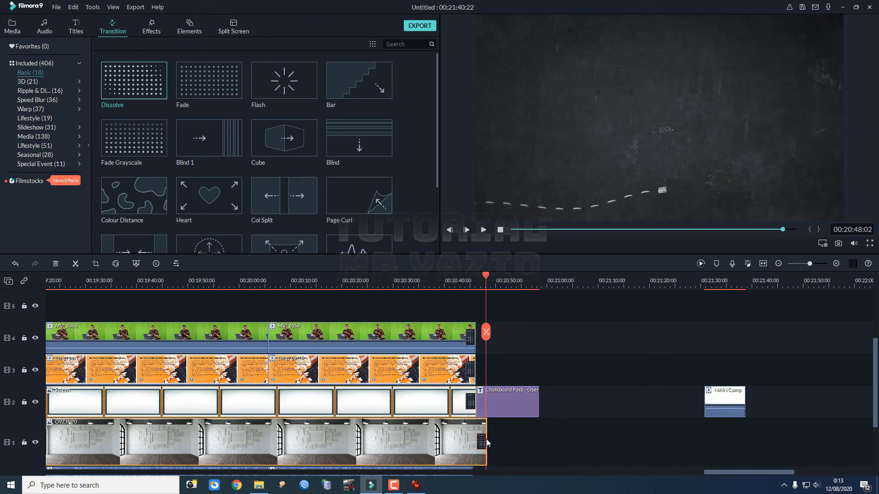
drag(488, 443, 477, 443)
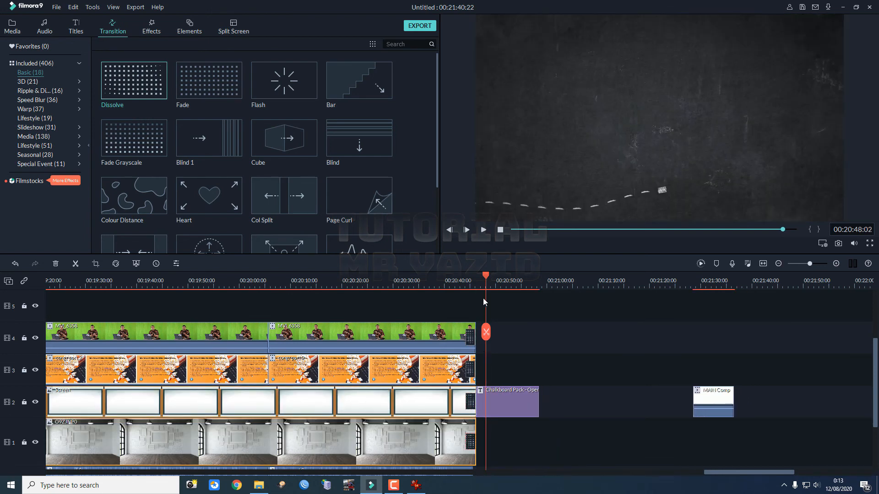
Play back the shortened ending through the change into the Chalkboard Pack title.
drag(486, 278, 461, 279)
key(space)
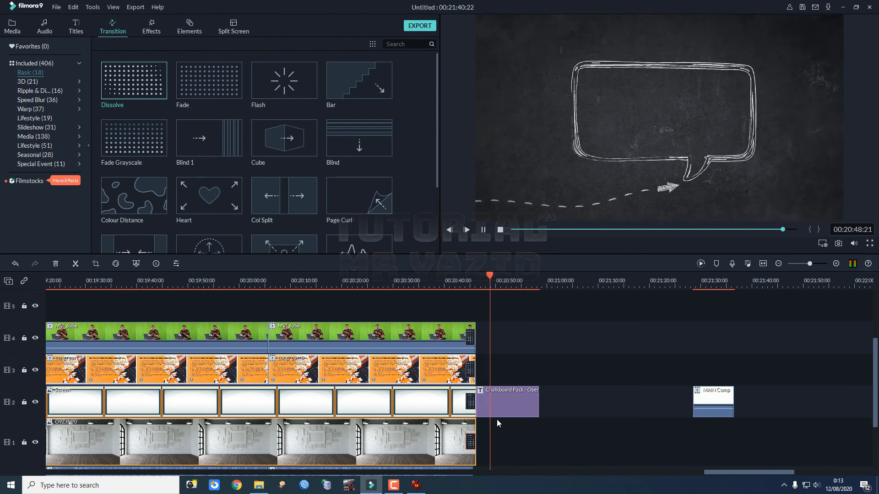
key(space)
Replace the FILMORA line of the Chalkboard Pack - Opener 2 closing title with THANK YOU.
click(498, 398)
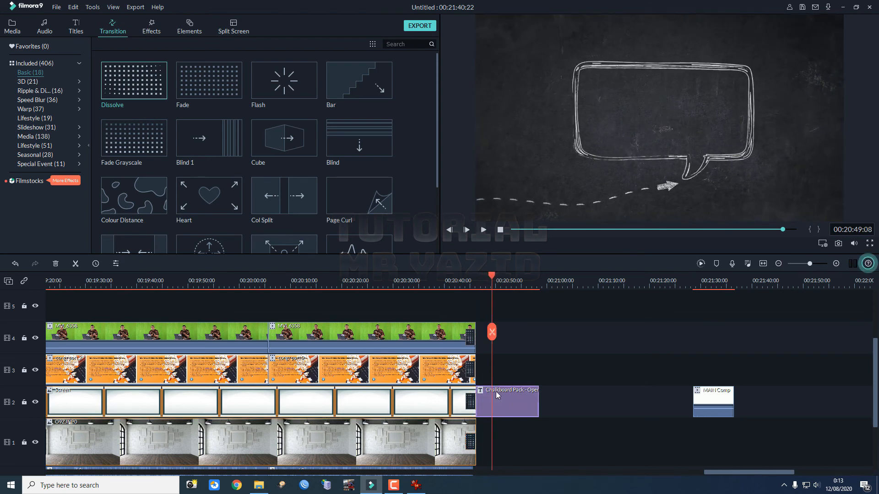
click(42, 28)
click(76, 28)
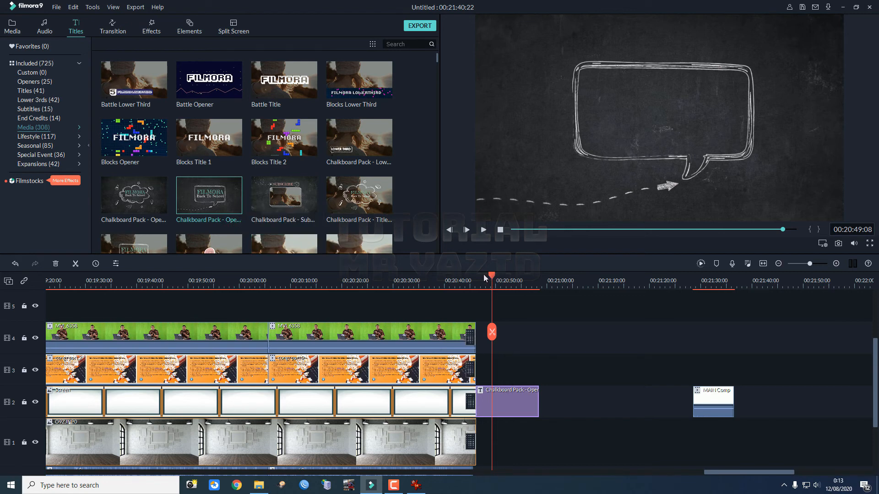
drag(486, 278, 515, 290)
double_click(648, 102)
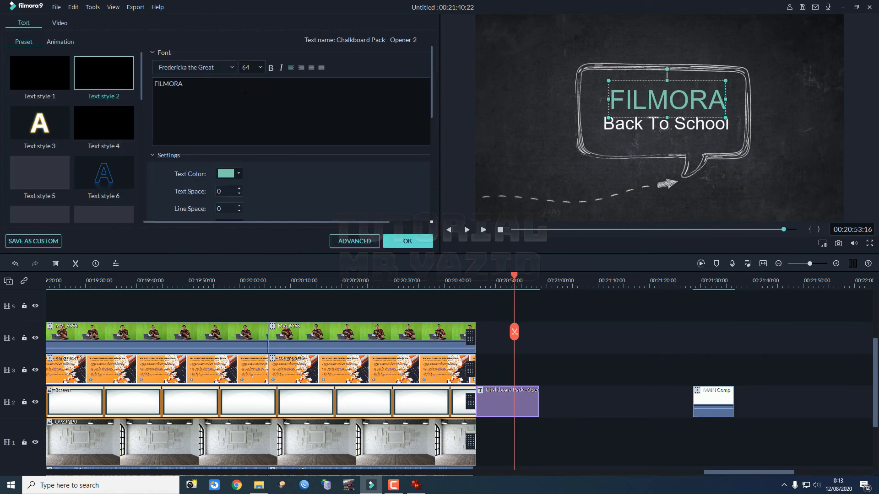
text(T)
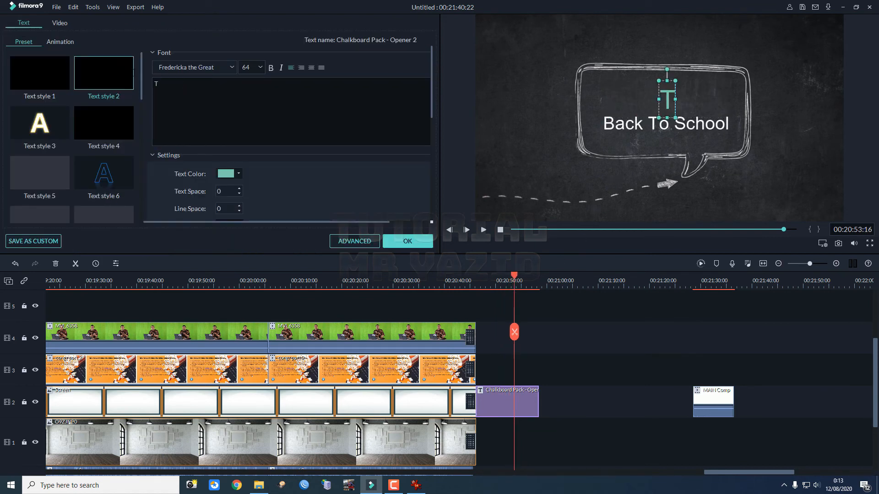
text(HANK YOU)
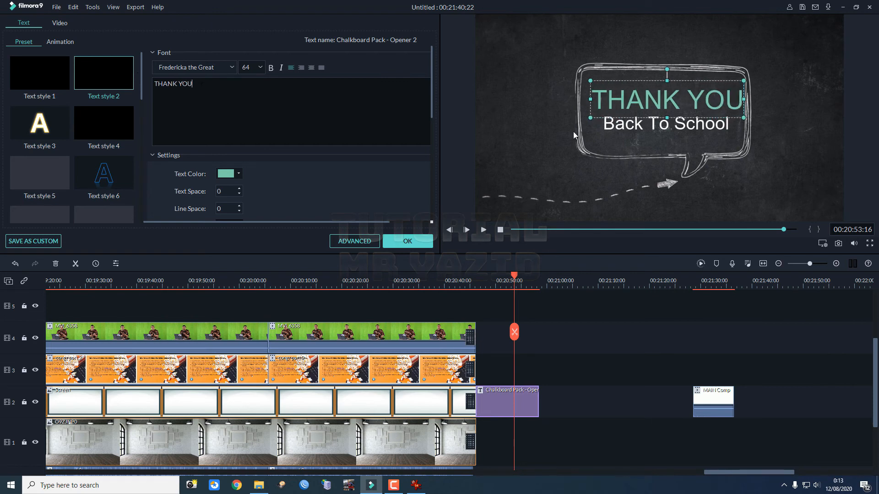
Replace the Back To School line of the chalkboard closing title with FOR WATCHING and apply the text changes.
click(648, 130)
key(ctrl+a)
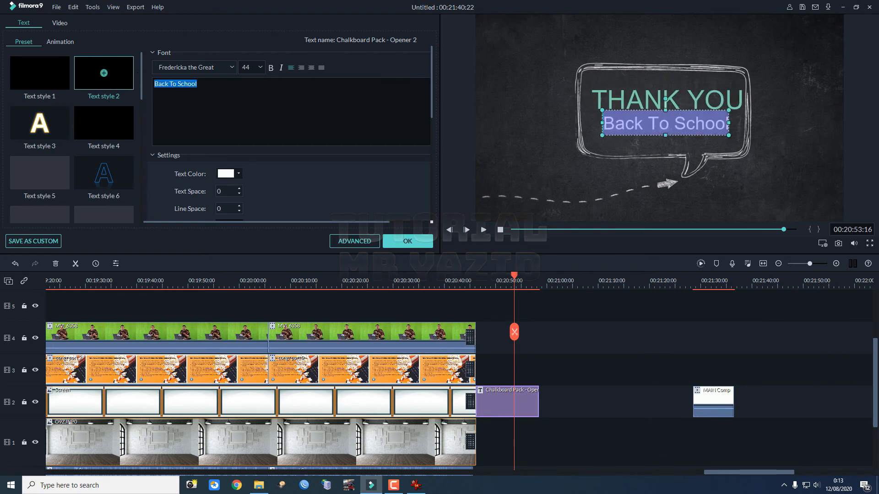
text(FOR WATCHING)
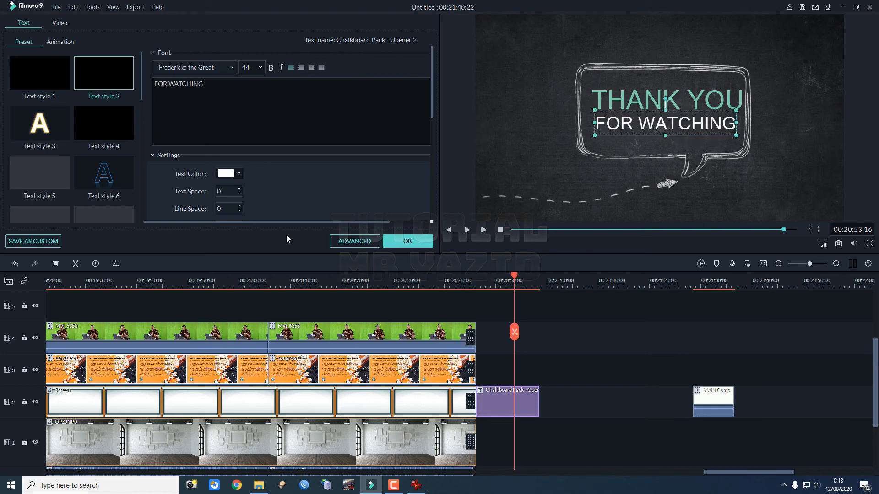
click(407, 241)
Play back the finished chalkboard closing title from just before its start.
drag(514, 277, 472, 276)
key(space)
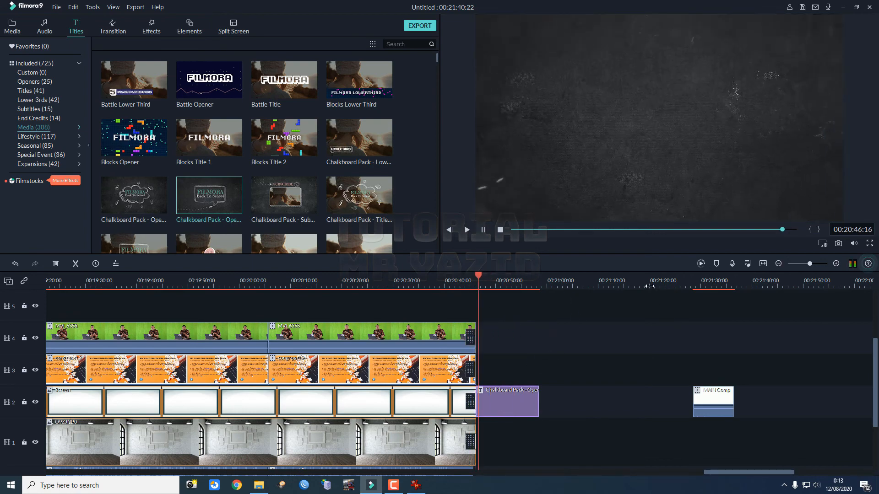
drag(640, 286, 603, 286)
scroll(665, 372, down, 3)
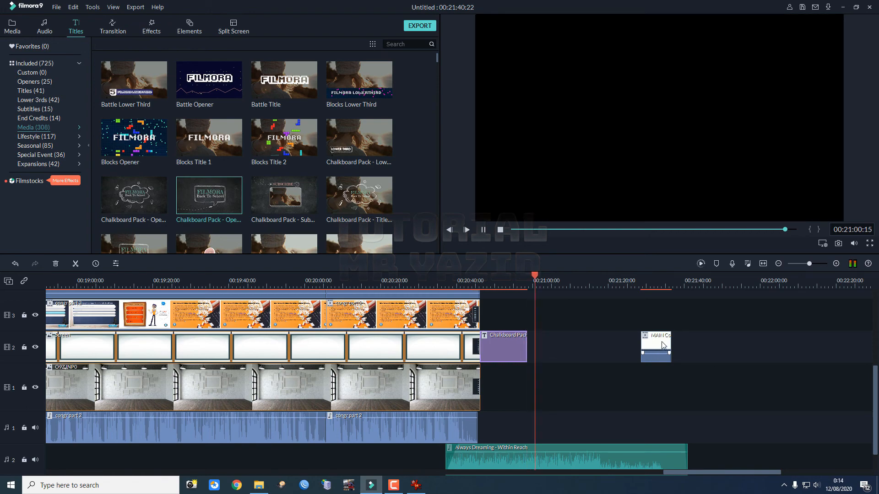
Split the Always Dreaming - Within Reach music at 00:21:01:07 and ripple delete the part after the cut.
key(space)
click(590, 454)
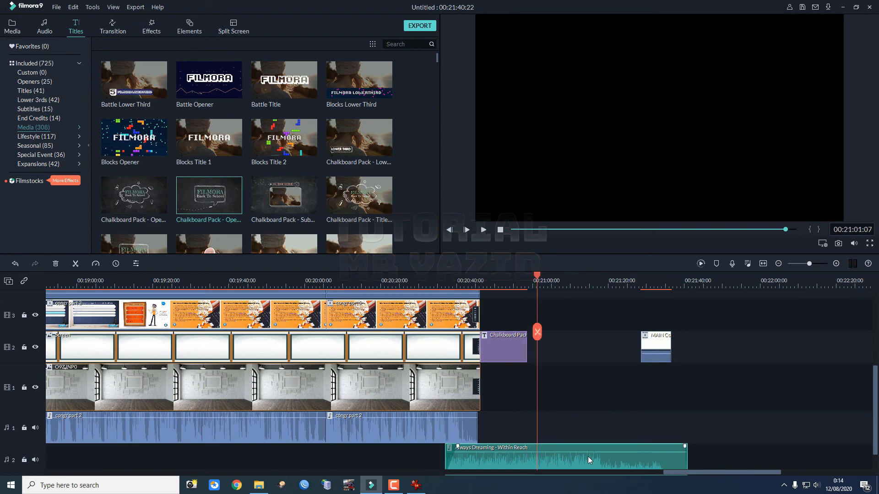
click(79, 265)
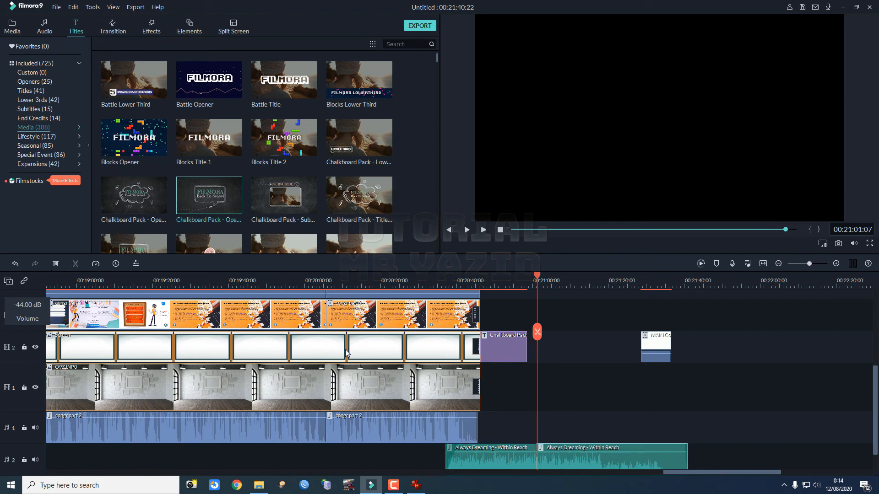
scroll(458, 394, down, 1)
key(shift+Delete)
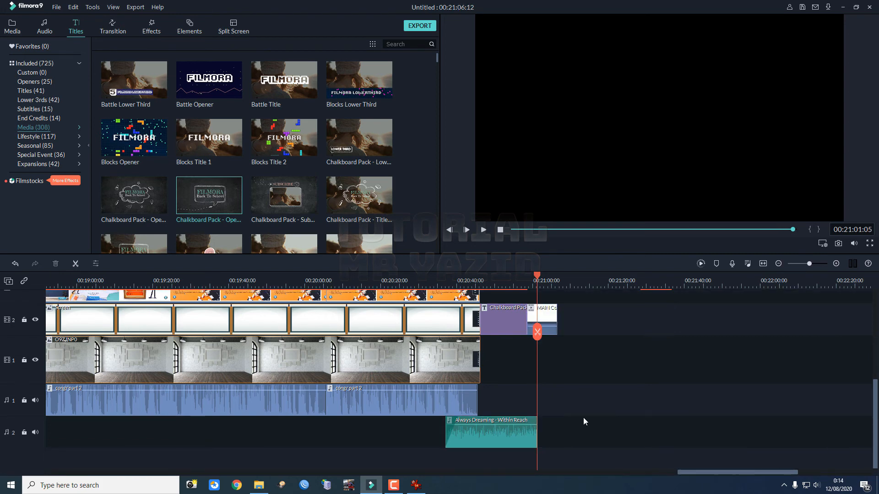
Move the closing MAIN Comp clip to start where the music ends and raise its volume to 12 dB.
drag(547, 322, 556, 318)
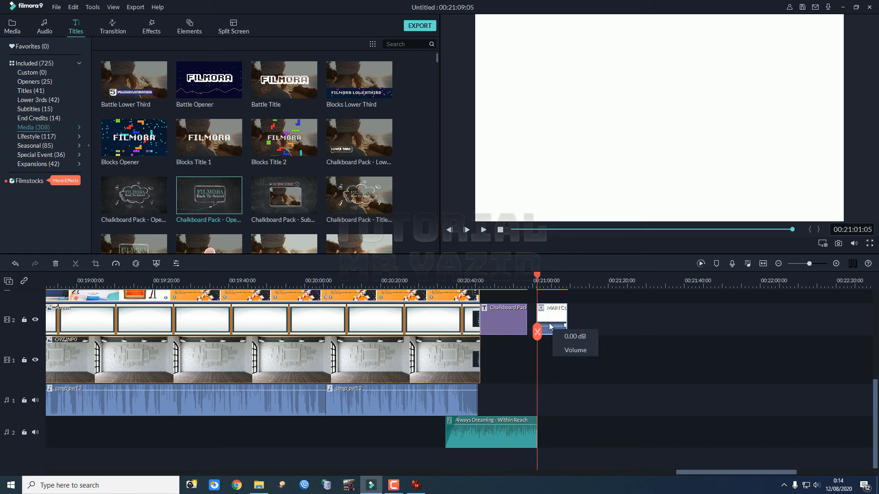
drag(552, 326, 552, 326)
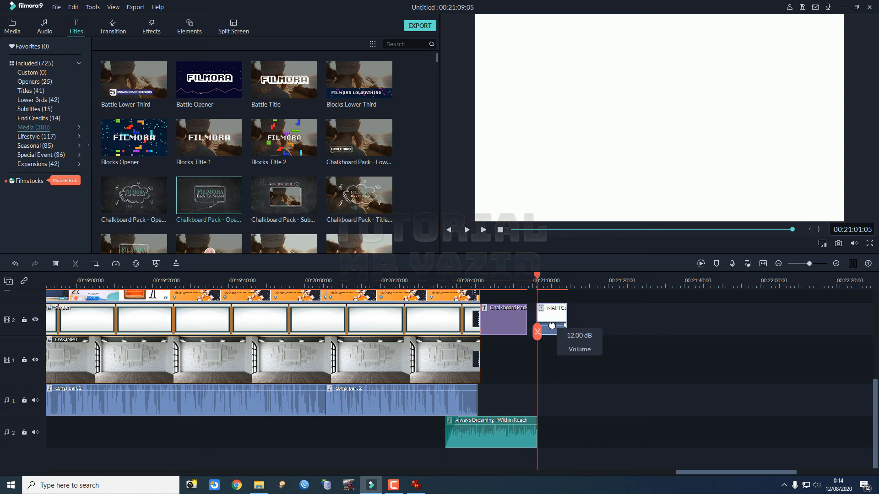
Set a 2.08-second fade-out on the shortened Always Dreaming - Within Reach music clip.
double_click(529, 440)
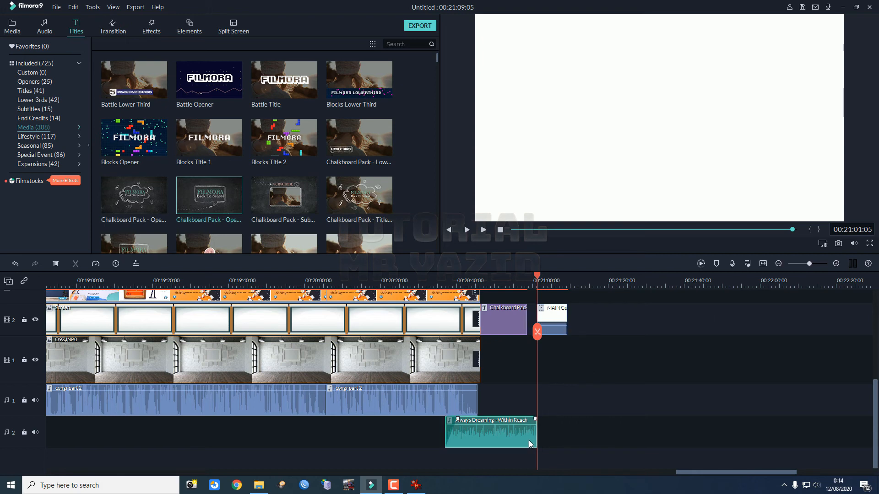
drag(193, 87, 203, 87)
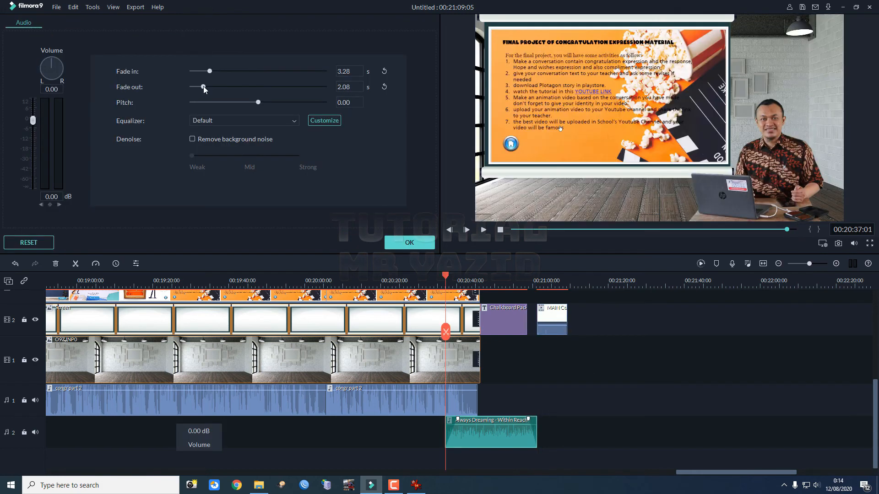
click(415, 244)
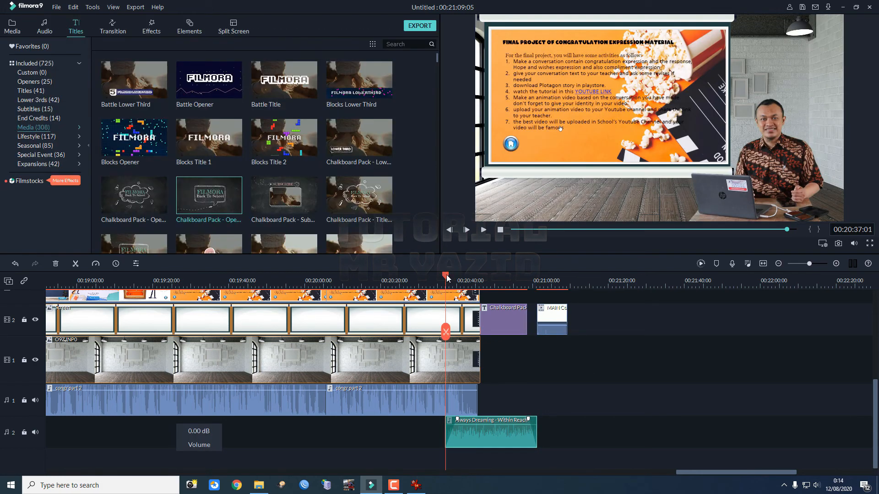
Play back the end of the chalkboard closing title and add a Fade transition at its end.
drag(447, 277, 511, 278)
key(space)
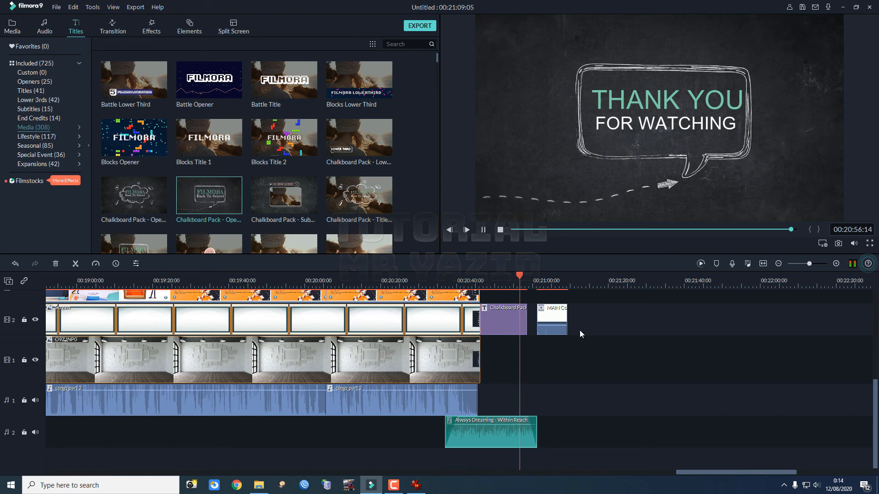
click(113, 26)
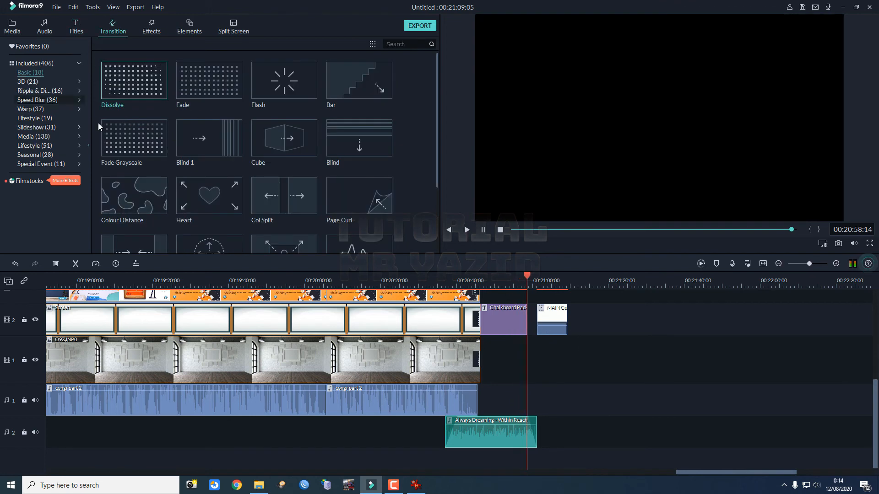
drag(229, 83, 519, 319)
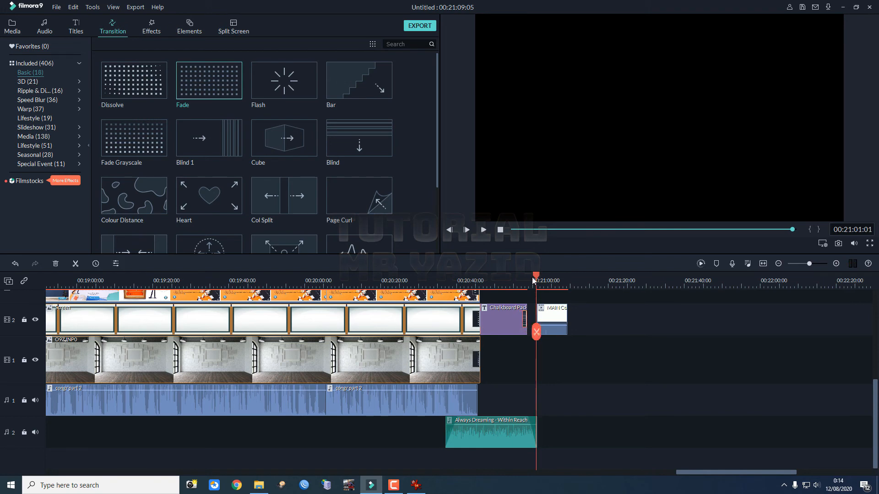
Play back the title's Fade through the closing logo clip and add a Fade transition at the end of MAIN Comp.
drag(533, 280, 522, 276)
key(space)
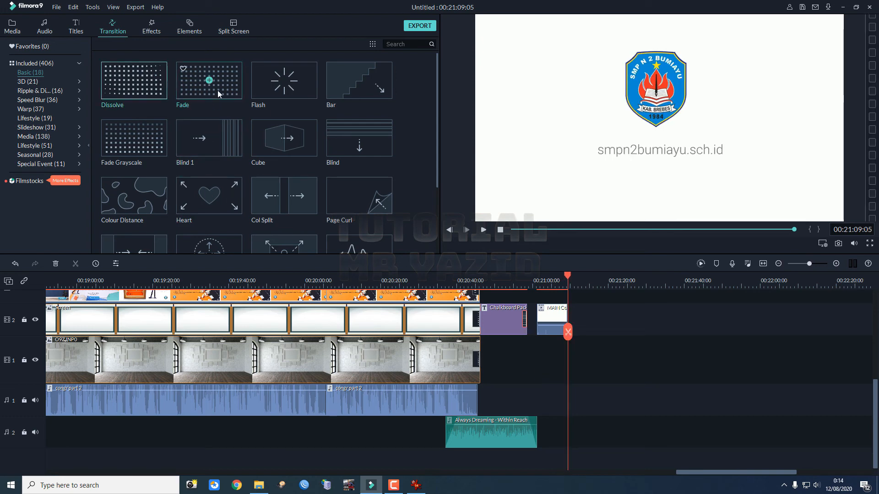
drag(218, 89, 440, 323)
drag(568, 324, 562, 318)
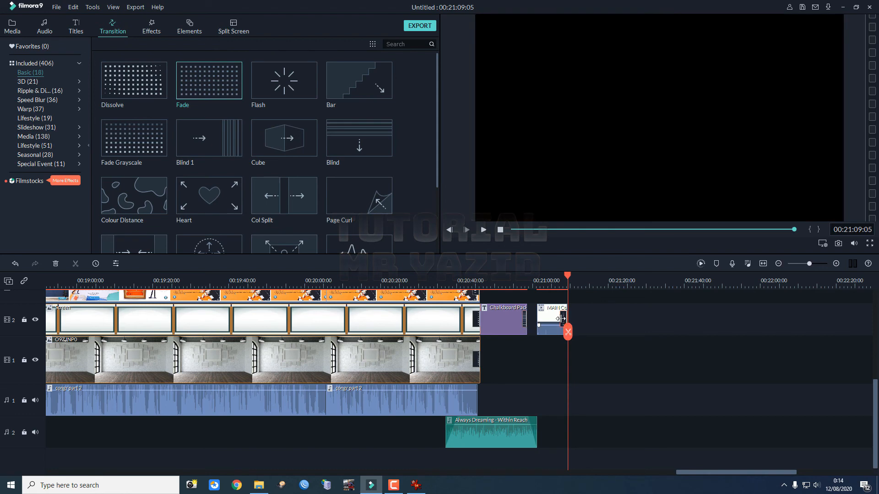
scroll(538, 322, up, 3)
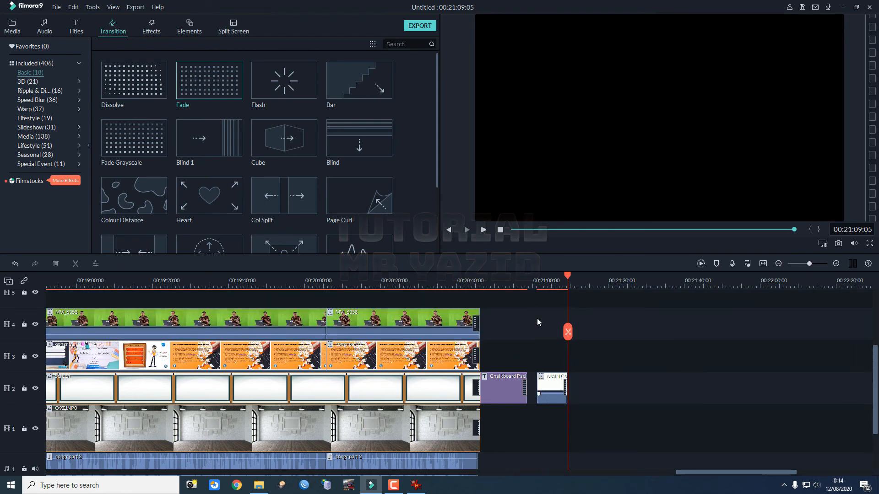
scroll(483, 296, down, 3)
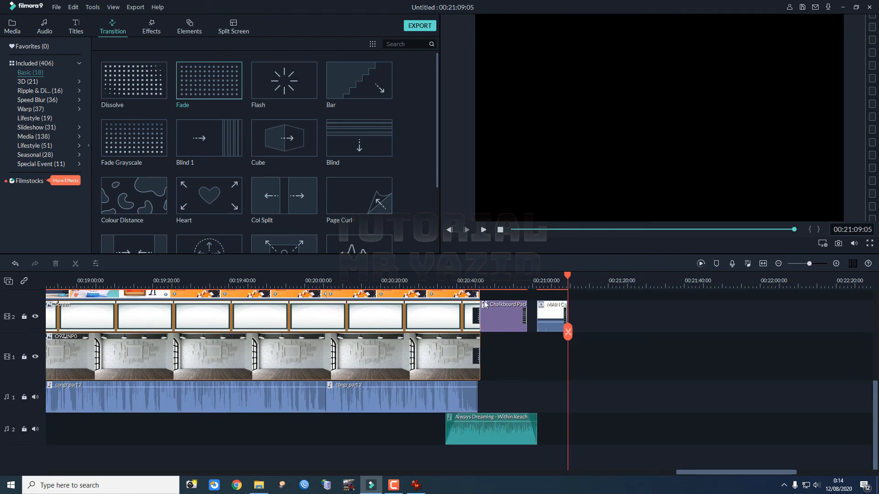
scroll(484, 301, up, 6)
scroll(358, 292, down, 3)
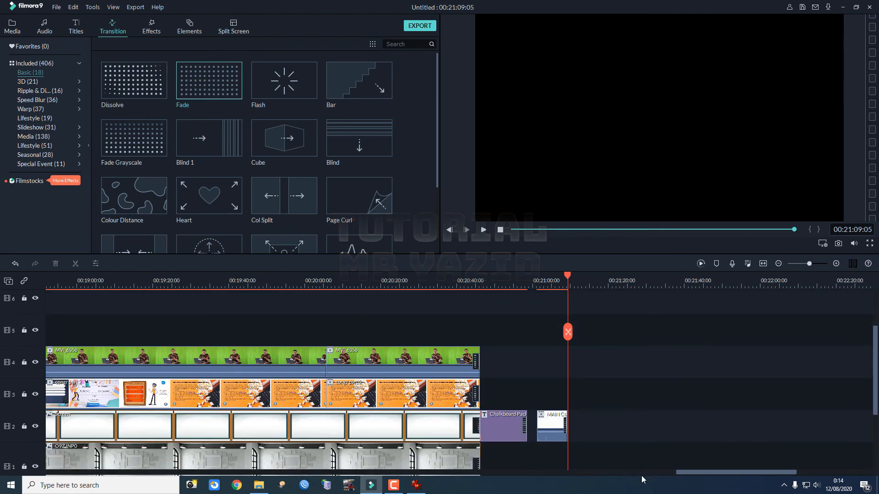
Return to the start of the timeline, show the project media, and switch to File Explorer to open the DATA (E:) drive.
drag(708, 474, 60, 471)
scroll(284, 386, up, 3)
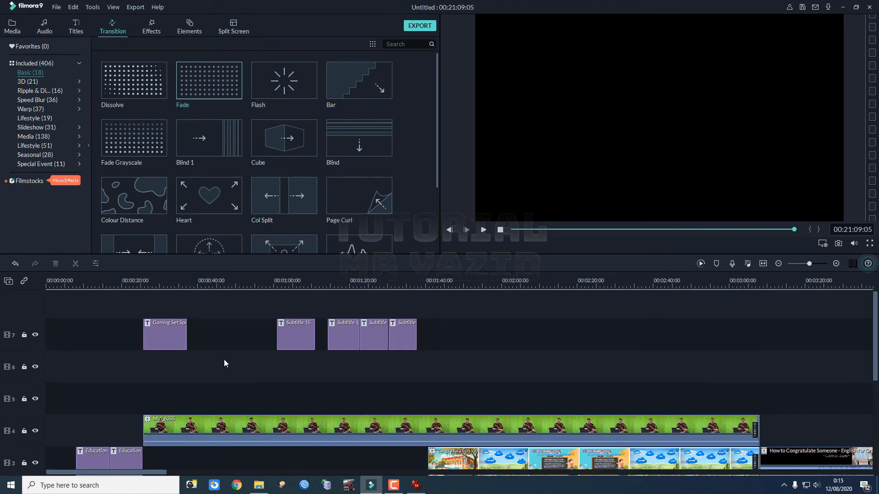
click(13, 28)
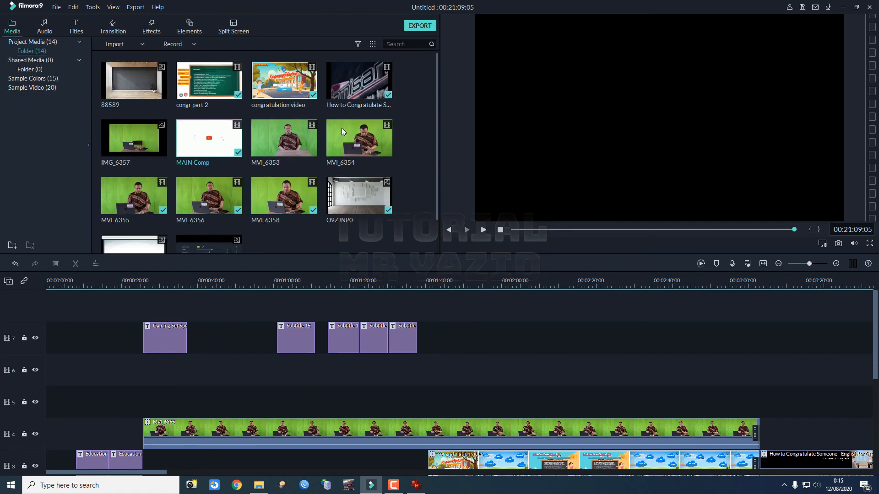
click(259, 486)
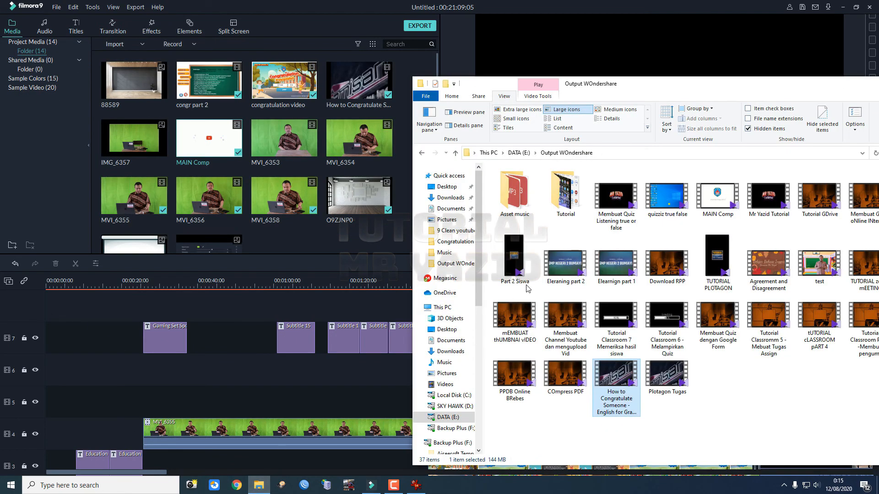
scroll(456, 357, down, 2)
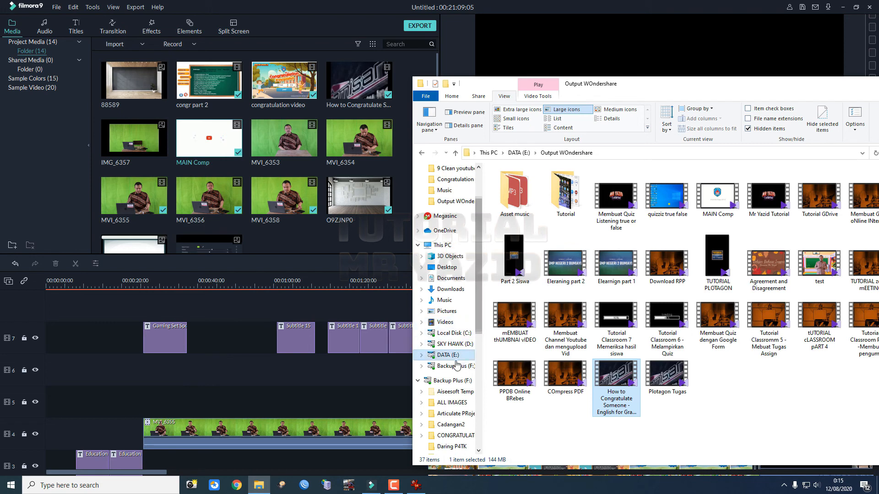
click(452, 381)
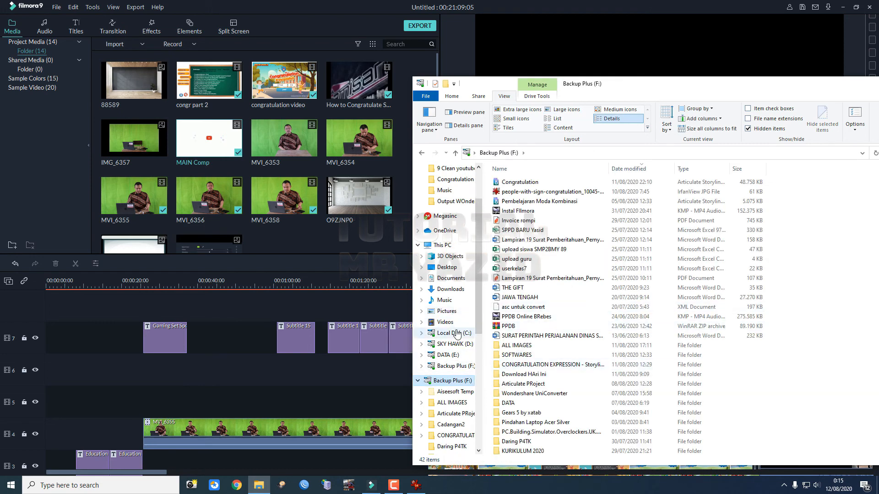
click(449, 355)
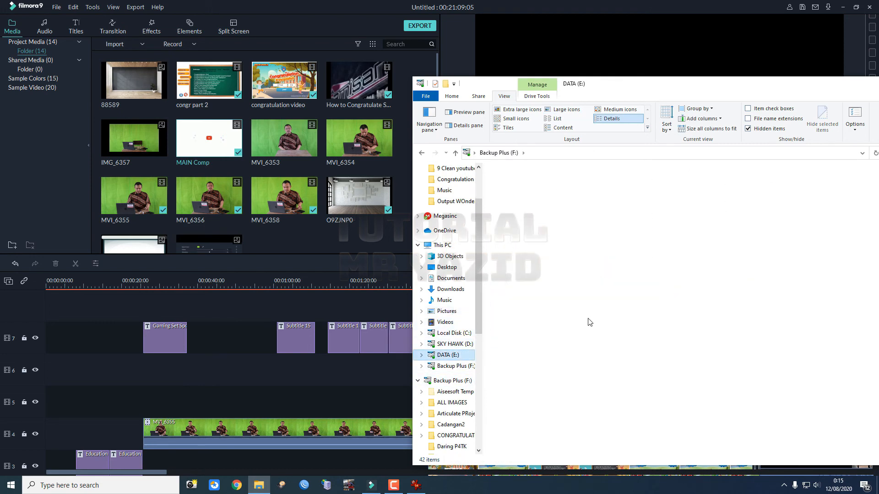
scroll(651, 302, down, 3)
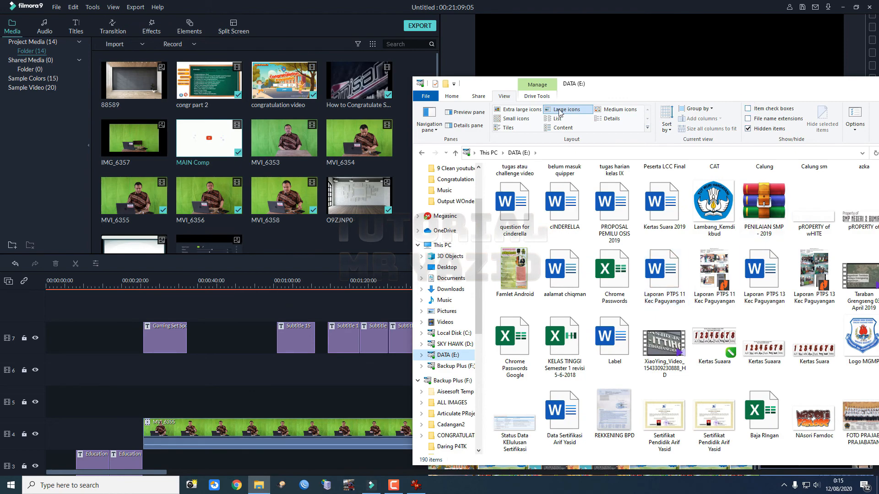
Find the Logo_SMP 2 BUMIAYU image on the DATA (E:) drive and import it into the project media.
drag(656, 86, 418, 85)
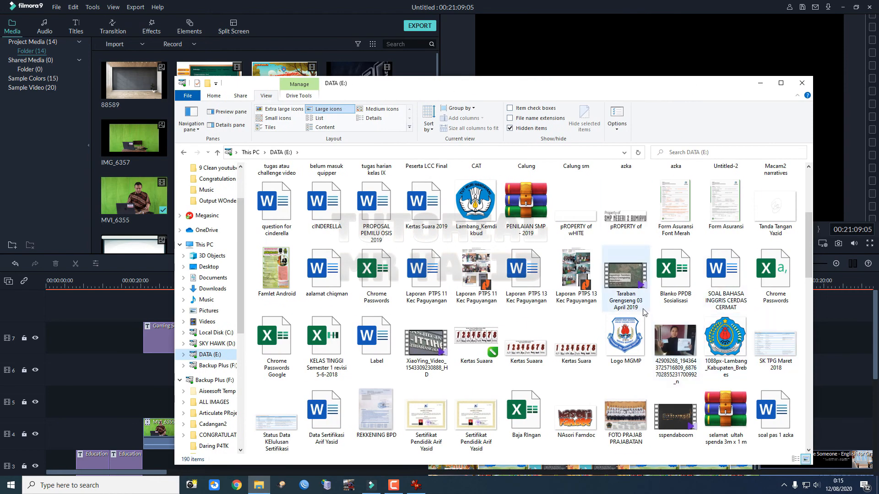
scroll(645, 312, up, 3)
scroll(539, 318, down, 5)
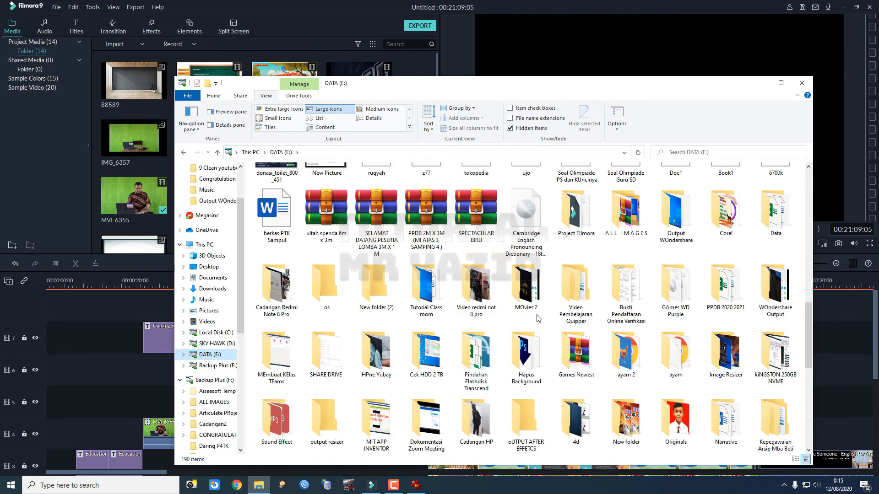
scroll(539, 318, up, 5)
scroll(538, 318, down, 5)
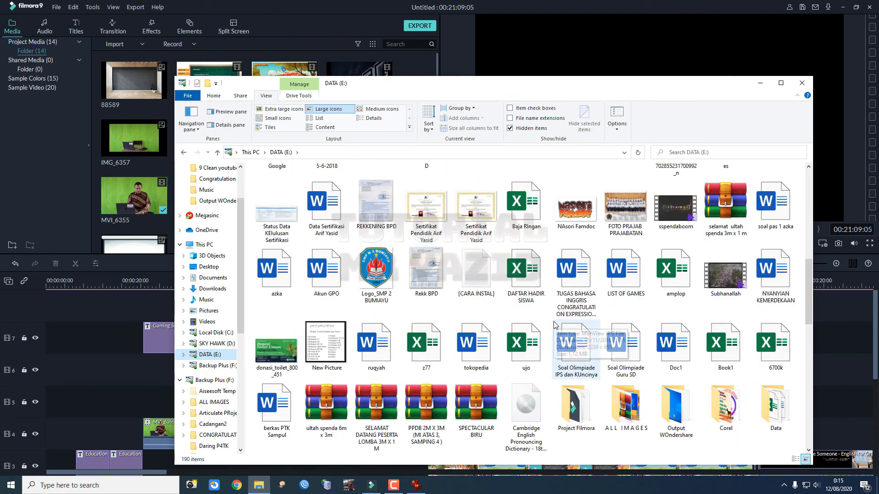
drag(361, 262, 167, 222)
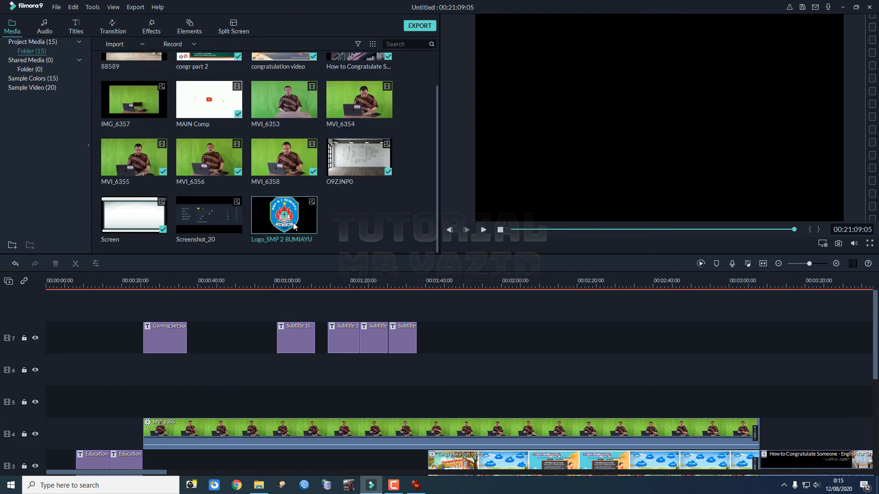
Place the Logo_SMP 2 BUMIAYU image on track 8 spanning the first MVI_6355 clip and move it toward the right of the frame.
drag(327, 281, 768, 330)
click(200, 306)
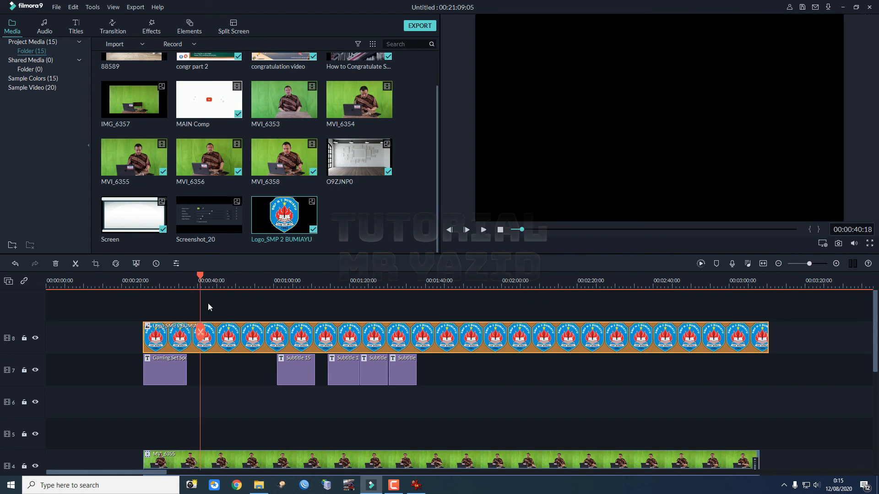
double_click(238, 334)
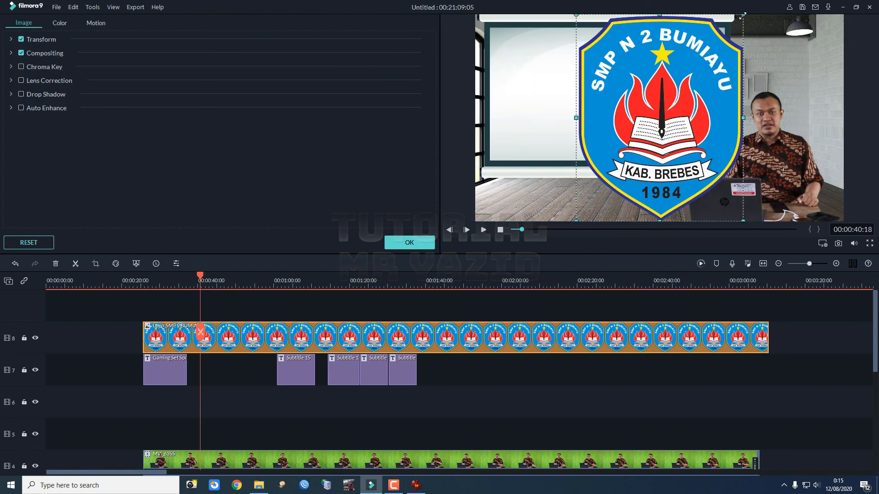
drag(705, 59, 794, 59)
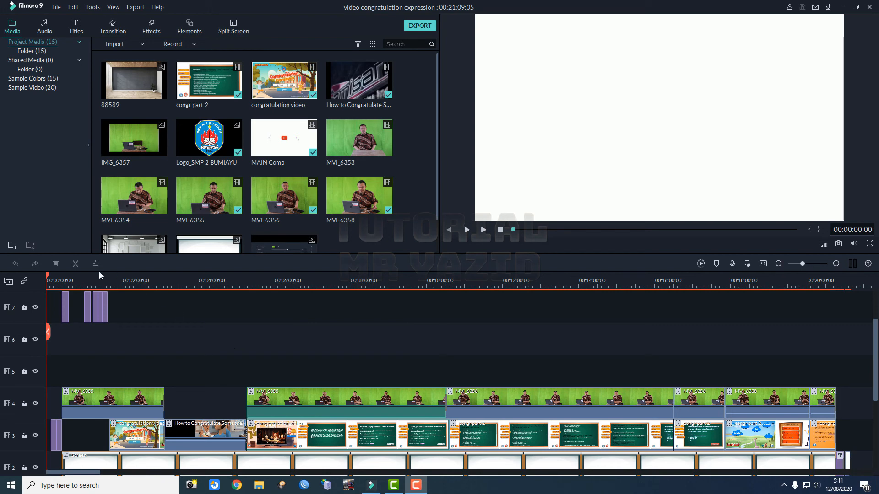
drag(47, 273, 41, 278)
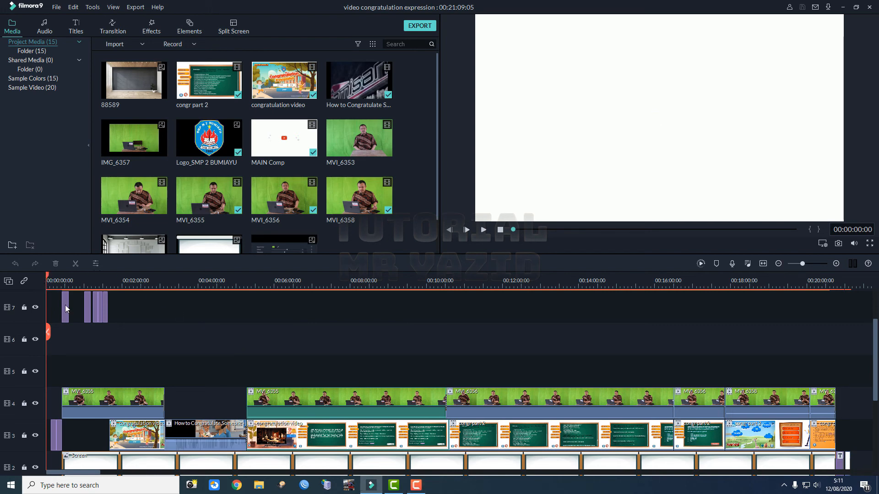
Play back the opening logo animation from the start of the timeline.
key(space)
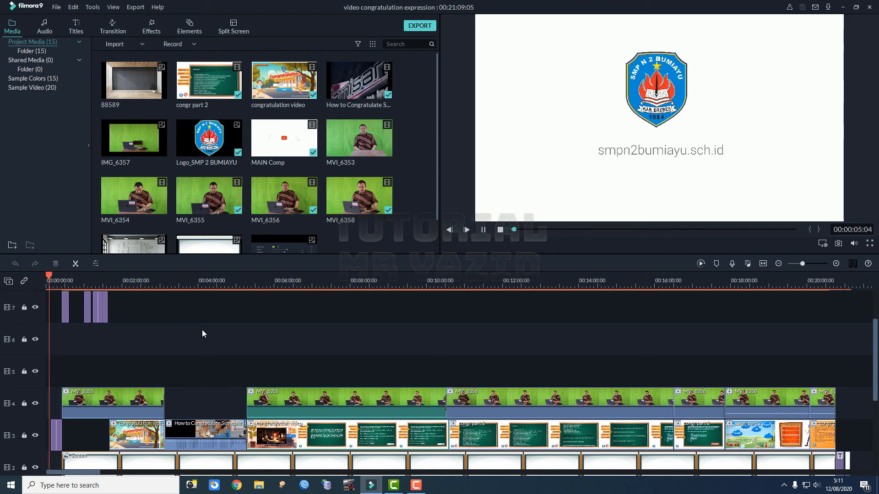
click(416, 485)
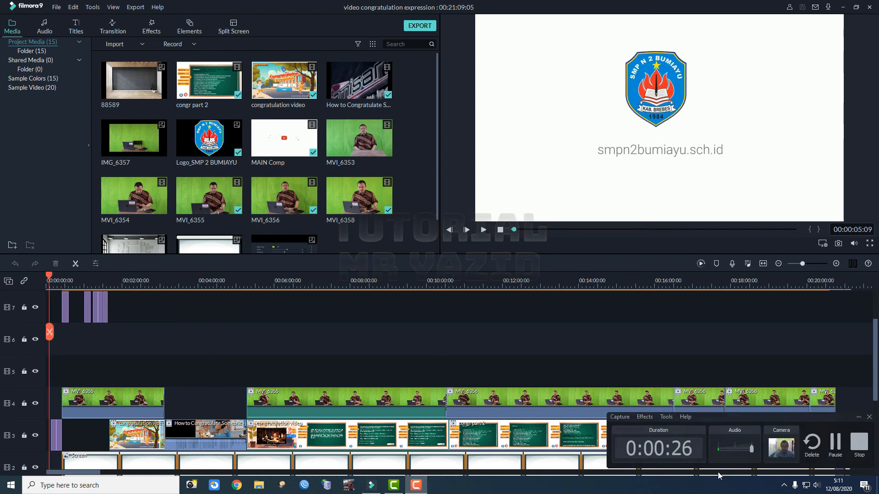
click(835, 443)
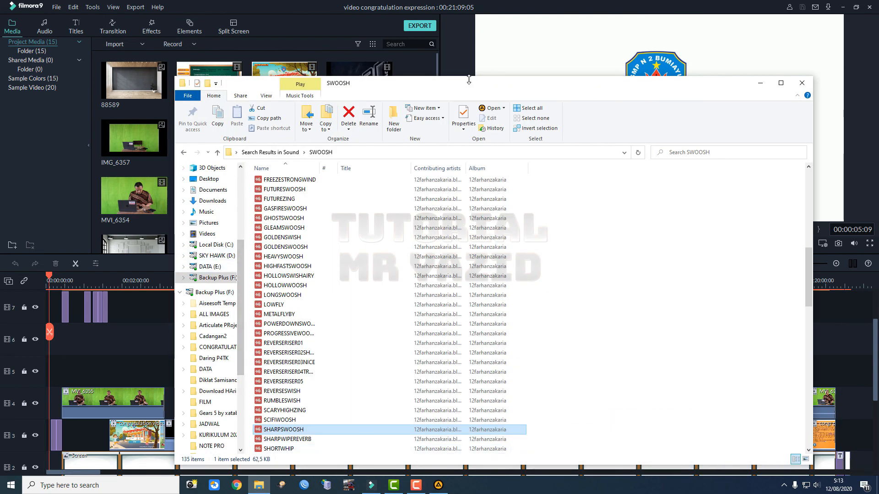
Close the AIMP player and import the SHARPWIPEREVERB sound from the SWOOSH folder into the project media.
drag(464, 88, 576, 63)
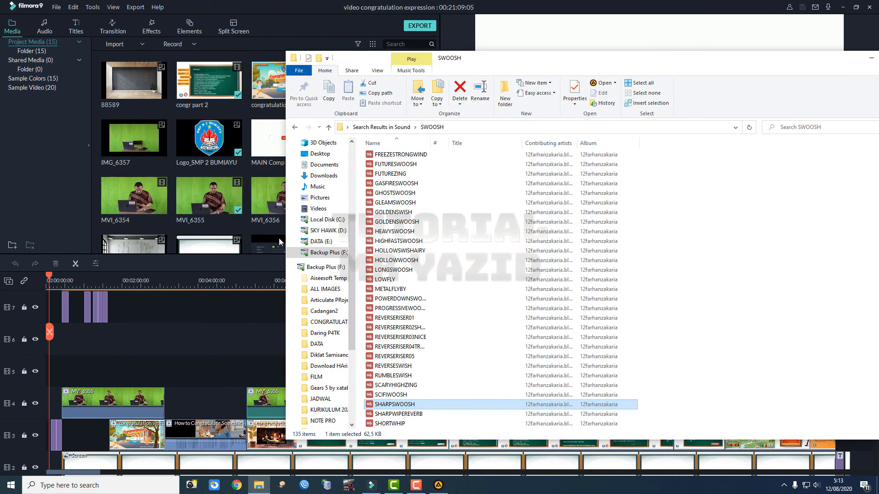
drag(498, 64, 620, 81)
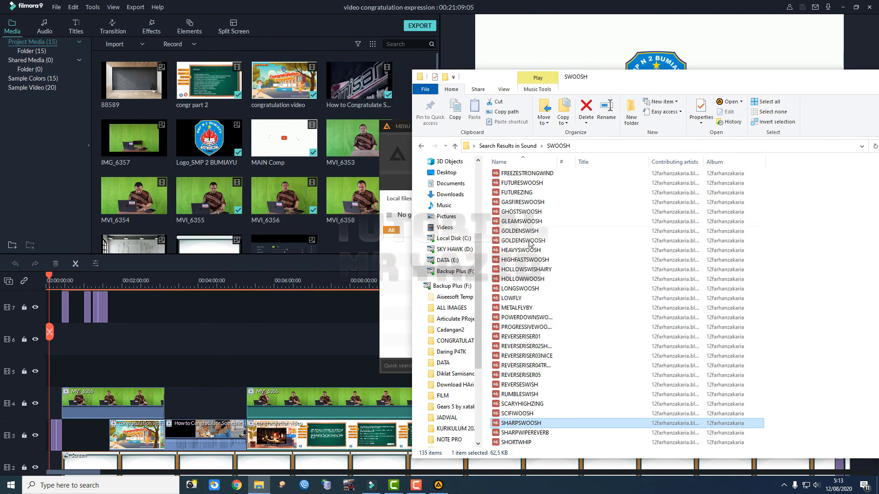
click(399, 126)
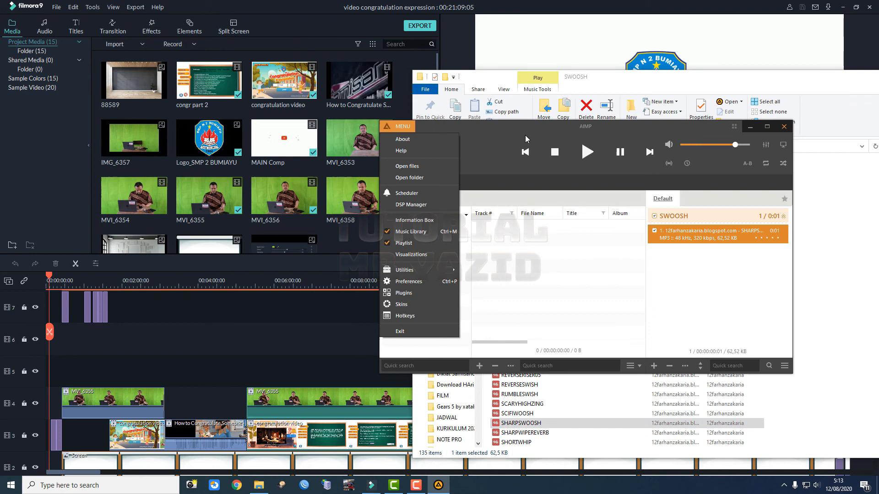
click(784, 126)
click(784, 127)
click(520, 433)
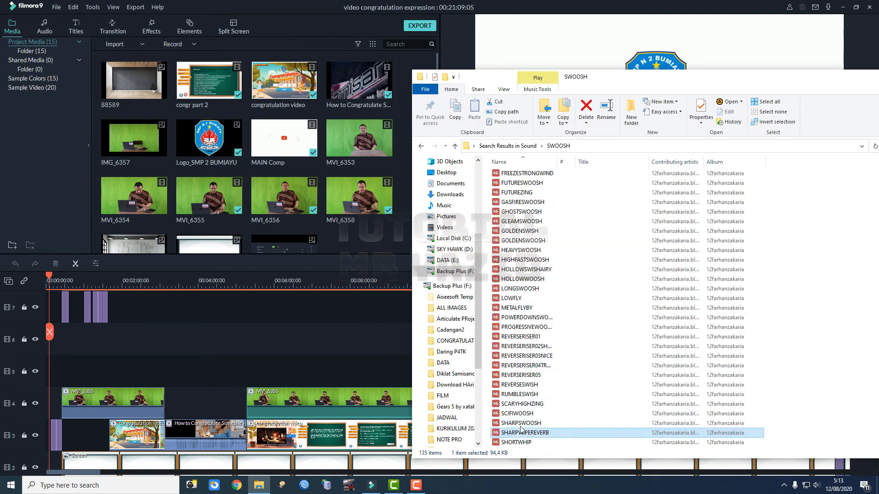
drag(521, 432, 377, 240)
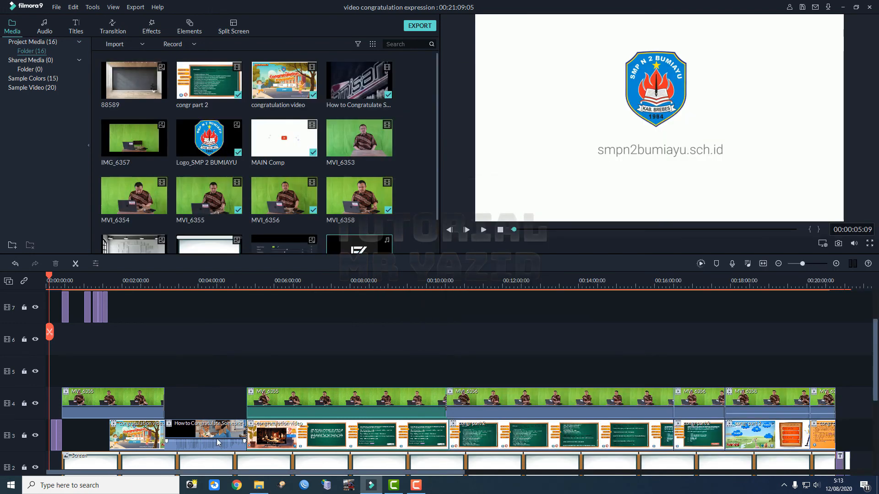
Import the FASTWOOSH sound from the SWOOSH folder into the project media.
click(260, 485)
scroll(566, 244, up, 5)
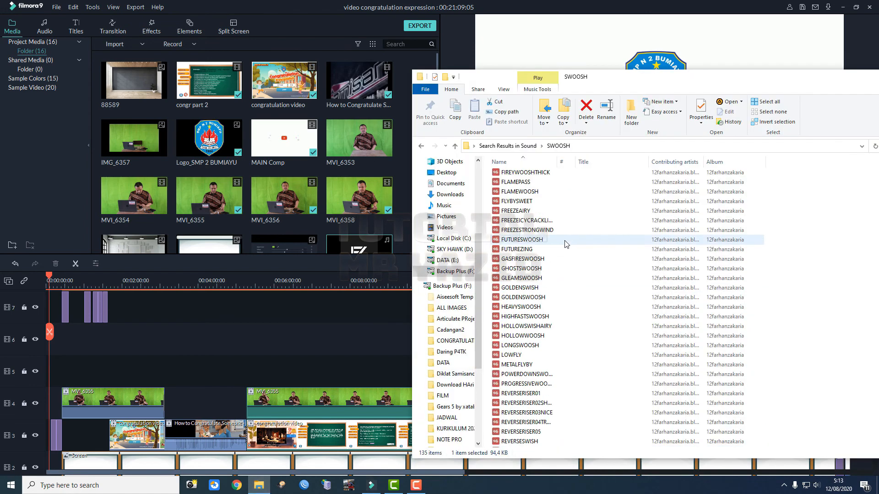
scroll(565, 244, up, 3)
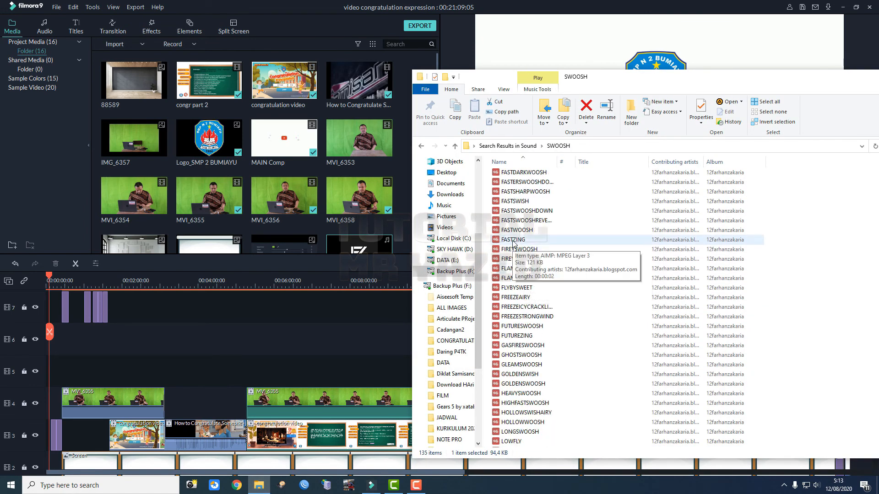
drag(517, 233, 405, 207)
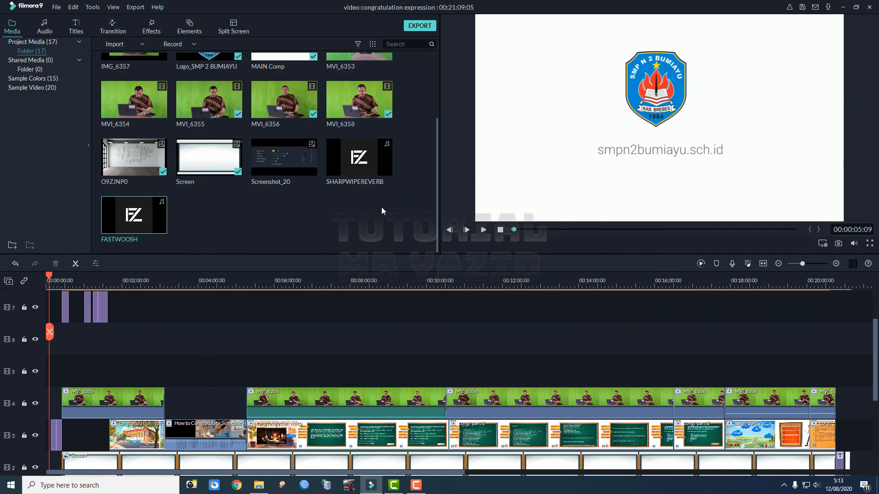
Place the SHARPWIPEREVERB sound on audio track 3 at 00:00:05:09 and play the opening from the start.
scroll(161, 345, down, 5)
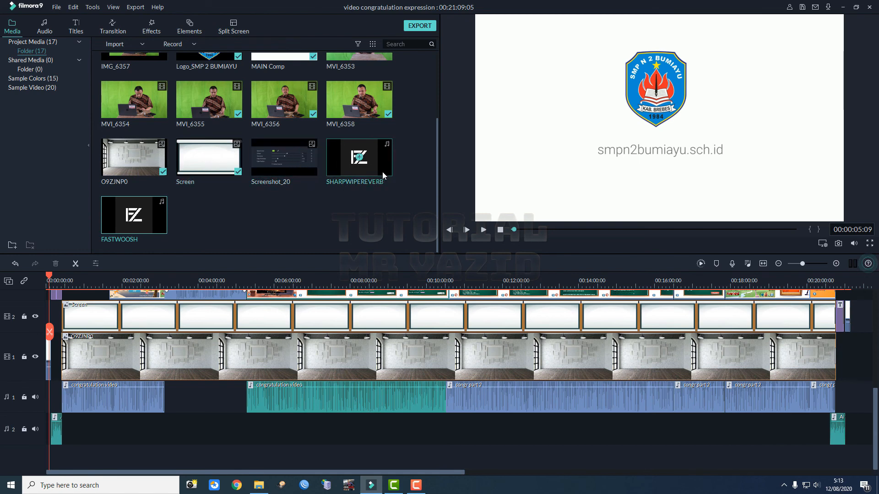
drag(382, 171, 49, 460)
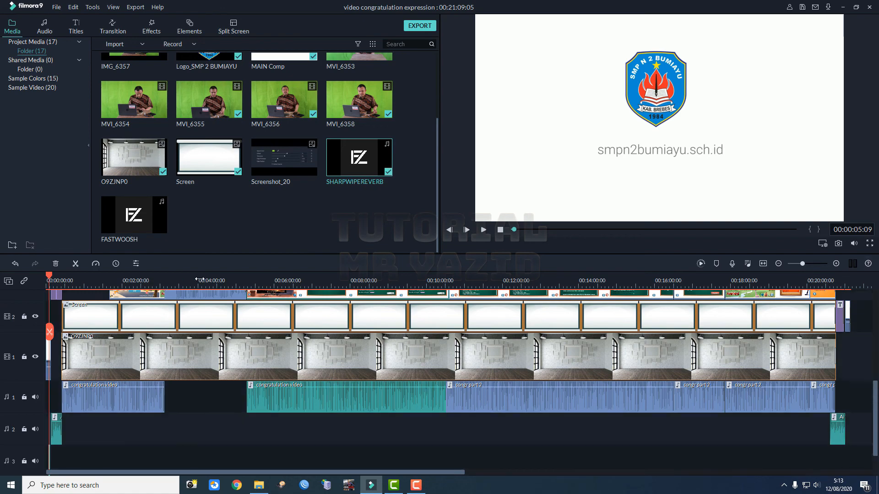
drag(200, 279, 546, 283)
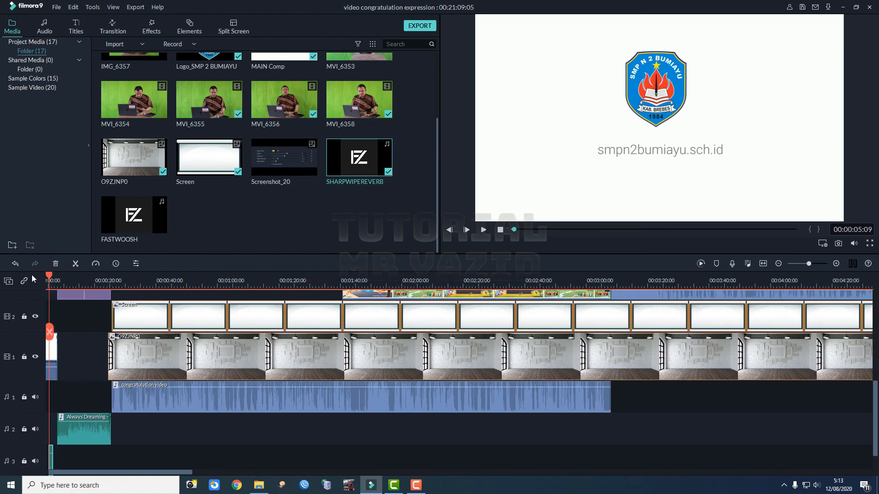
drag(49, 276, 39, 275)
key(space)
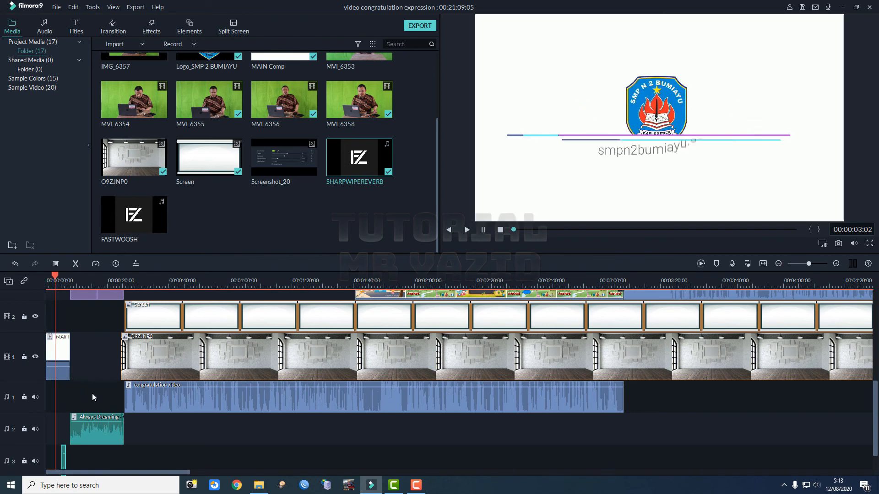
key(space)
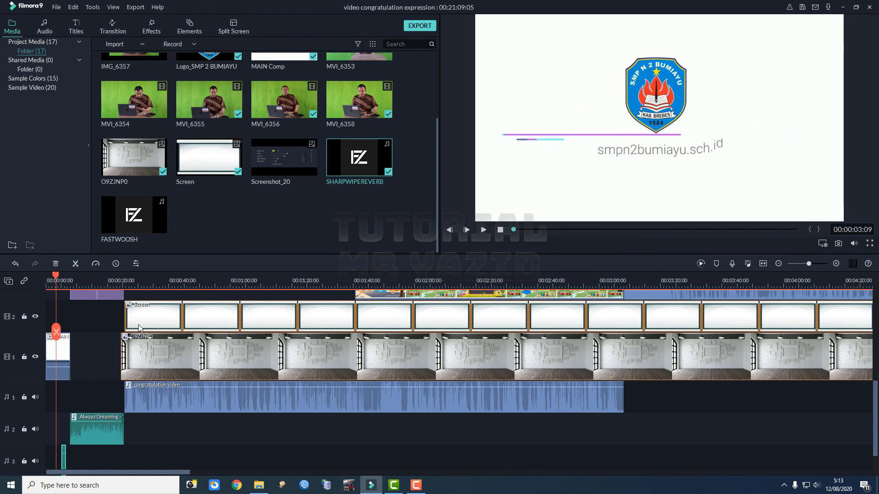
Move the SHARPWIPEREVERB clip earlier to 00:00:03:09 on audio track 3 and play back the opening logo.
drag(165, 280, 441, 280)
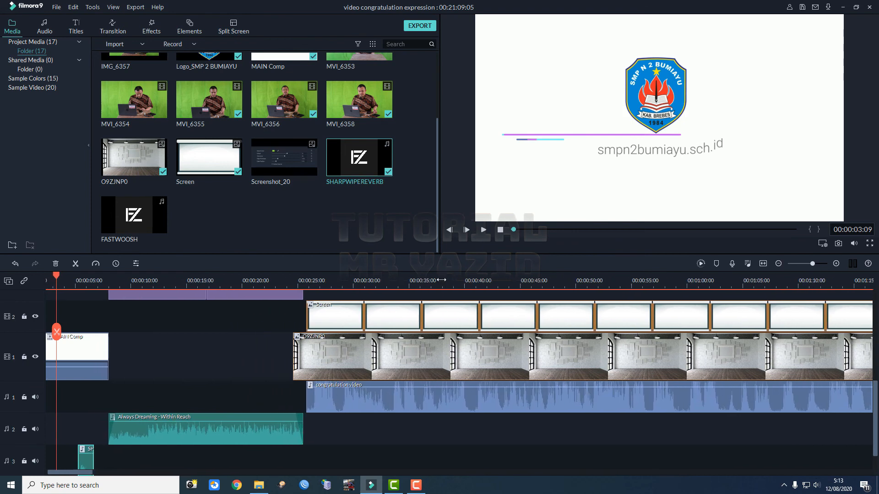
drag(82, 460, 55, 458)
key(space)
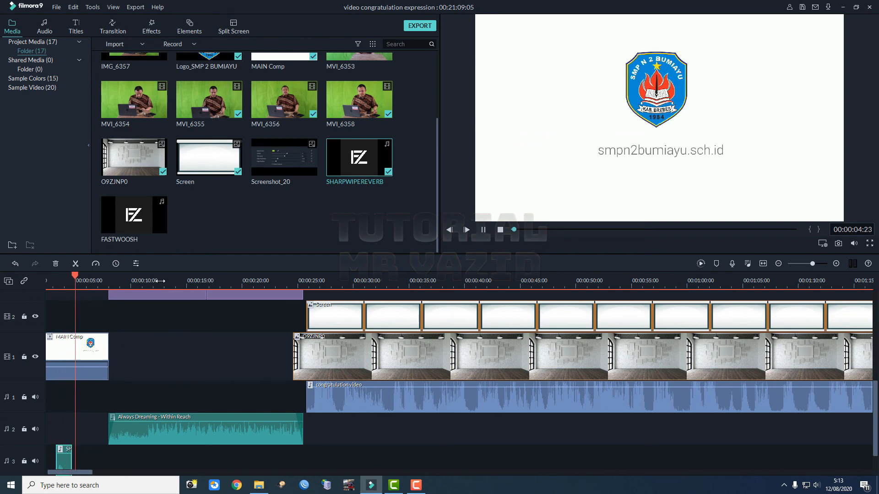
scroll(235, 340, up, 5)
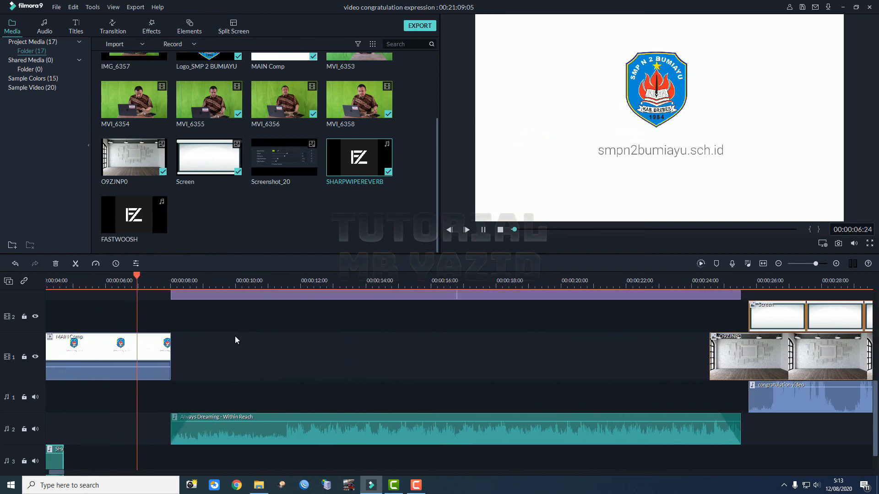
key(space)
key(space)
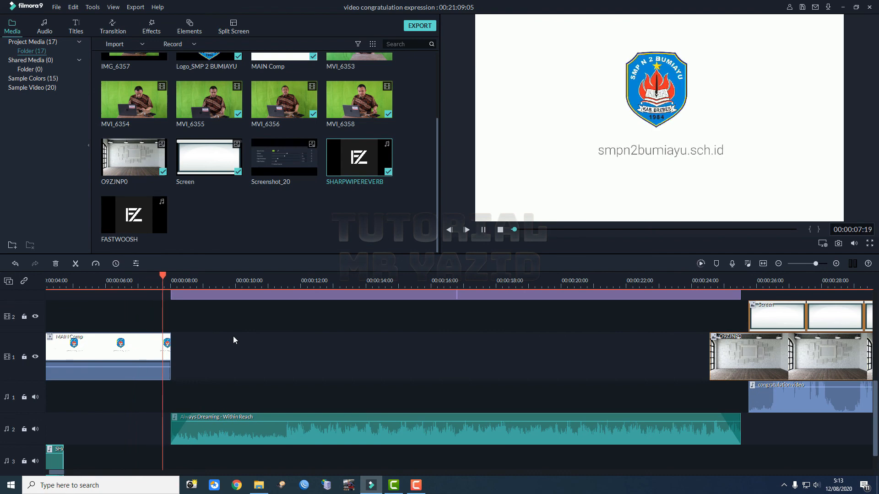
key(space)
Undo the placement of the SHARPWIPEREVERB sound on audio track 3.
drag(58, 461, 52, 465)
drag(147, 276, 204, 280)
scroll(185, 469, down, 1)
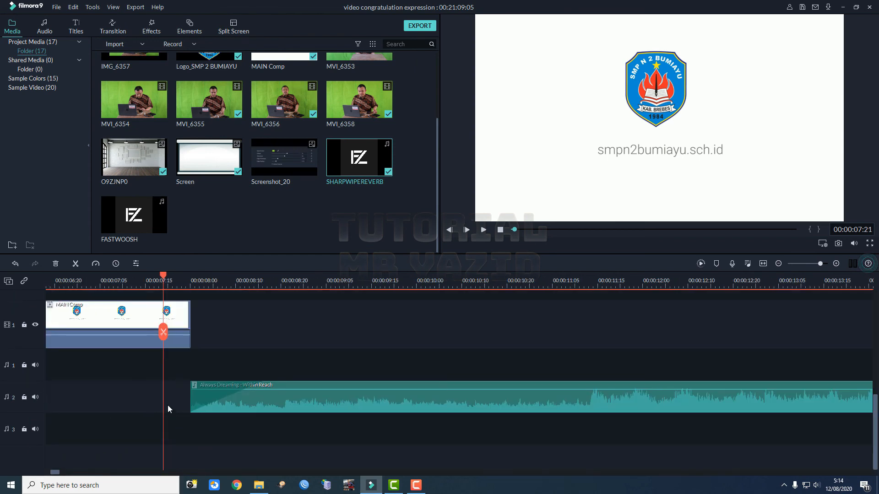
key(ctrl+z)
click(15, 264)
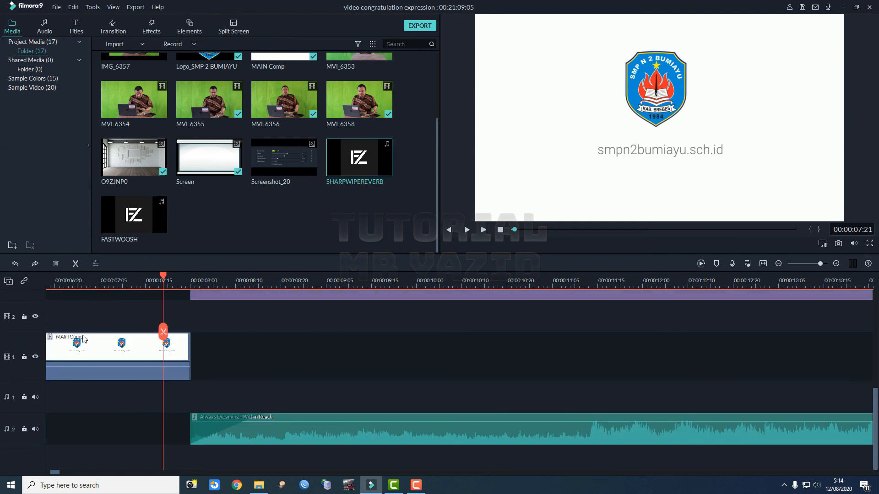
Place the FASTWOOSH sound at the very start of audio track 3 and play the opening from the beginning.
scroll(130, 396, up, 2)
scroll(130, 396, down, 2)
drag(403, 278, 92, 309)
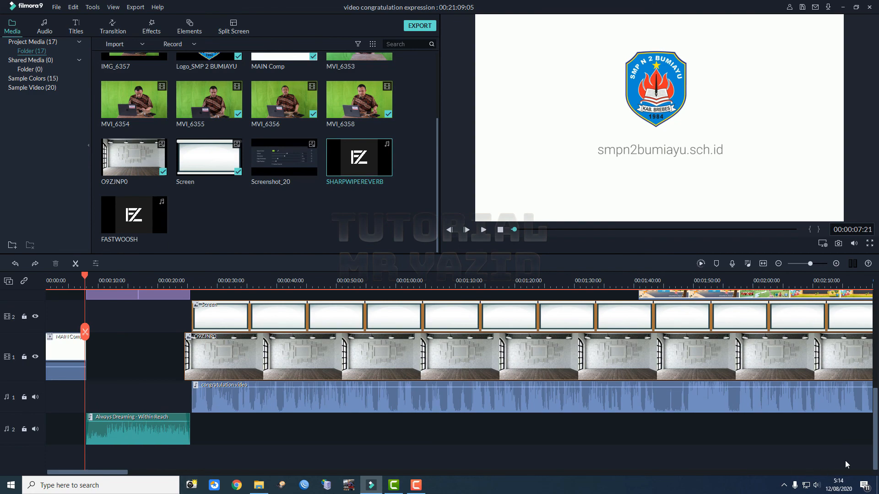
scroll(461, 380, up, 4)
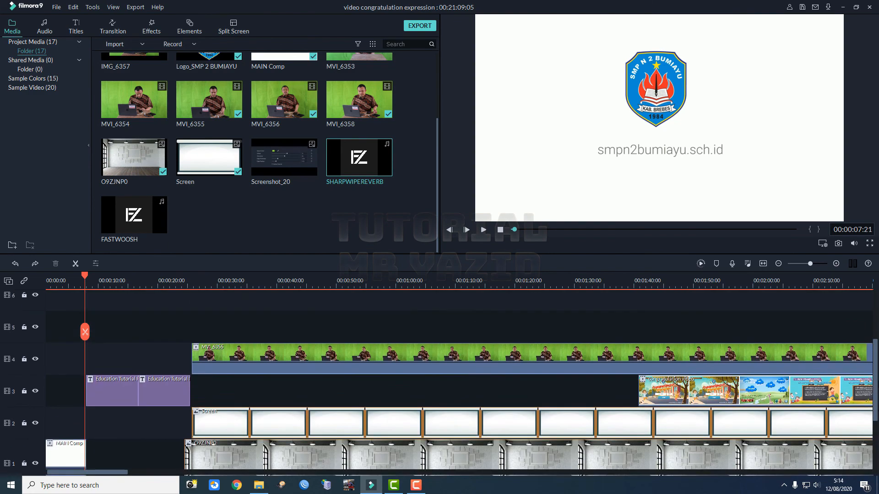
scroll(461, 380, down, 4)
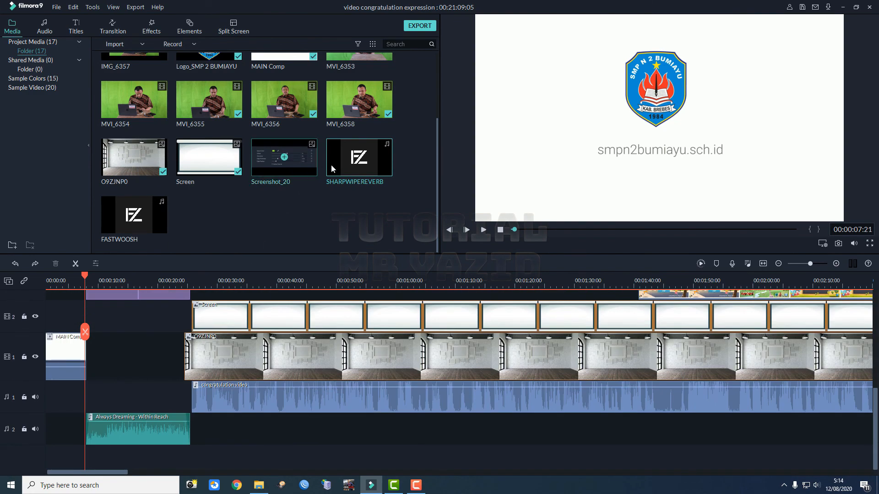
drag(152, 213, 33, 463)
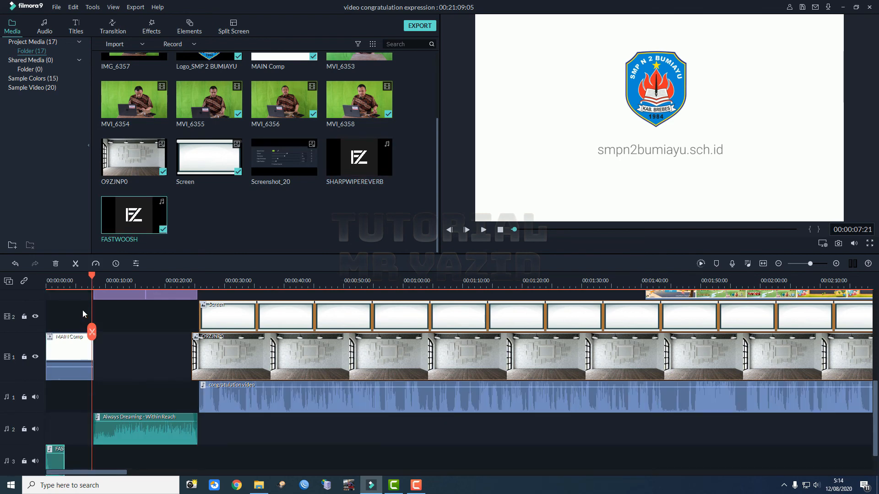
drag(94, 280, 19, 292)
key(space)
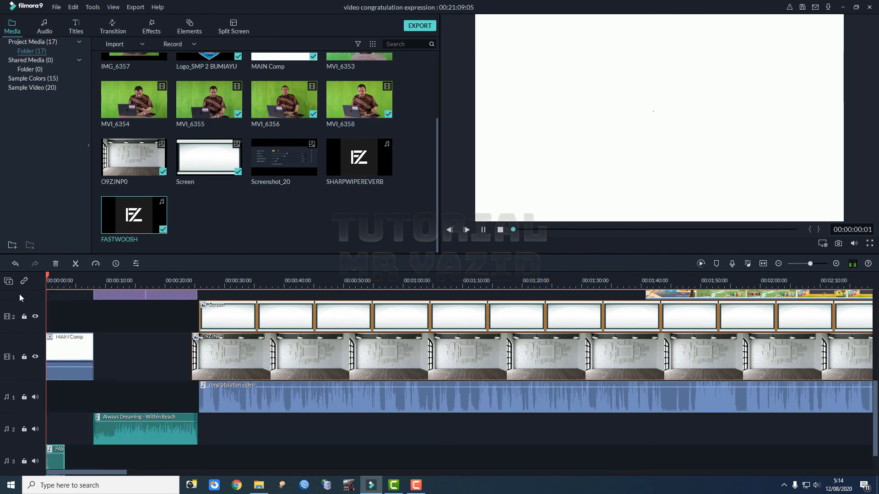
key(space)
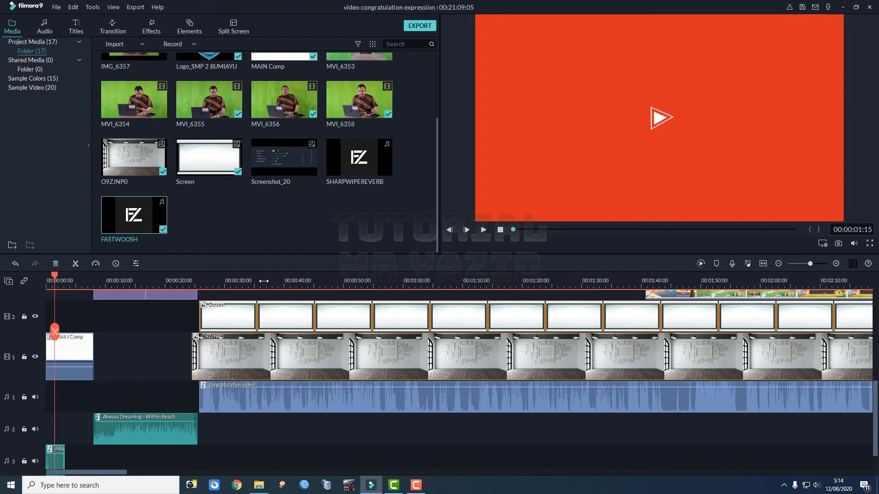
Move the FASTWOOSH clip to about 2.5 seconds on audio track 3 and play the opening through the first title.
drag(263, 280, 453, 373)
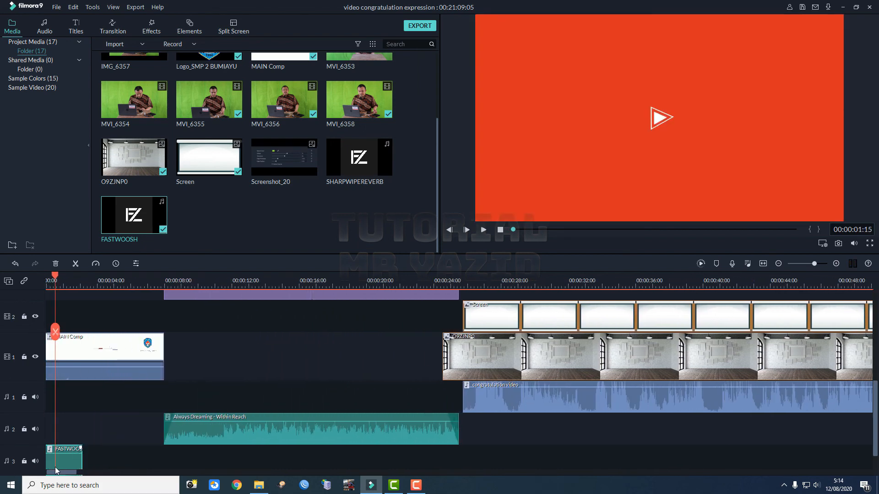
drag(75, 457, 102, 468)
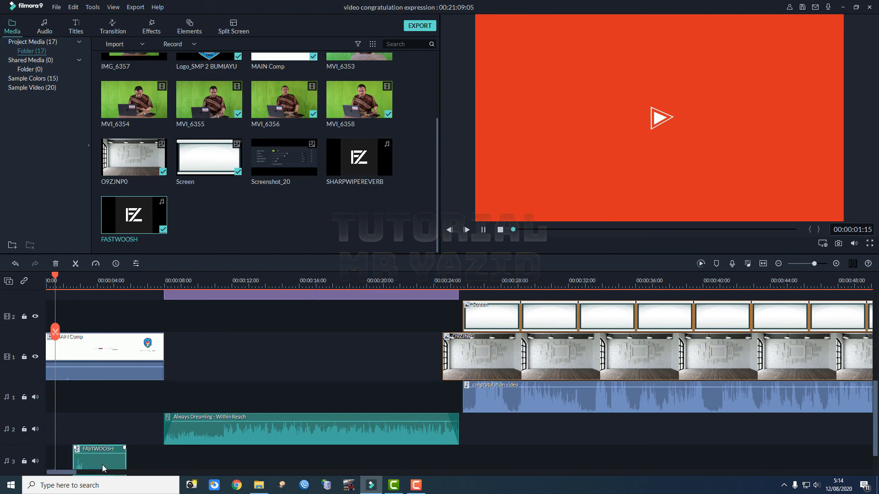
key(space)
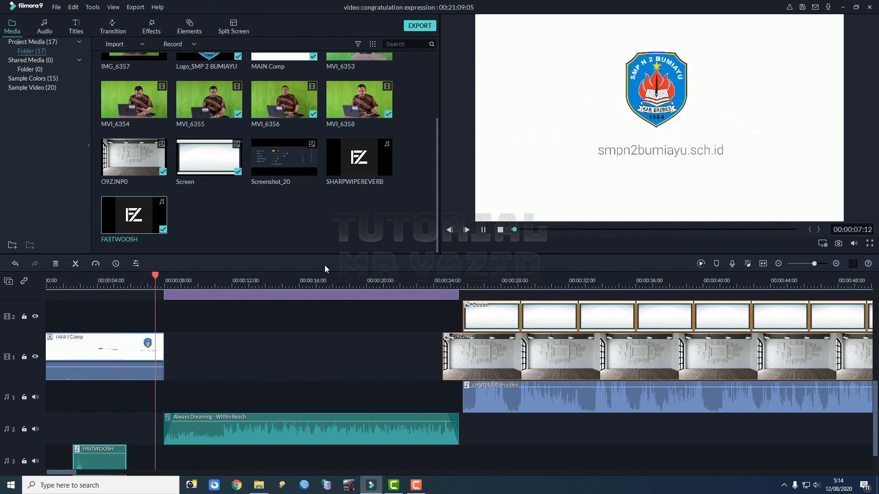
key(space)
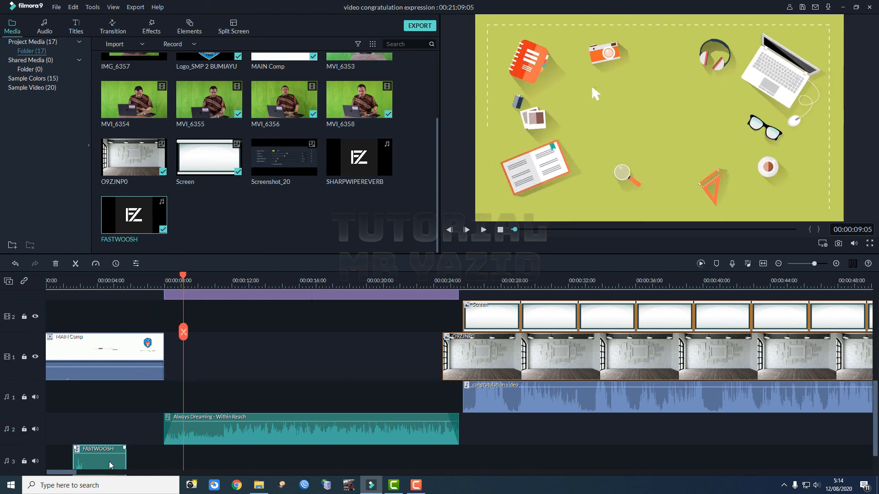
Paste a copy of the FASTWOOSH sound on audio track 3 at 00:21:04:13, beneath the closing MAIN Comp clip.
drag(65, 476, 839, 424)
click(605, 279)
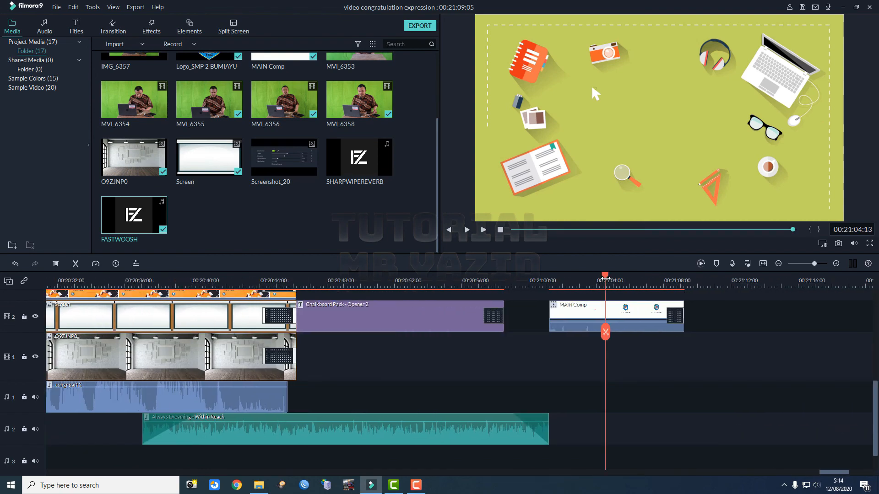
key(ctrl+v)
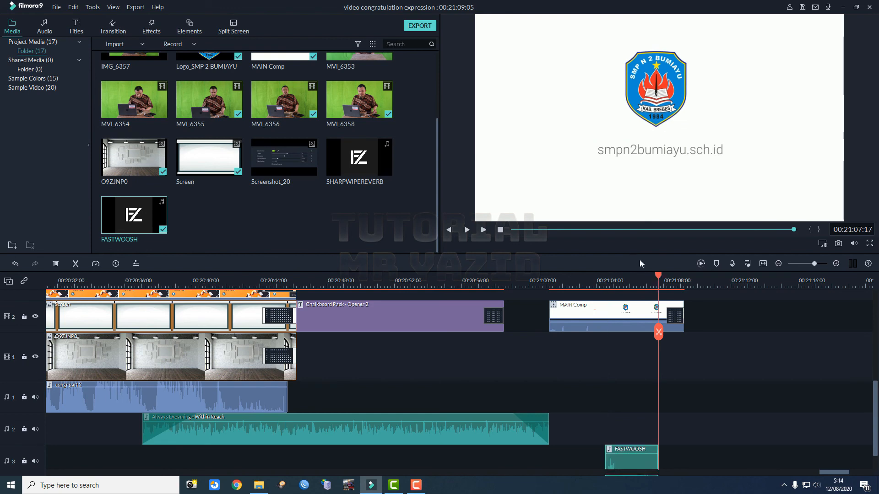
drag(659, 278, 583, 286)
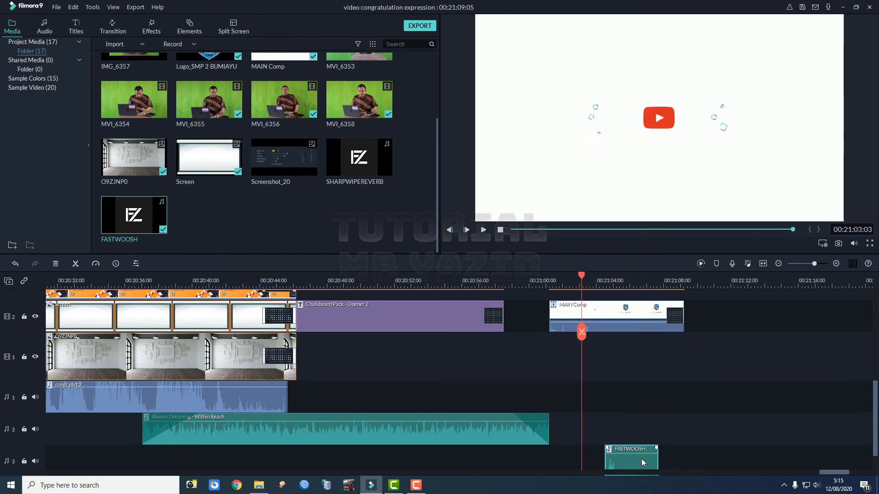
Try the closing FASTWOOSH sound at 00:21:03:03 and at about 00:21:04:15 on audio track 3, playing each placement.
drag(642, 458, 623, 458)
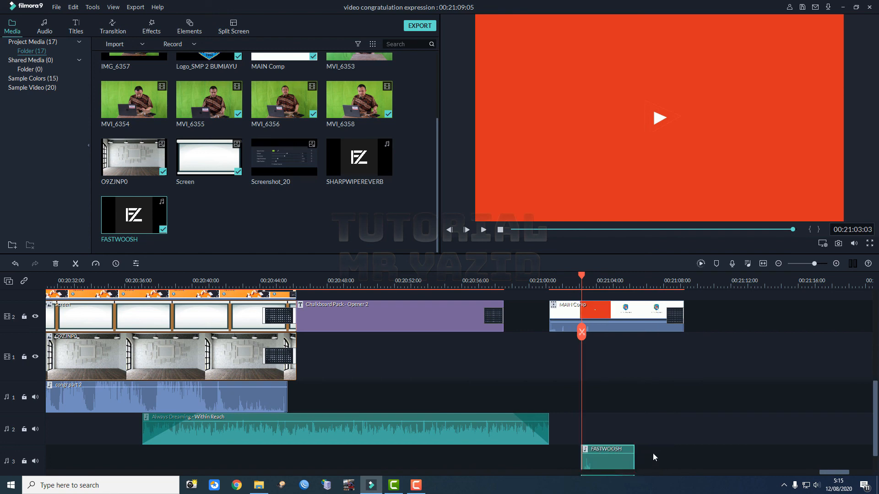
key(space)
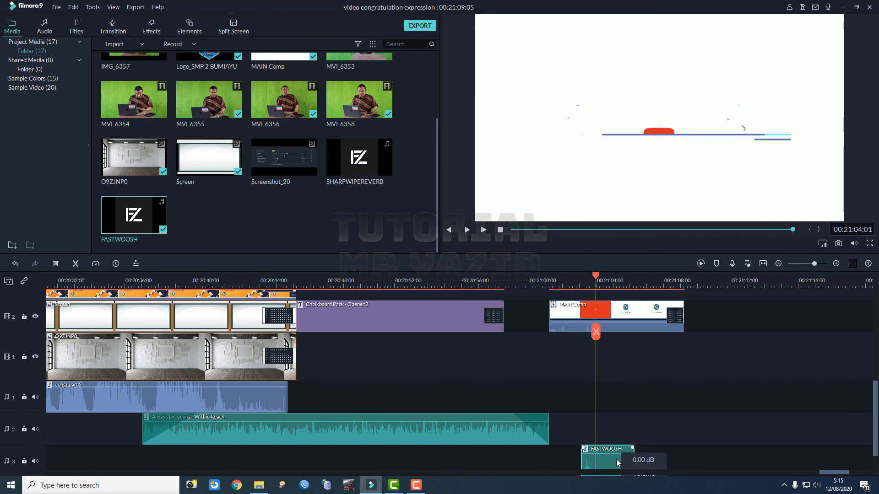
drag(617, 463, 646, 465)
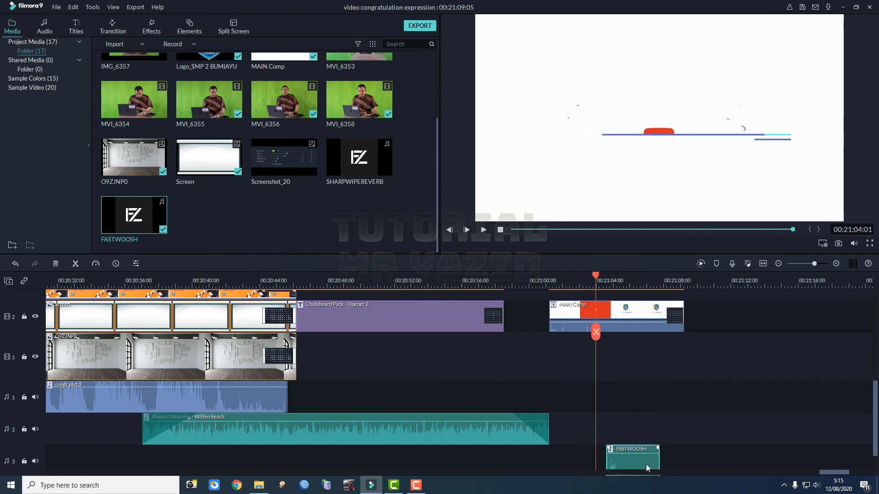
key(space)
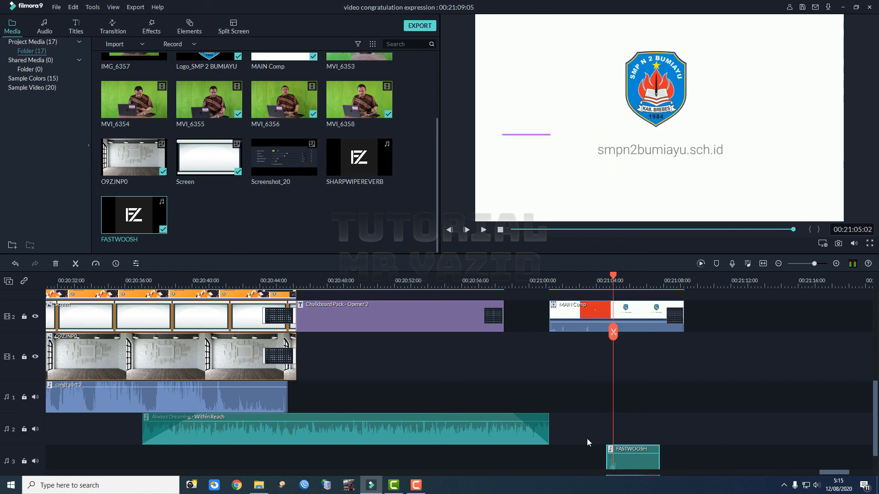
Move the closing FASTWOOSH clip slightly earlier, to about 00:21:04:10 on audio track 3, and play the logo reveal from 00:21:04:02.
drag(724, 285, 795, 285)
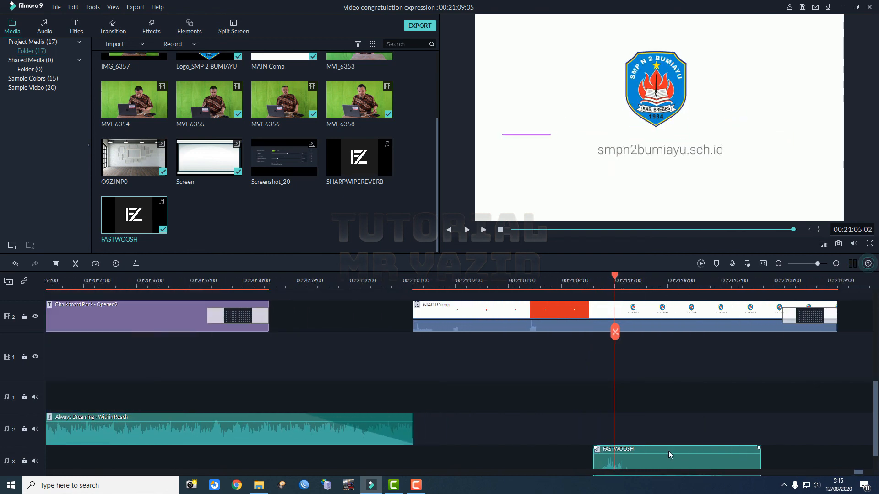
drag(668, 458, 654, 458)
drag(615, 278, 566, 281)
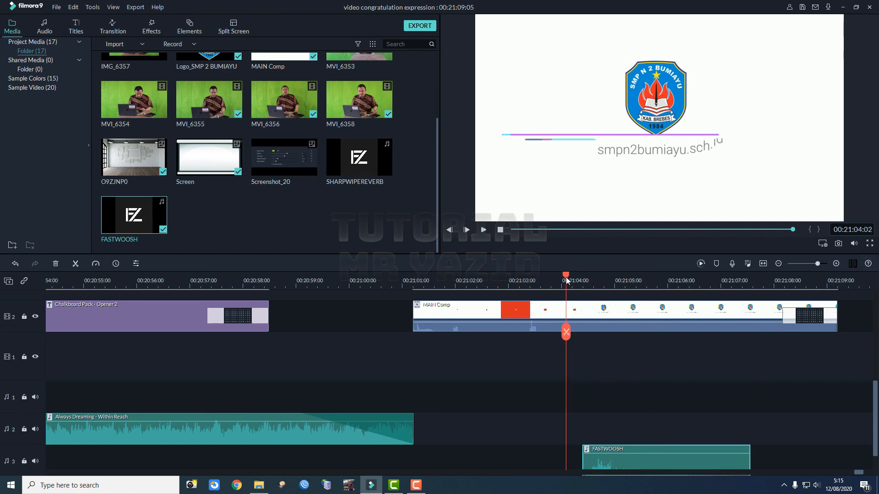
key(space)
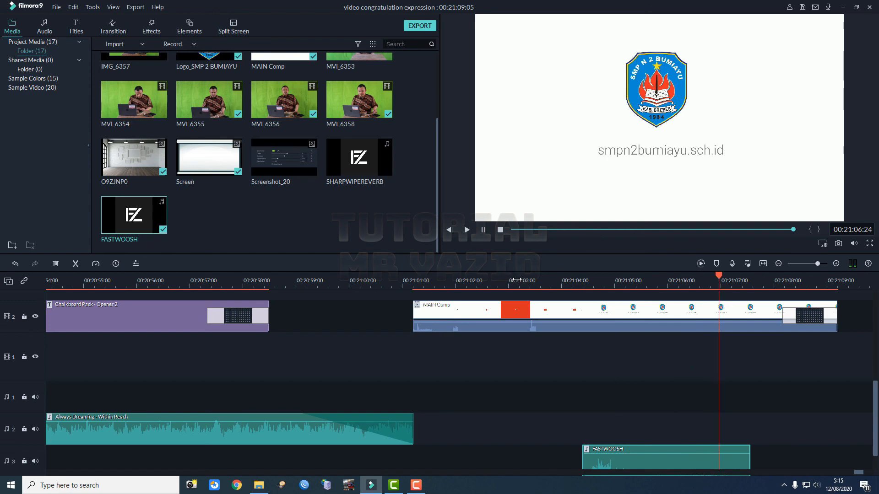
Start a local MP4 export of the finished timeline and name the file "Video Pembelajaran Materi Congratulation".
drag(514, 279, 346, 289)
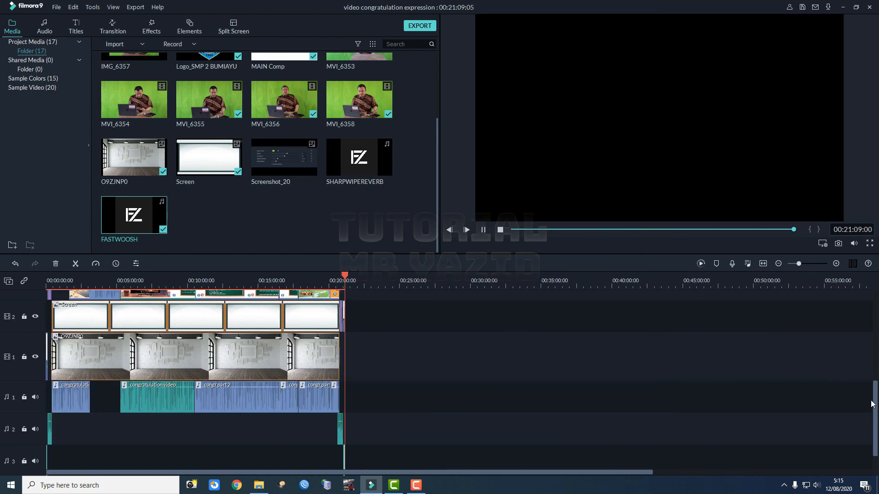
scroll(860, 325, up, 5)
scroll(861, 324, up, 2)
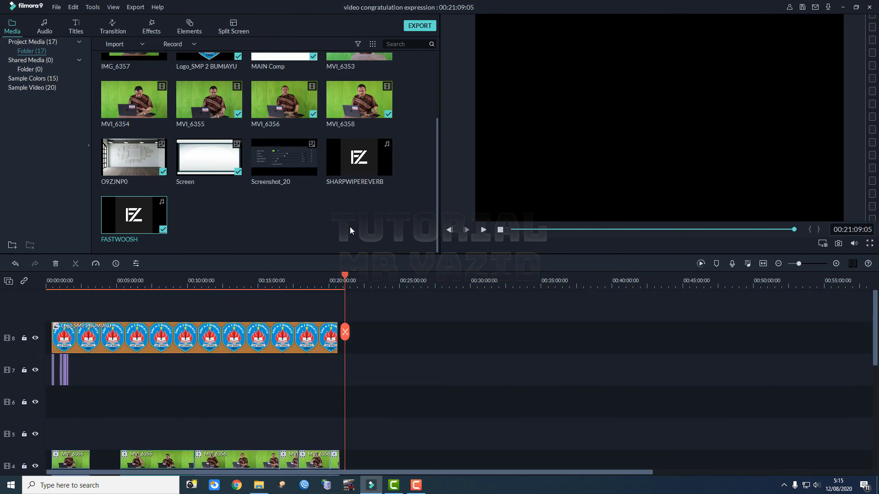
click(418, 26)
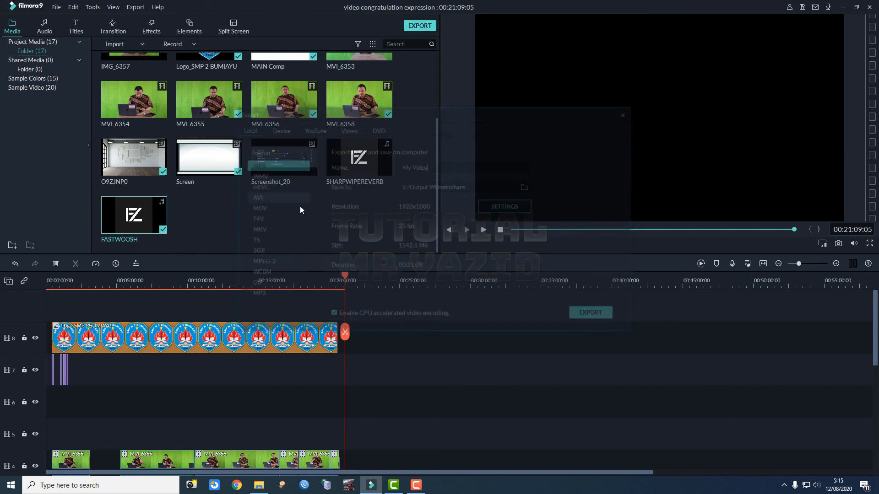
drag(442, 166, 379, 163)
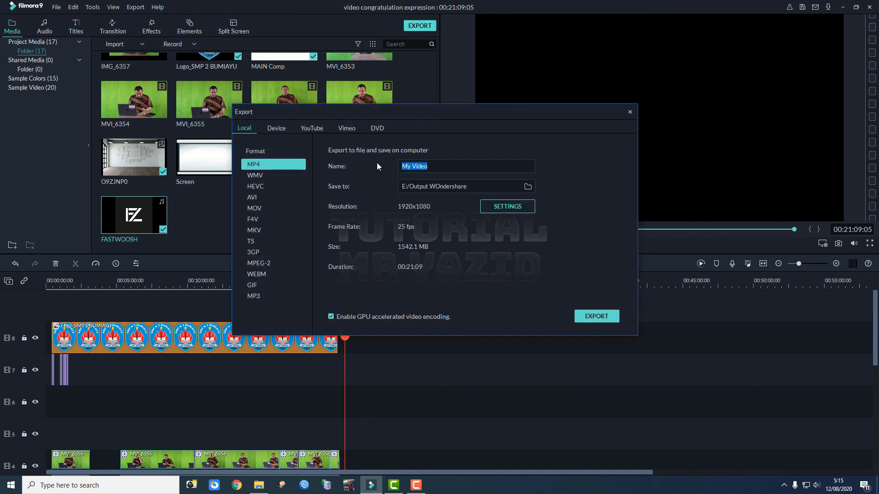
text(Video Pembelajaran Materi Congr)
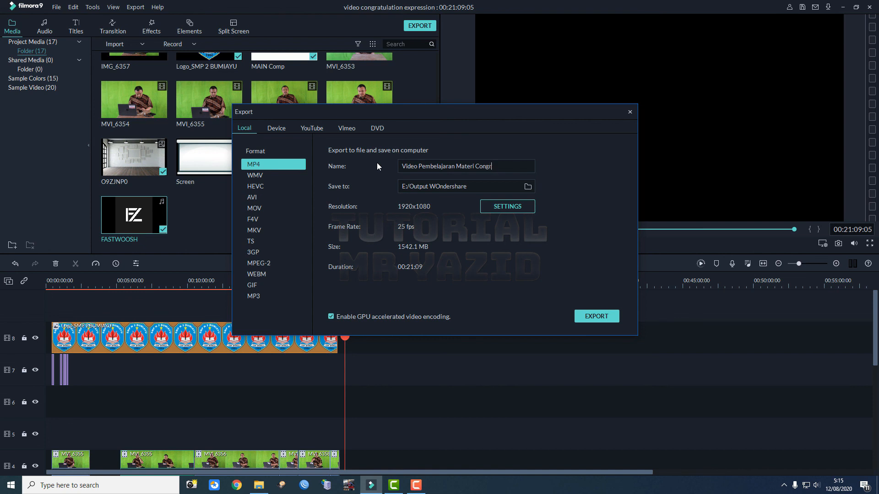
text(atulation)
Review the export's quality, video and audio encoding settings, including the available audio encoders.
click(505, 206)
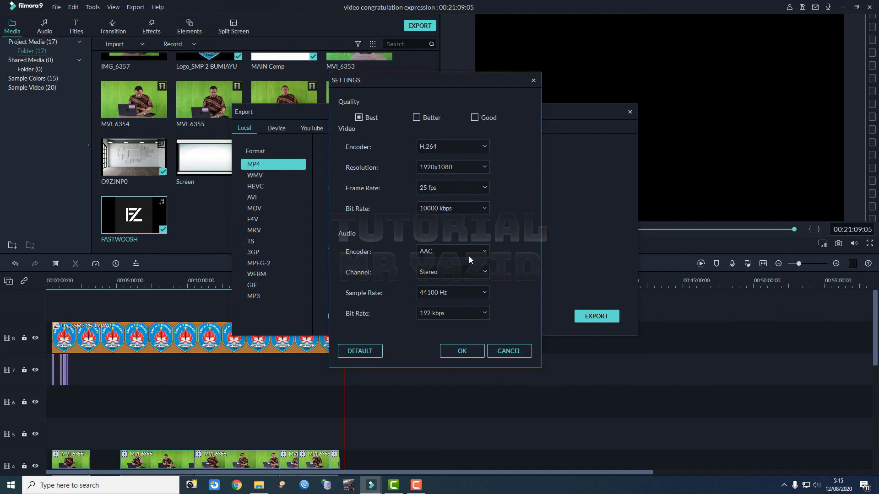
click(487, 250)
click(485, 250)
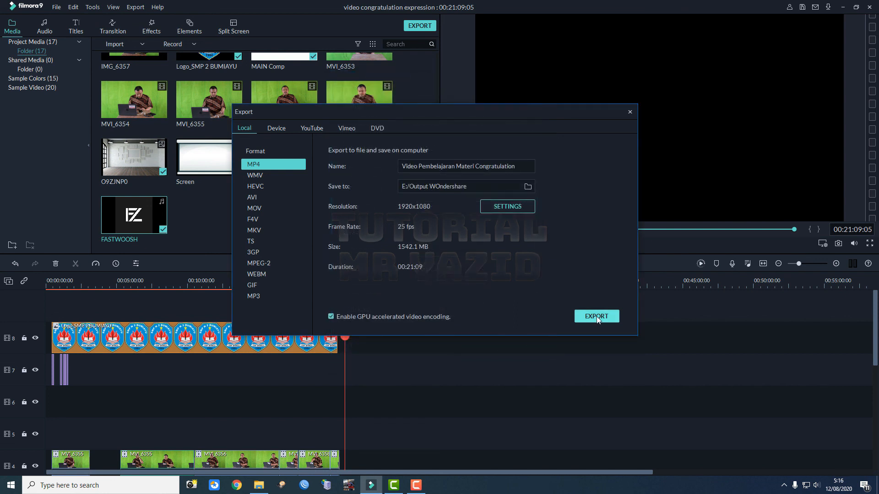
Choose E:/Output WOndershare as the save folder and export the video.
click(527, 188)
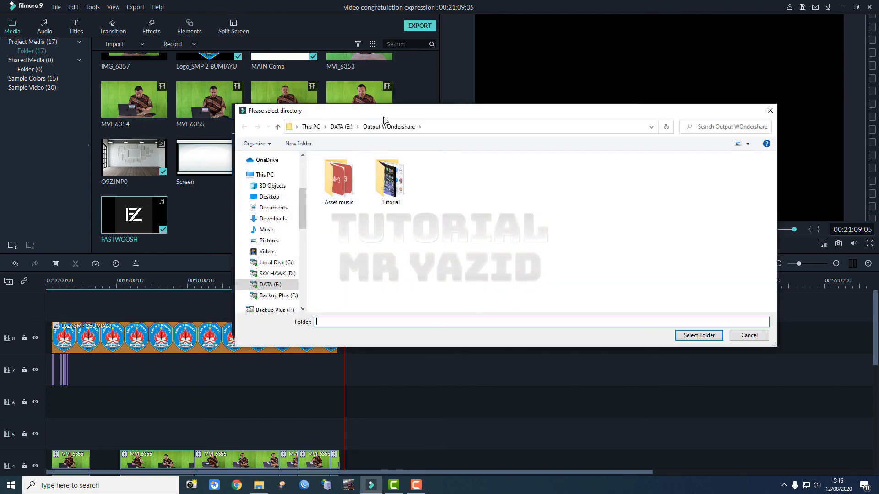
click(697, 336)
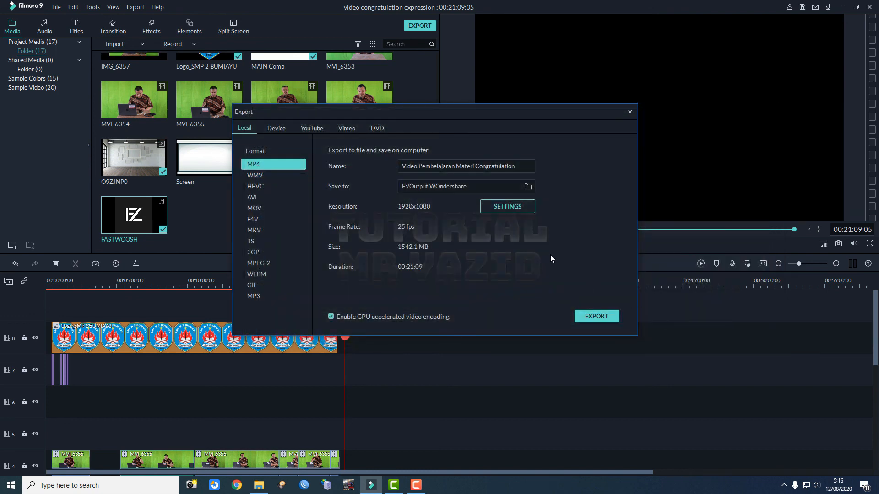
click(596, 317)
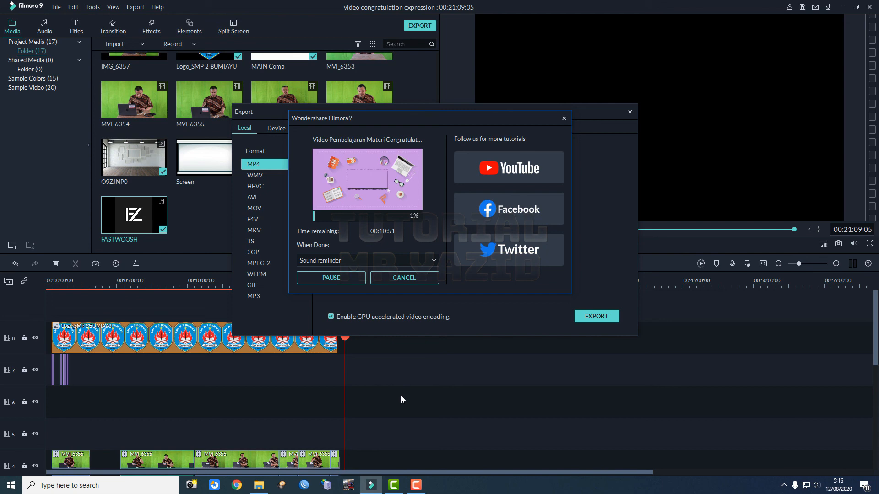
click(420, 484)
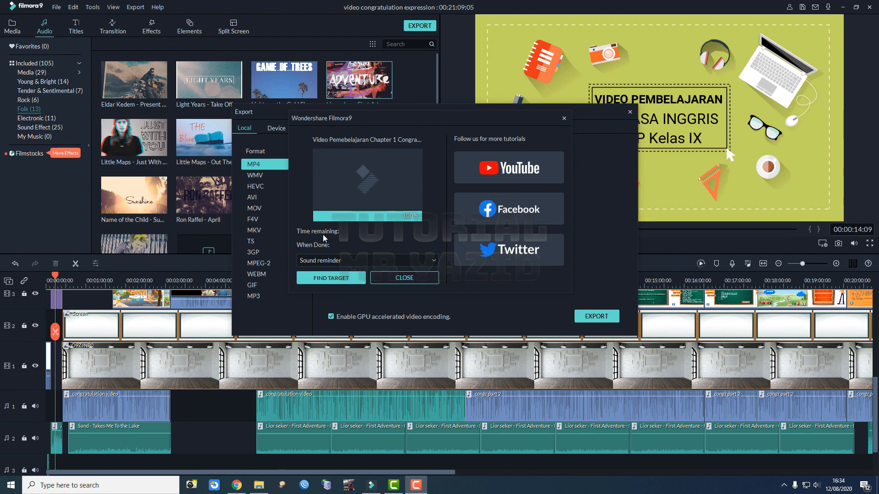
Locate the exported lesson video in its output folder and play it to check the opening and the presenter scene.
click(321, 280)
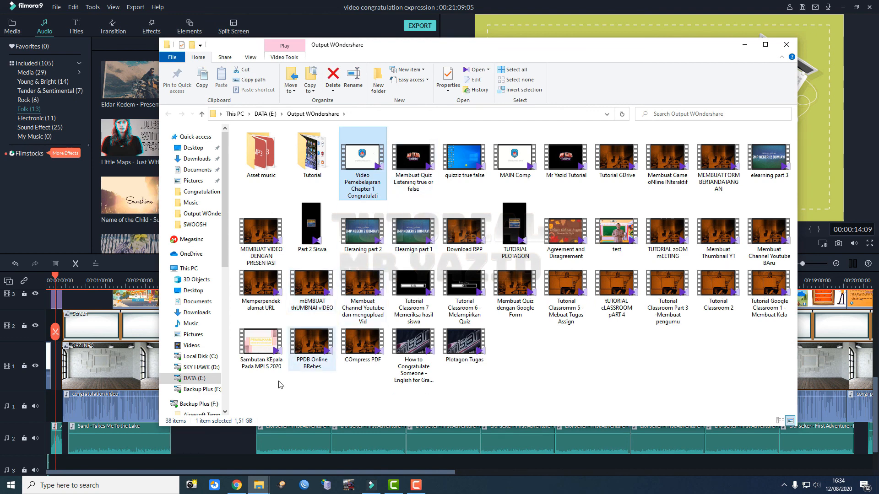
double_click(373, 165)
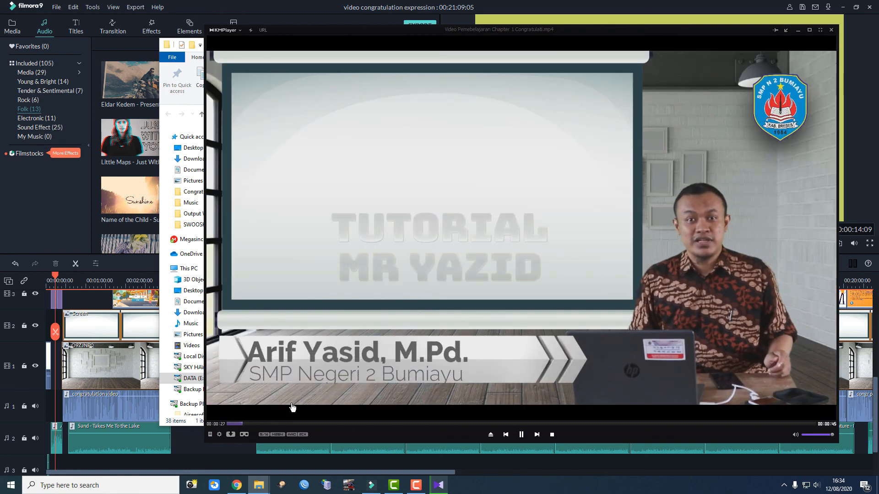
click(831, 30)
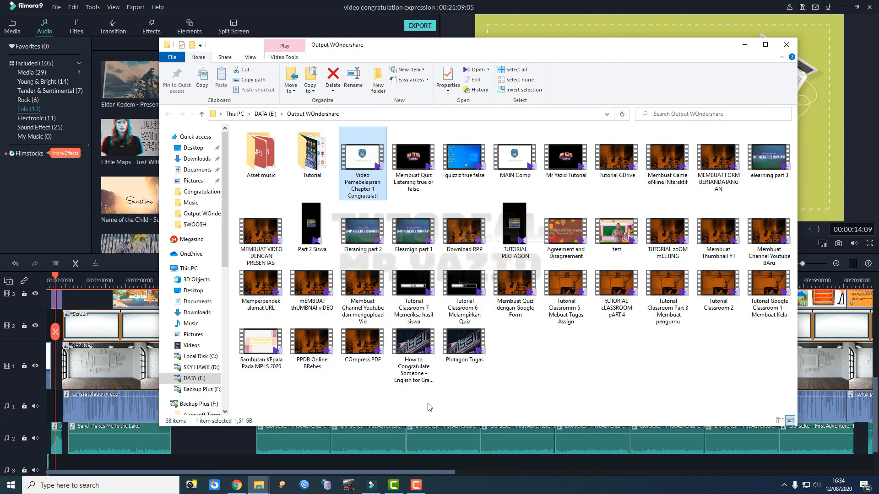
Return to the video editor, close the export window and save the project.
click(403, 4)
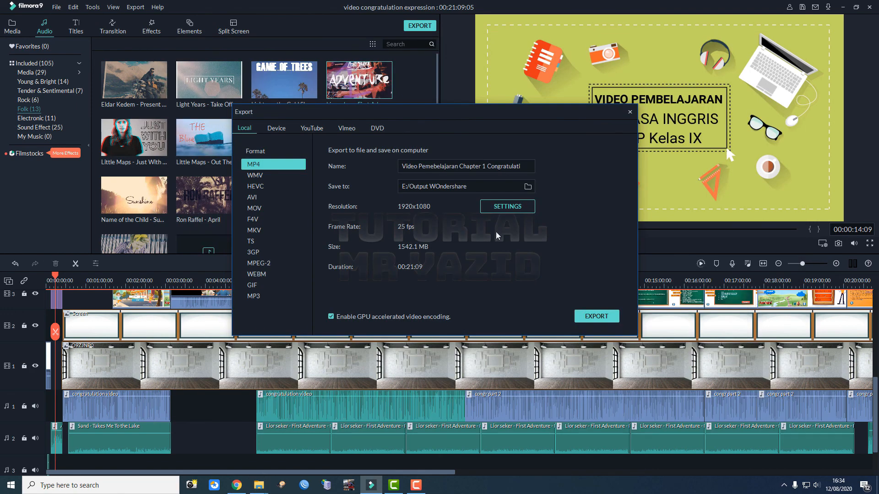
click(630, 113)
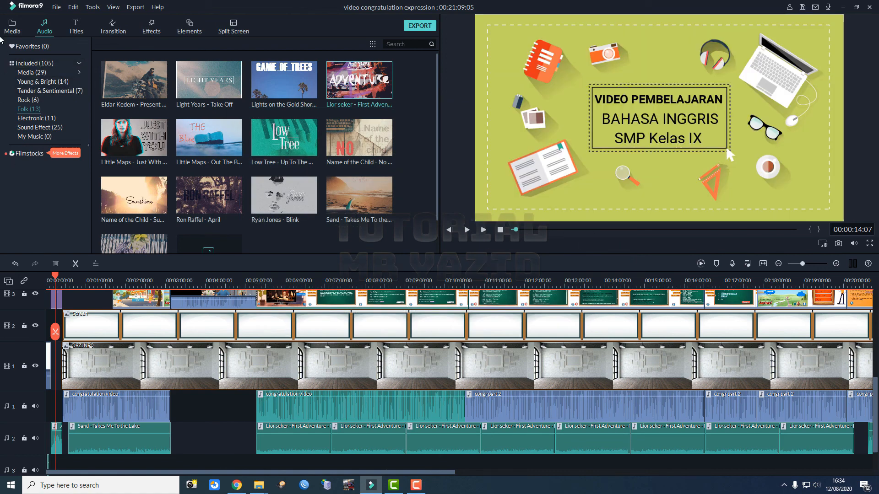
click(56, 6)
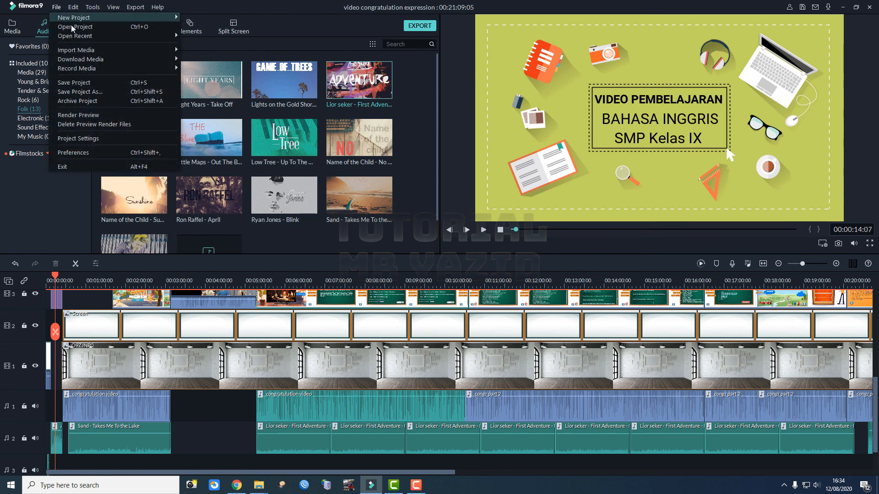
click(85, 84)
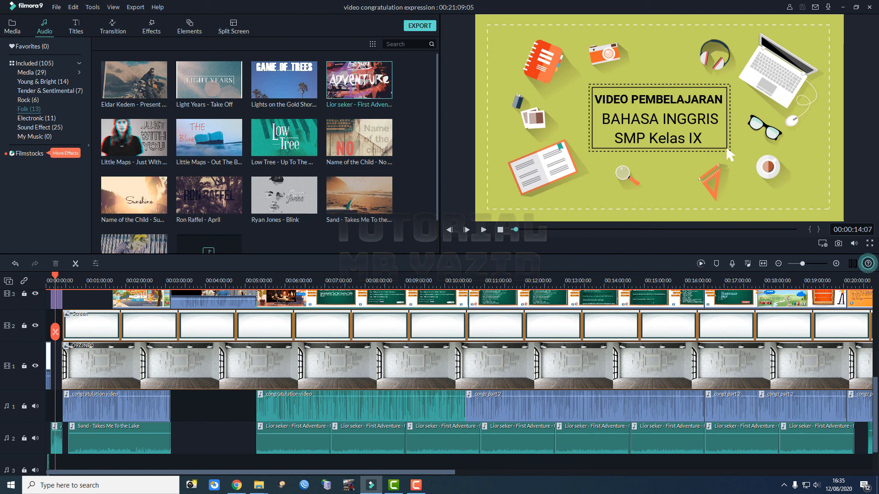
click(416, 485)
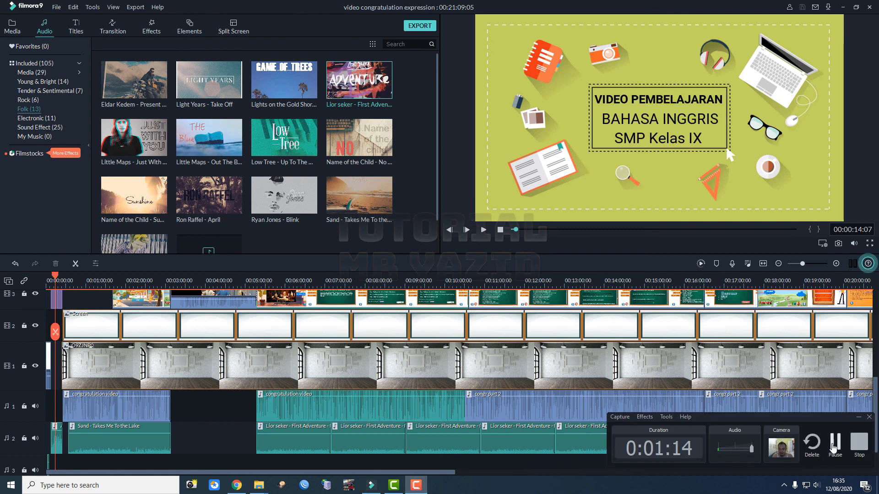